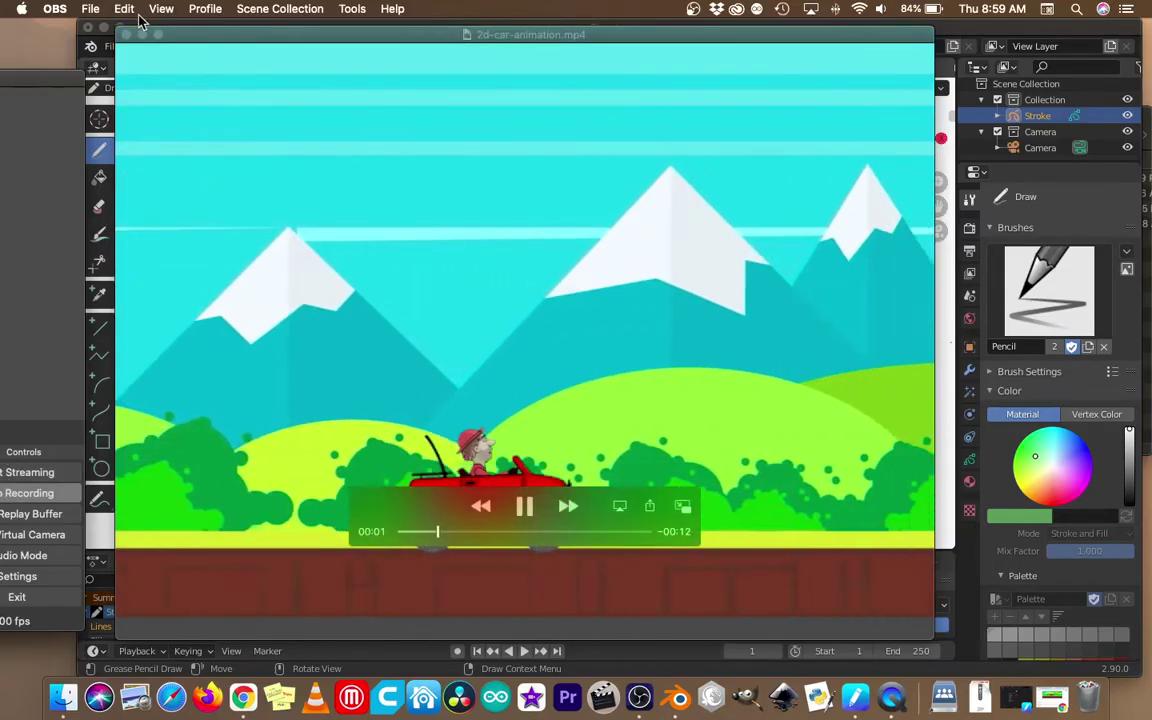
Close the 2d-car-animation.mp4 reference video and switch the 2D animation scene from Draw to Object Mode.
{"action": "left_click", "coordinate": [127, 32]}
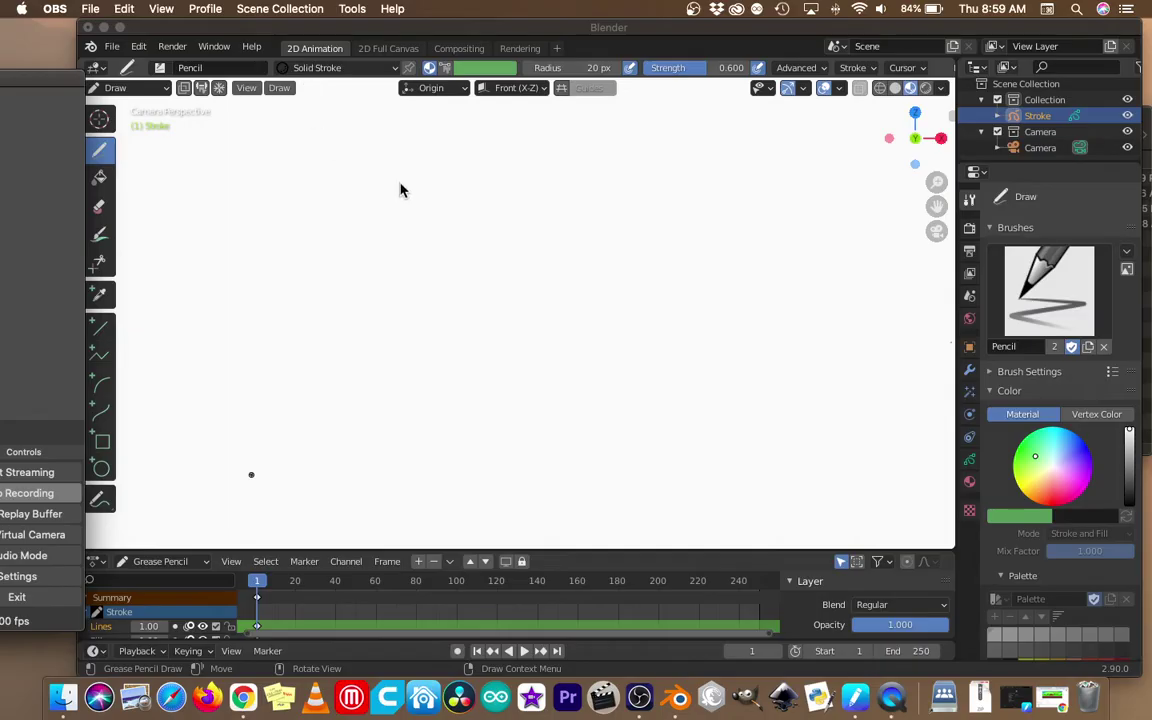
{"action": "scroll", "coordinate": [381, 277], "scroll_direction": "up", "scroll_amount": 4}
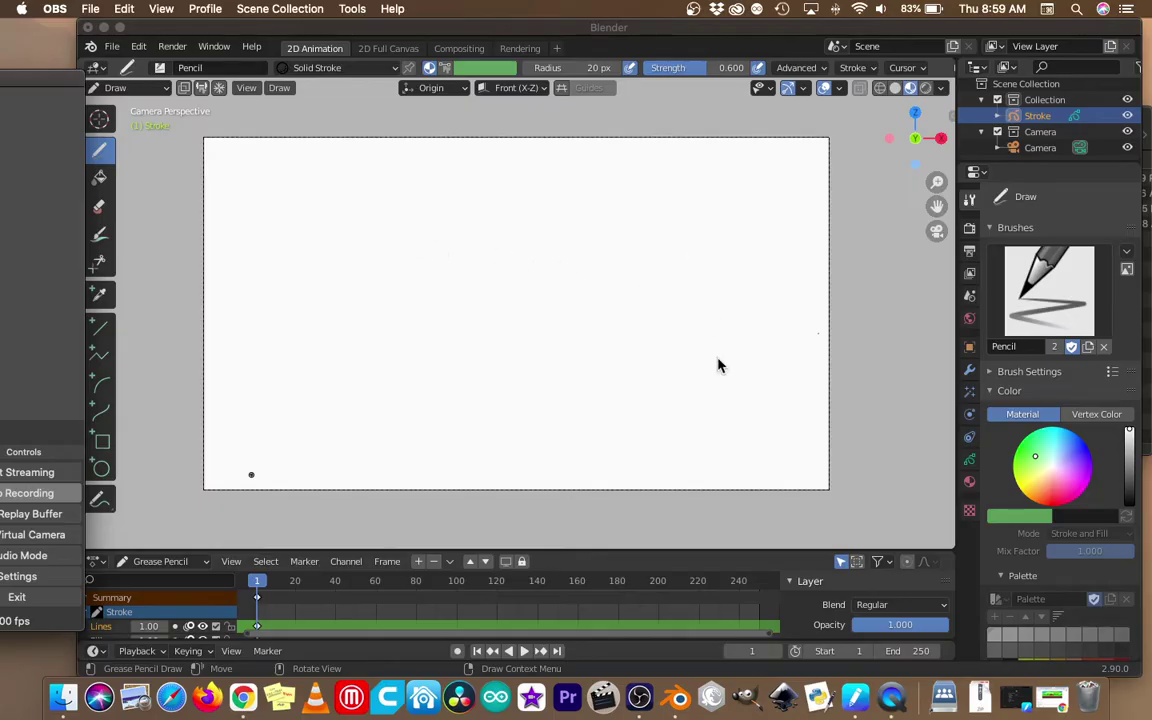
{"action": "middle_click_drag", "start_coordinate": [687, 278], "coordinate": [612, 320]}
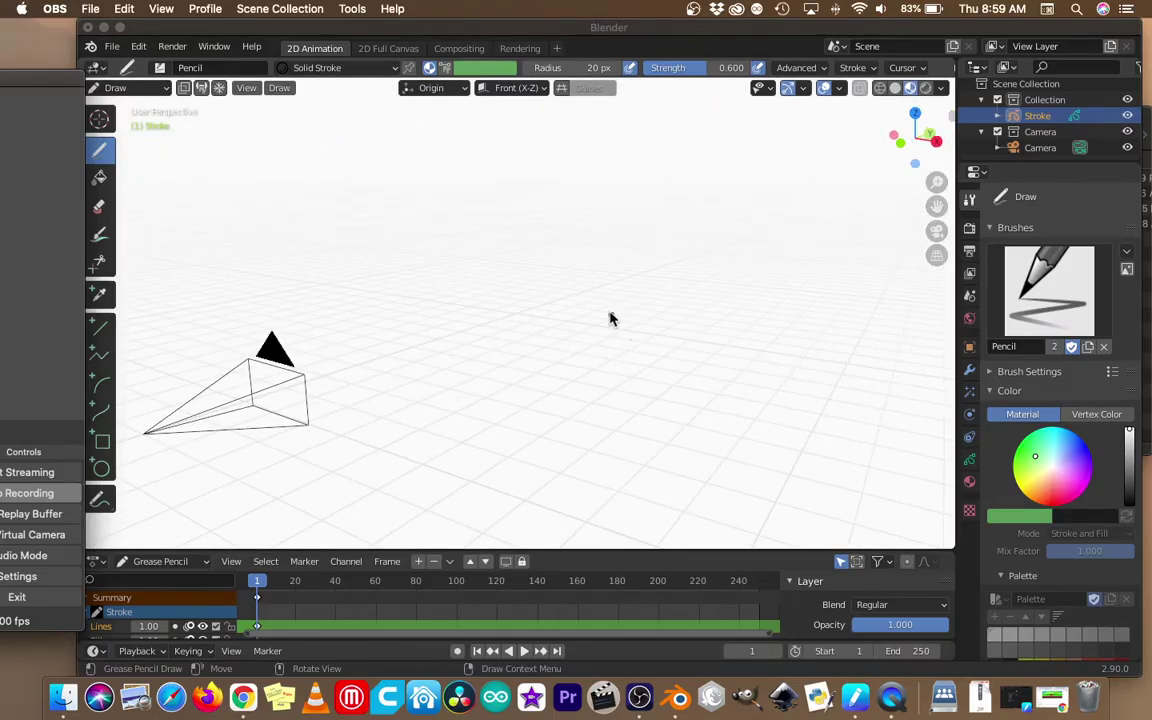
{"action": "middle_click_drag", "start_coordinate": [549, 343], "coordinate": [646, 337]}
{"action": "left_click", "coordinate": [935, 231]}
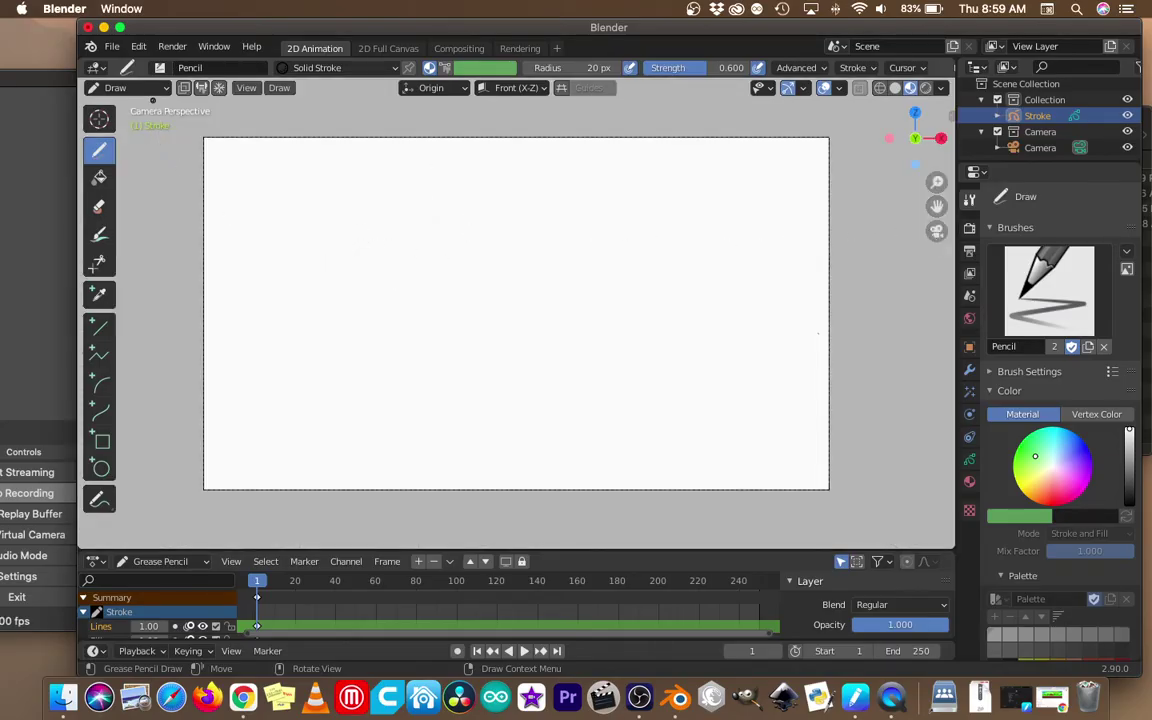
{"action": "left_click", "coordinate": [136, 88]}
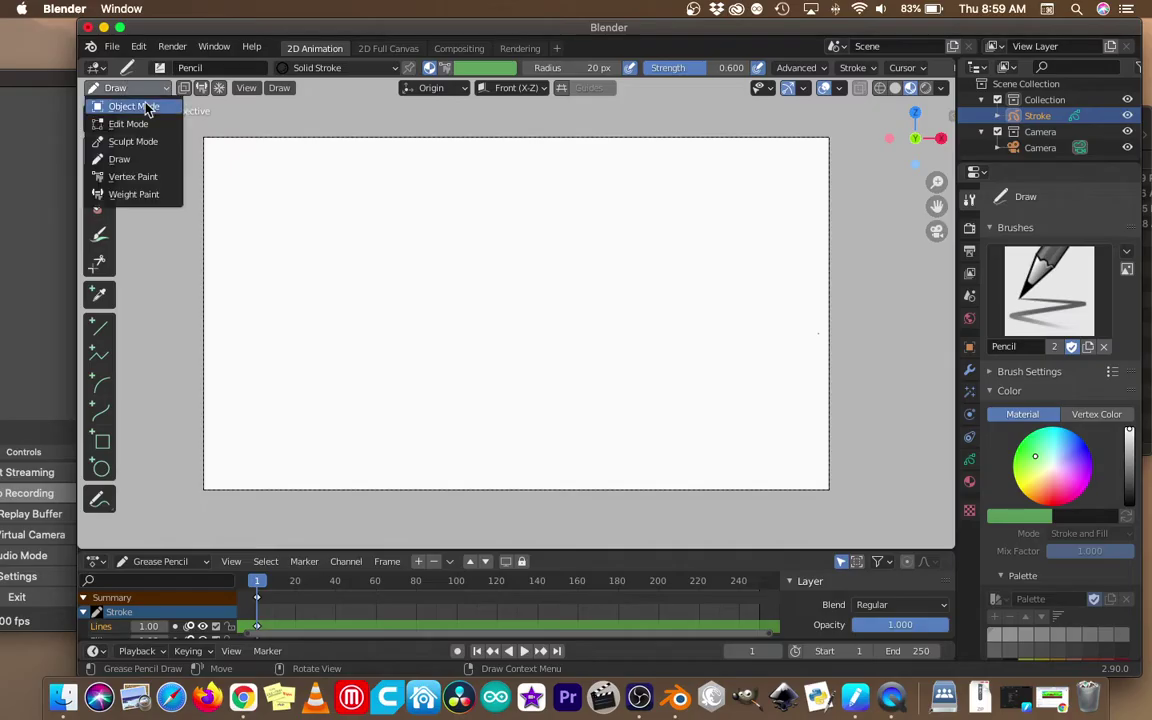
{"action": "left_click", "coordinate": [134, 106]}
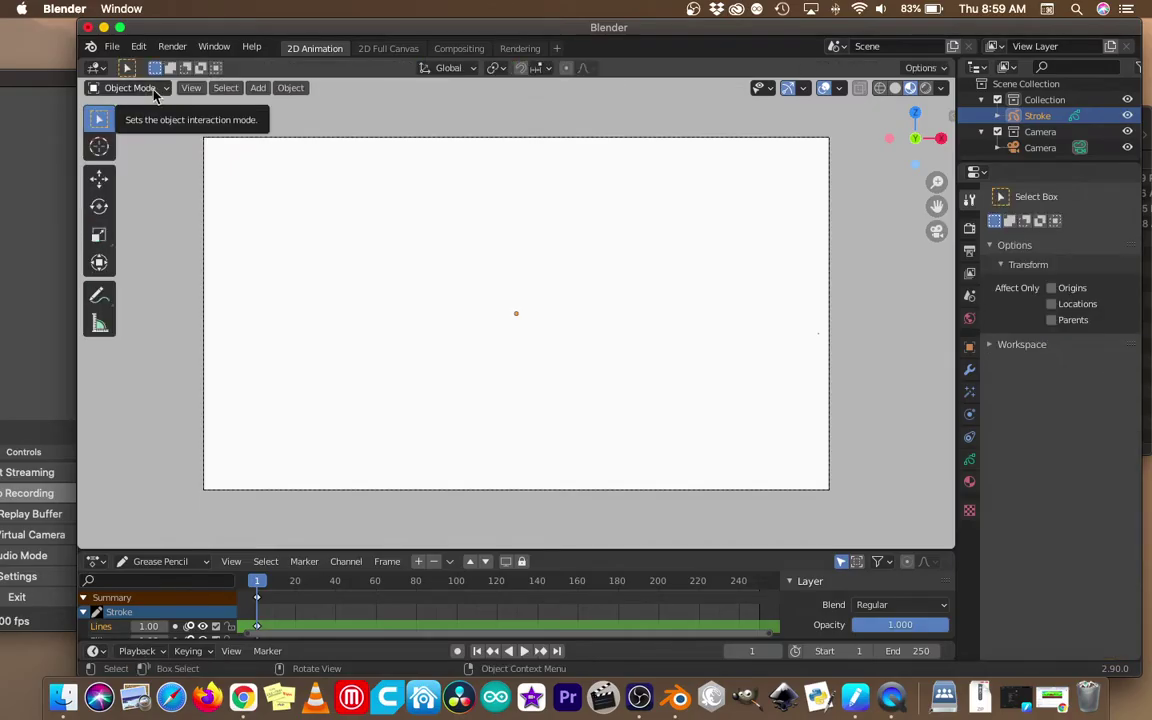
Enable the Import-Export: Import Images as Planes add-on in the preferences, finding it with the search term "image".
{"action": "left_click", "coordinate": [137, 47]}
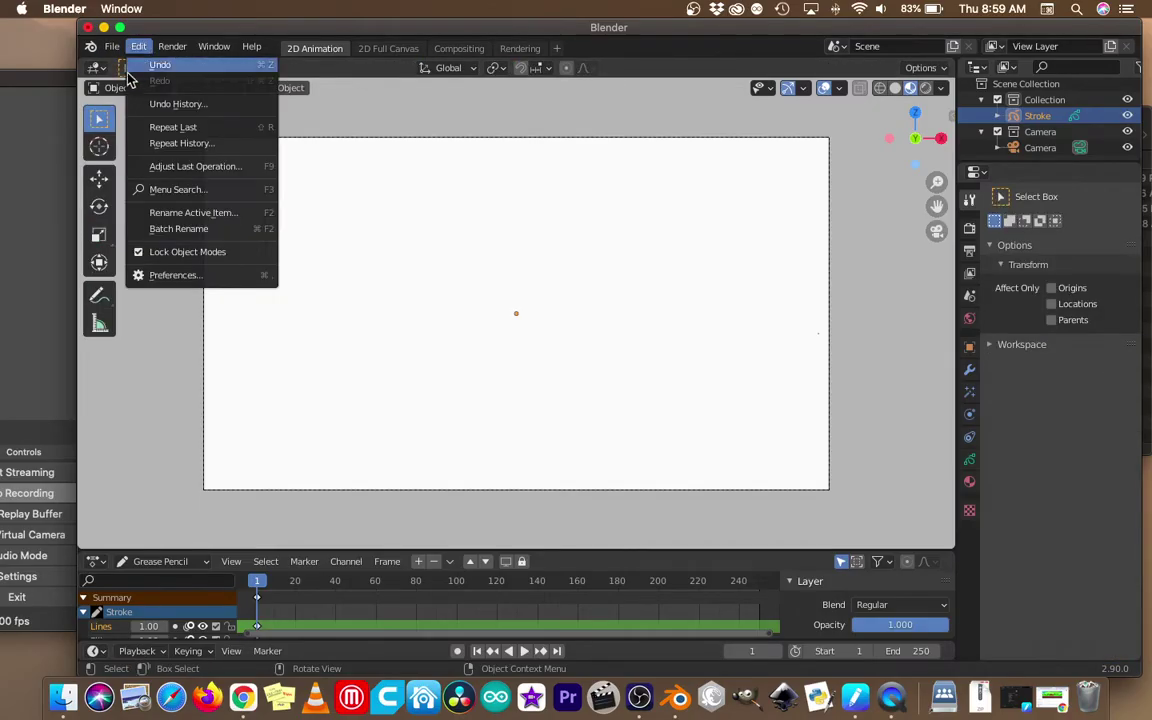
{"action": "left_click", "coordinate": [157, 277]}
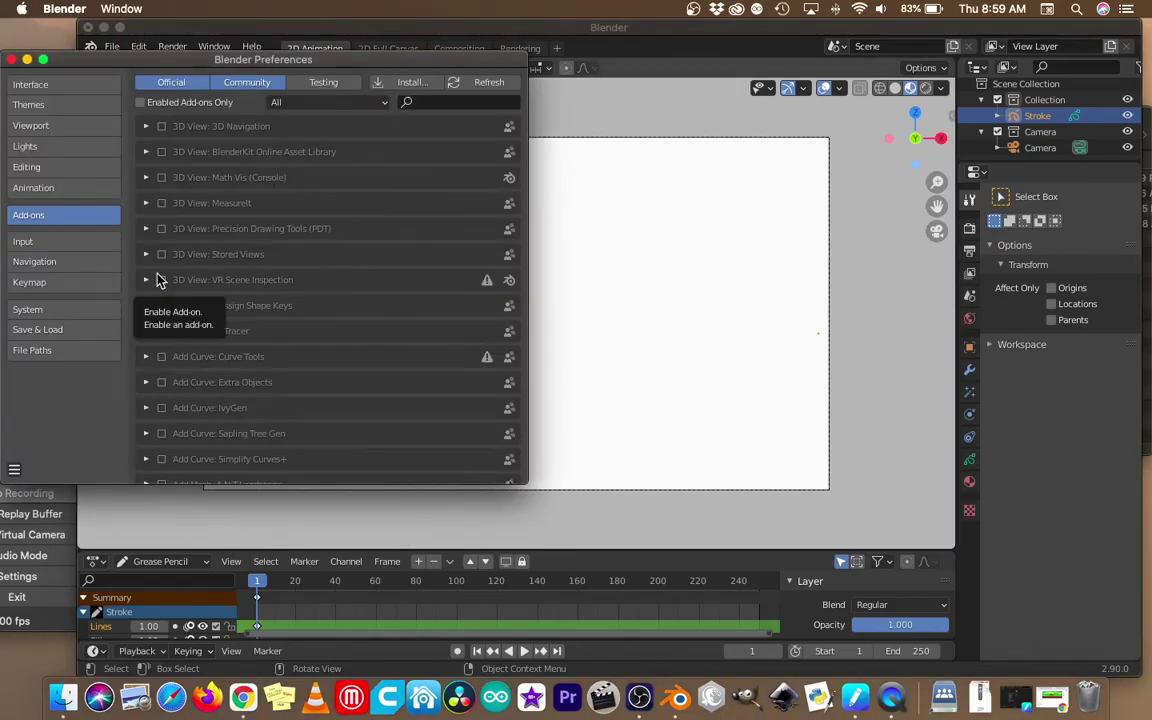
{"action": "left_click", "coordinate": [436, 104]}
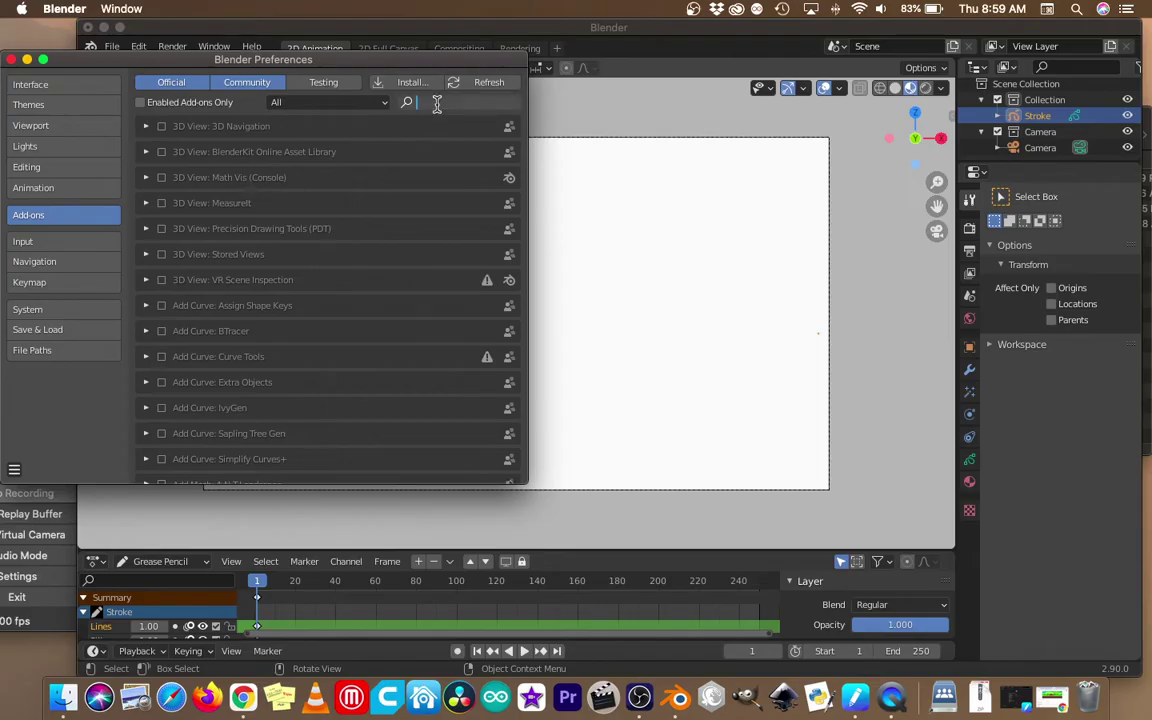
{"action": "type", "text": "image"}
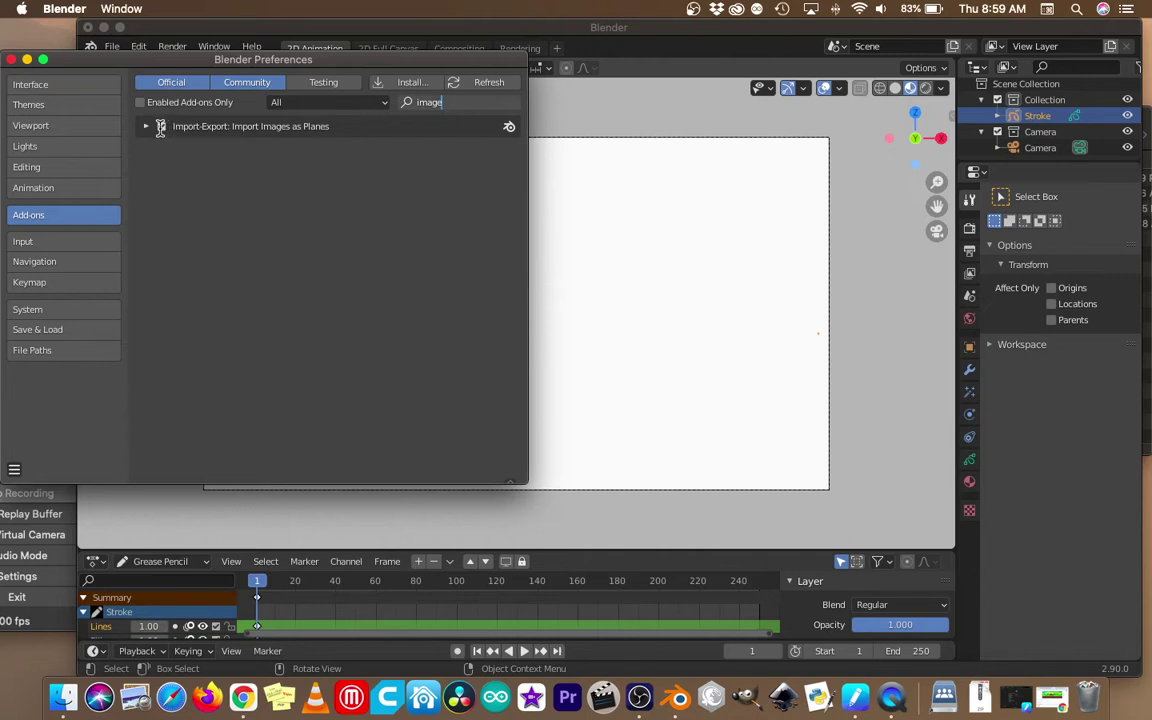
{"action": "left_click", "coordinate": [14, 470]}
{"action": "left_click", "coordinate": [14, 470]}
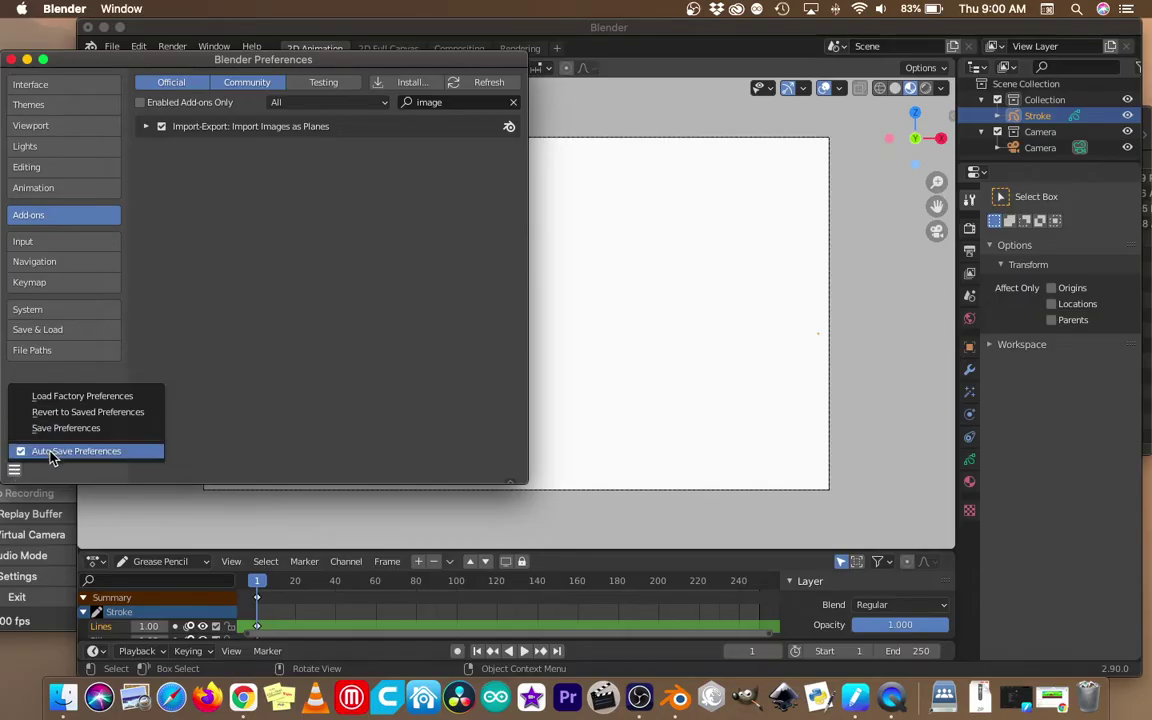
{"action": "left_click", "coordinate": [11, 60]}
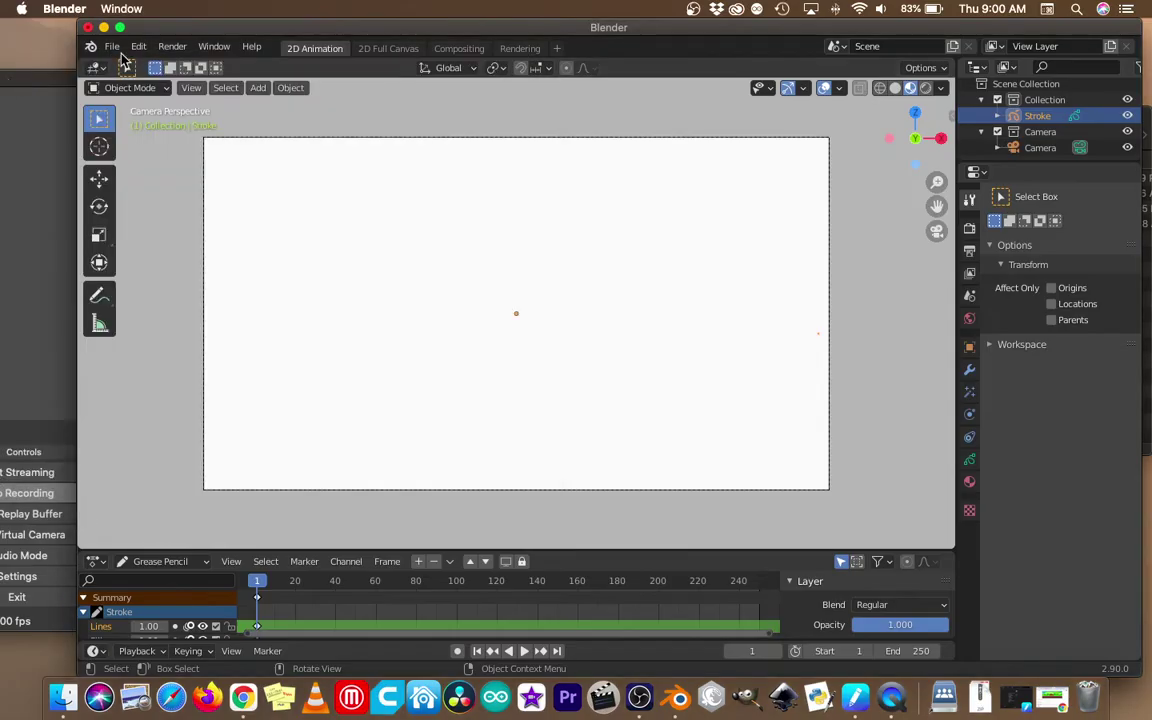
Import 2d car asset.png from the 2d car assets folder as an image plane.
{"action": "left_click", "coordinate": [113, 47]}
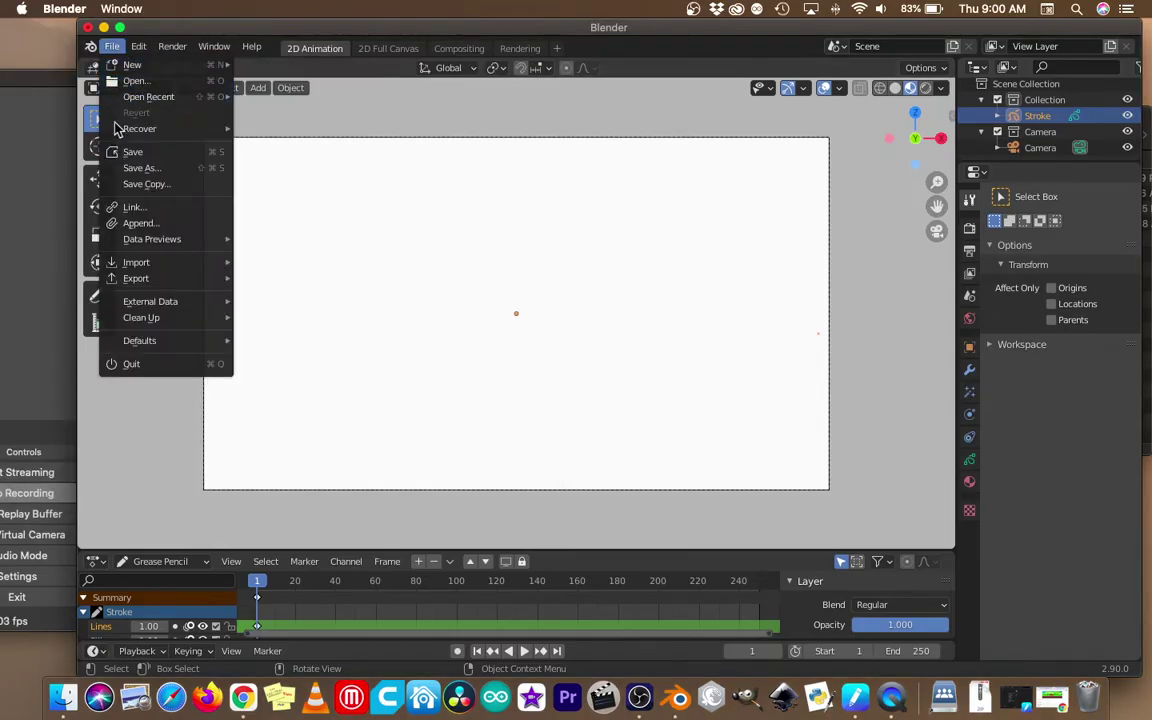
{"action": "mouse_move", "coordinate": [147, 265]}
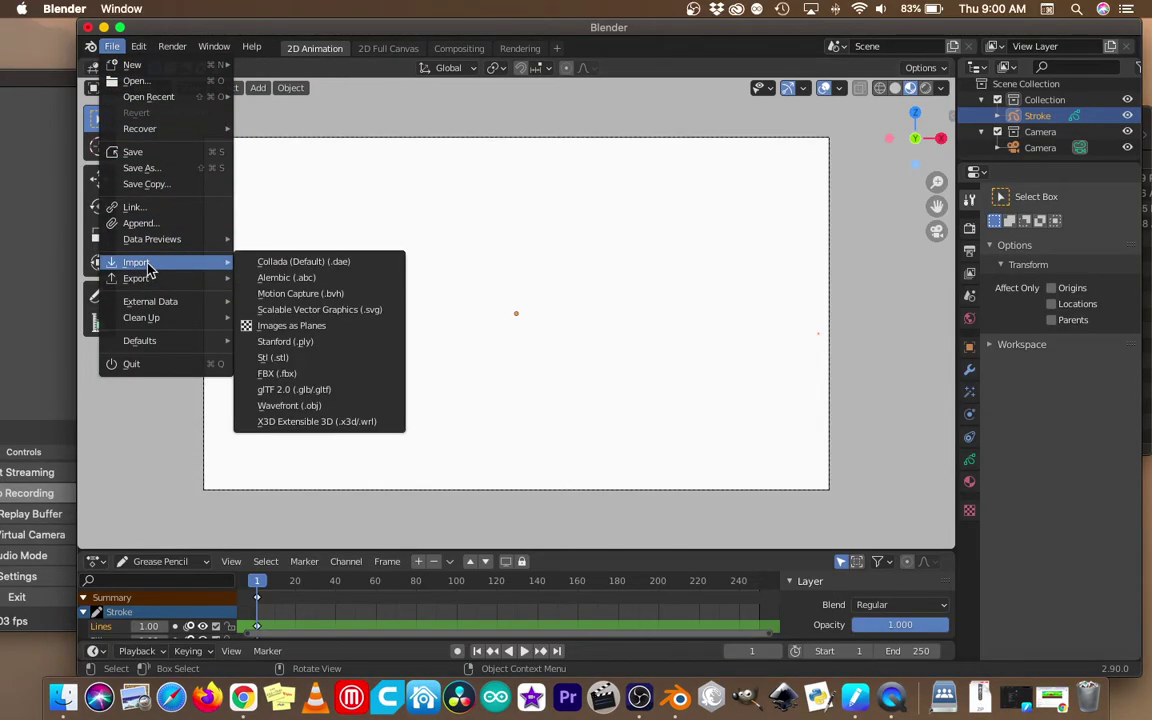
{"action": "left_click", "coordinate": [330, 330]}
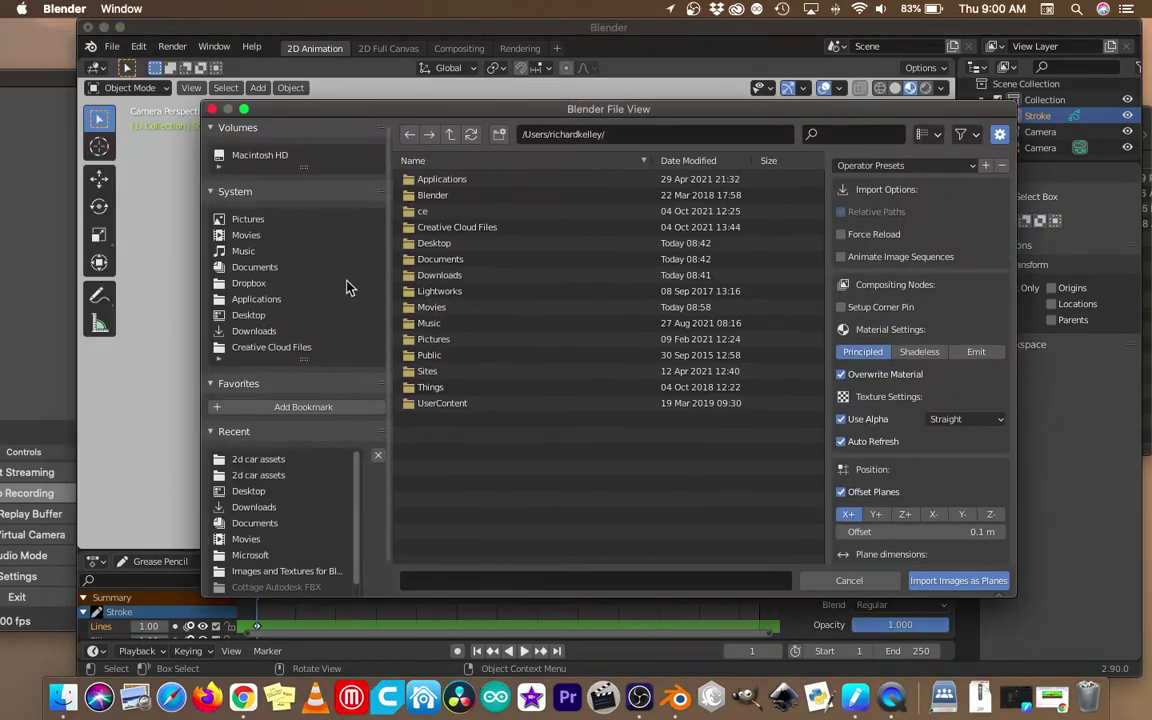
{"action": "double_click", "coordinate": [262, 459]}
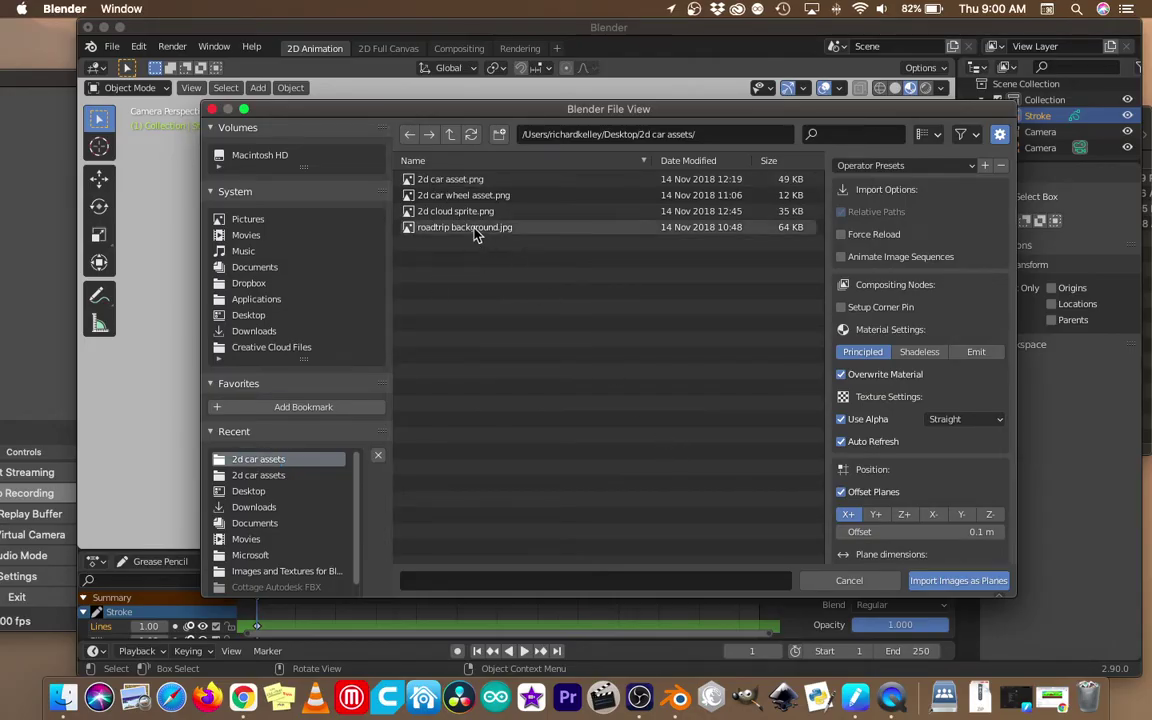
{"action": "double_click", "coordinate": [448, 180]}
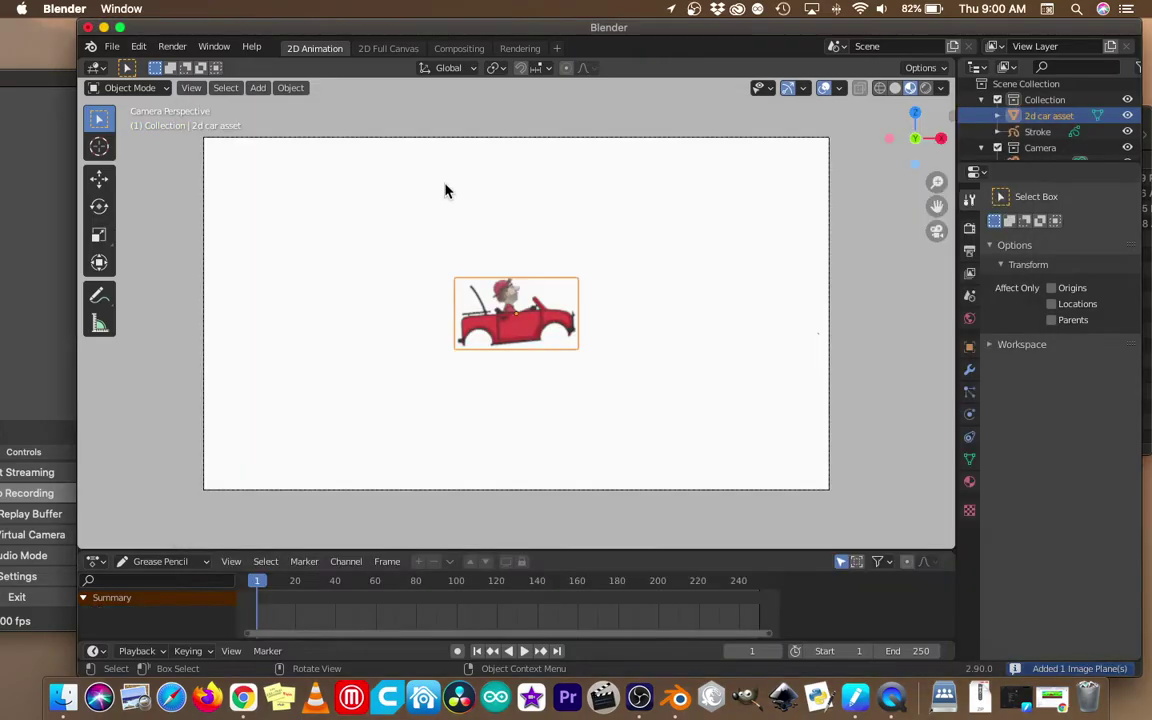
{"action": "scroll", "coordinate": [516, 330], "scroll_direction": "up", "scroll_amount": 3}
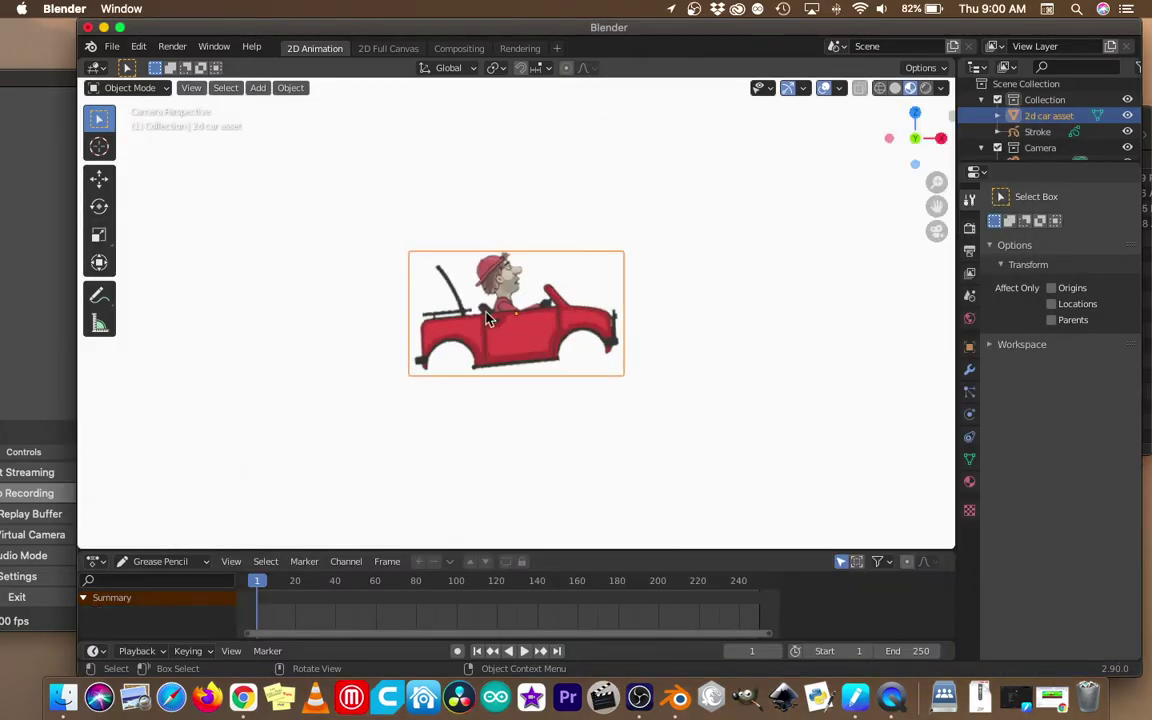
Import 2d car wheel asset.png, 2d cloud sprite.png and roadtrip background.jpg together as image planes from the 2d car assets folder.
{"action": "left_click", "coordinate": [108, 45]}
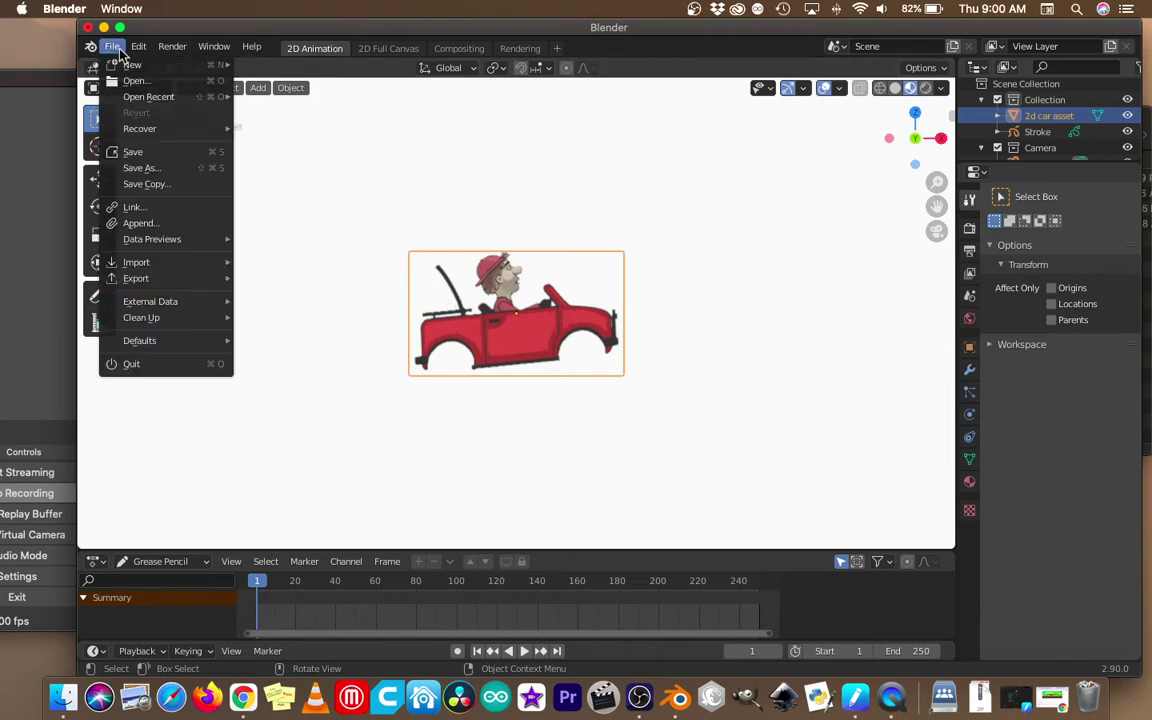
{"action": "mouse_move", "coordinate": [200, 263]}
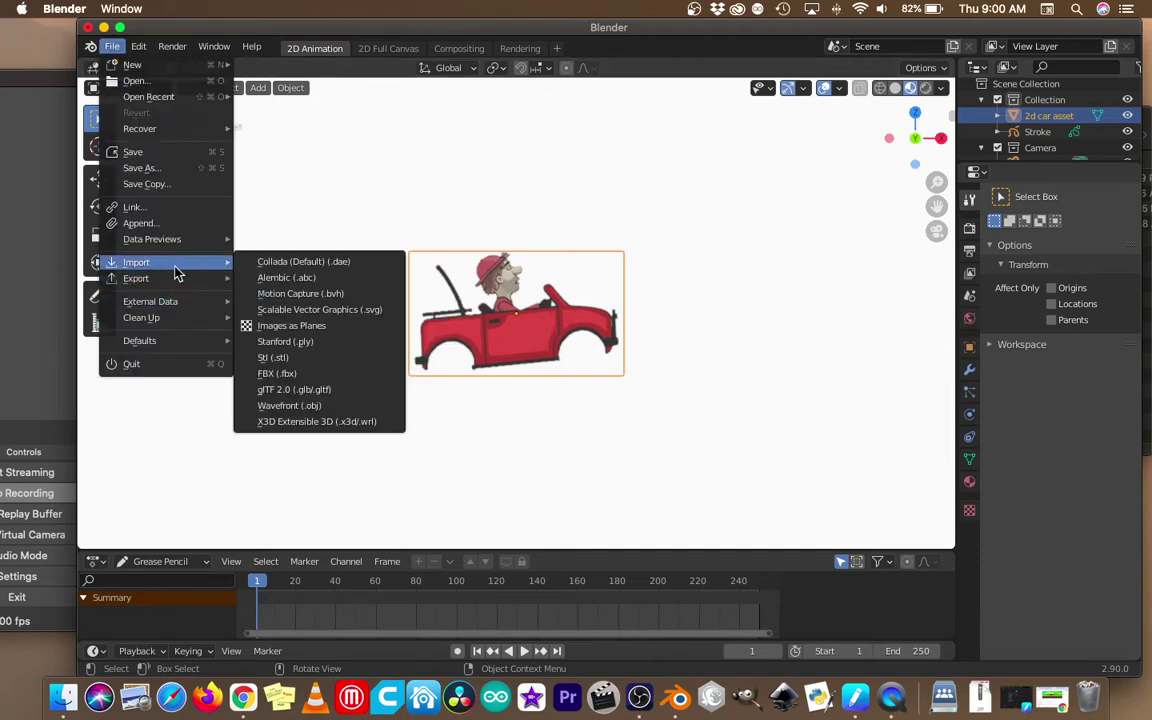
{"action": "left_click", "coordinate": [288, 325]}
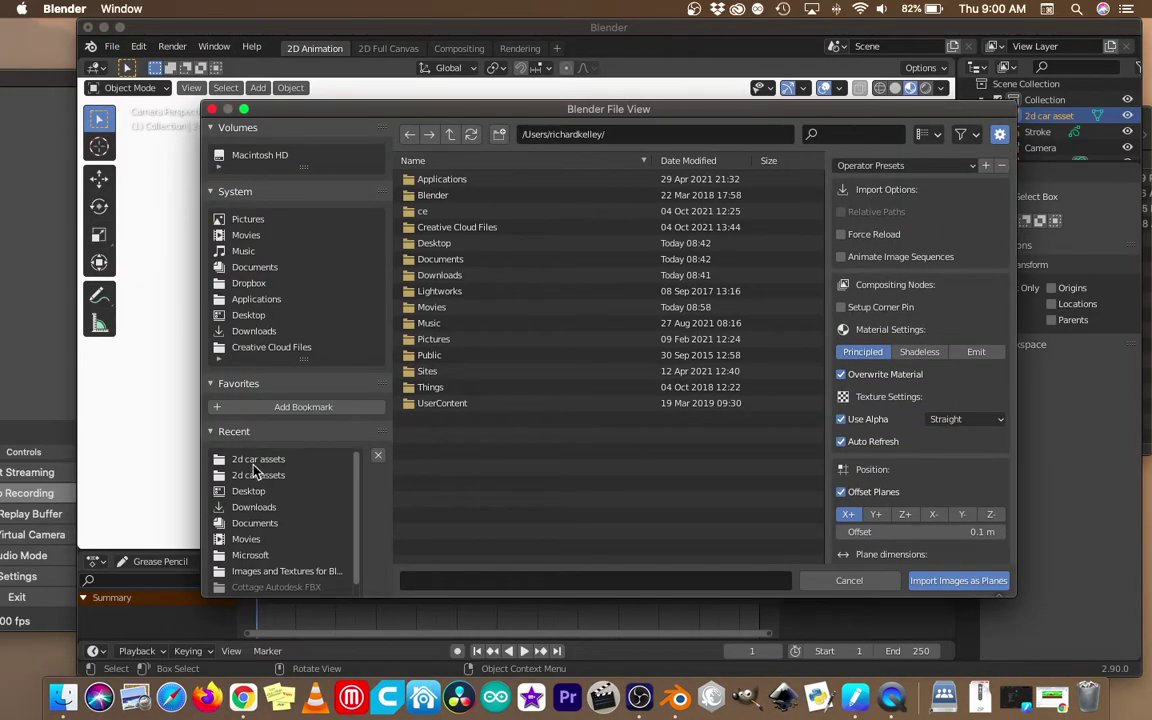
{"action": "left_click", "coordinate": [254, 462]}
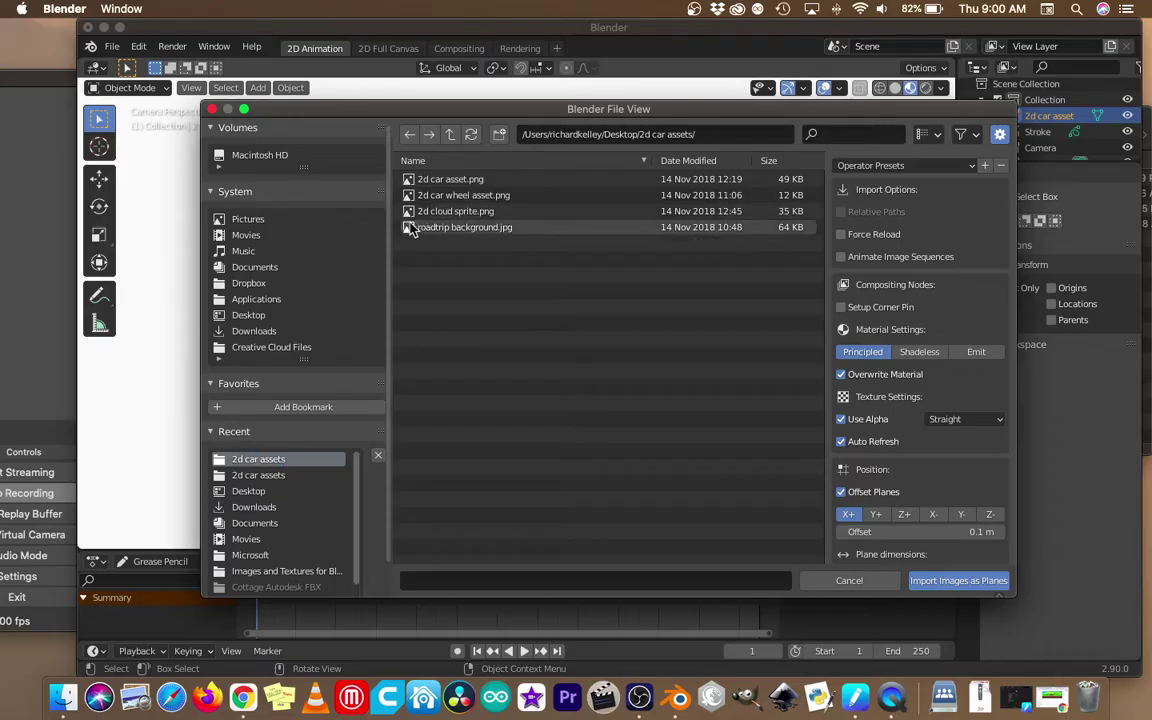
{"action": "left_click_drag", "start_coordinate": [530, 198], "coordinate": [470, 240]}
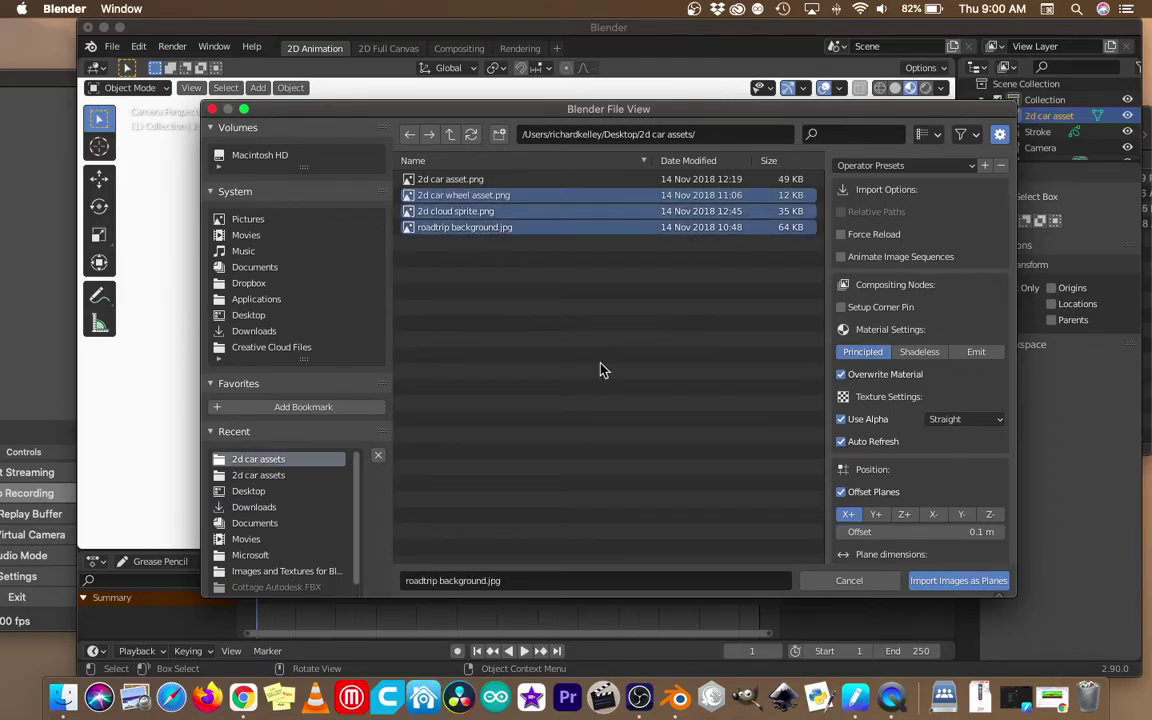
{"action": "left_click", "coordinate": [964, 581]}
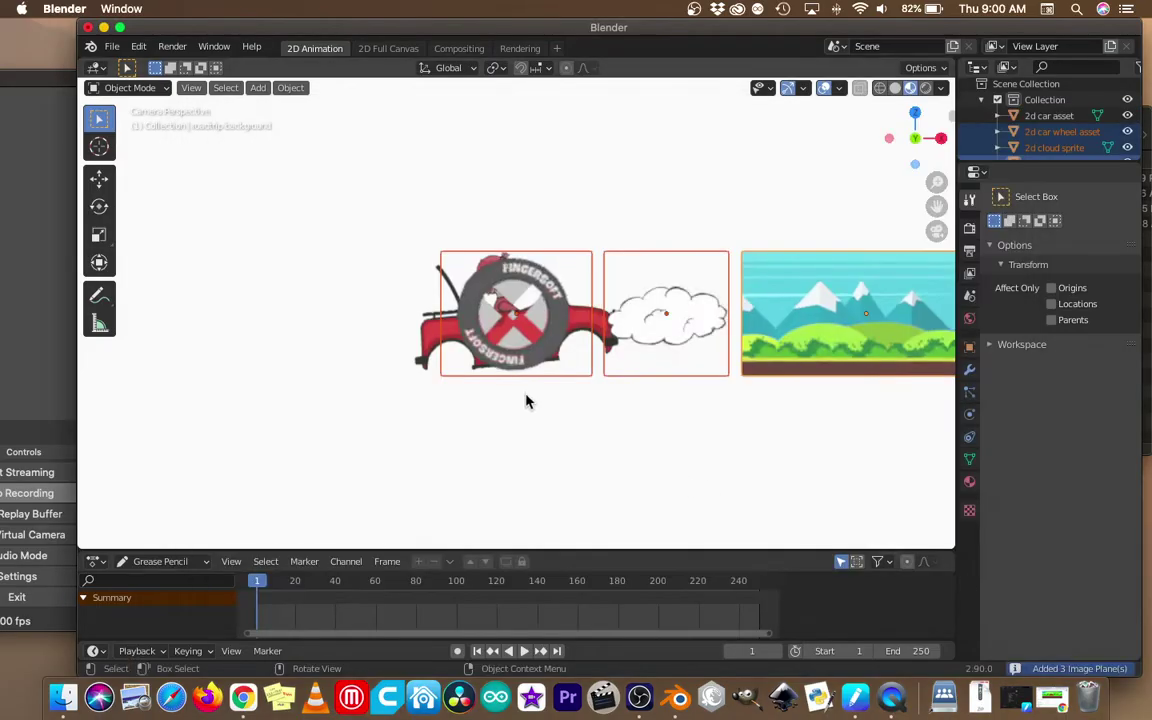
{"action": "scroll", "coordinate": [492, 360], "scroll_direction": "down", "scroll_amount": 3}
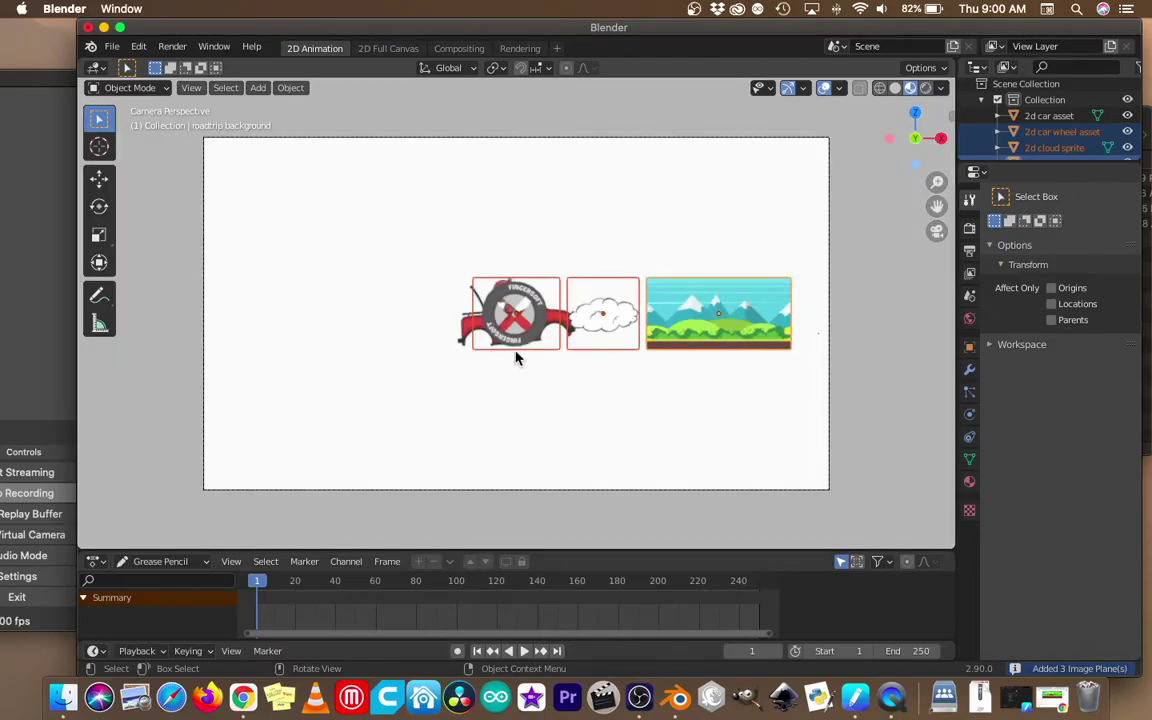
Move the car image plane off the wheel into the upper-left area of the camera frame.
{"action": "left_click", "coordinate": [500, 364]}
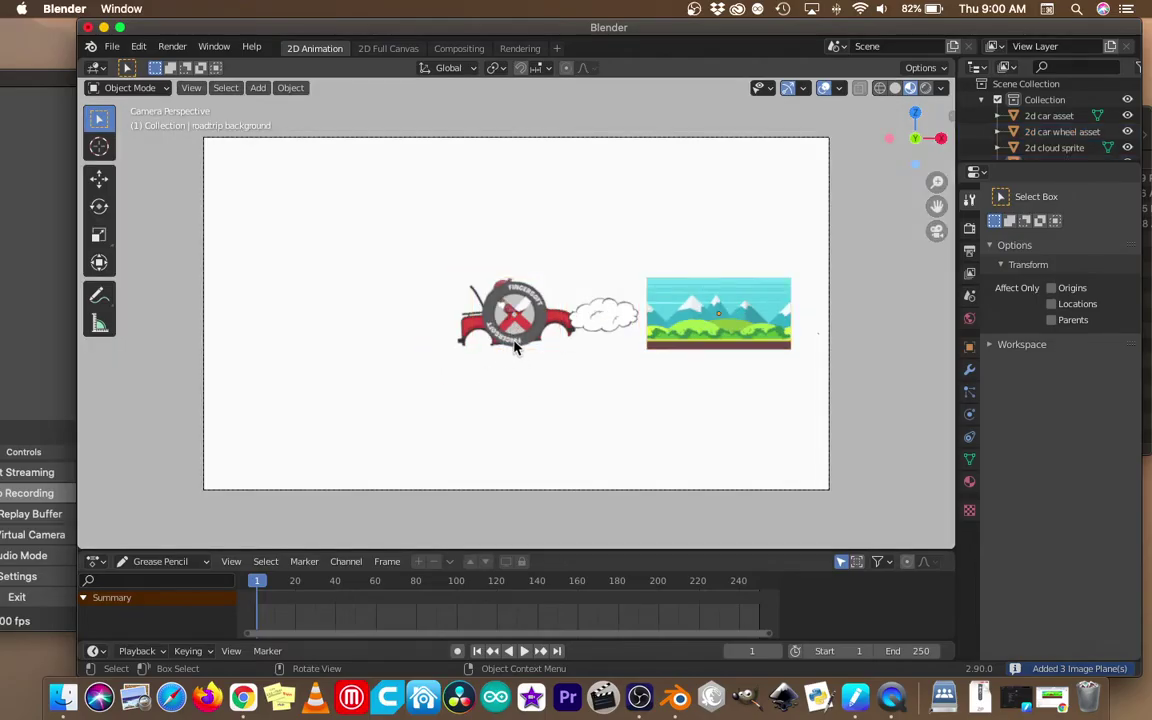
{"action": "left_click_drag", "start_coordinate": [489, 368], "coordinate": [503, 350]}
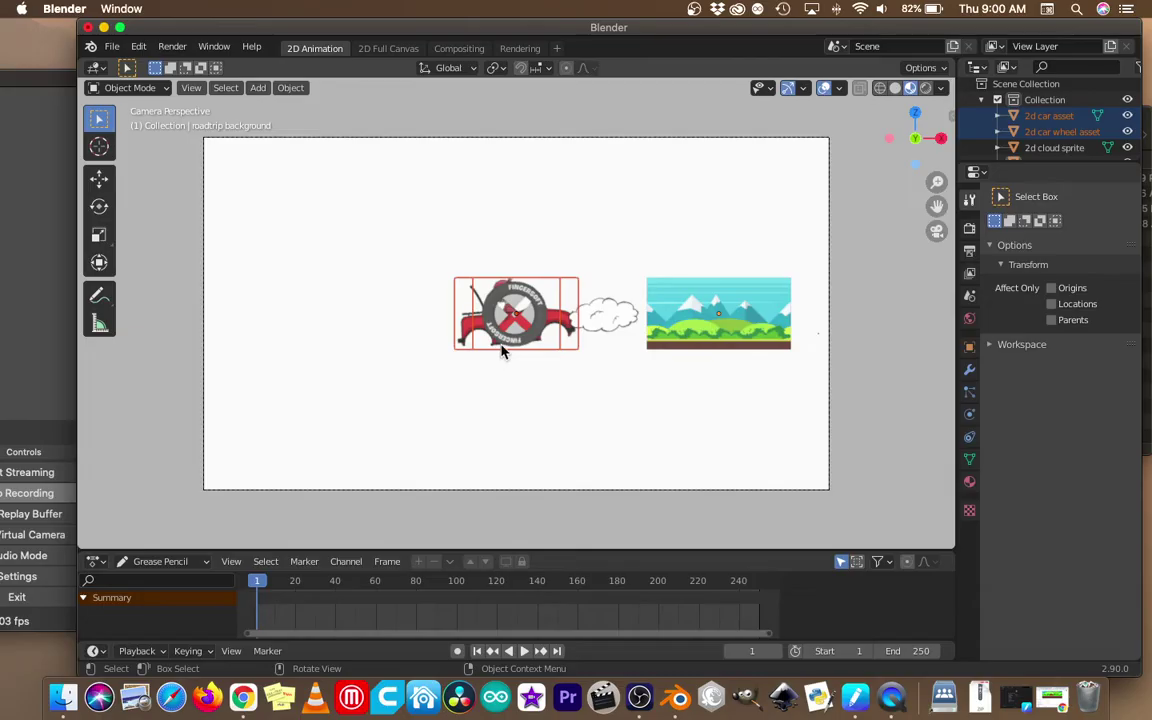
{"action": "left_click", "coordinate": [500, 401]}
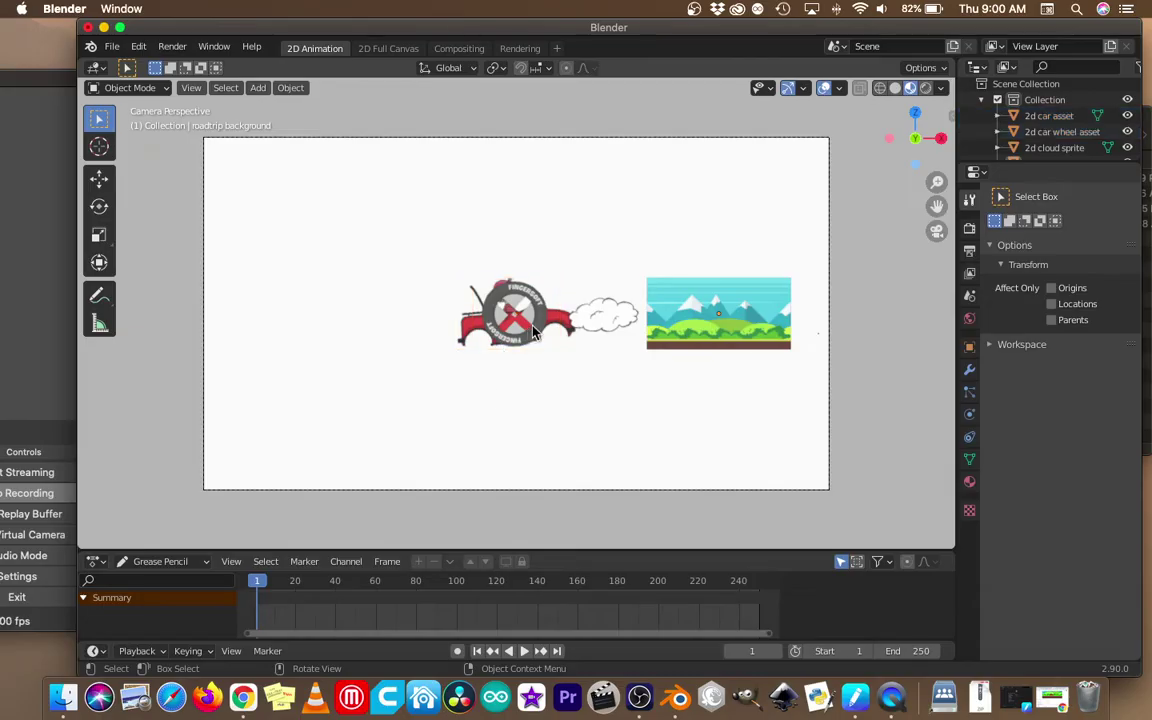
{"action": "left_click_drag", "start_coordinate": [470, 300], "coordinate": [712, 320]}
{"action": "left_click", "coordinate": [704, 299]}
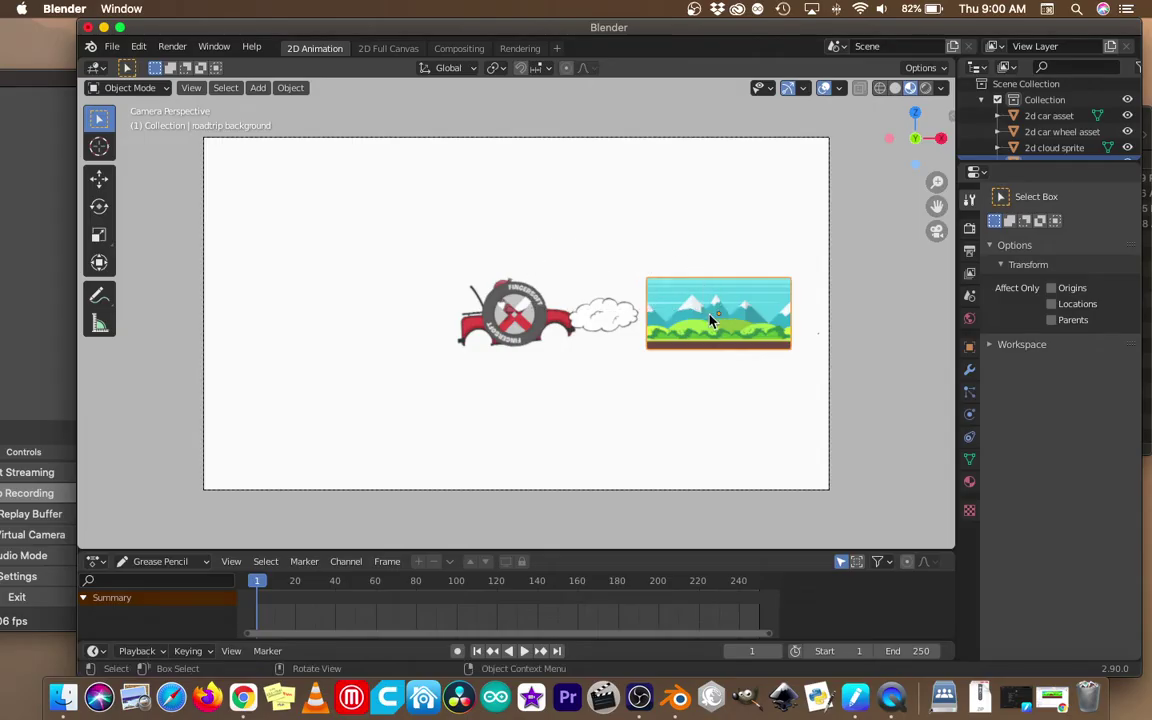
{"action": "left_click", "coordinate": [543, 325]}
{"action": "key", "text": "g"}
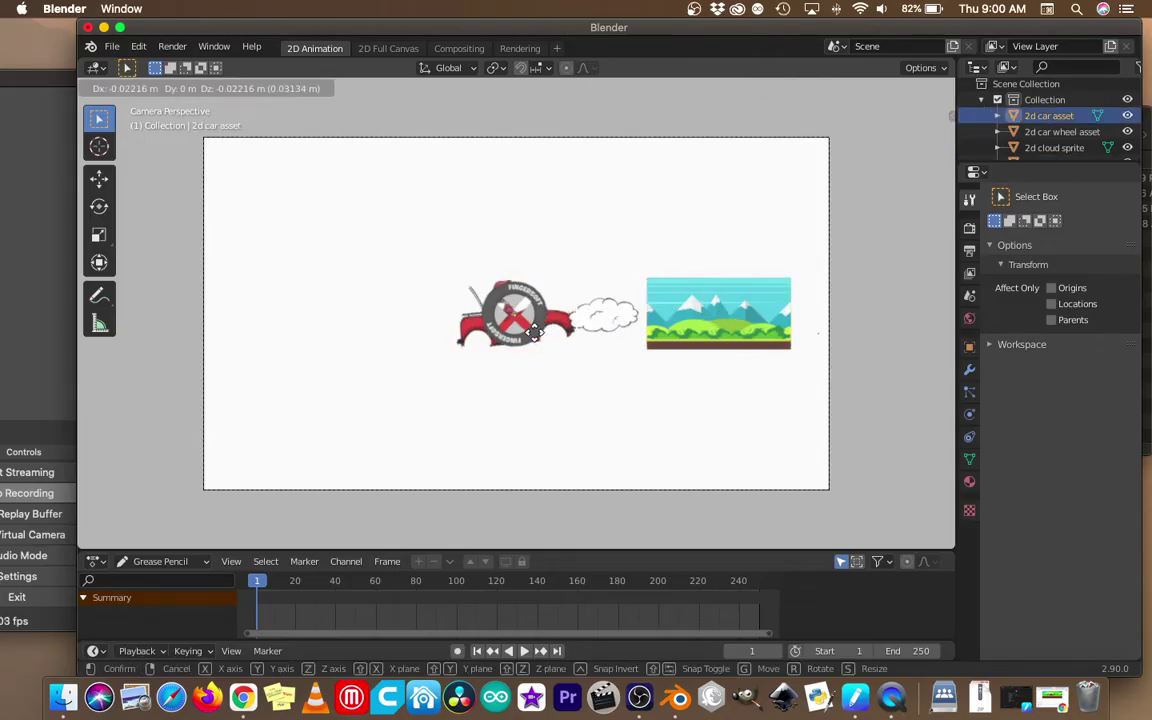
{"action": "left_click", "coordinate": [543, 318]}
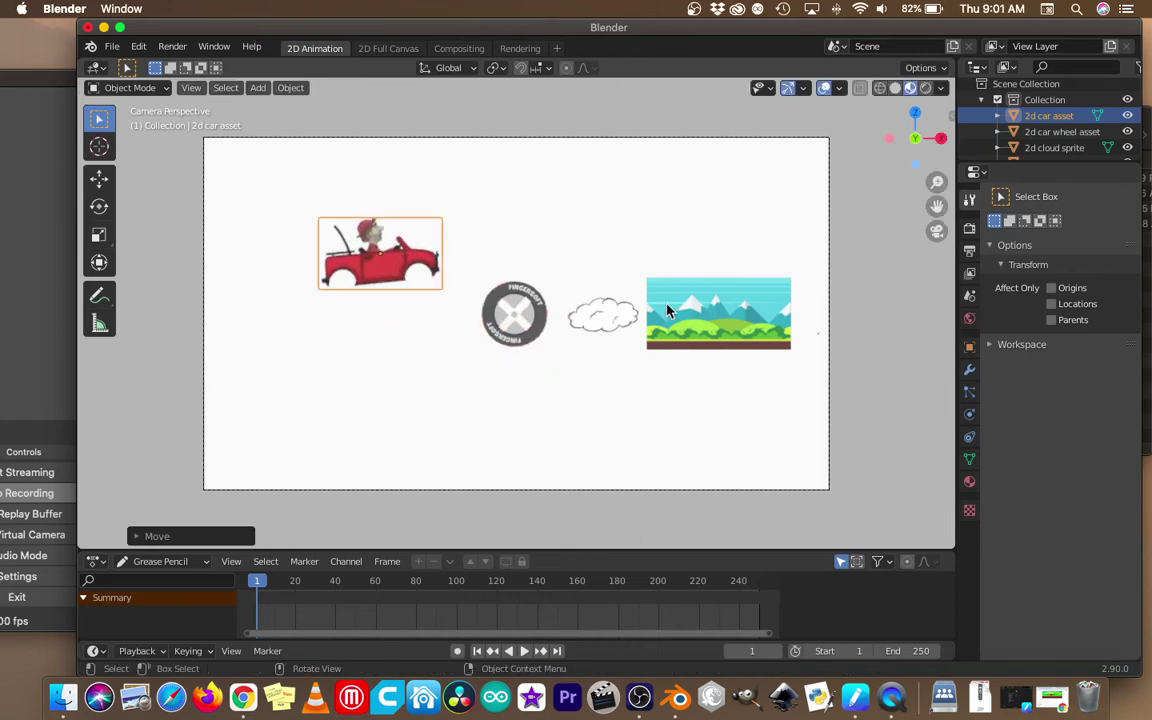
Move the roadtrip background plane to the middle of the camera frame and scale it up about 5.15 times to overfill the frame.
{"action": "left_click", "coordinate": [668, 312]}
{"action": "key", "text": "g"}
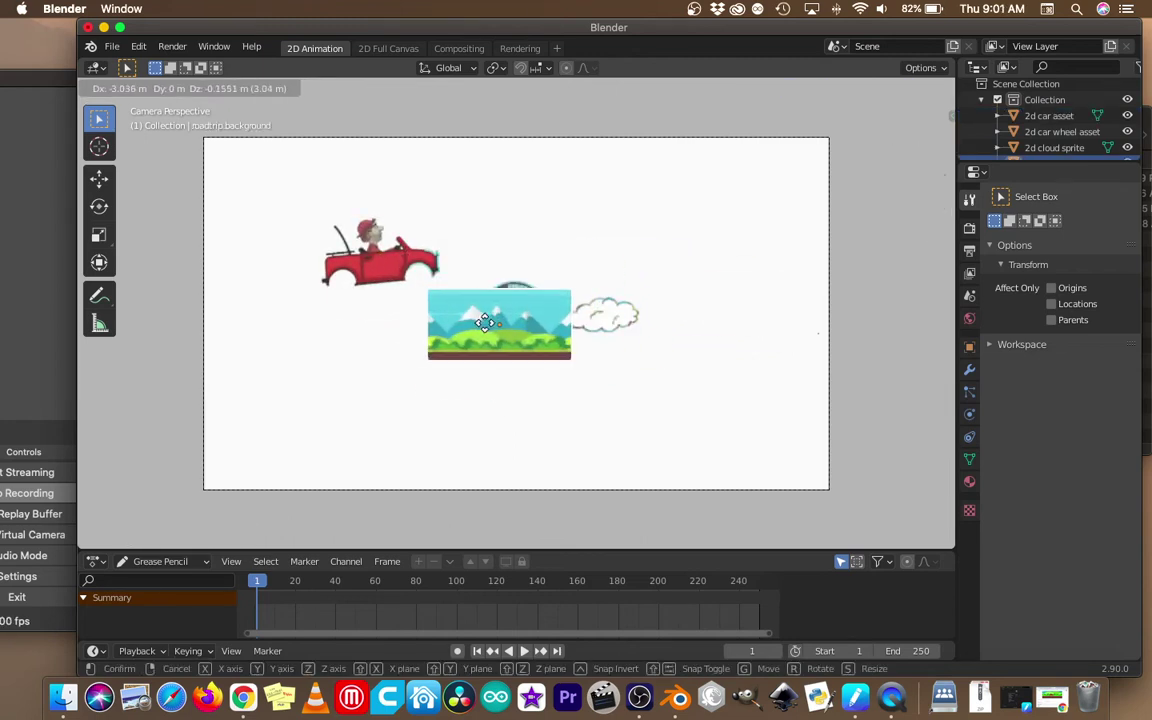
{"action": "left_click", "coordinate": [488, 320]}
{"action": "key", "text": "s"}
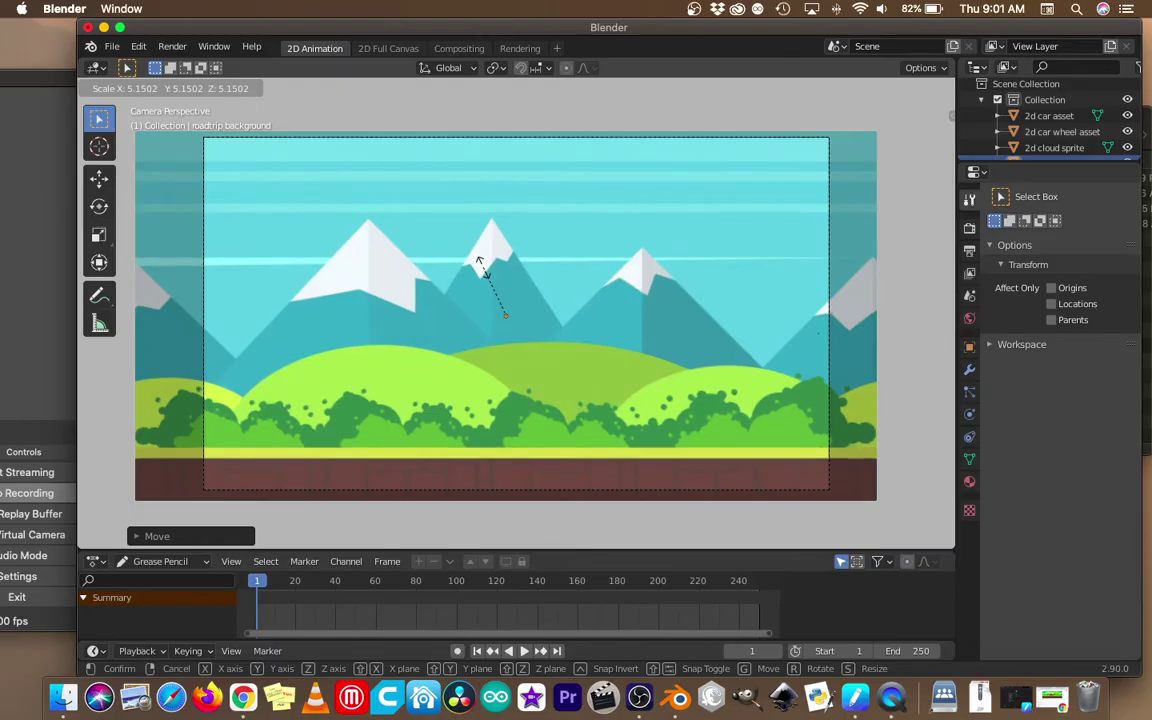
{"action": "left_click", "coordinate": [479, 261]}
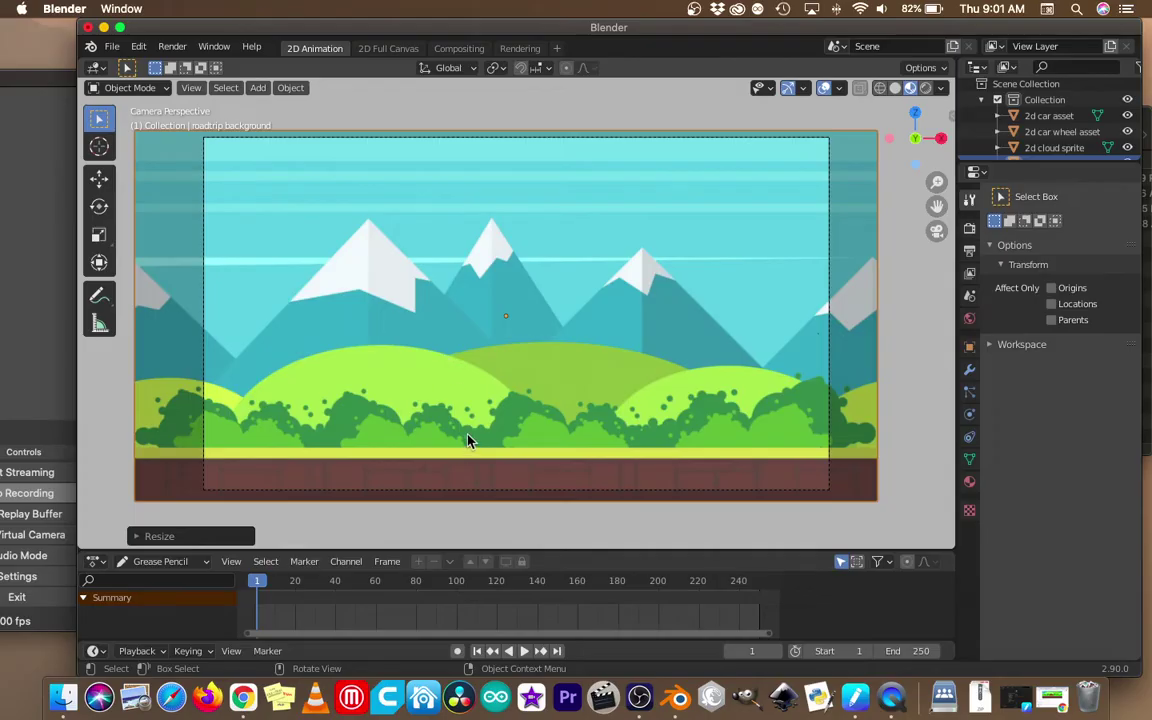
{"action": "mouse_move", "coordinate": [540, 404]}
{"action": "middle_mouse_down"}
{"action": "mouse_move", "coordinate": [612, 381]}
{"action": "mouse_move", "coordinate": [376, 405]}
{"action": "mouse_move", "coordinate": [552, 408]}
{"action": "middle_mouse_up"}
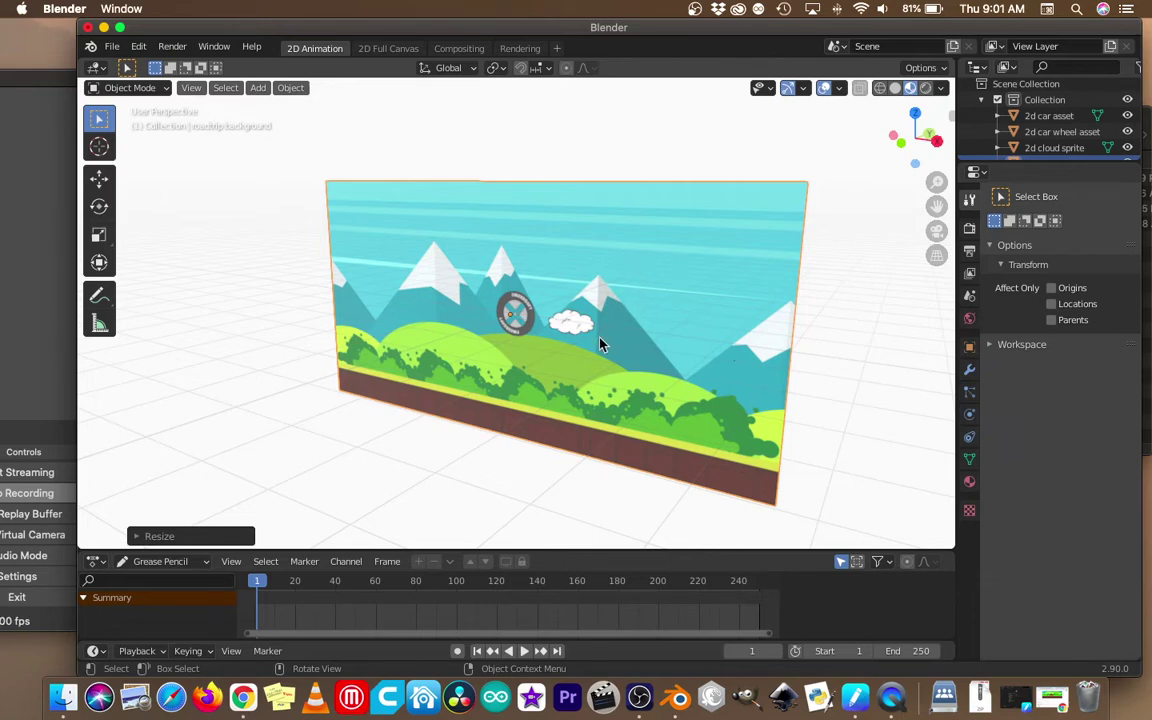
Move the roadtrip background plane back about 2.2 m along the global Y axis so it sits behind the car.
{"action": "key", "text": "g"}
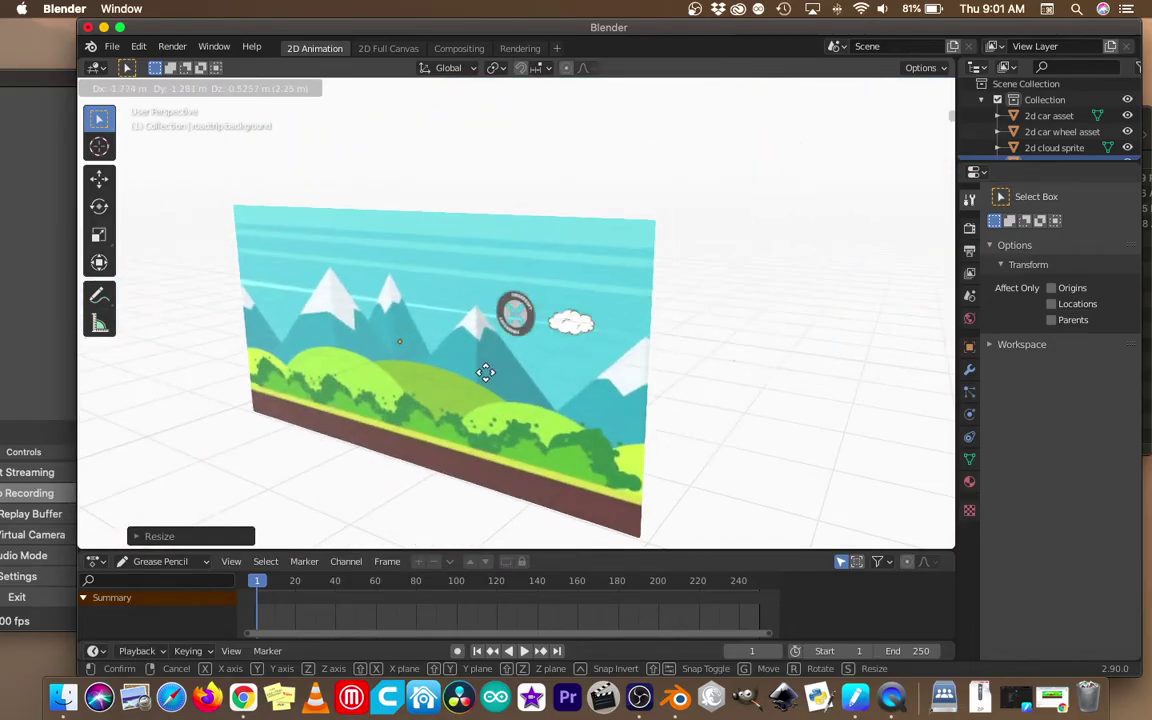
{"action": "right_click", "coordinate": [487, 372]}
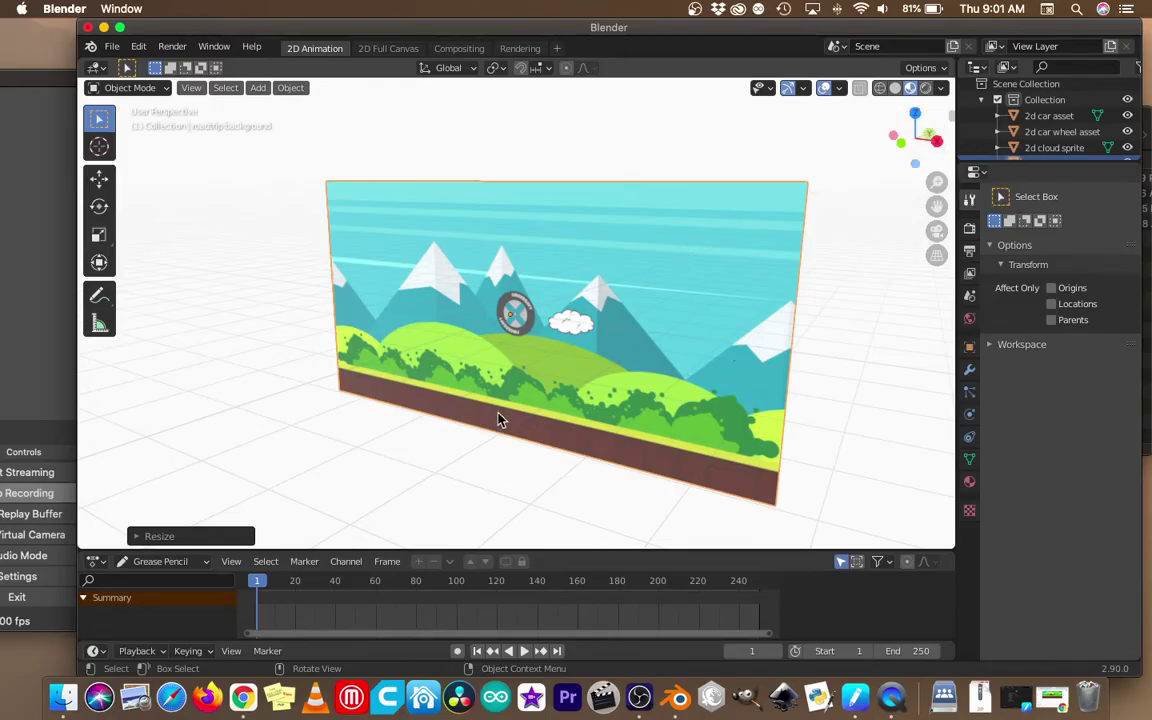
{"action": "key", "text": "g"}
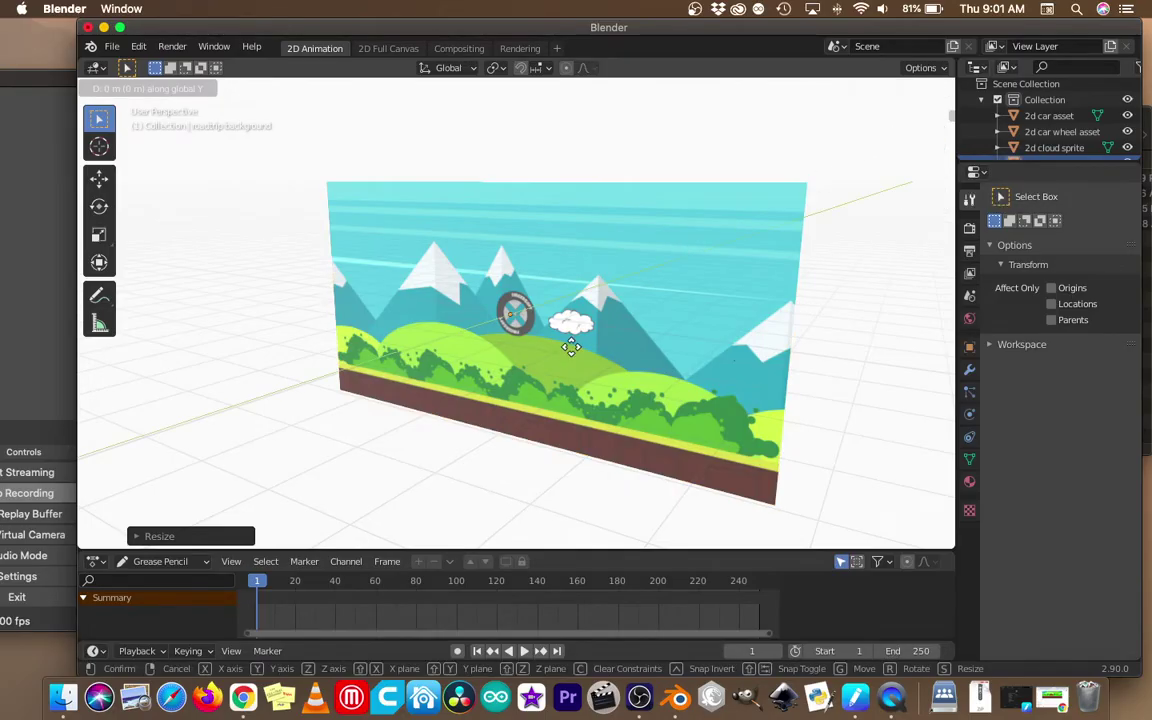
{"action": "key", "text": "y"}
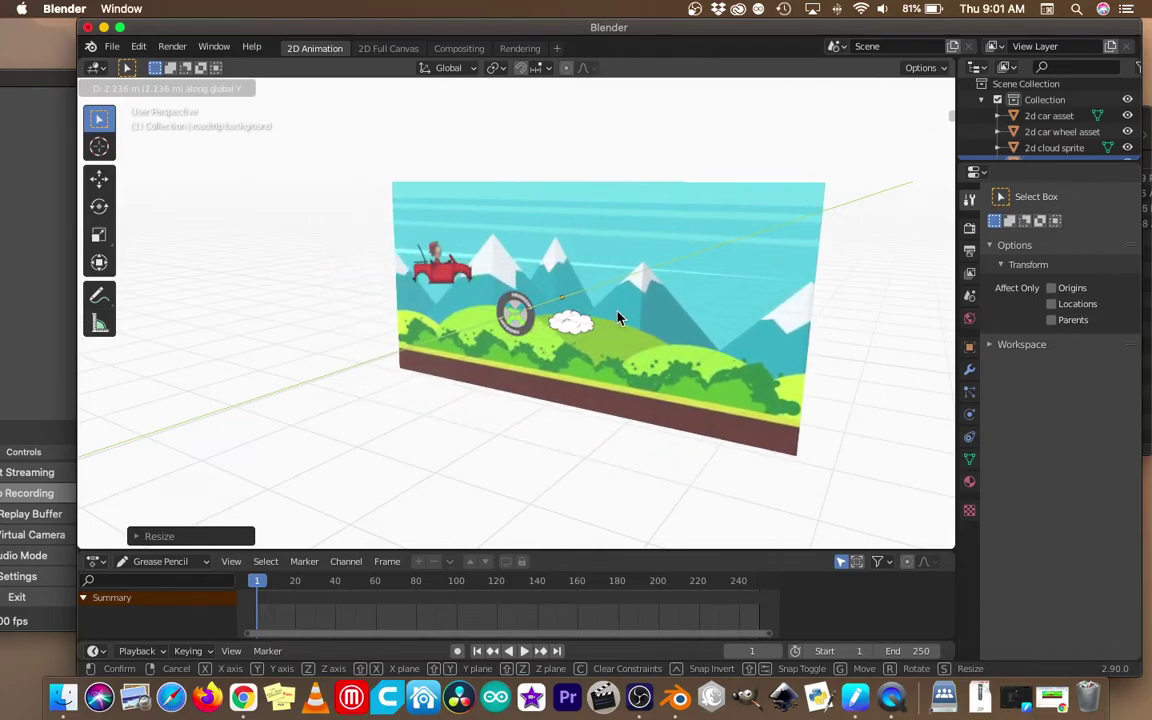
{"action": "left_click", "coordinate": [618, 316]}
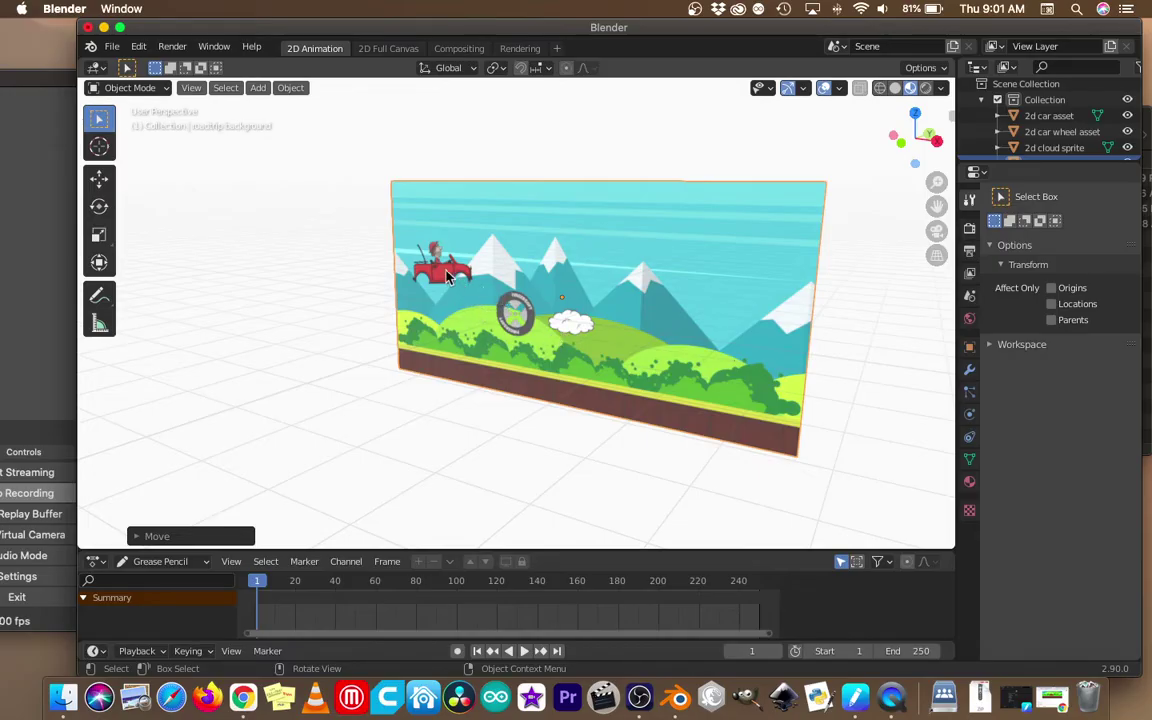
Move the car wheel plane back about 0.33 m along the global Y axis.
{"action": "left_click", "coordinate": [505, 305]}
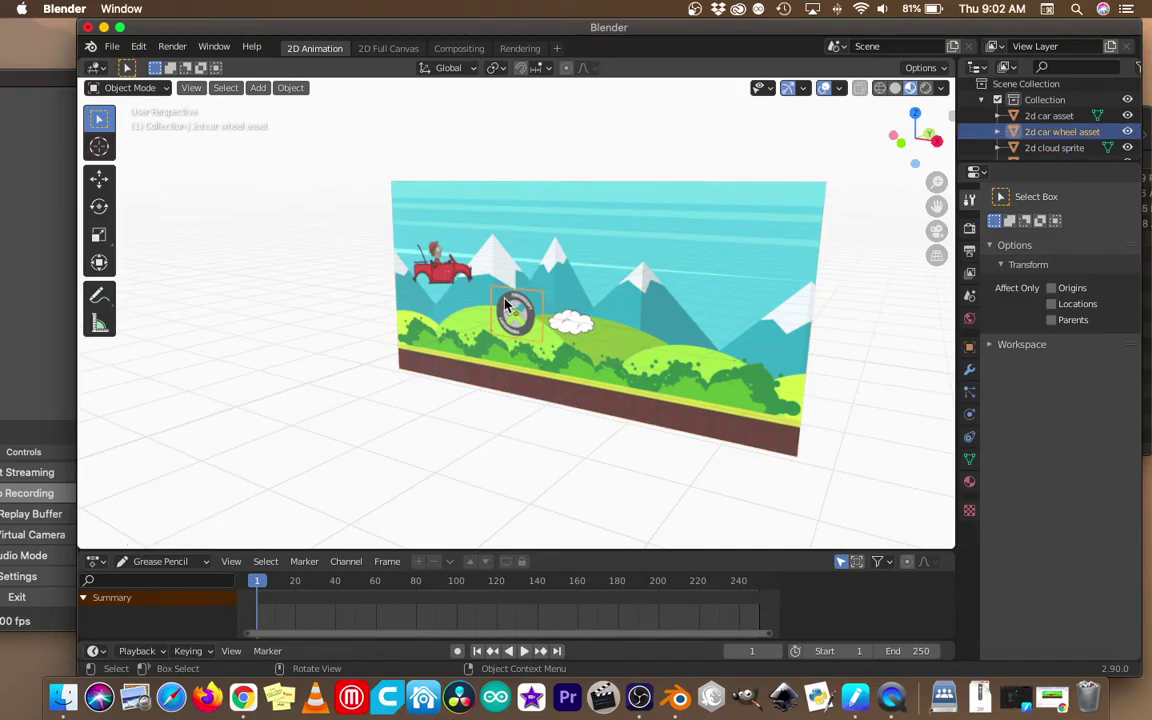
{"action": "key", "text": "g"}
{"action": "key", "text": "y"}
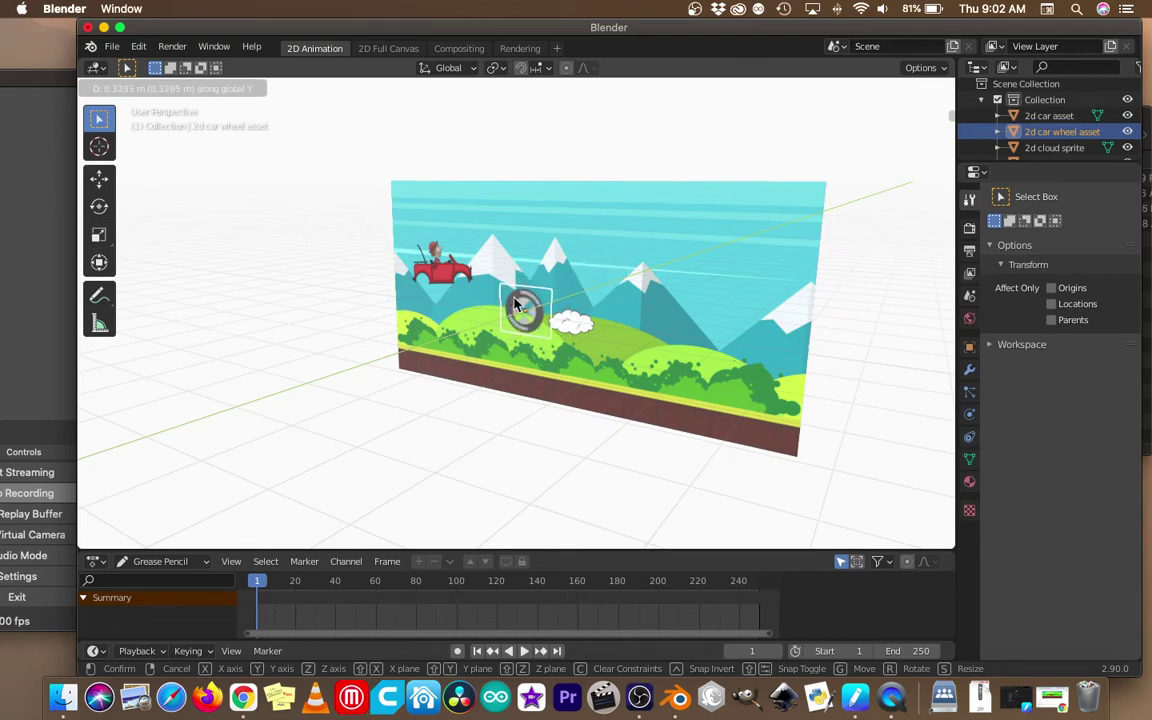
{"action": "left_click", "coordinate": [487, 370]}
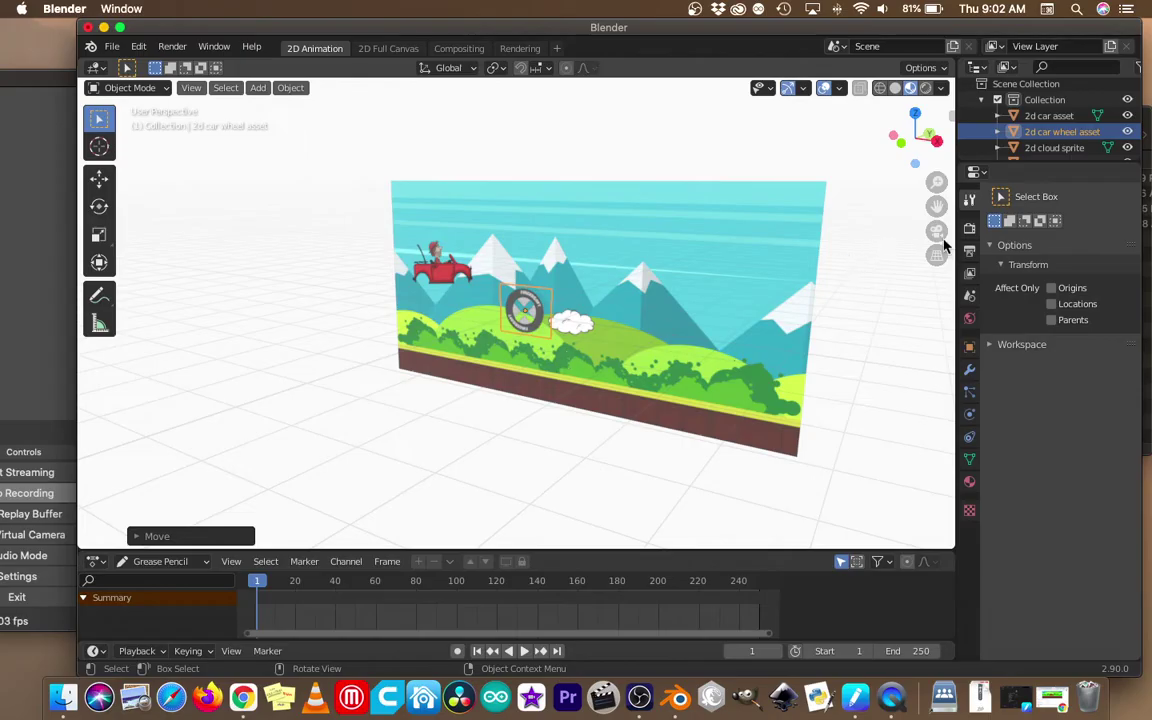
In the camera view, move the cloud about 3.9 m sideways to just outside the frame's right edge.
{"action": "key", "text": "KP_0"}
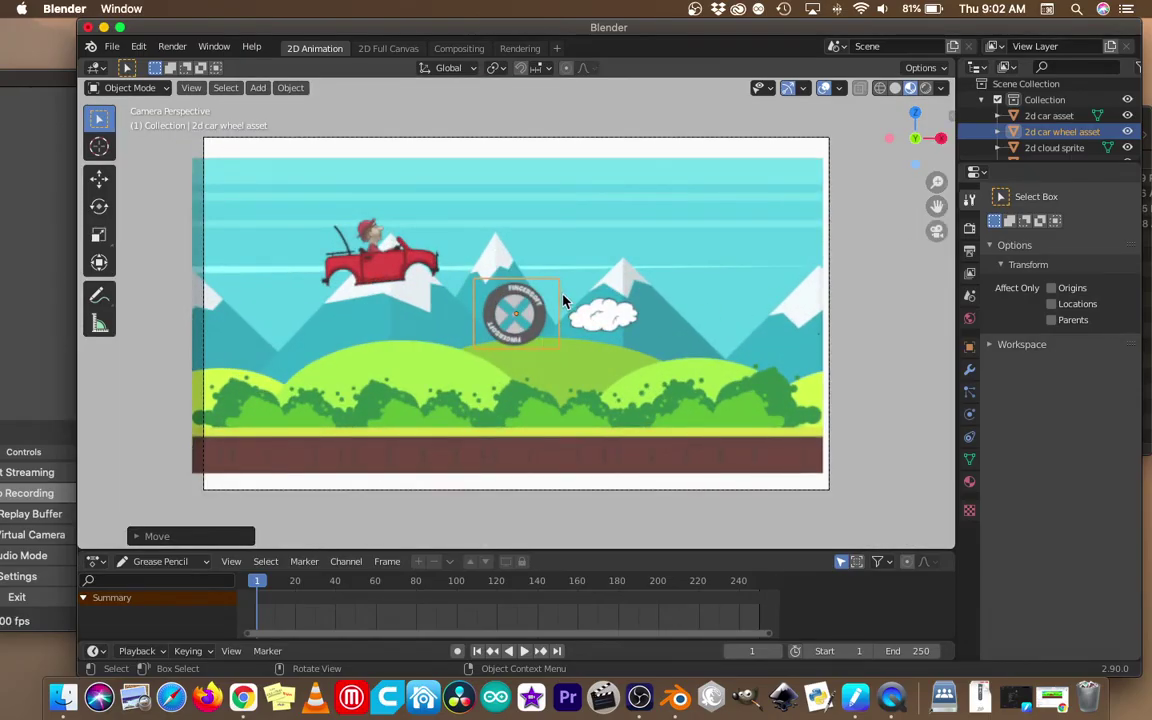
{"action": "left_click", "coordinate": [592, 320]}
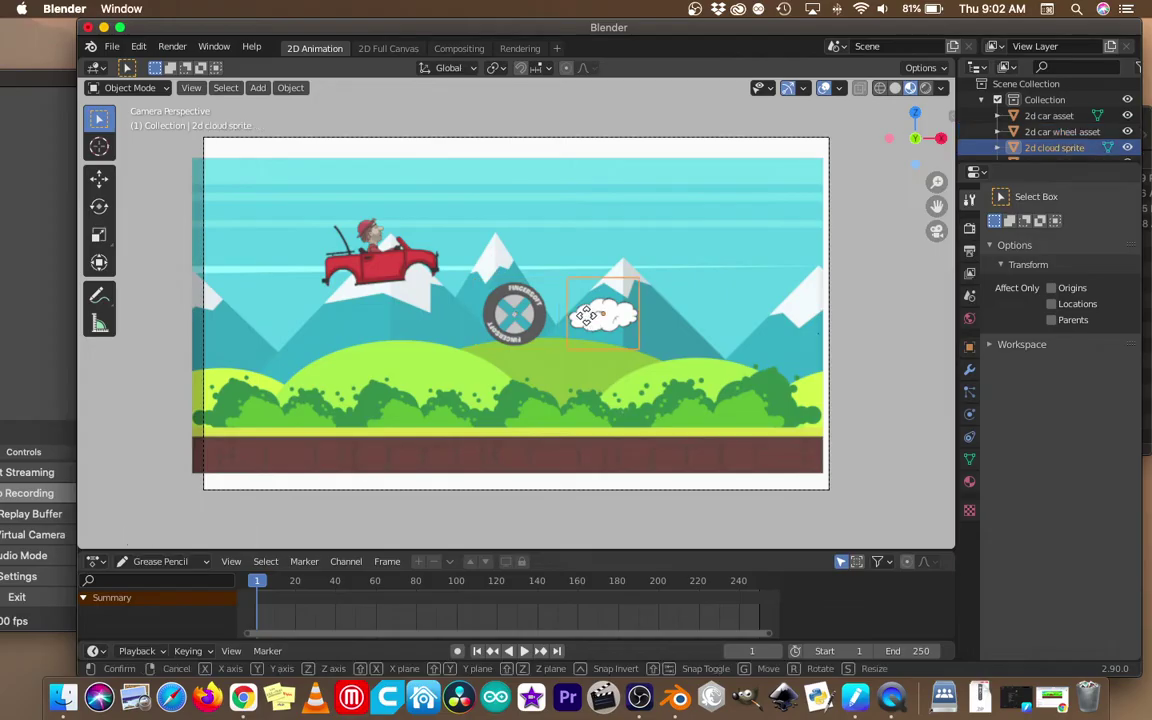
{"action": "key", "text": "g"}
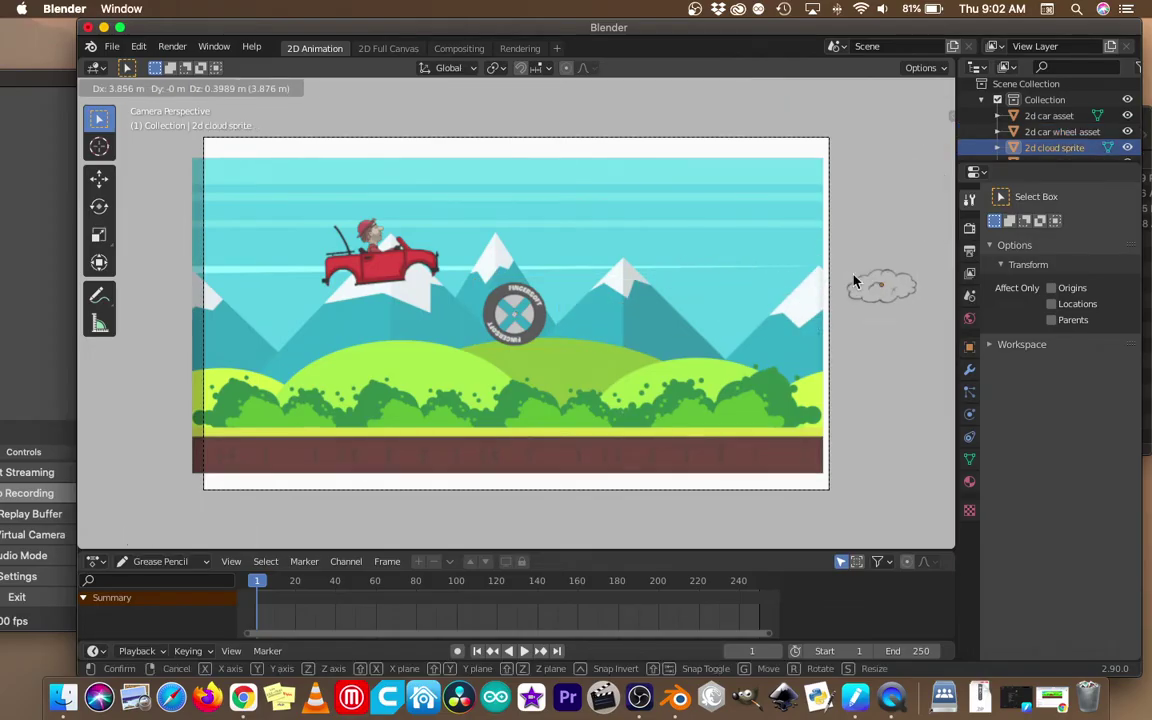
{"action": "left_click", "coordinate": [860, 283]}
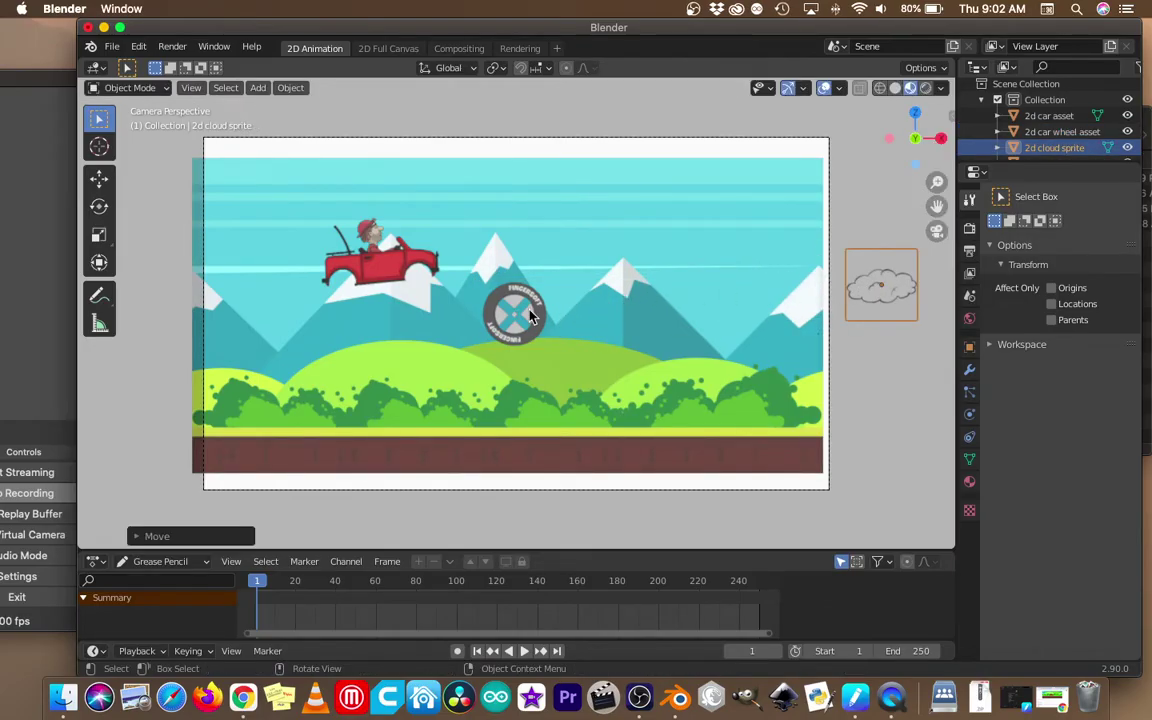
Scale the roadtrip background up about 1.15 times and shift it slightly right so it covers the whole camera frame.
{"action": "left_click", "coordinate": [538, 355]}
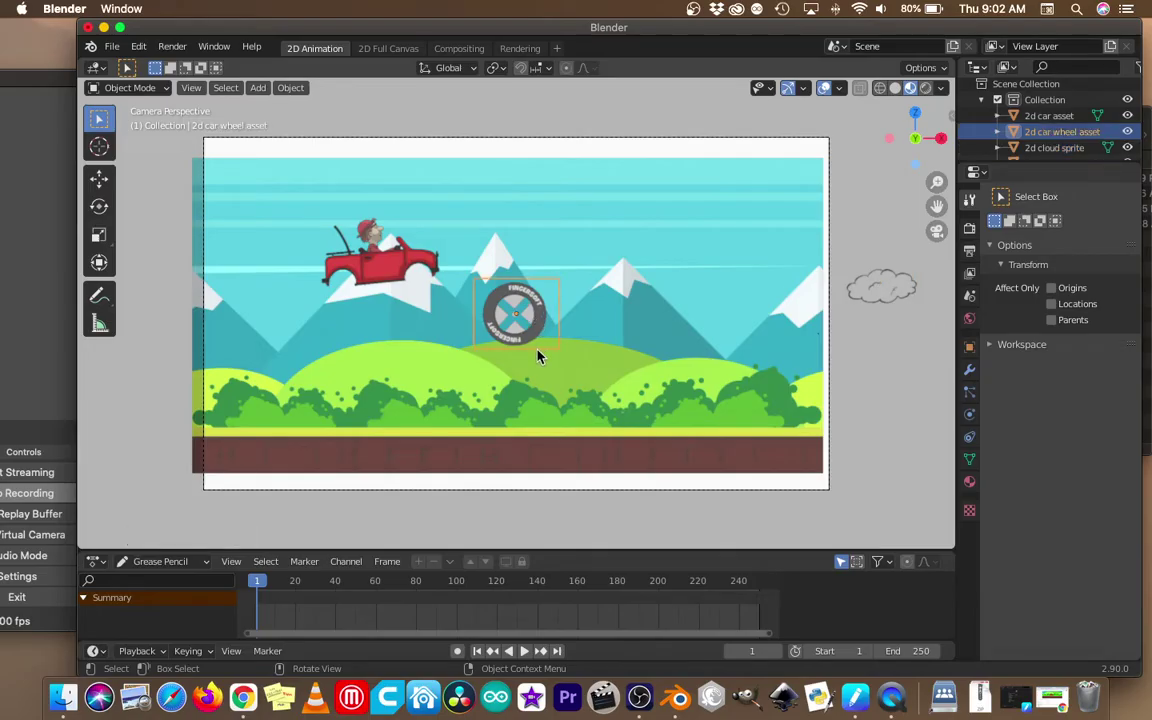
{"action": "left_click", "coordinate": [598, 433]}
{"action": "key", "text": "s"}
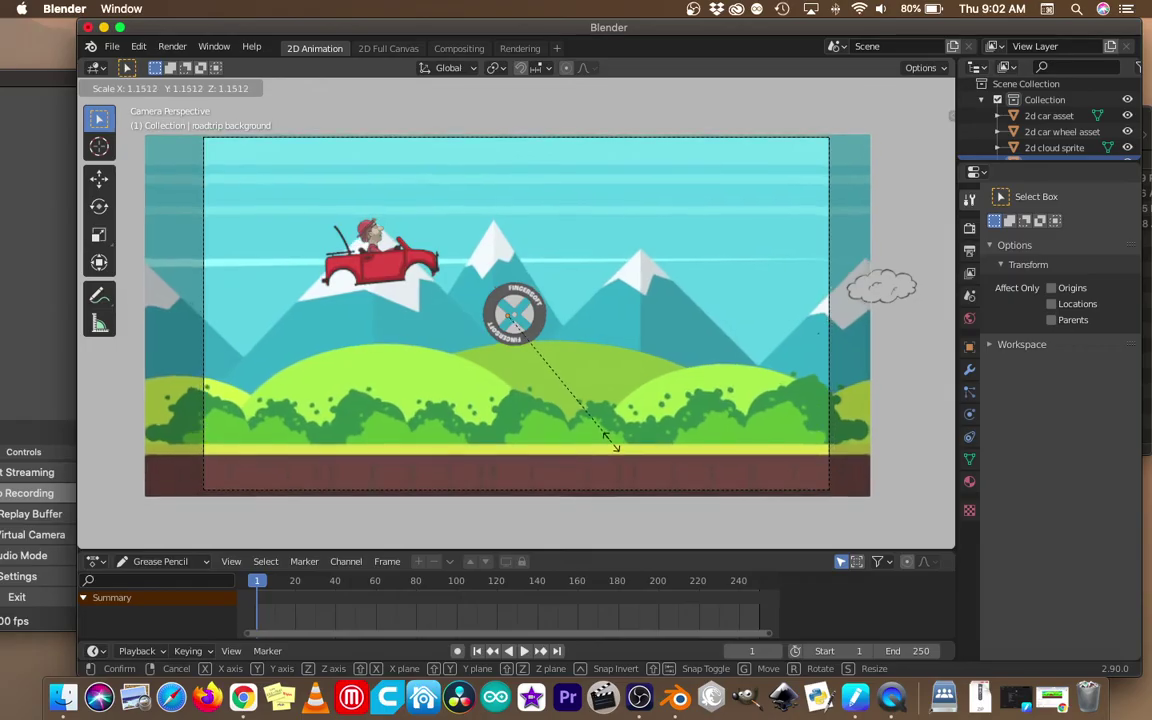
{"action": "left_click", "coordinate": [613, 447]}
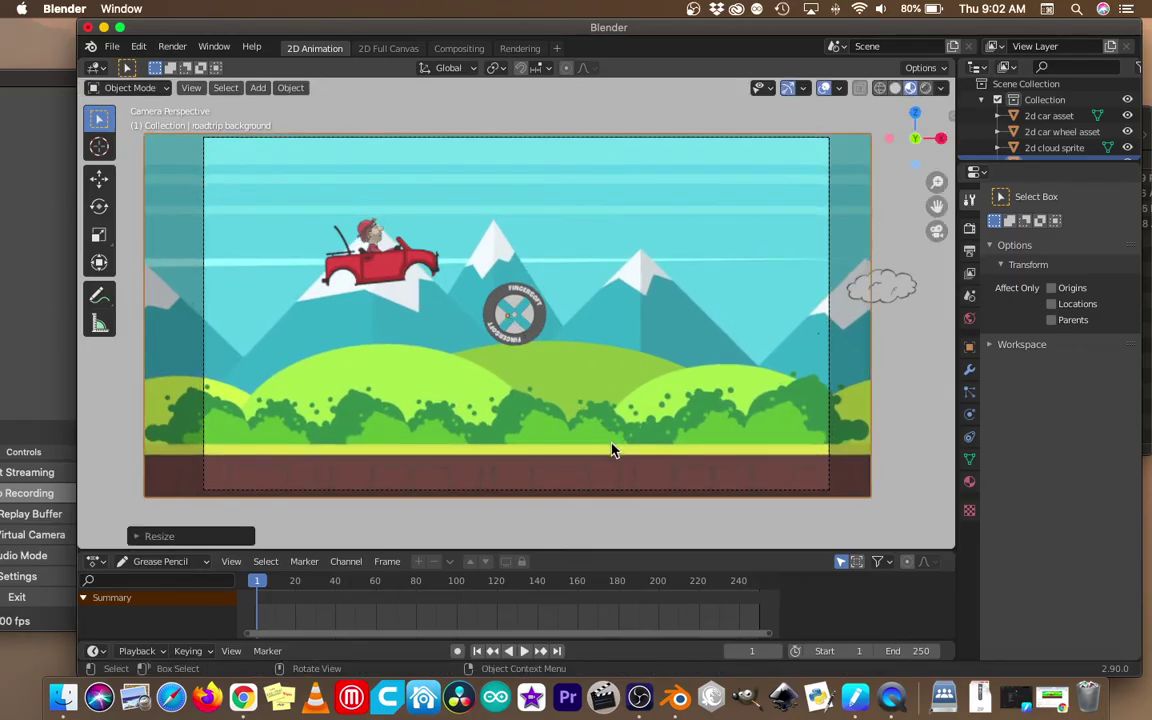
{"action": "key", "text": "g"}
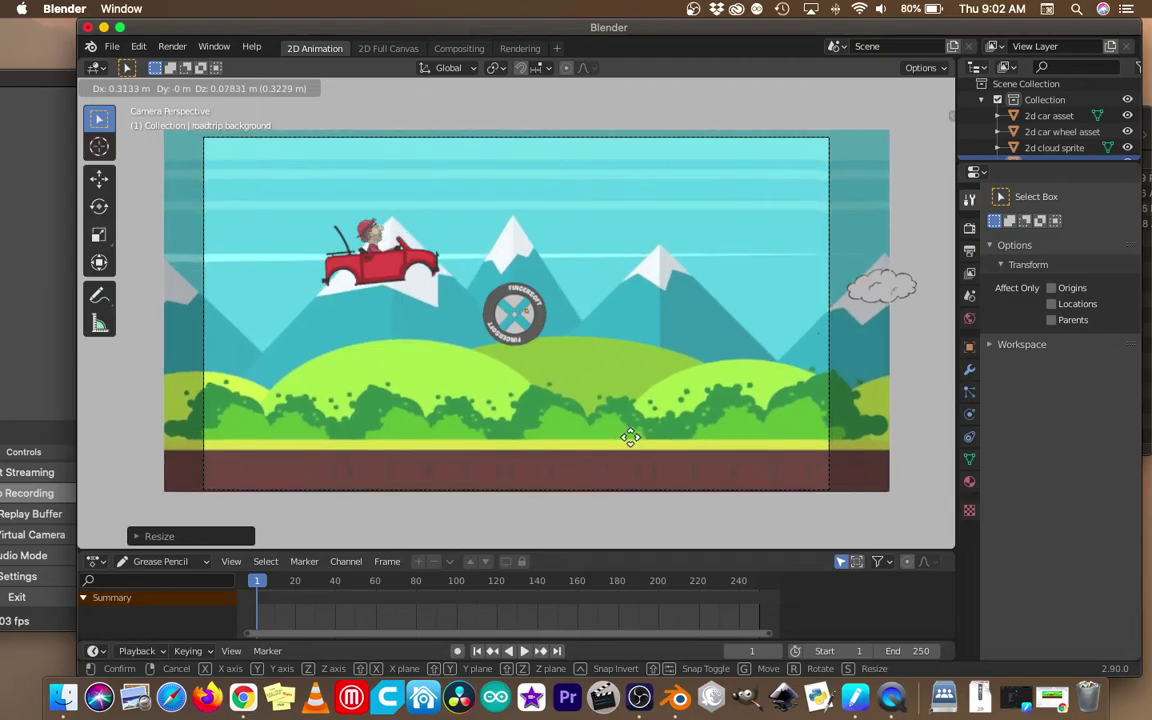
{"action": "left_click", "coordinate": [628, 440]}
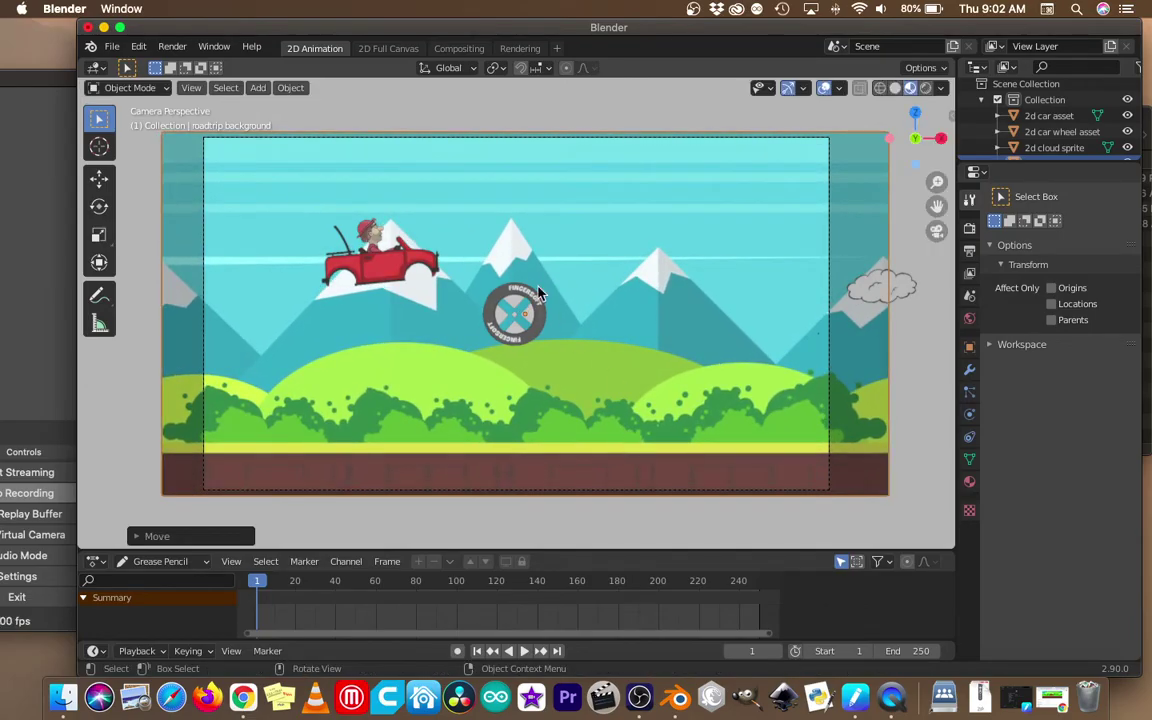
Move the car down onto the road and rotate it slightly clockwise so its body is level.
{"action": "left_click", "coordinate": [398, 272]}
{"action": "key", "text": "g"}
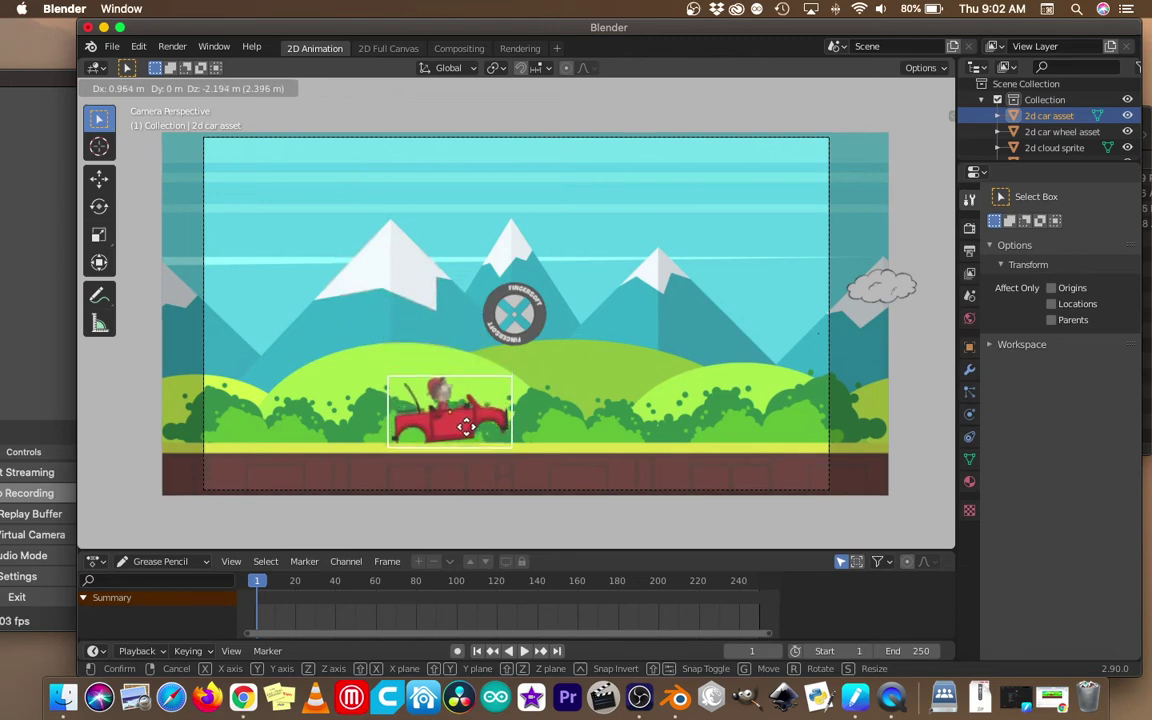
{"action": "left_click", "coordinate": [467, 421]}
{"action": "key", "text": "r"}
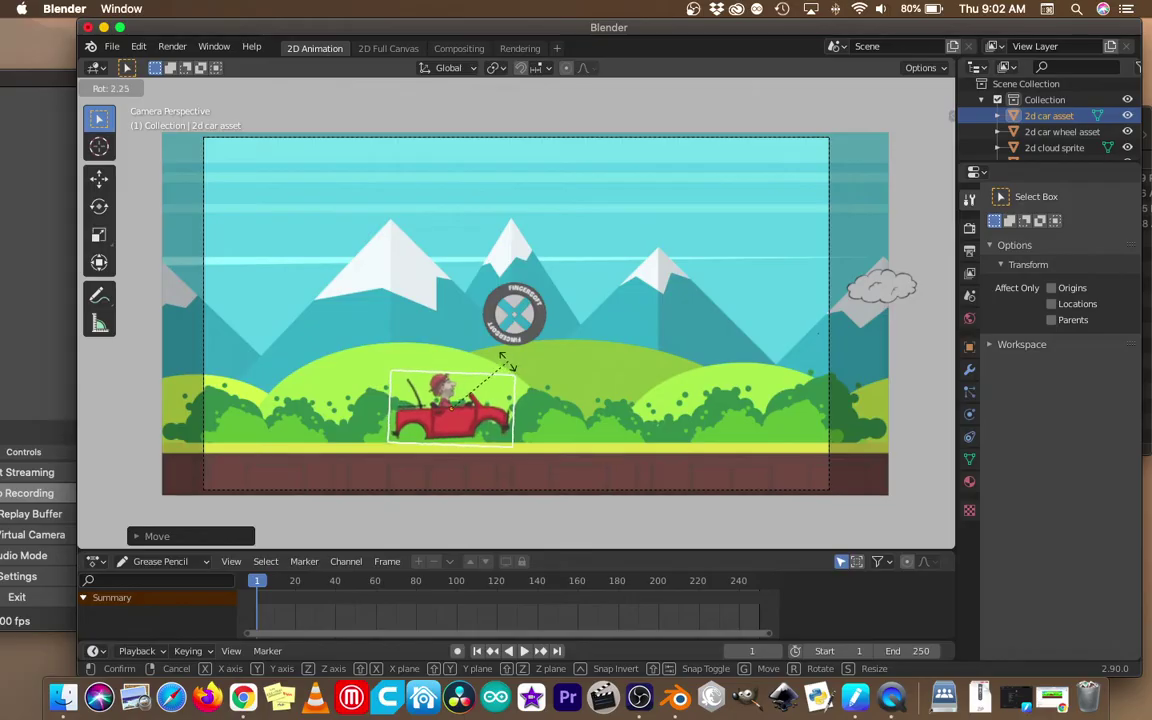
{"action": "left_click", "coordinate": [512, 366]}
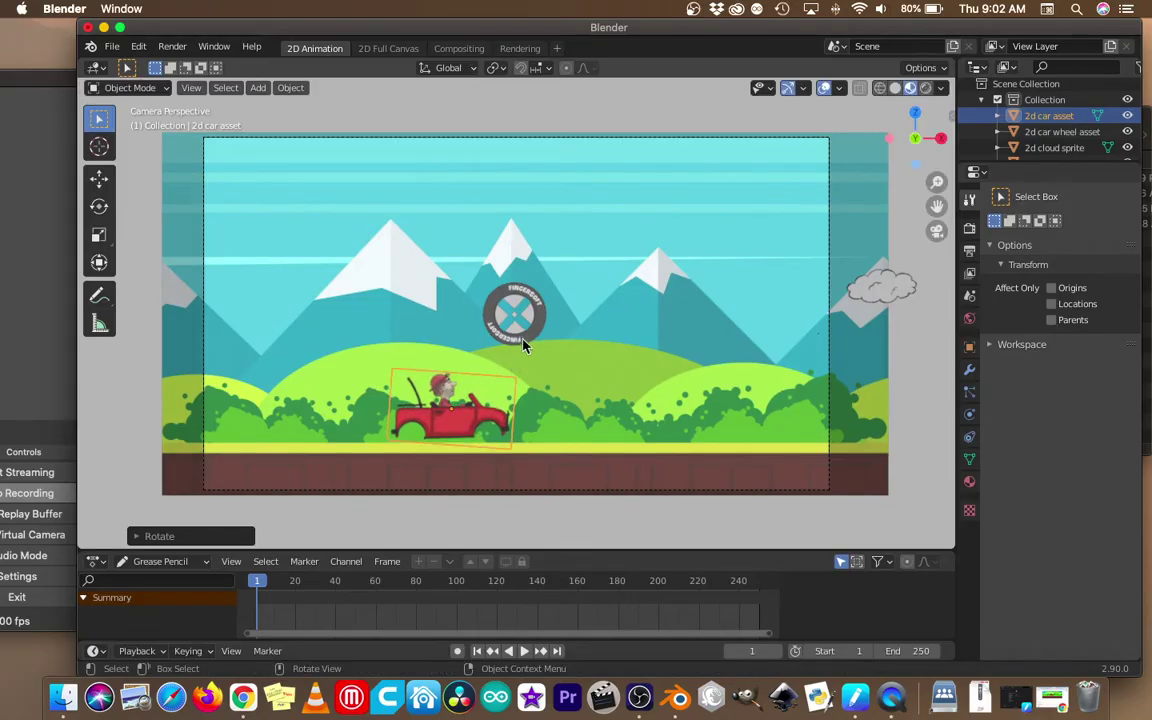
Move the wheel to the car's front wheel arch and scale it down to slightly under half its size.
{"action": "left_click", "coordinate": [508, 312]}
{"action": "key", "text": "g"}
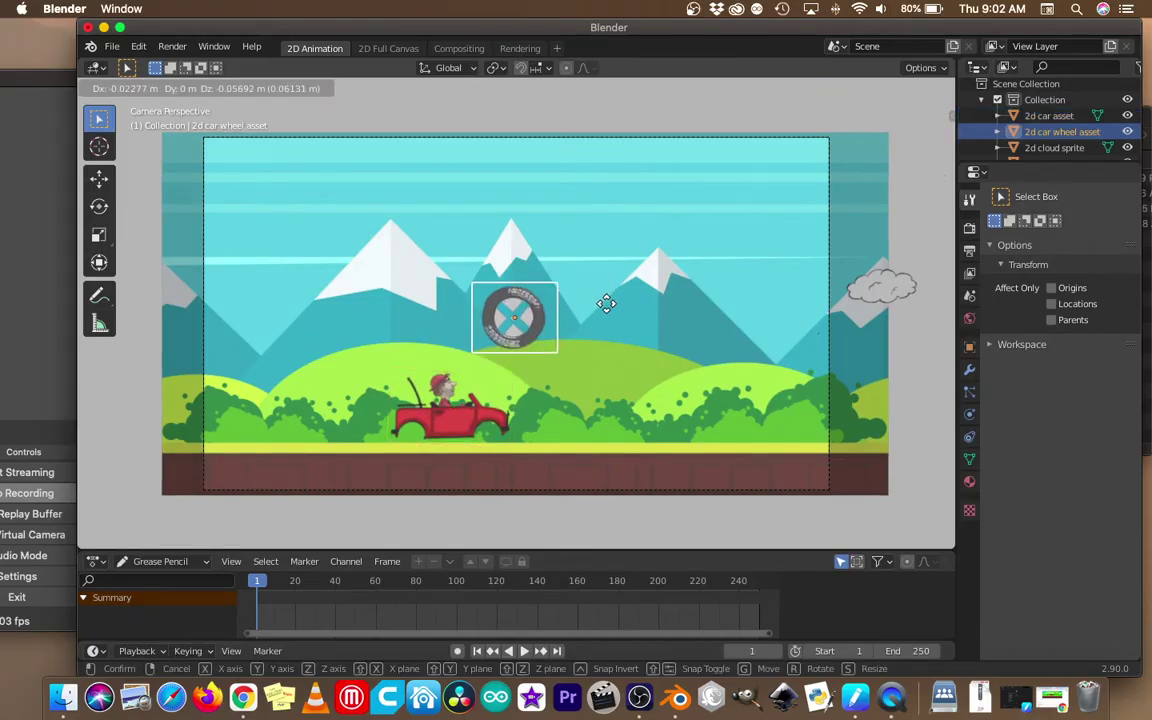
{"action": "left_click", "coordinate": [587, 404]}
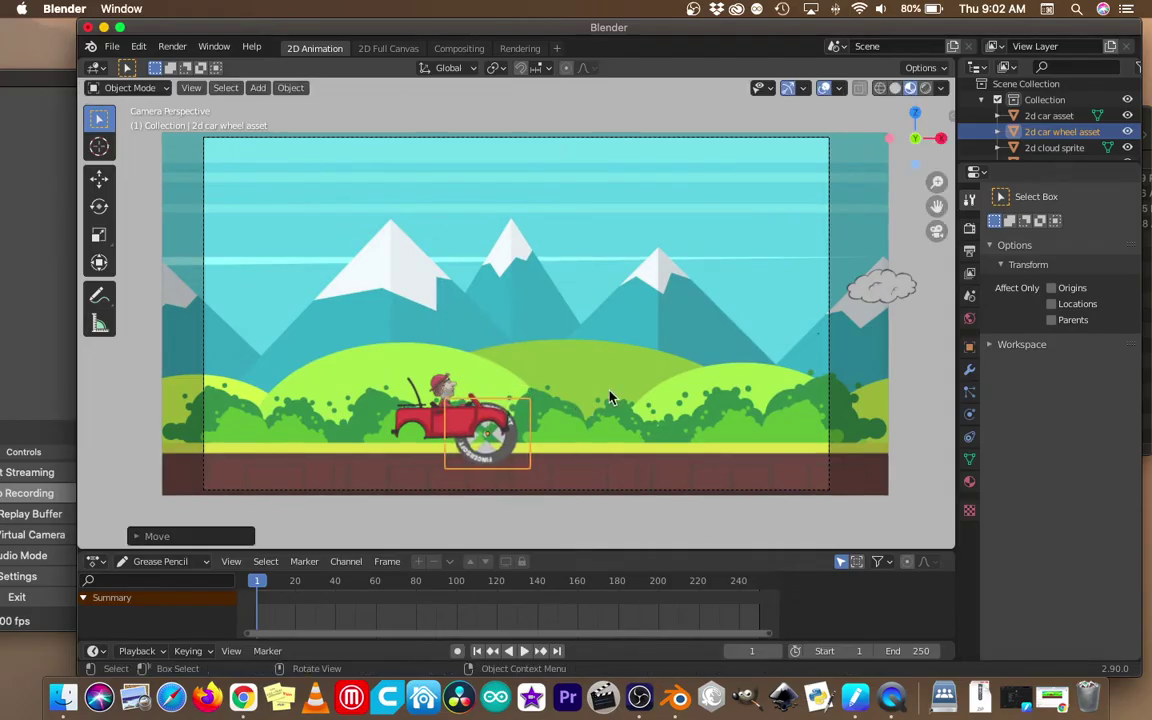
{"action": "key", "text": "s"}
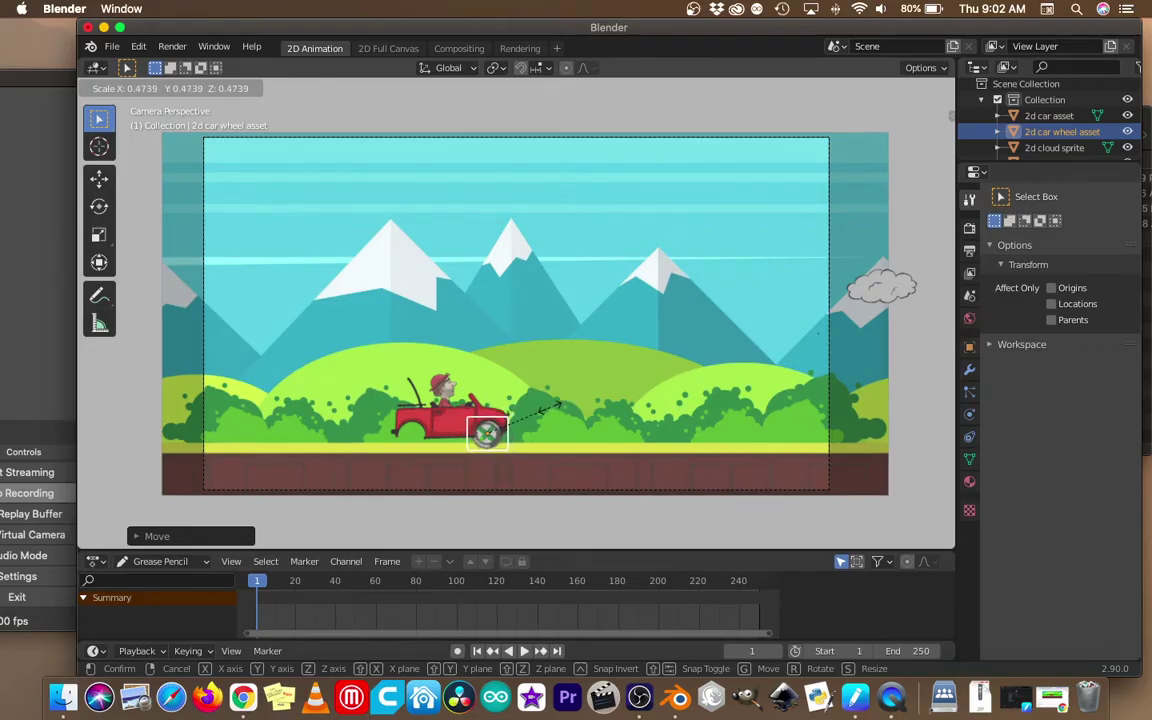
{"action": "left_click", "coordinate": [543, 414]}
Fine-tune the front wheel by shrinking it slightly more and nudging it so it sits centred in the wheel arch.
{"action": "scroll", "coordinate": [488, 432], "scroll_direction": "up", "scroll_amount": 3}
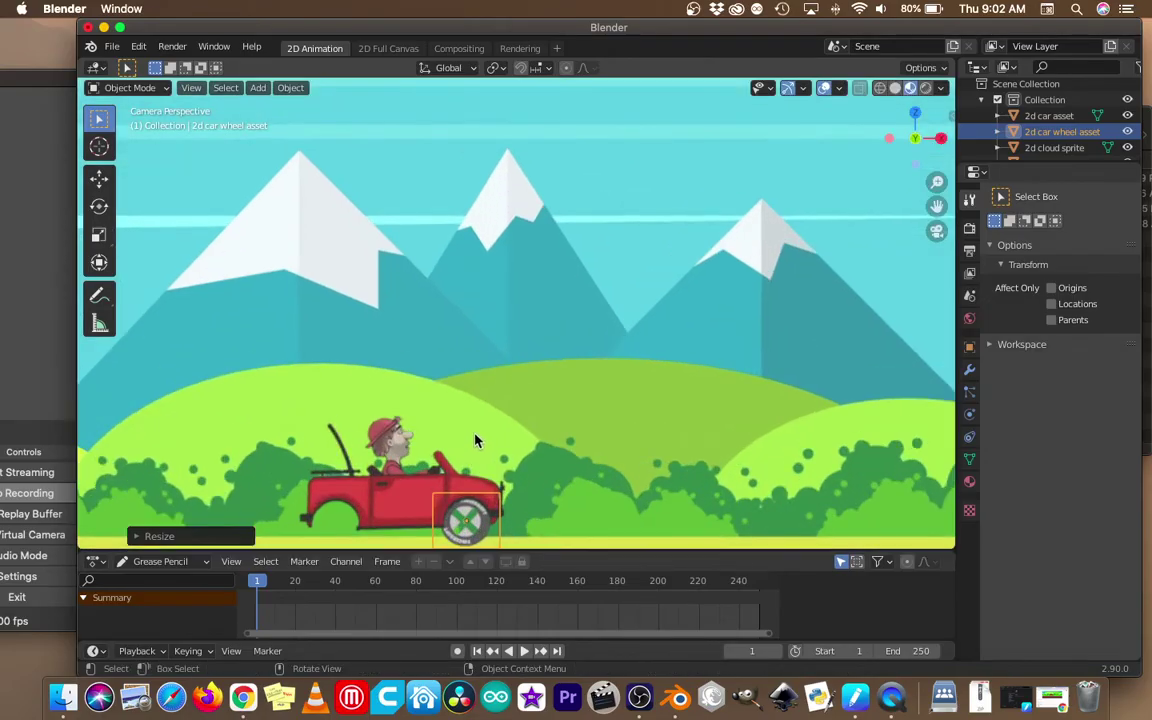
{"action": "middle_click_drag", "start_coordinate": [481, 411], "coordinate": [557, 230], "text": "shift"}
{"action": "scroll", "coordinate": [600, 320], "scroll_direction": "up", "scroll_amount": 3}
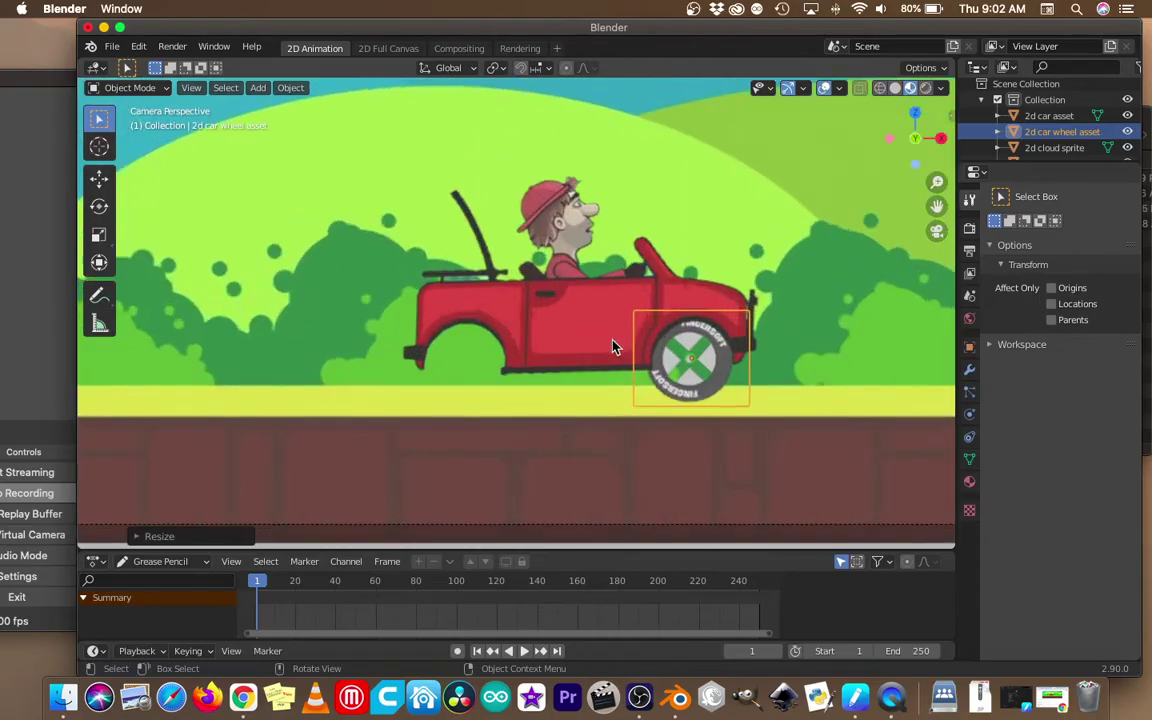
{"action": "key", "text": "s"}
{"action": "left_click", "coordinate": [838, 259]}
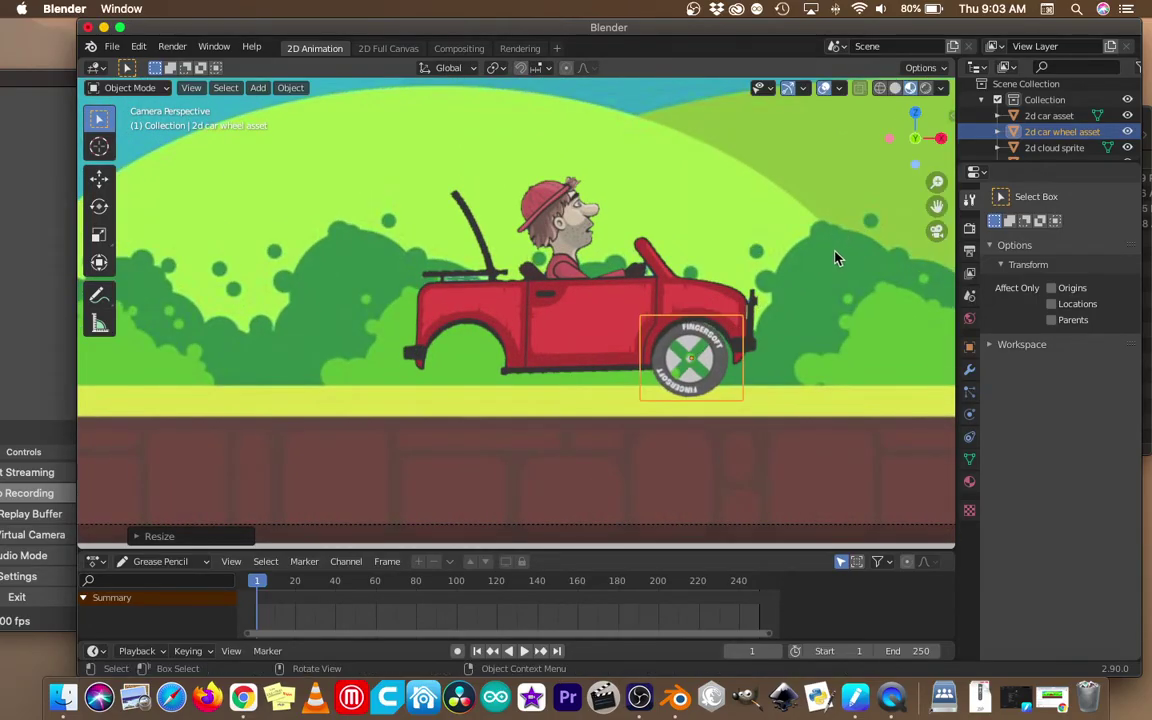
{"action": "key", "text": "g"}
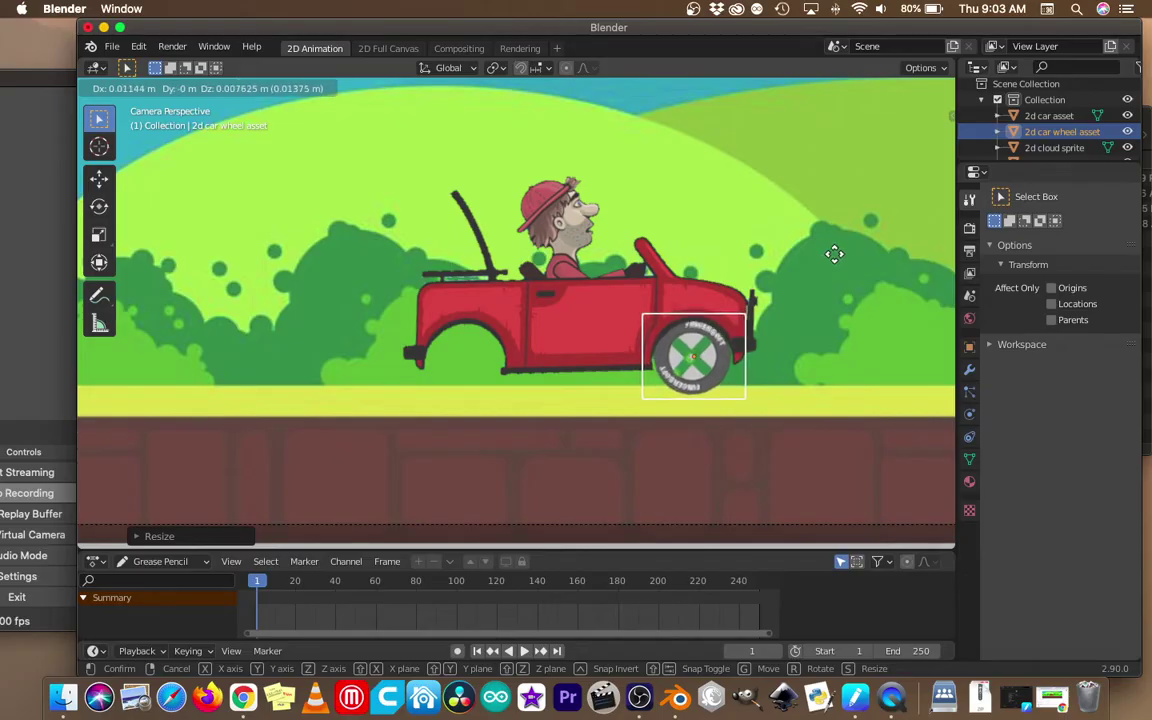
{"action": "left_click", "coordinate": [834, 255]}
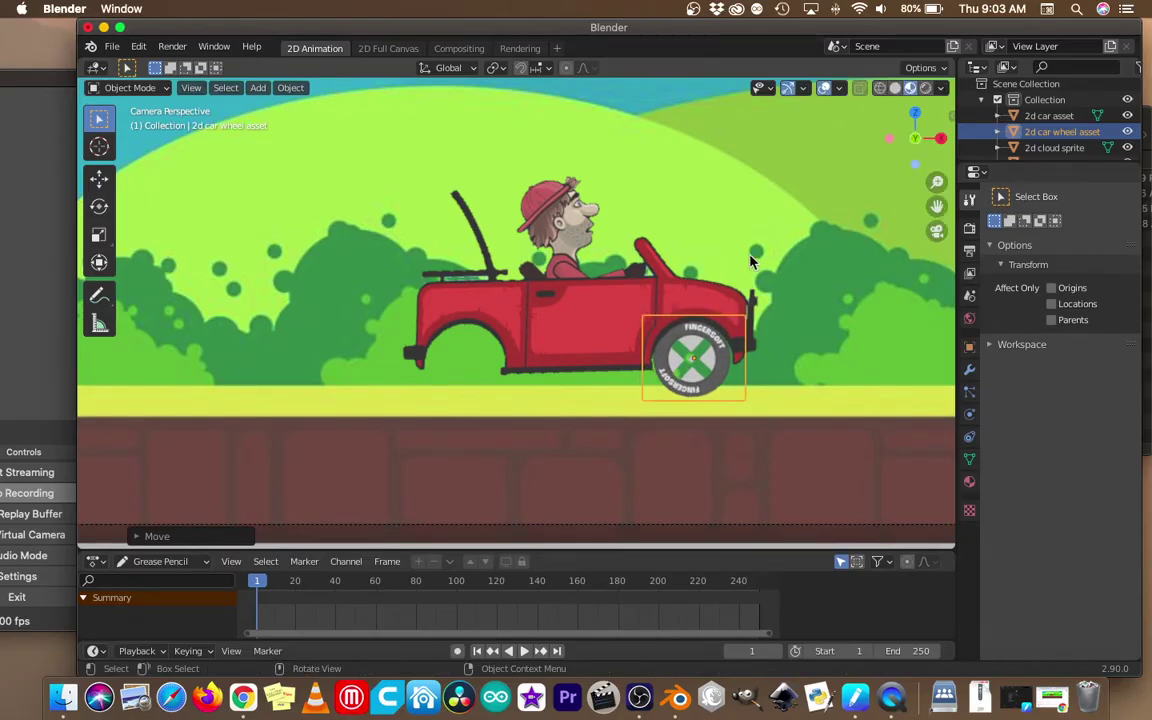
Duplicate the front wheel and move the copy about 1.07 m along the negative X axis into the rear wheel arch.
{"action": "key", "text": "shift+d"}
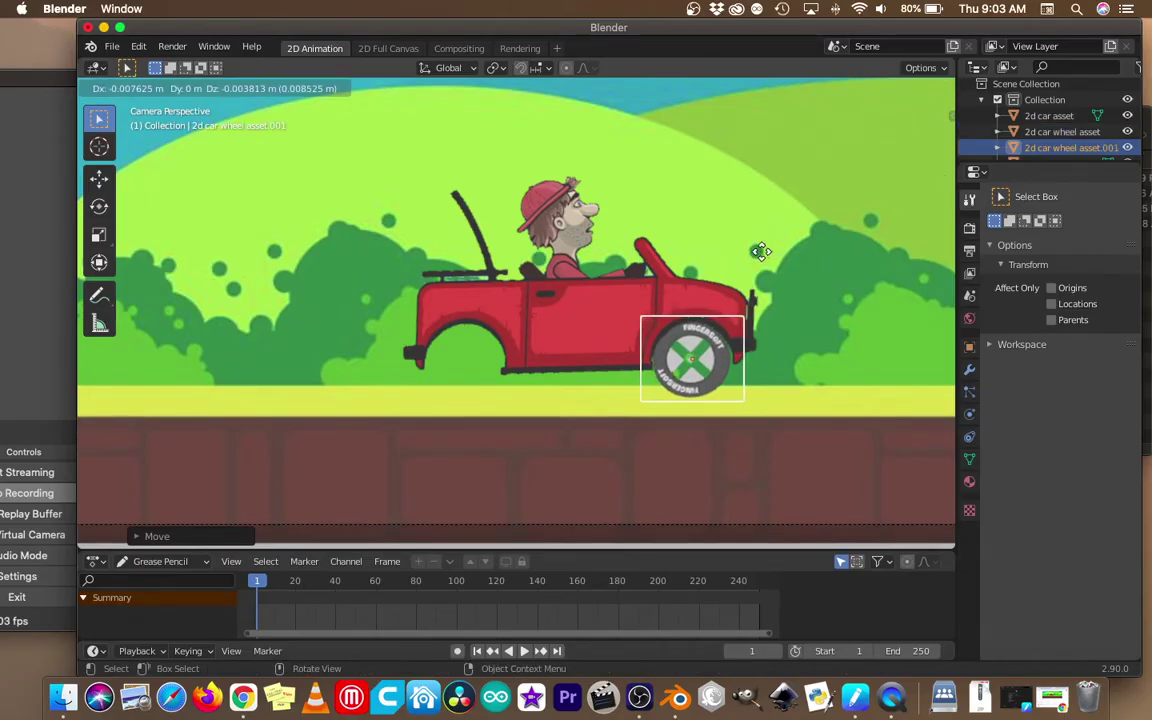
{"action": "key", "text": "x"}
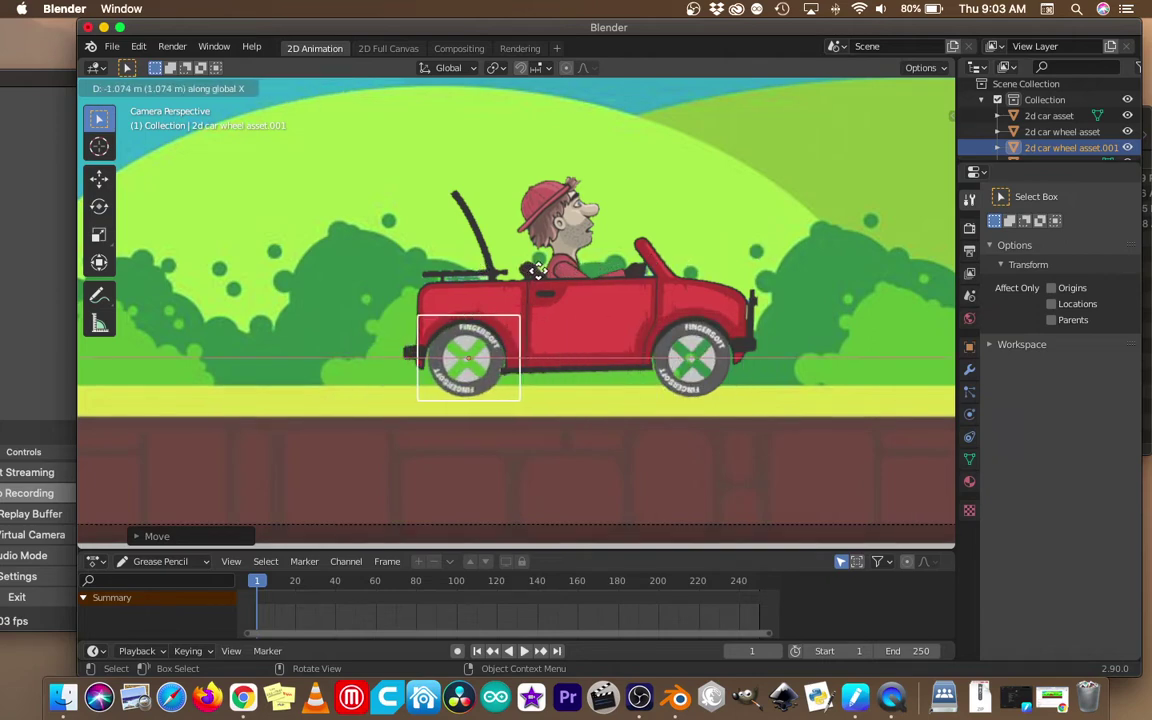
{"action": "left_click", "coordinate": [537, 268]}
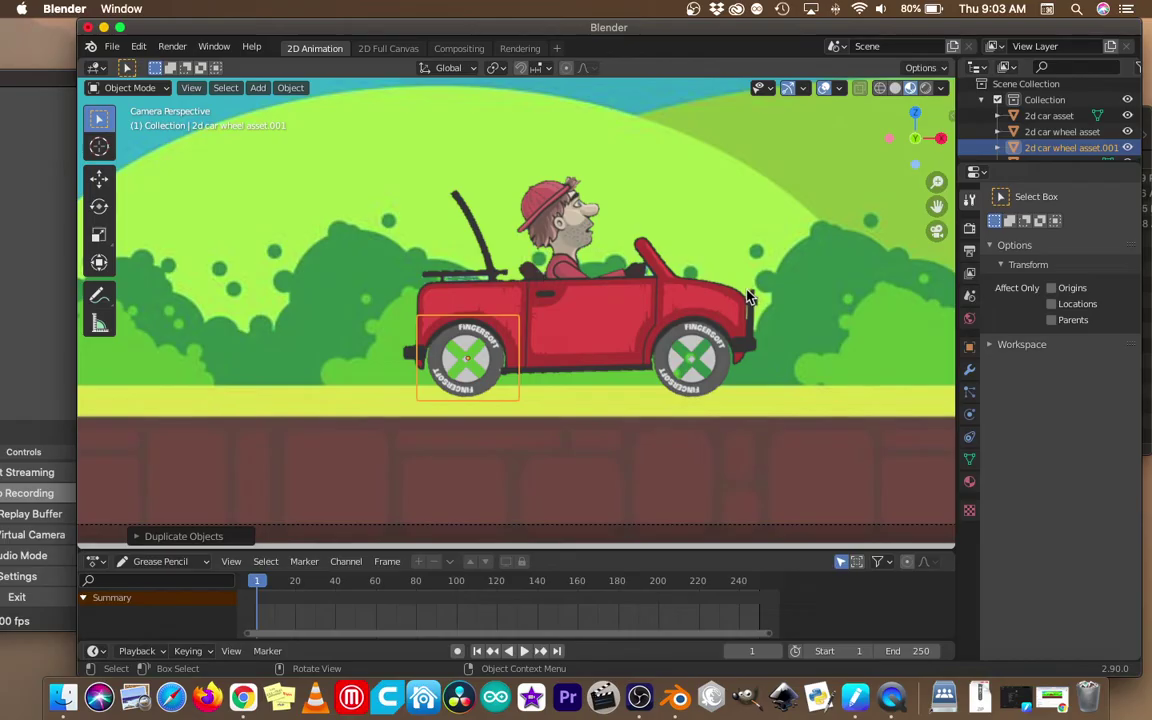
Set the transform pivot point to Individual Origins and select both the front and rear wheel images.
{"action": "scroll", "coordinate": [750, 297], "scroll_direction": "down", "scroll_amount": 6}
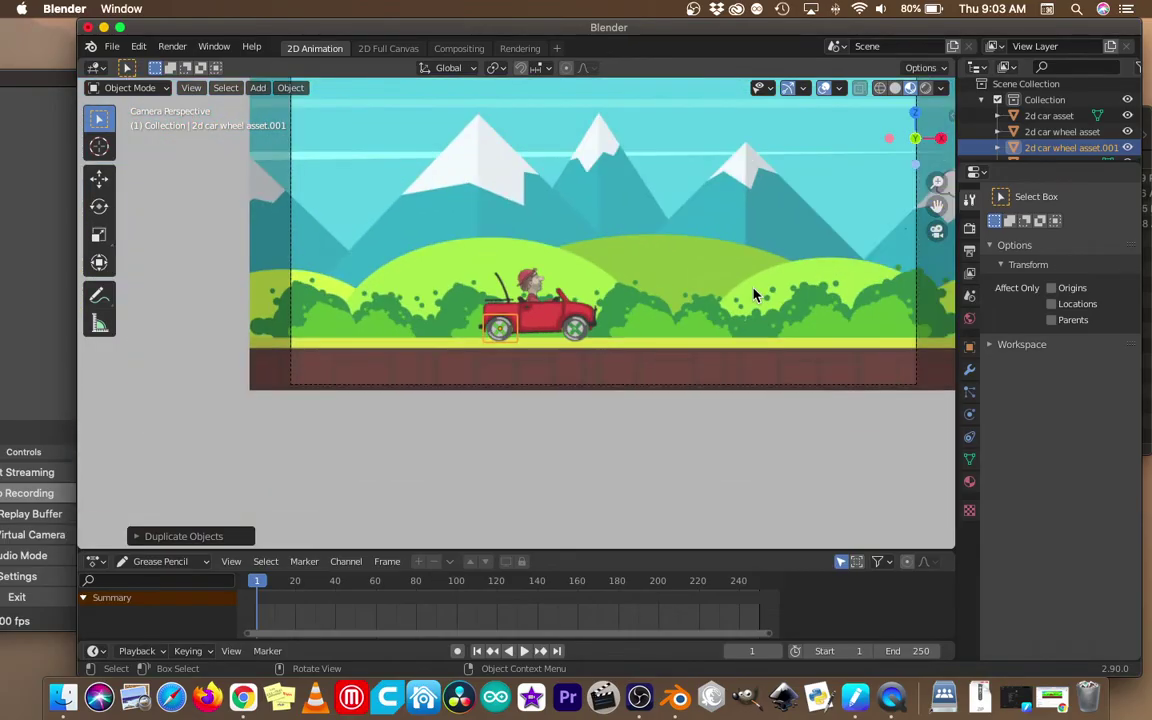
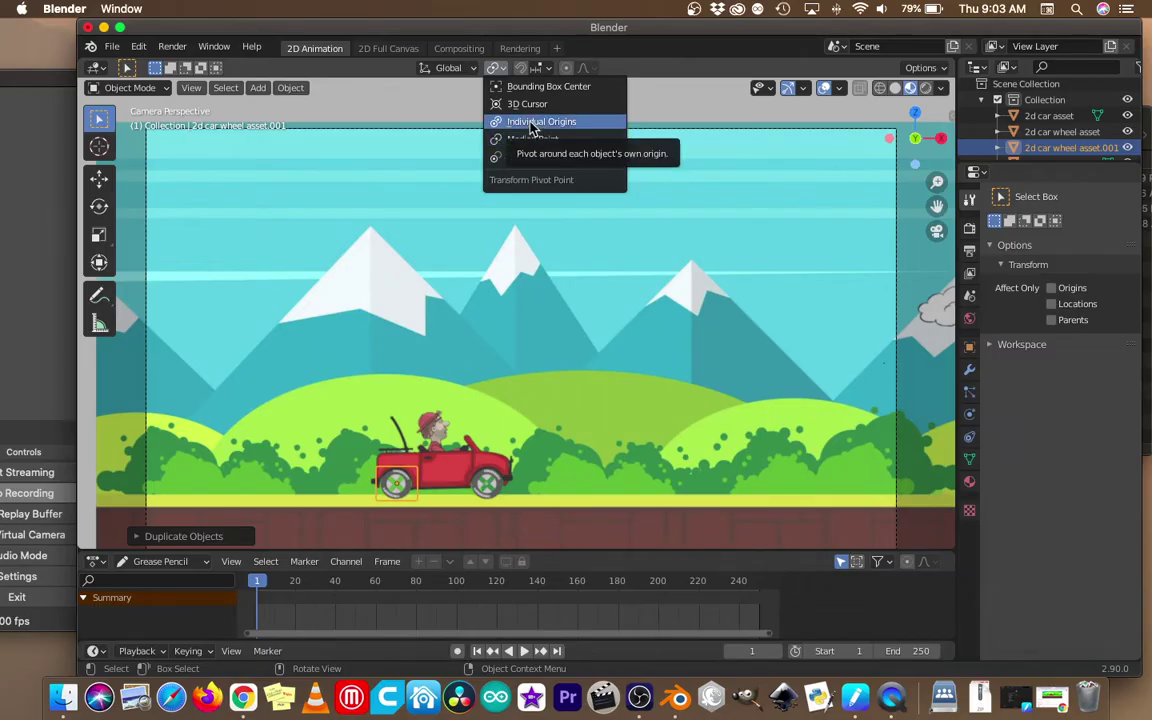
{"action": "left_click", "coordinate": [533, 124]}
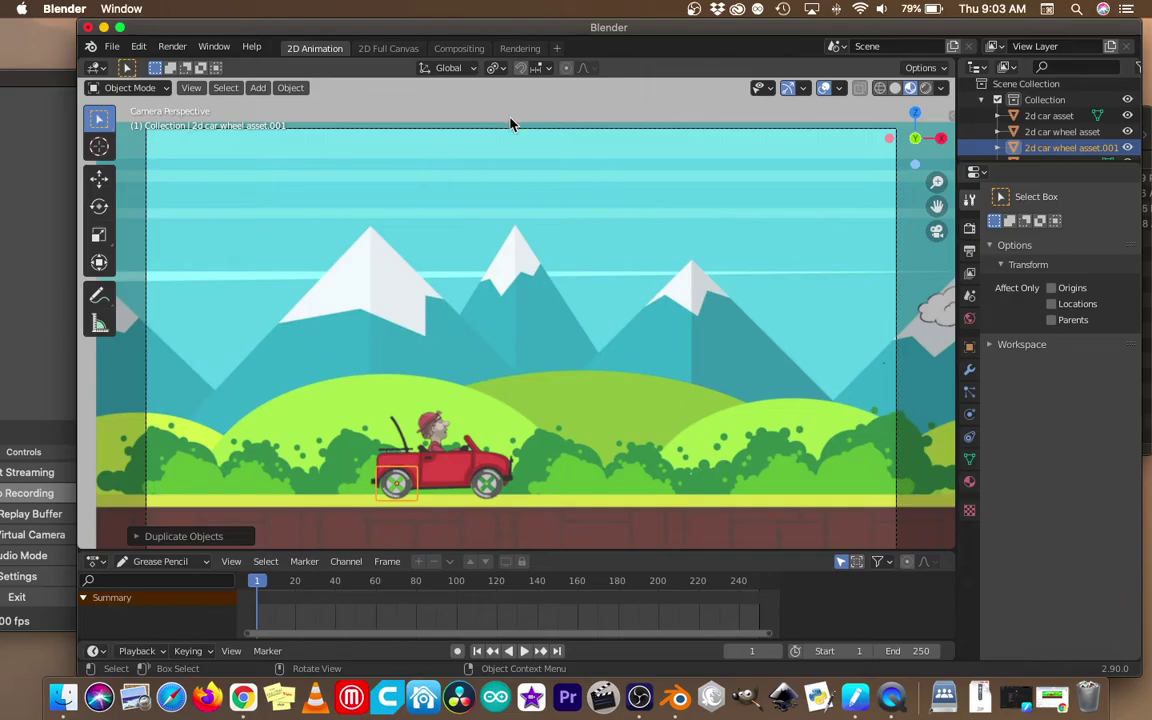
{"action": "left_click", "coordinate": [489, 493]}
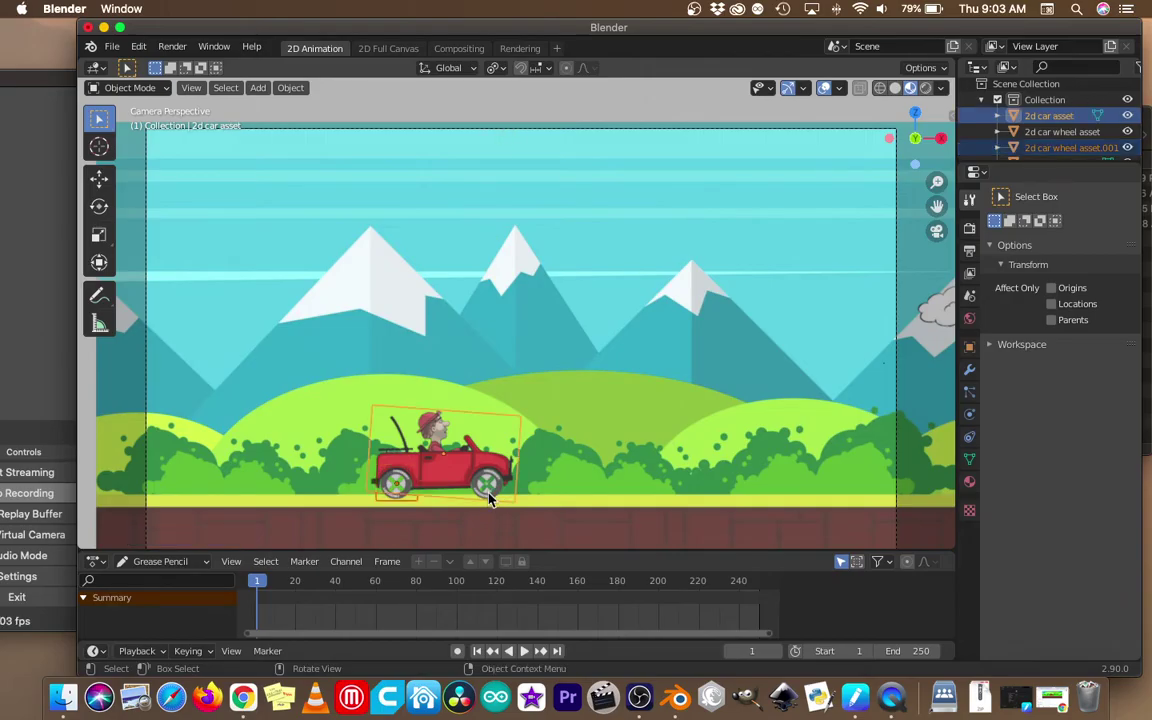
{"action": "left_click", "coordinate": [489, 494]}
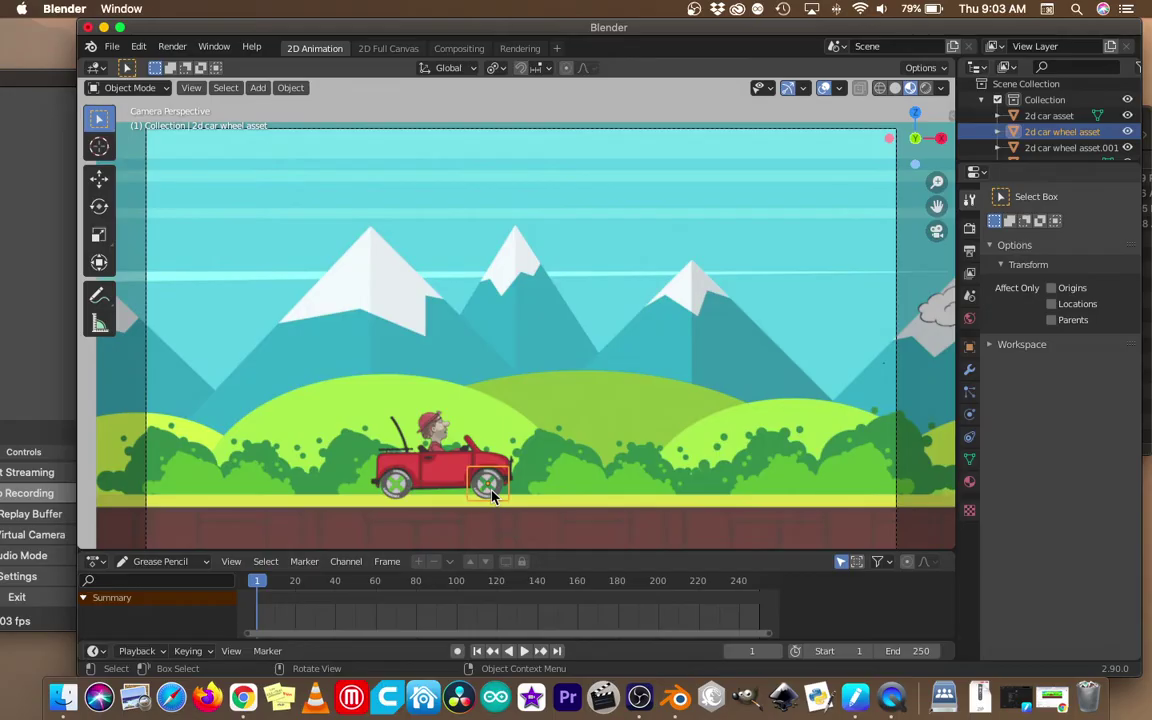
{"action": "left_click", "coordinate": [395, 502], "text": "shift"}
{"action": "left_click", "coordinate": [395, 502], "text": "shift"}
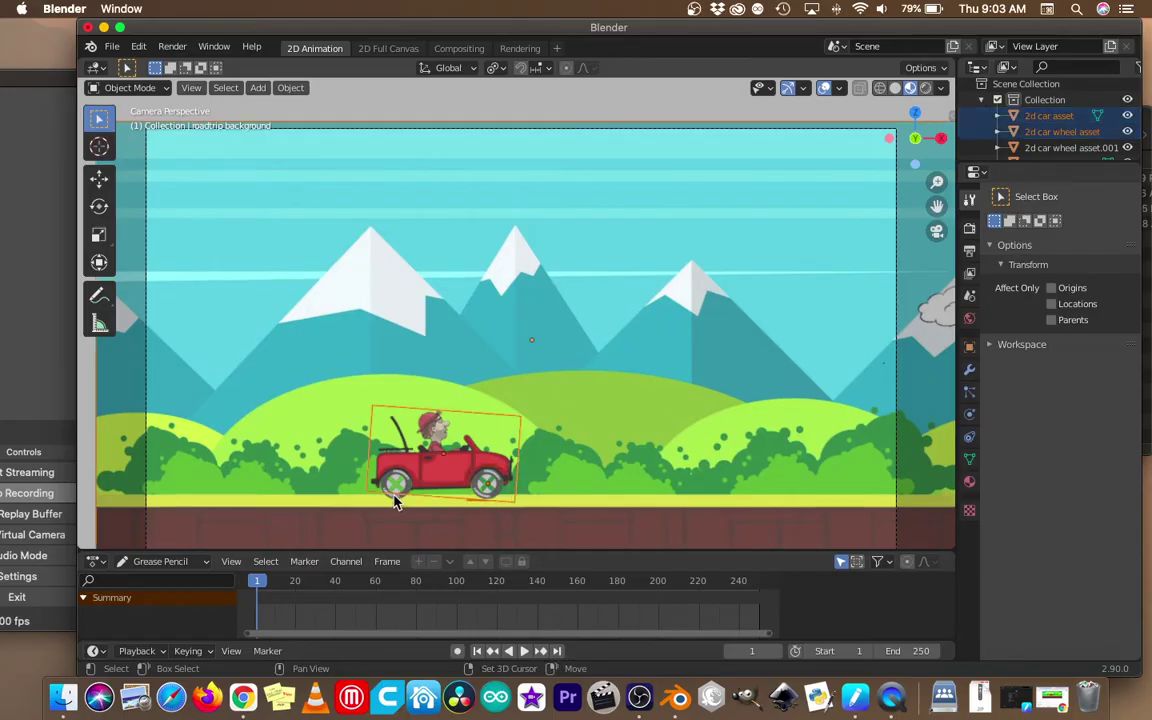
{"action": "left_click", "coordinate": [460, 428]}
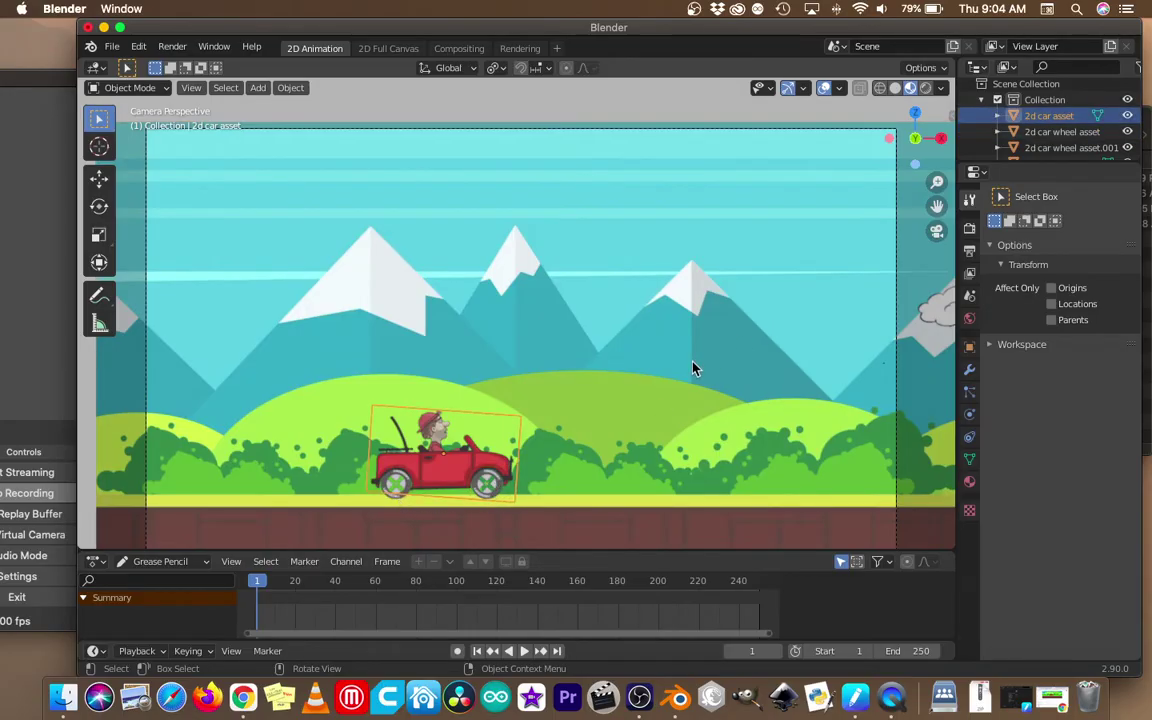
{"action": "left_click", "coordinate": [658, 420]}
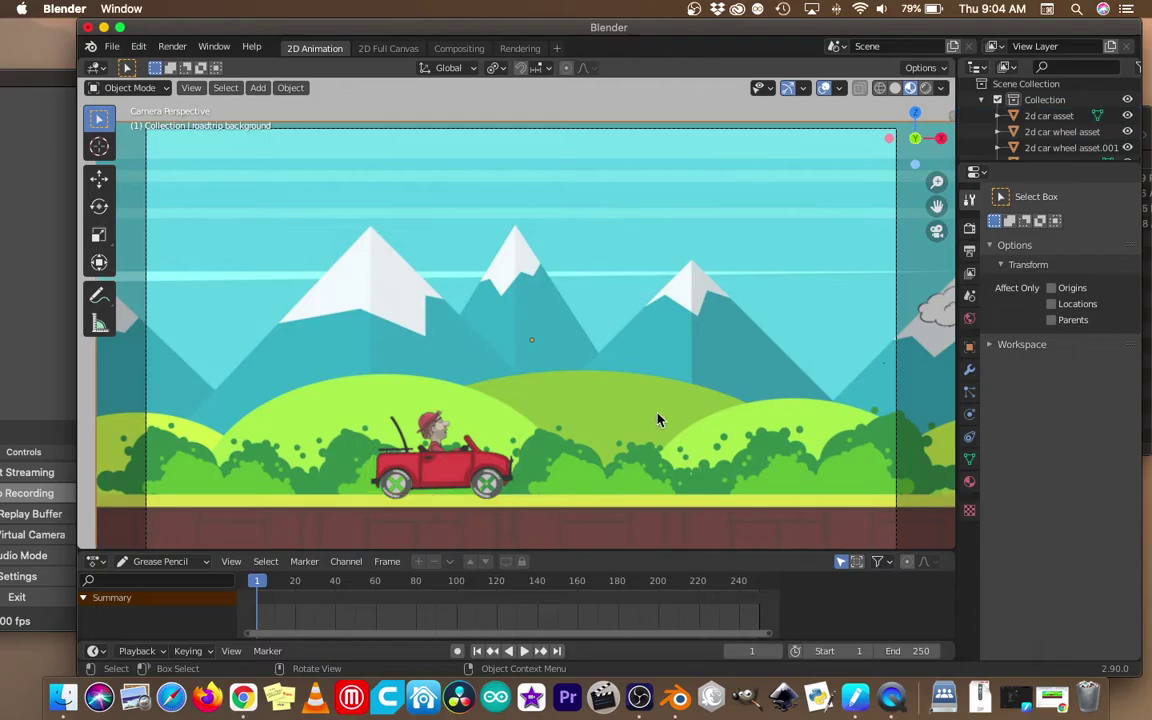
{"action": "left_click", "coordinate": [1058, 132]}
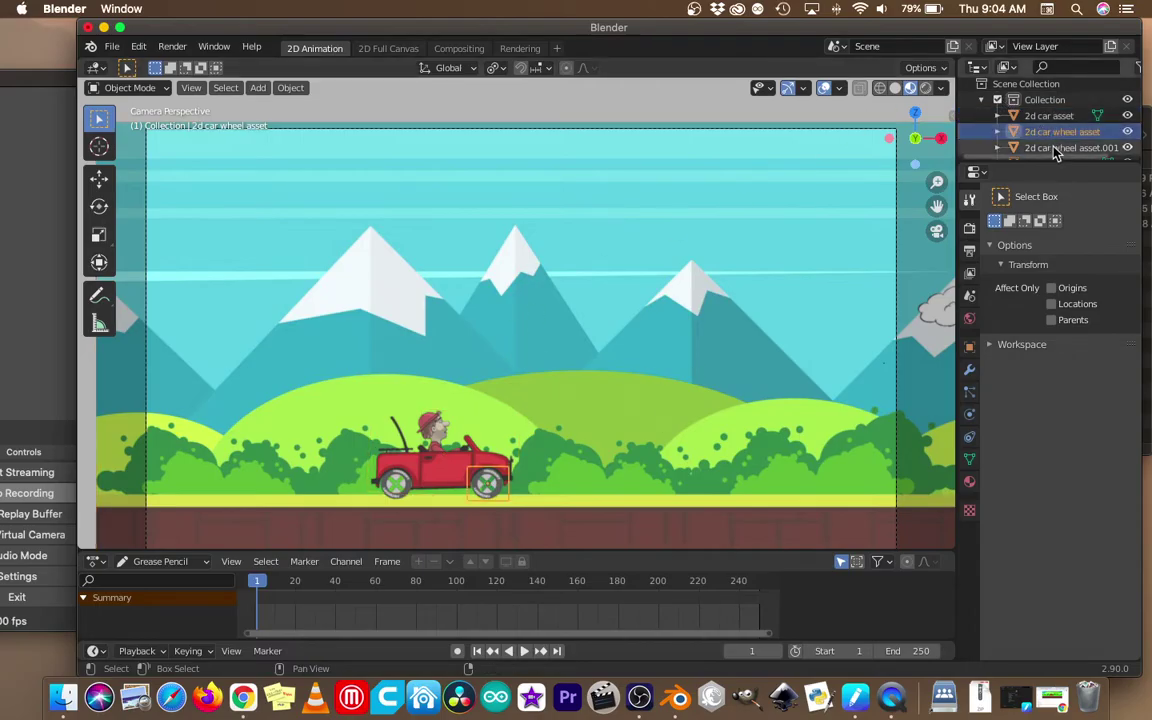
{"action": "left_click", "coordinate": [1055, 148], "text": "shift"}
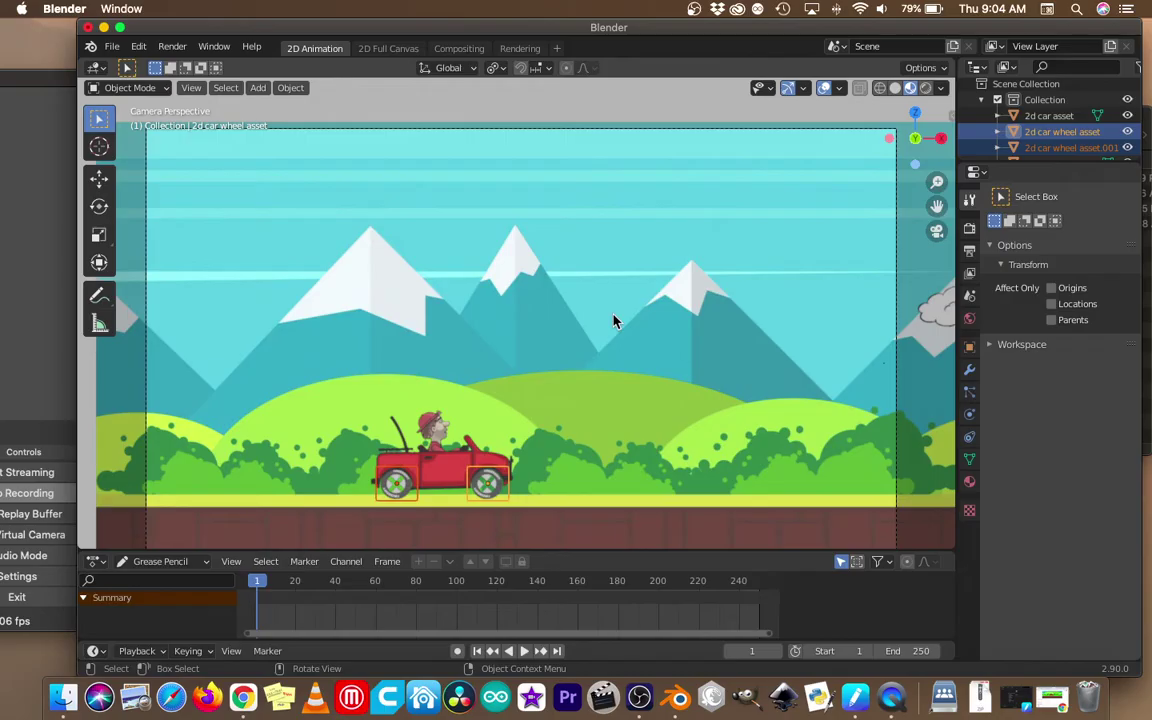
Insert a Rotation keyframe for both wheels at frame 1.
{"action": "key", "text": "r"}
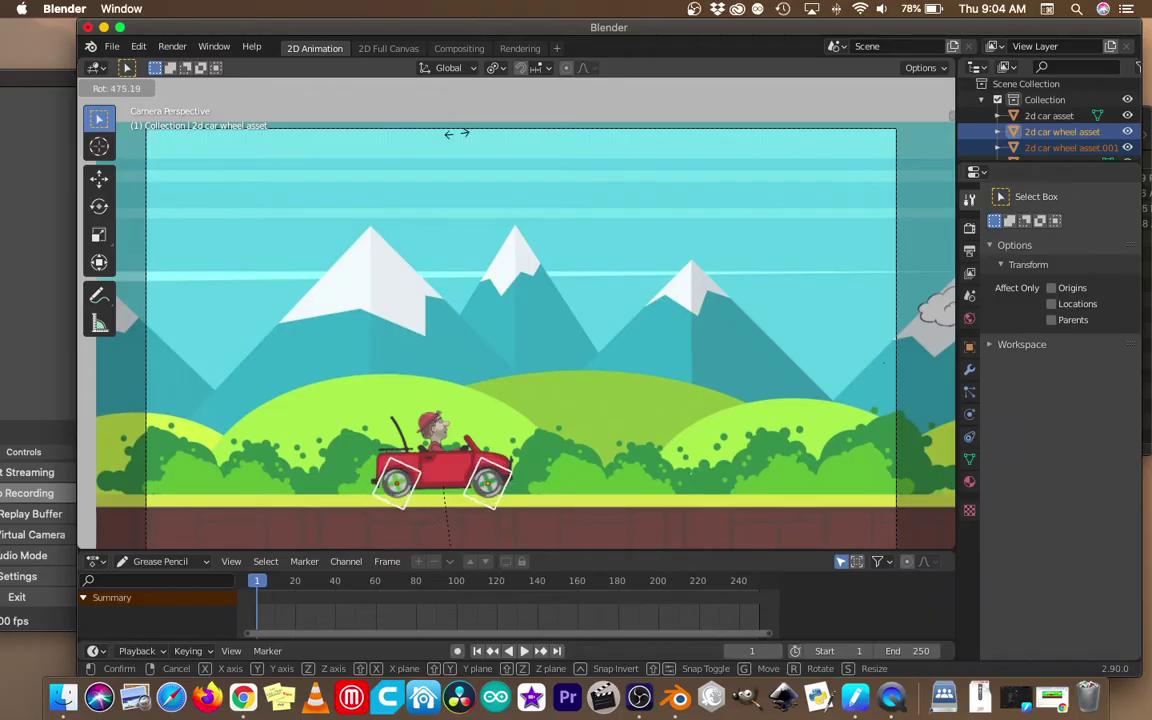
{"action": "key", "text": "Escape"}
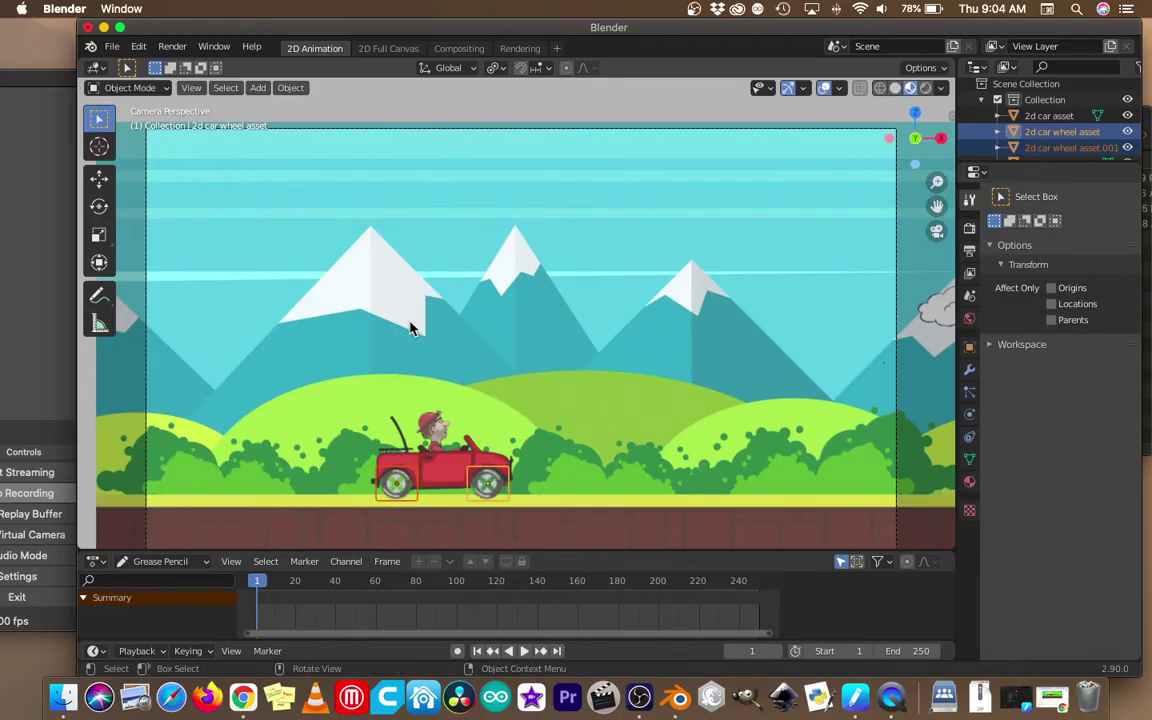
{"action": "key", "text": "i"}
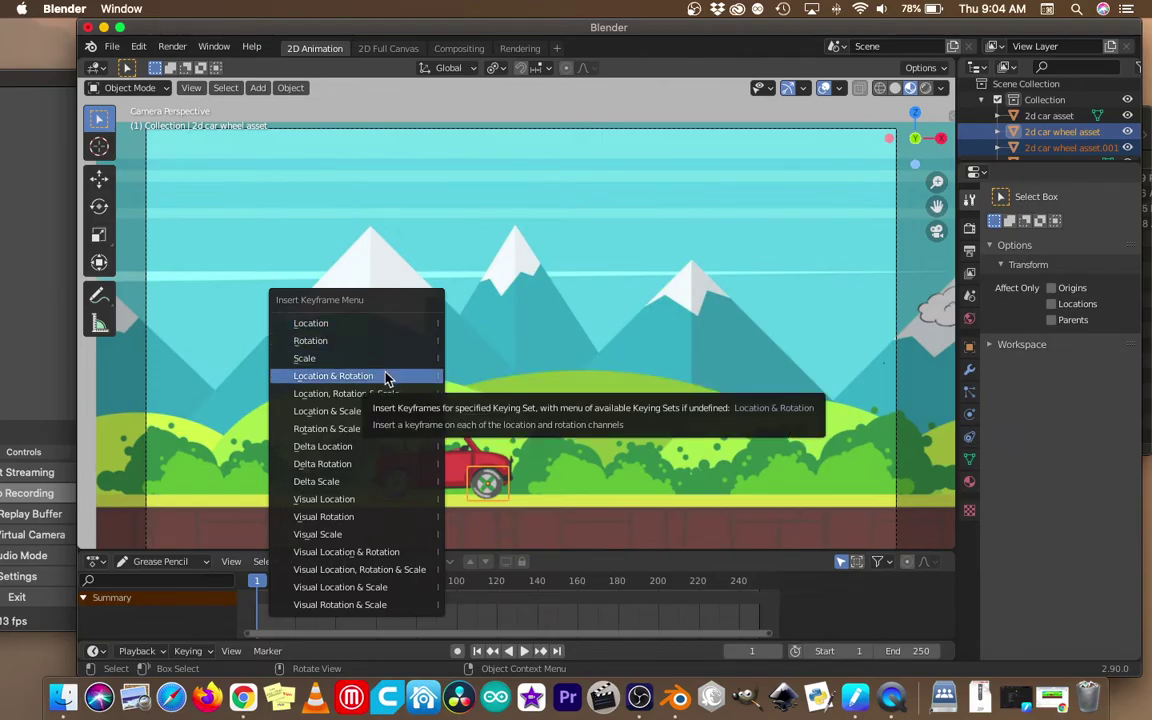
{"action": "left_click", "coordinate": [380, 343]}
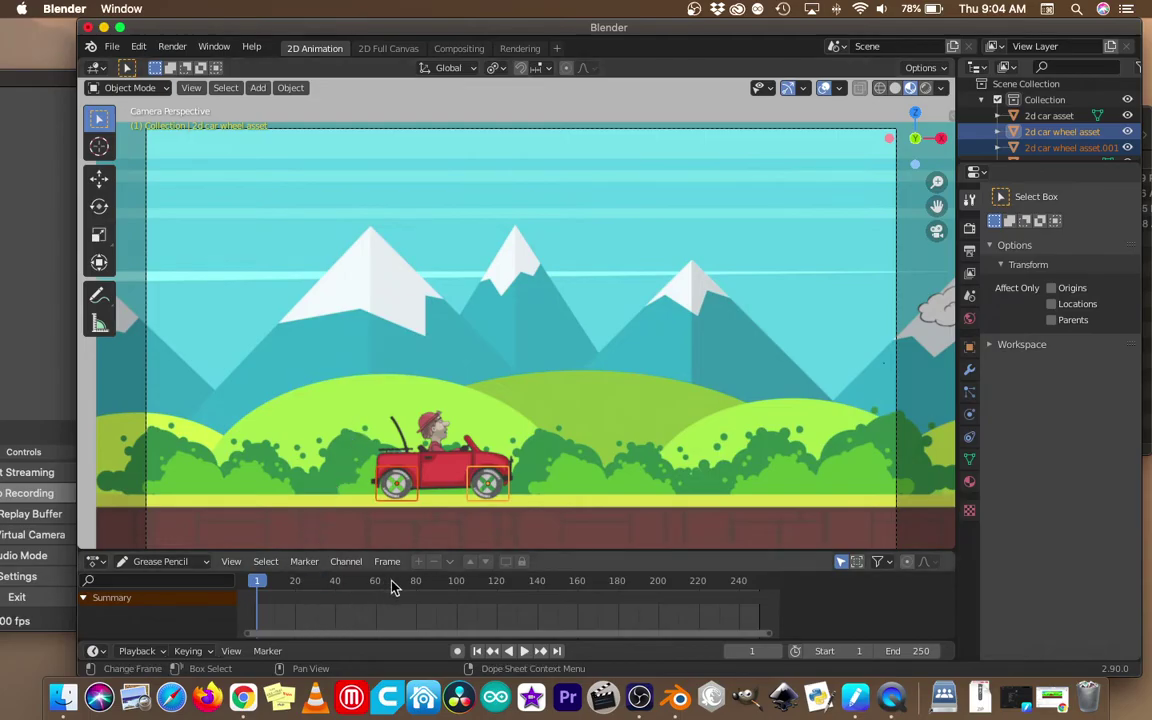
Go to frame 100 and rotate both wheels clockwise by about 57° around their own centres, with the transform values displayed.
{"action": "left_click", "coordinate": [457, 581]}
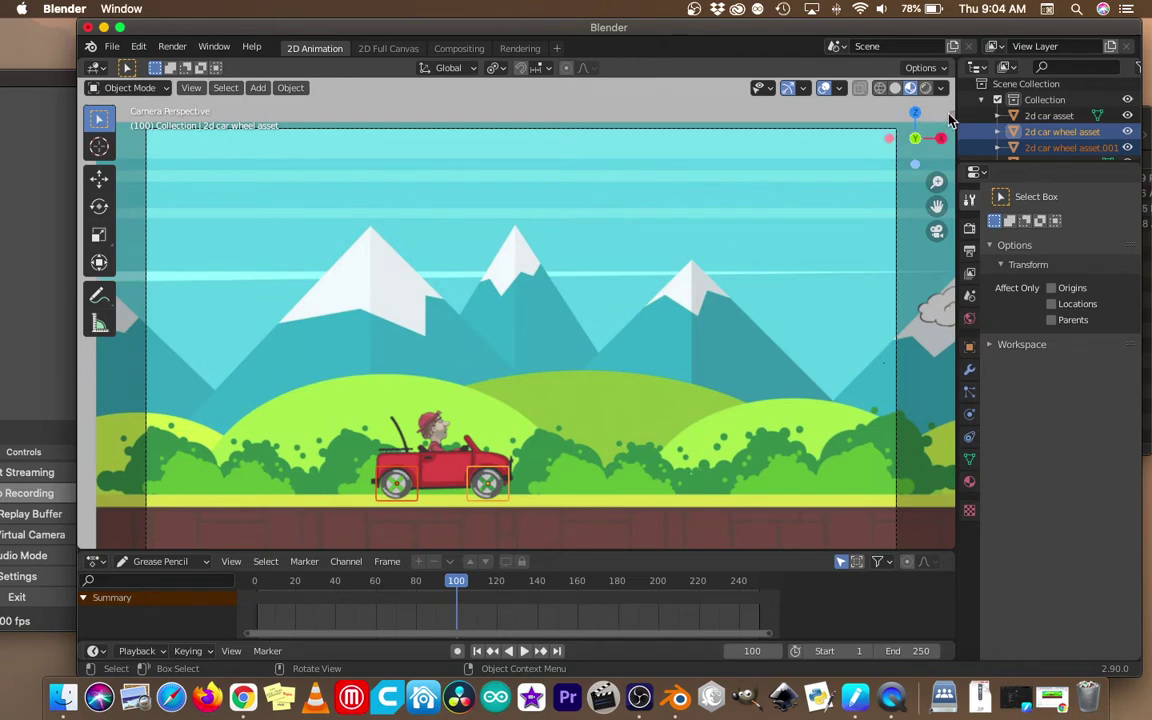
{"action": "key", "text": "n"}
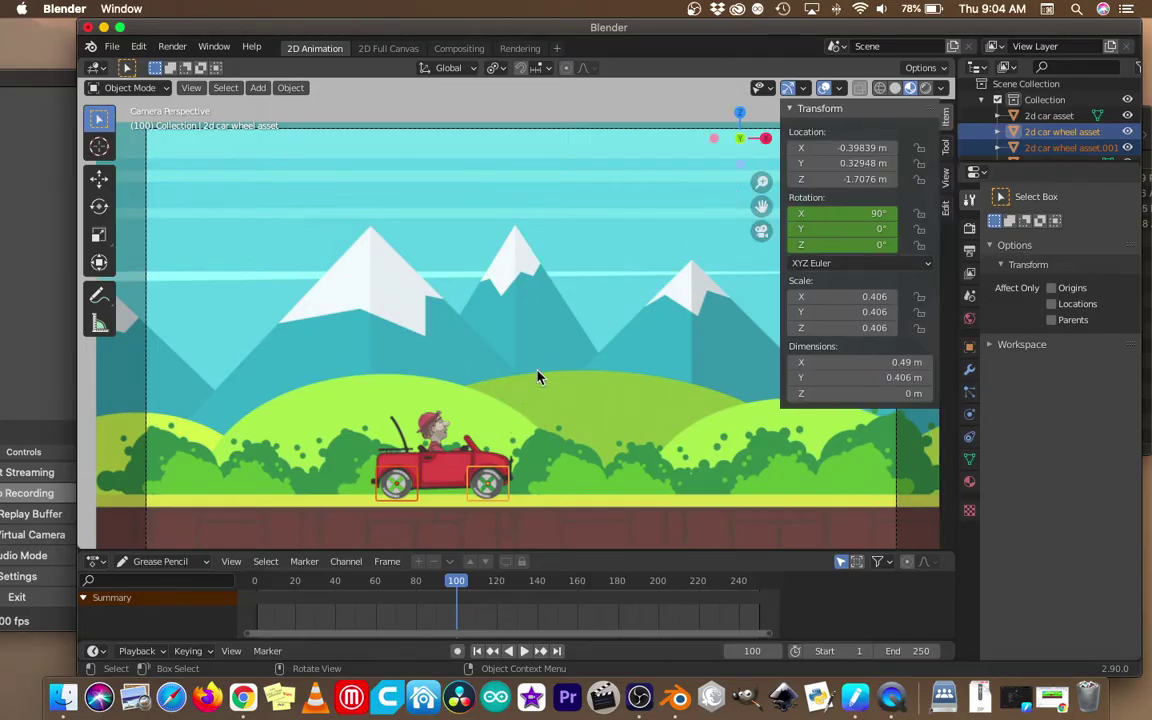
{"action": "key", "text": "r"}
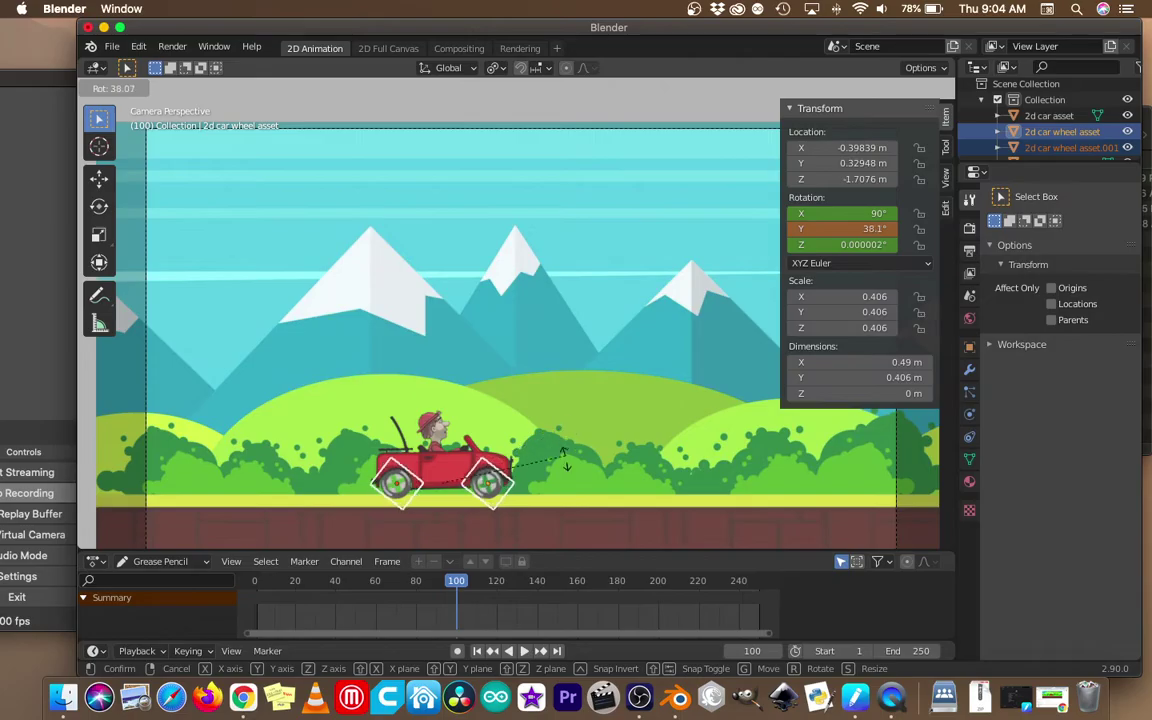
{"action": "left_click", "coordinate": [512, 447]}
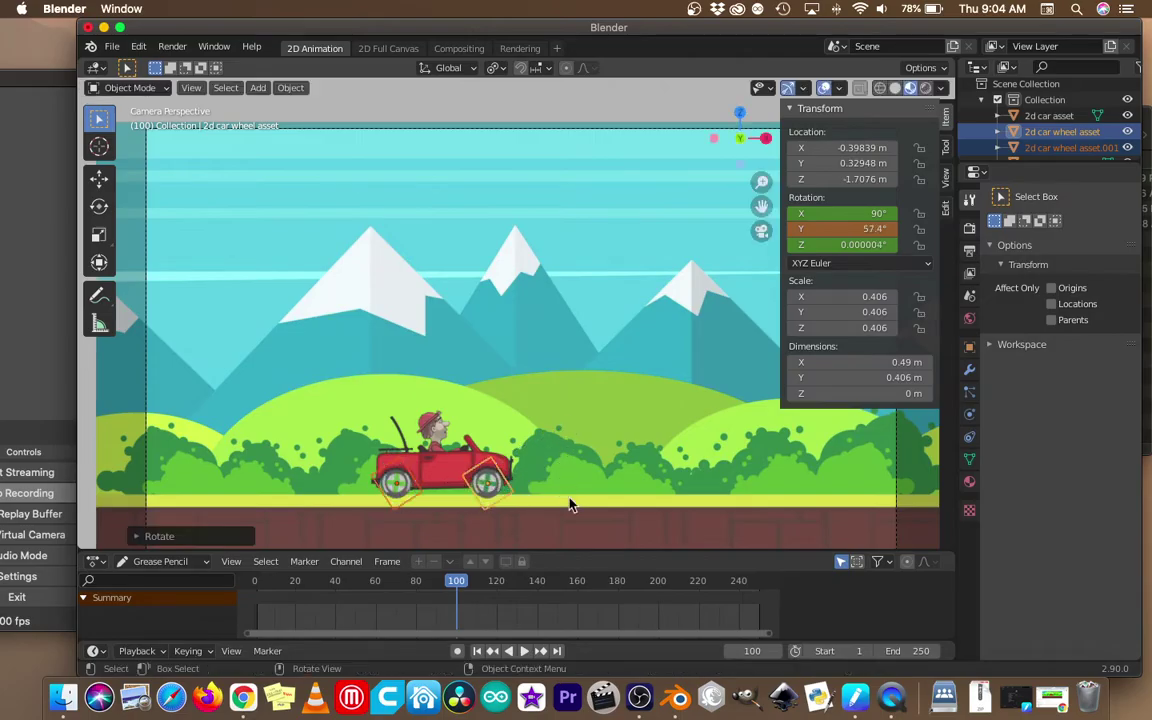
Set the front wheel's Y rotation to 3600° and insert a Rotation keyframe for both wheels at frame 100.
{"action": "left_click", "coordinate": [852, 228]}
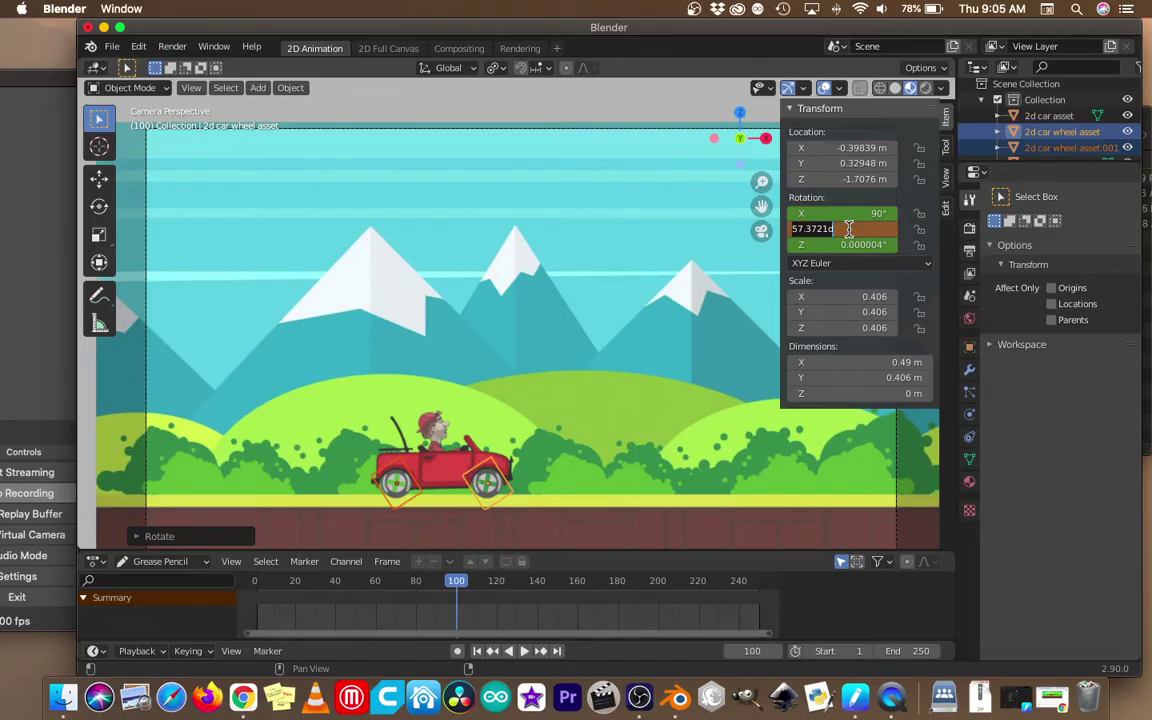
{"action": "type", "text": "3000"}
{"action": "key", "text": "Return"}
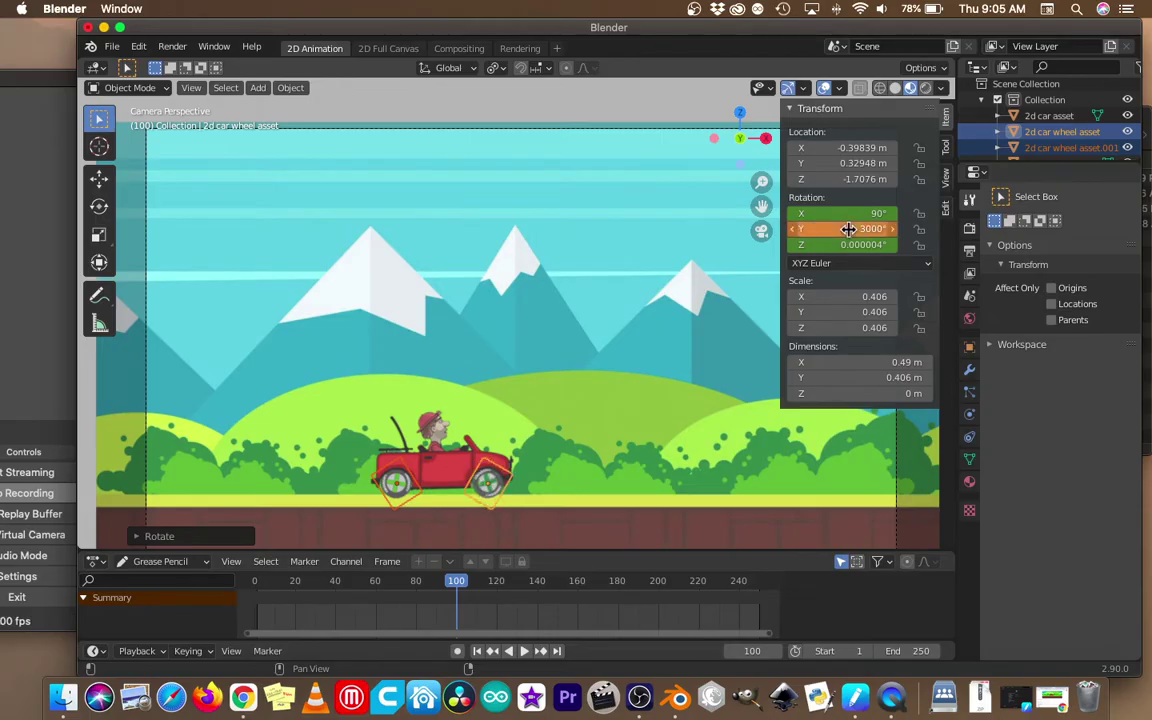
{"action": "left_click", "coordinate": [846, 229]}
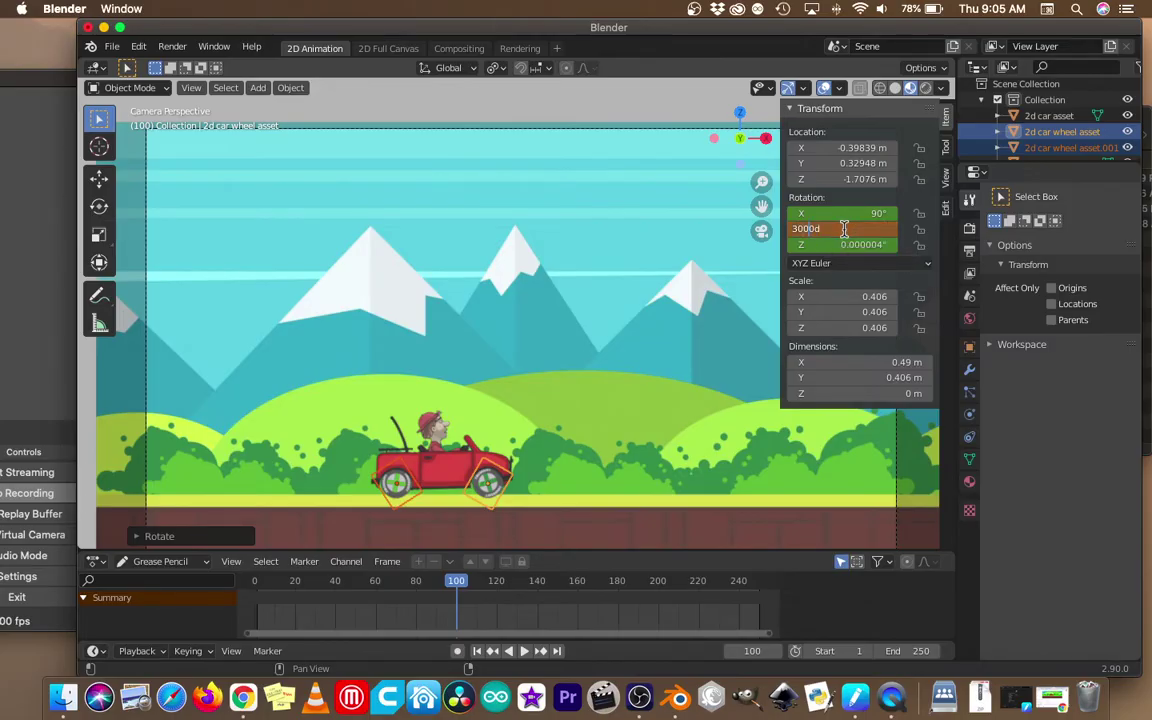
{"action": "key", "text": "BackSpace"}
{"action": "type", "text": "6"}
{"action": "key", "text": "Return"}
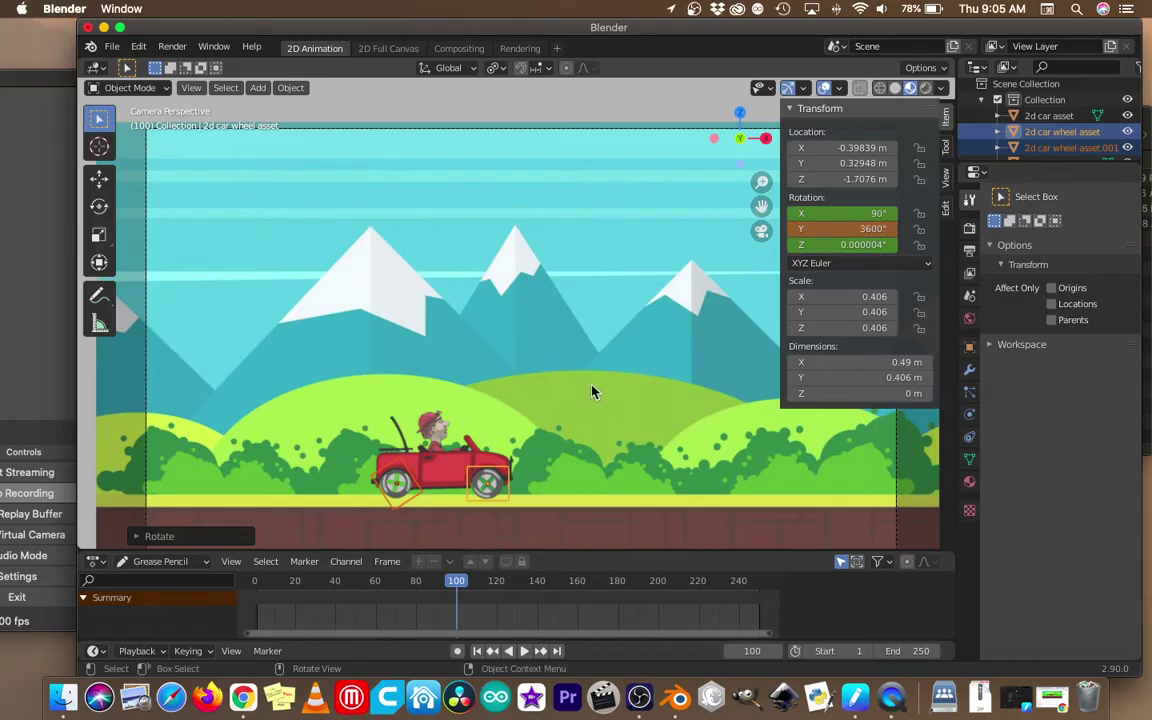
{"action": "key", "text": "i"}
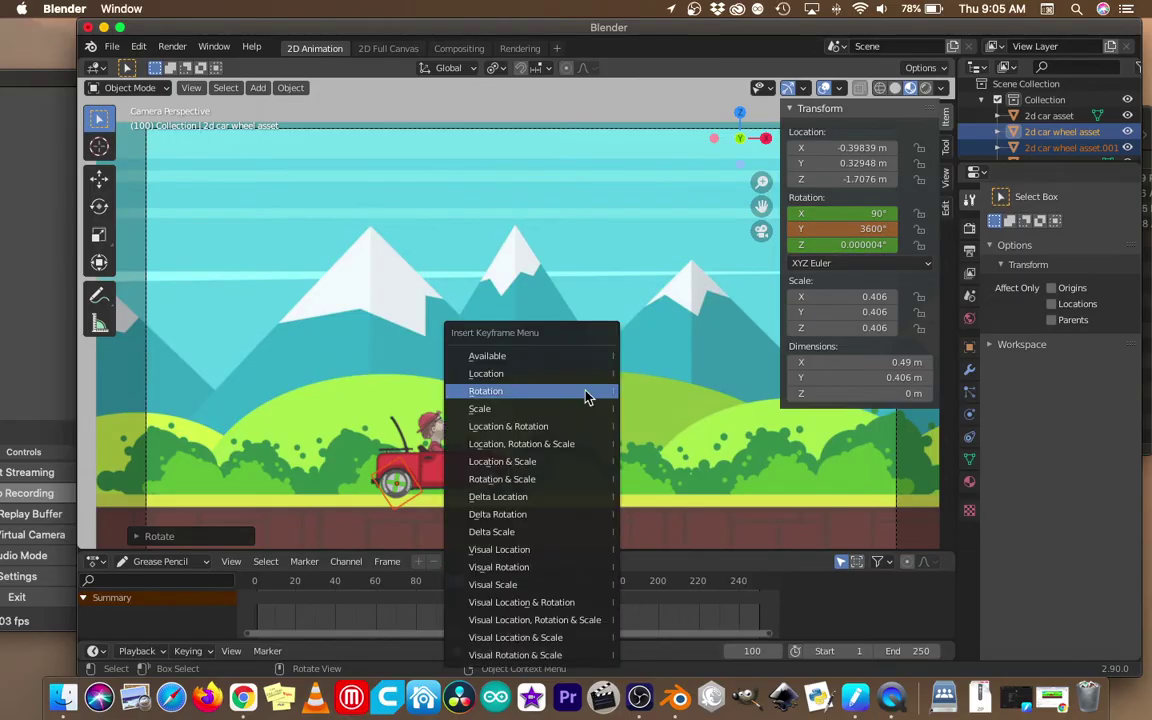
{"action": "left_click", "coordinate": [588, 397]}
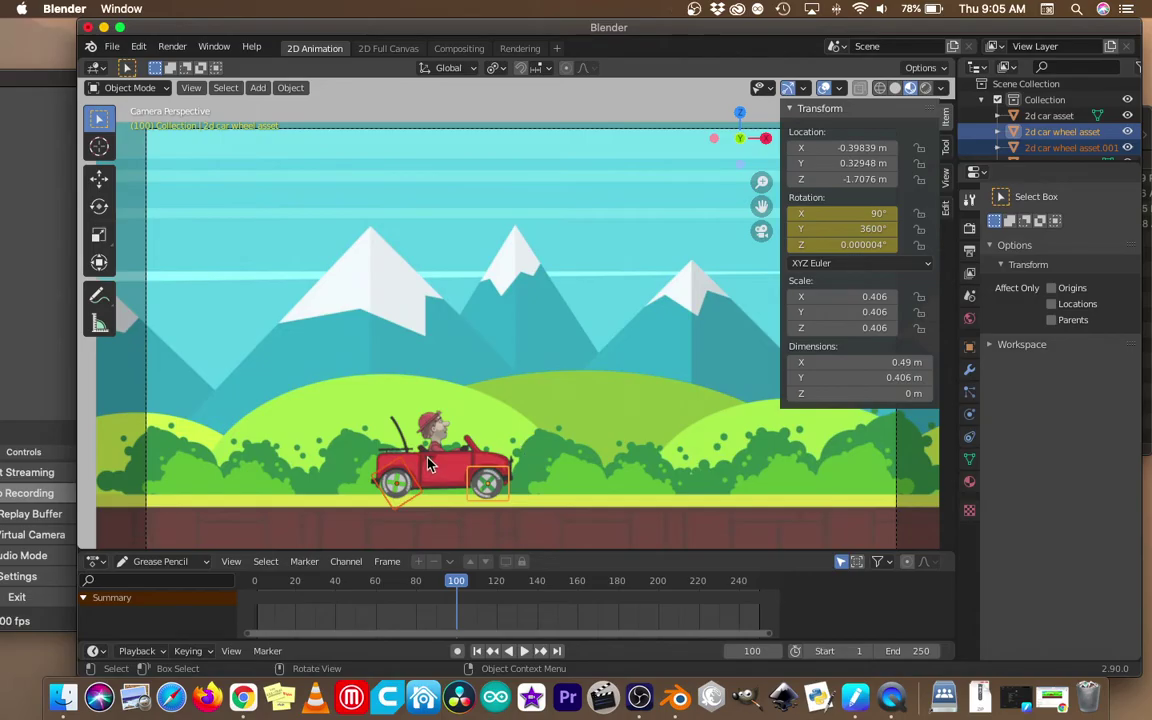
Play the animation twice from frame 1 to check how both wheels spin.
{"action": "left_click", "coordinate": [257, 582]}
{"action": "key", "text": "space"}
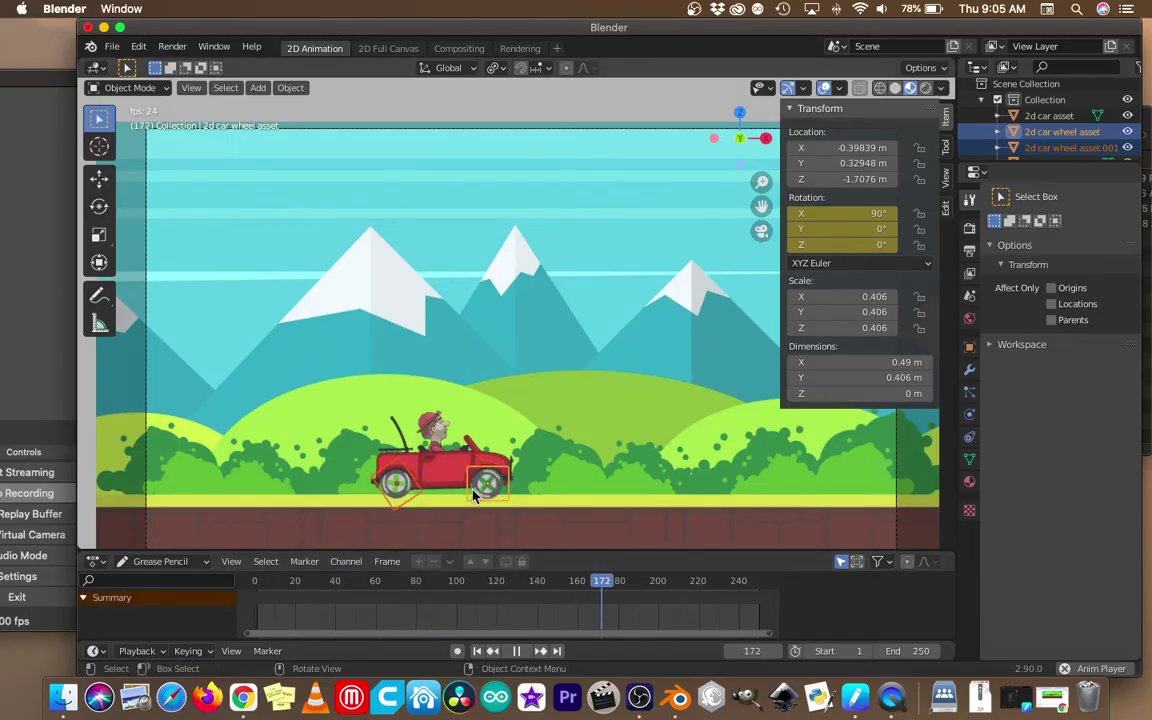
{"action": "key", "text": "space"}
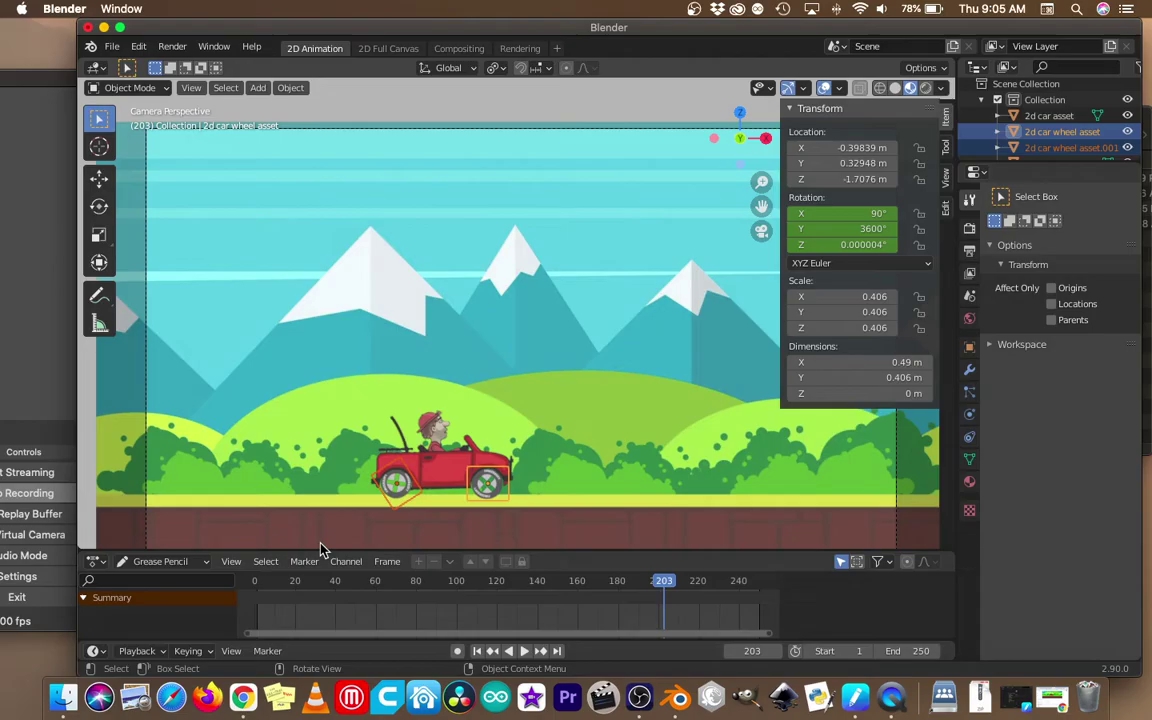
{"action": "left_click", "coordinate": [258, 581]}
{"action": "key", "text": "space"}
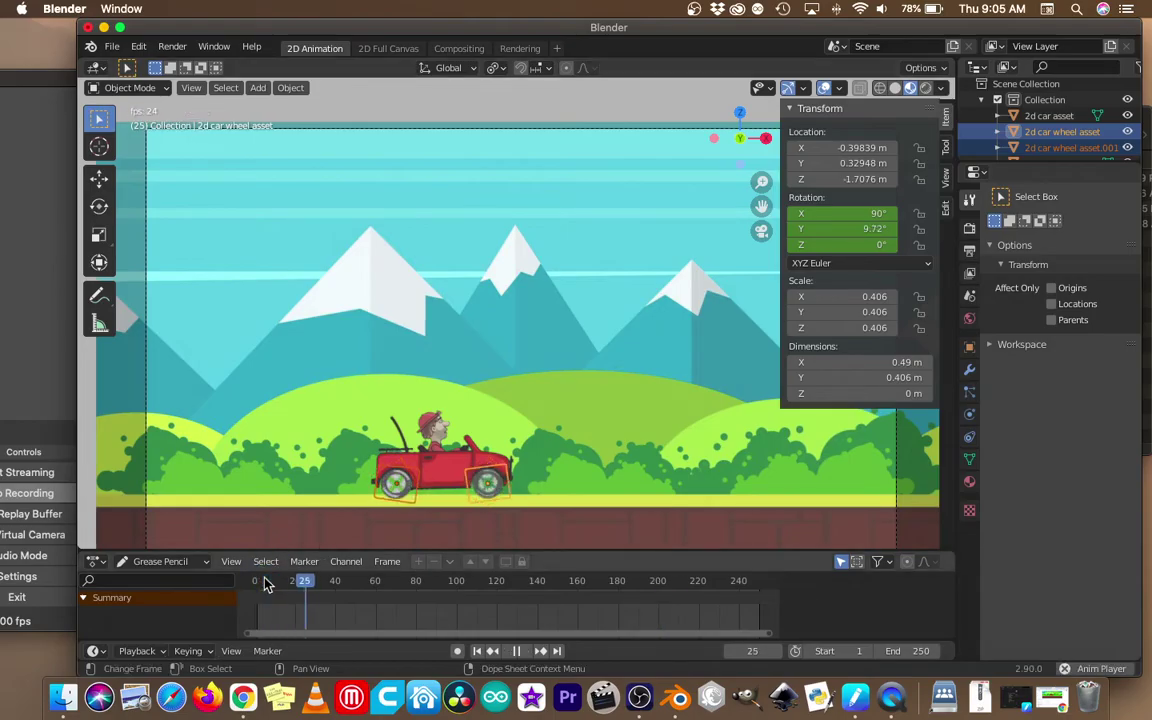
{"action": "key", "text": "space"}
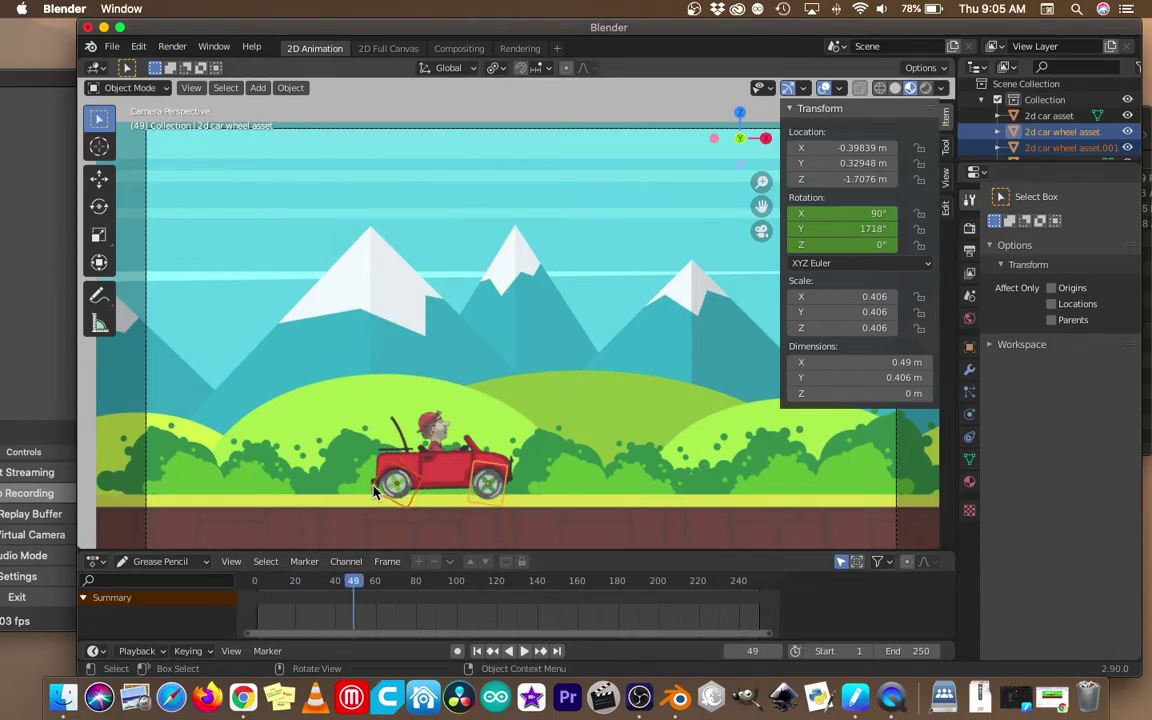
Select the rear wheel on its own and scrub from the start to about frame 100 to examine its Y rotation.
{"action": "left_click", "coordinate": [405, 497]}
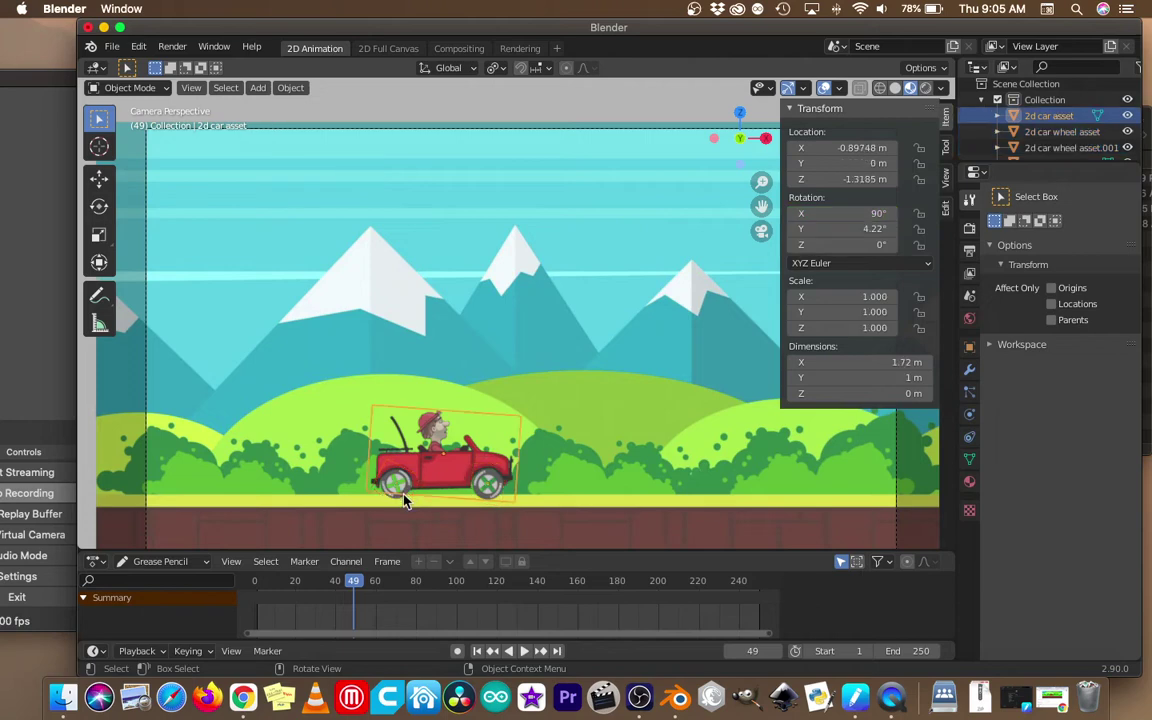
{"action": "left_click", "coordinate": [1042, 134]}
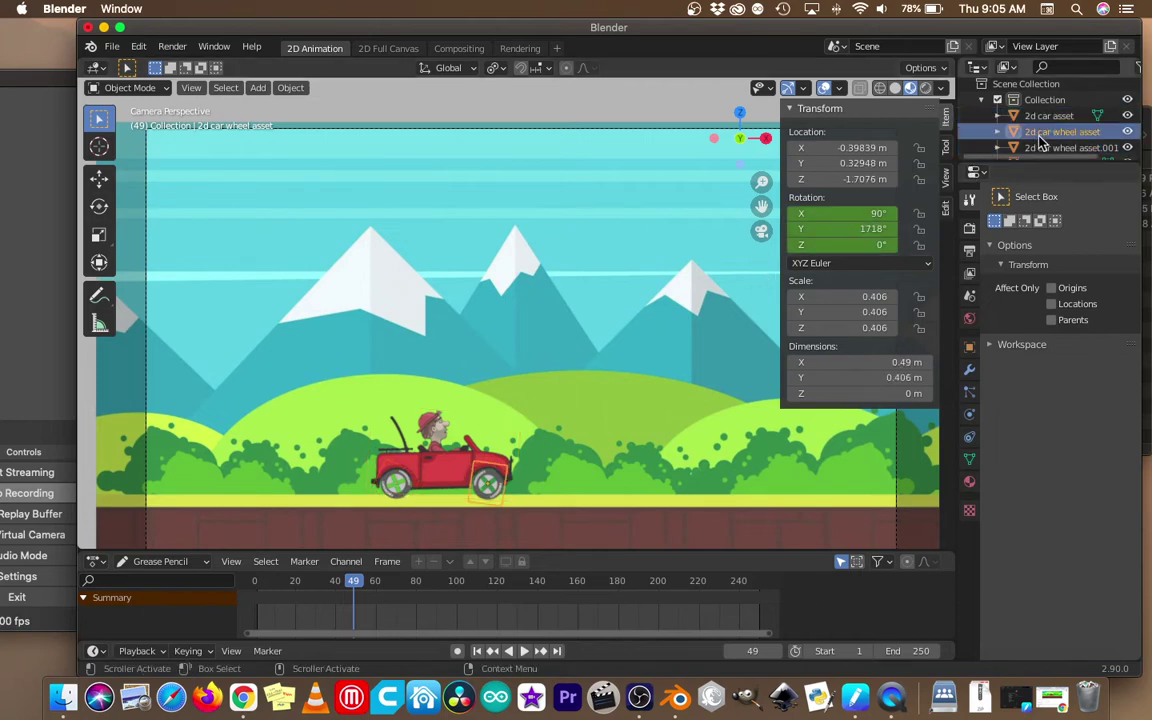
{"action": "left_click", "coordinate": [1045, 117]}
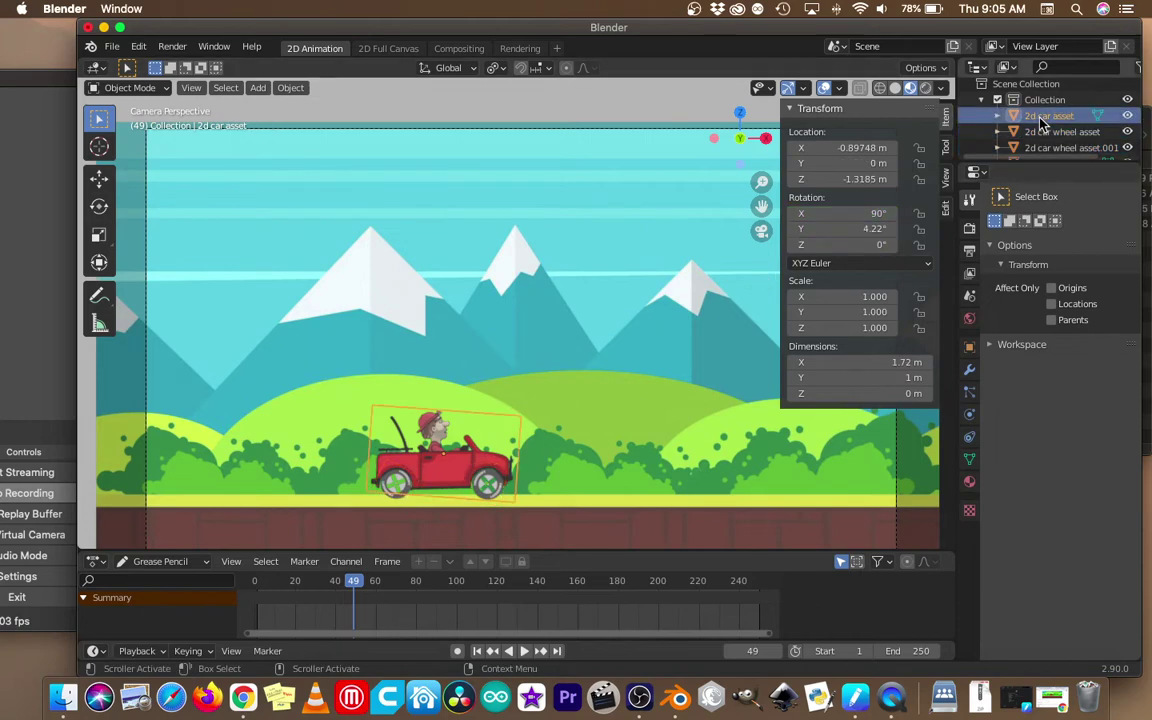
{"action": "left_click", "coordinate": [1050, 148]}
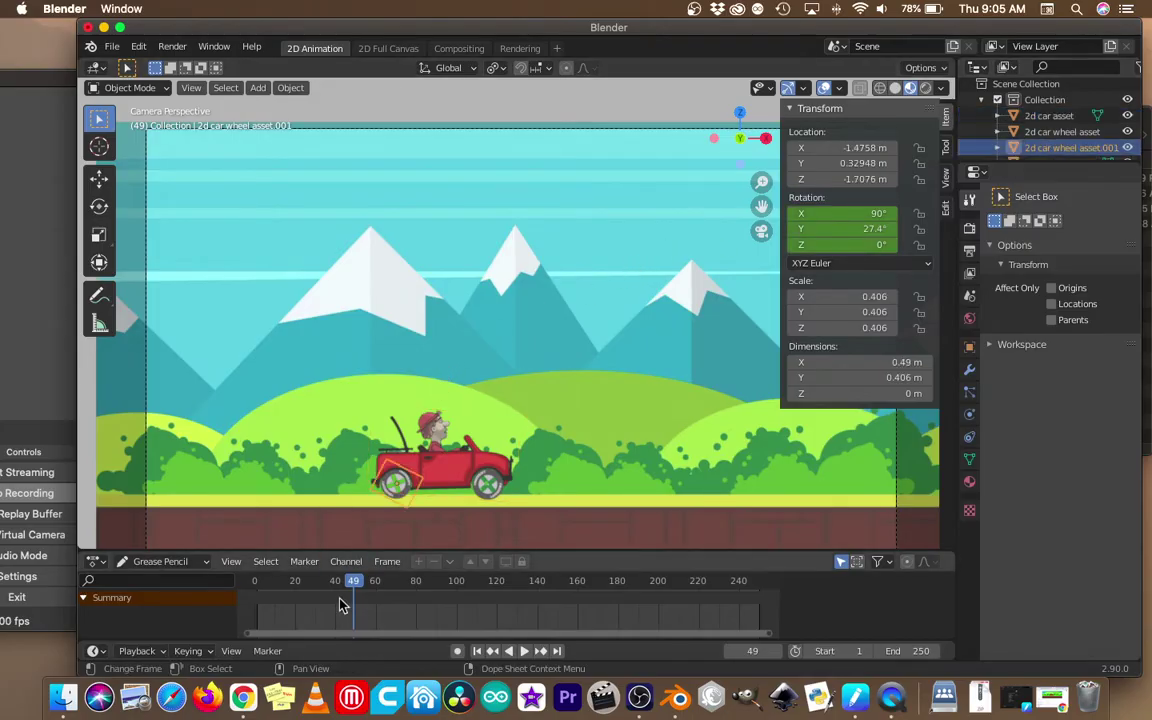
{"action": "key", "text": "shift+ctrl+space"}
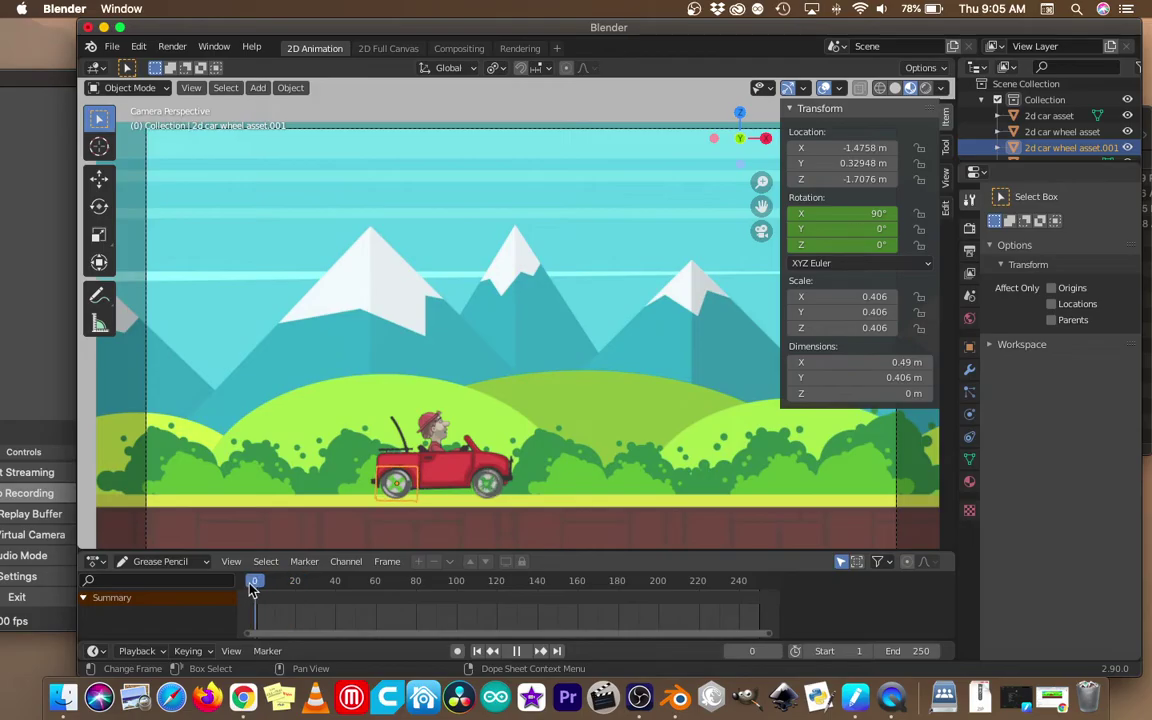
{"action": "left_click_drag", "start_coordinate": [265, 588], "coordinate": [342, 585]}
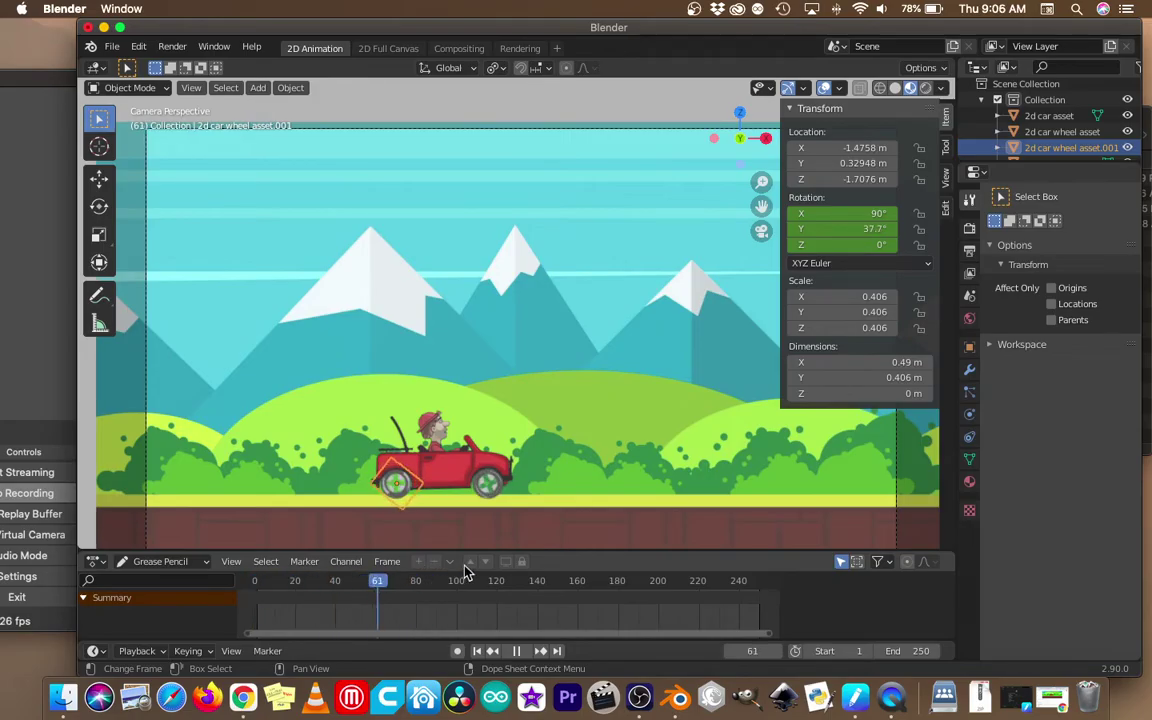
{"action": "left_click_drag", "start_coordinate": [487, 578], "coordinate": [460, 580]}
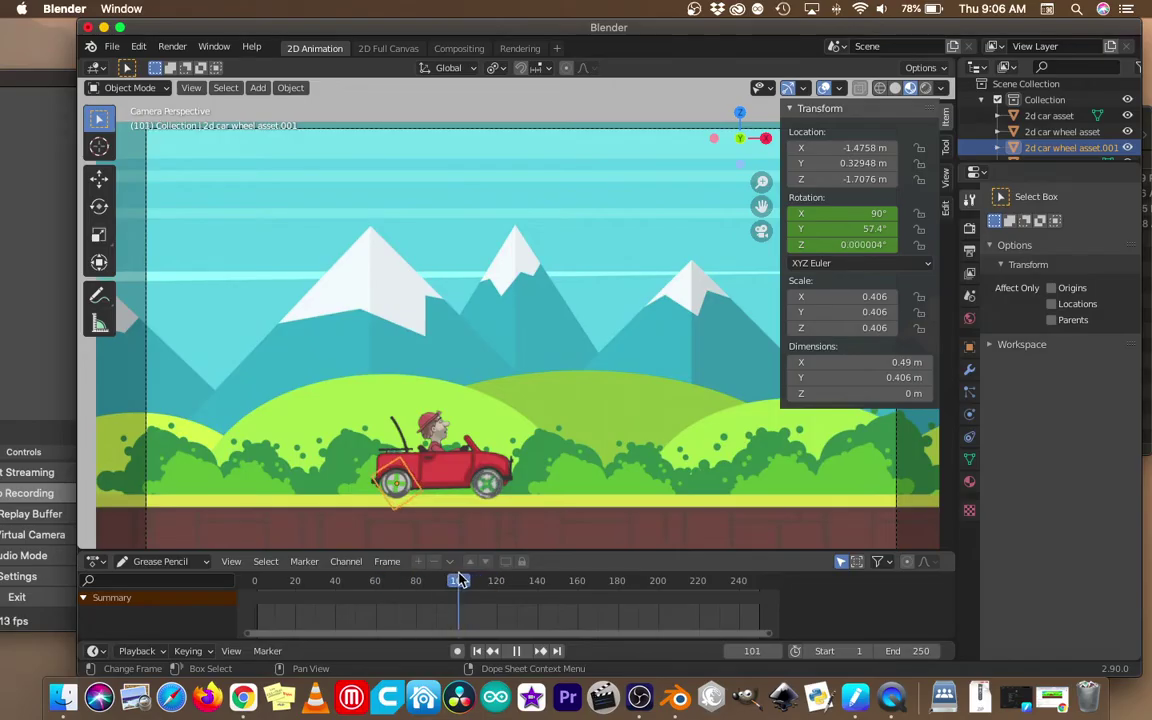
Stop playback at frame 101, set the rear wheel's Y rotation to 3600° and insert a Rotation keyframe there.
{"action": "key", "text": "space"}
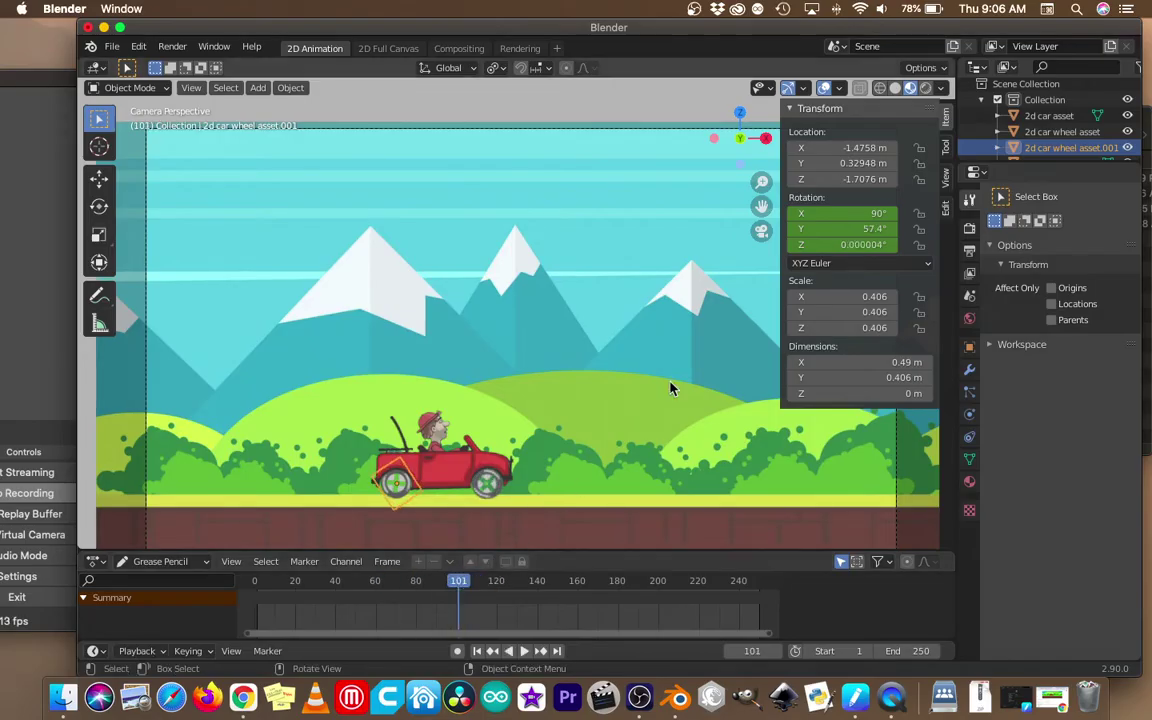
{"action": "left_click", "coordinate": [852, 230]}
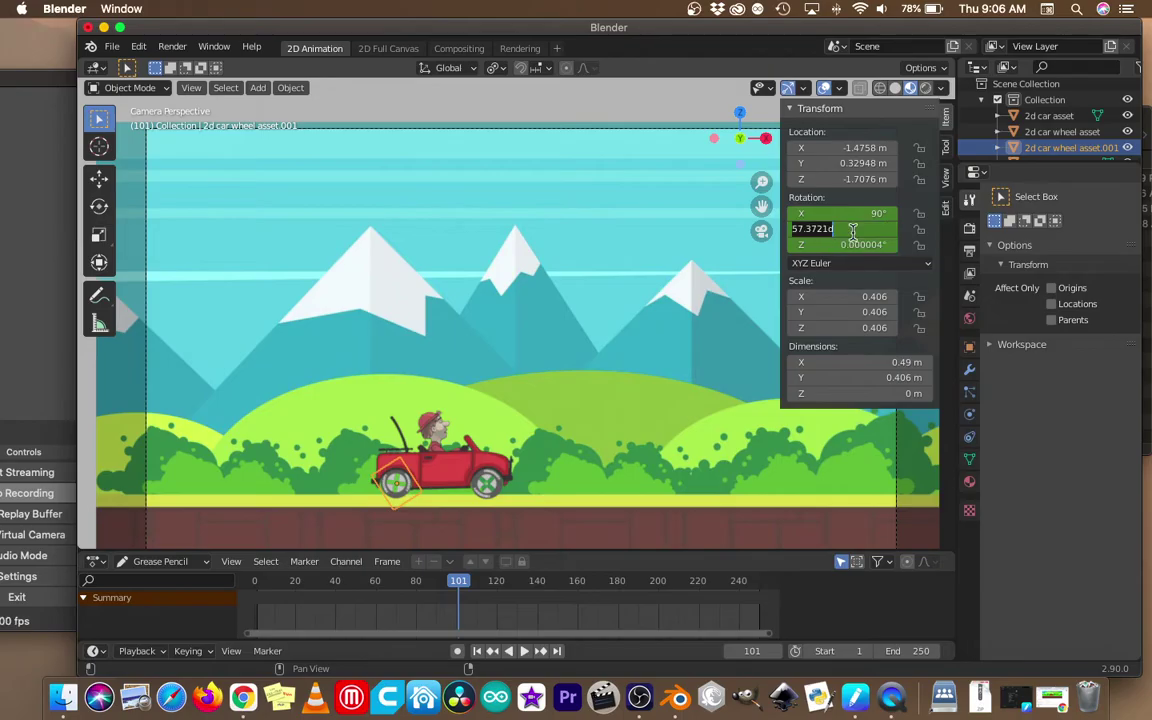
{"action": "type", "text": "3600"}
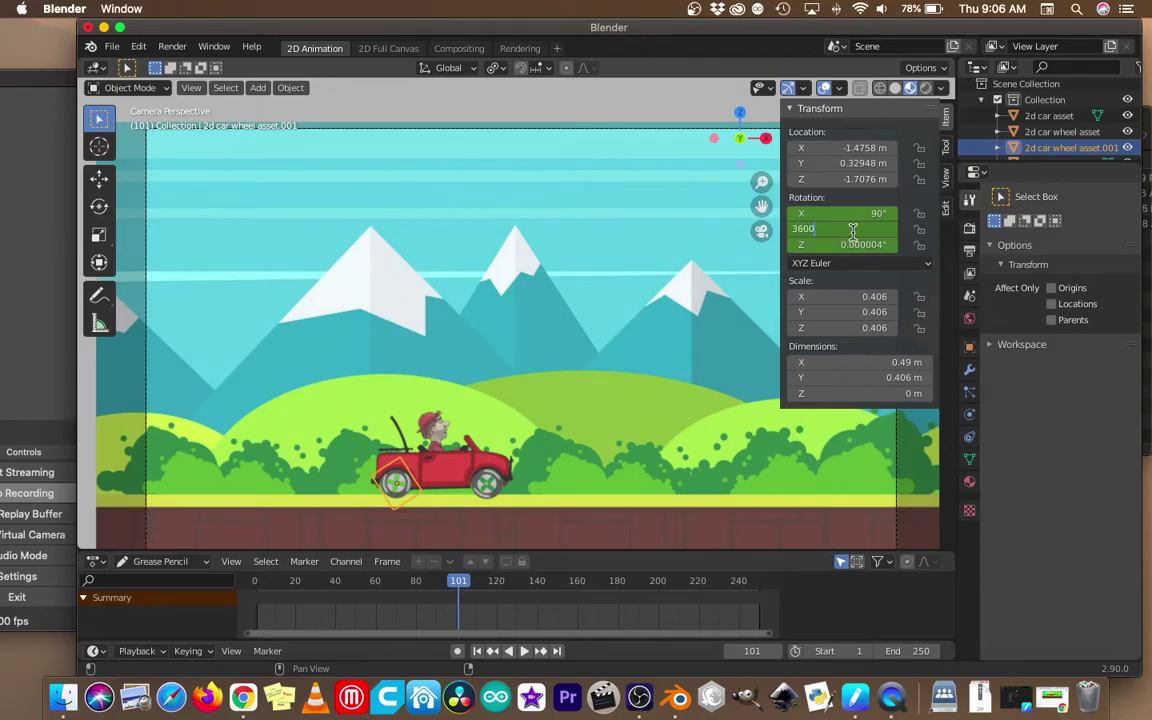
{"action": "key", "text": "Return"}
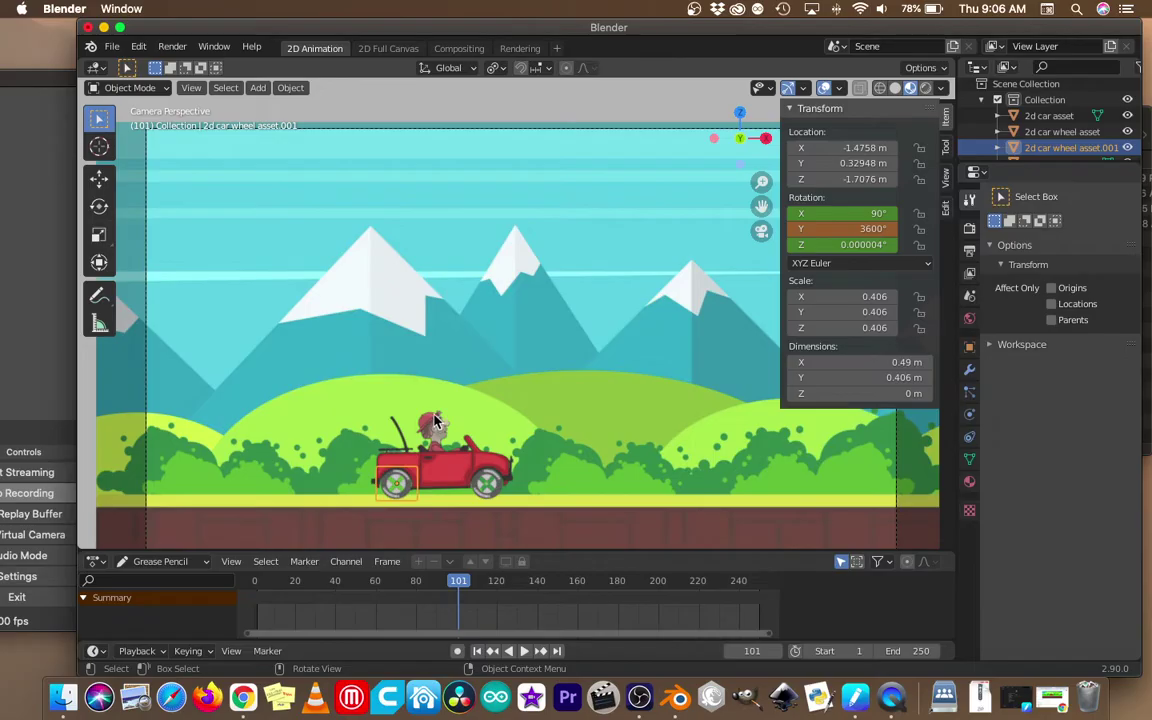
{"action": "key", "text": "i"}
{"action": "left_click", "coordinate": [436, 392]}
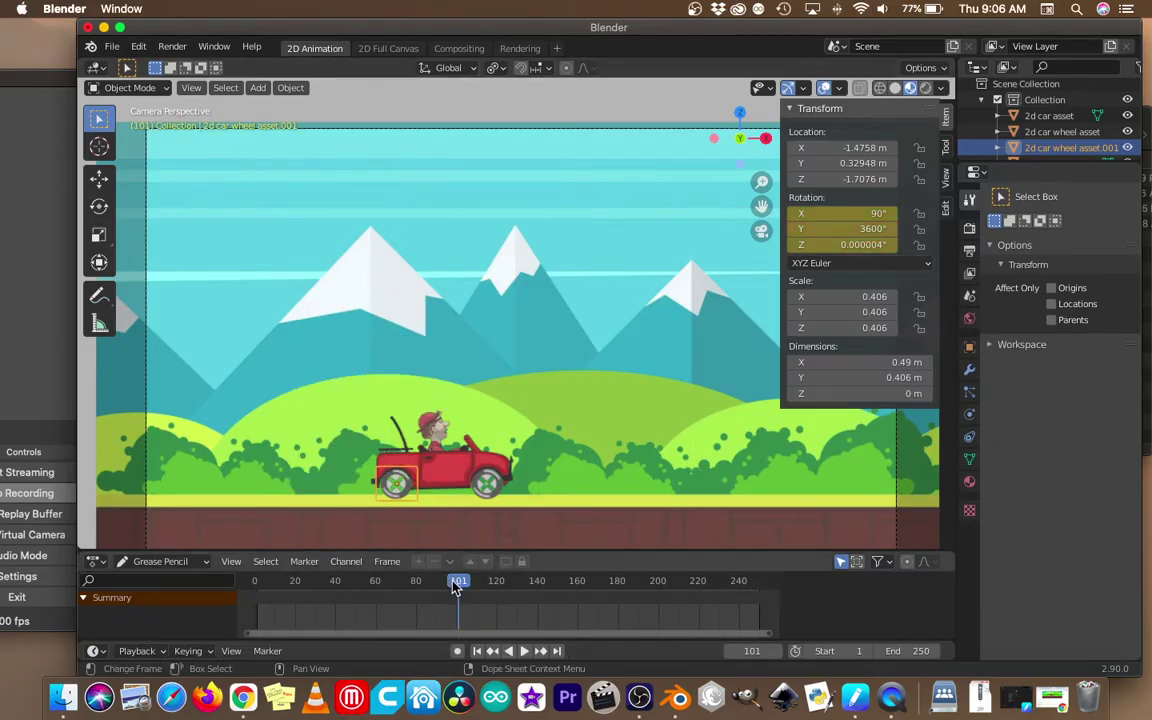
Step back and forth between frames 100 and 101 to compare the rear wheel's Y rotation.
{"action": "left_click_drag", "start_coordinate": [457, 583], "coordinate": [457, 587]}
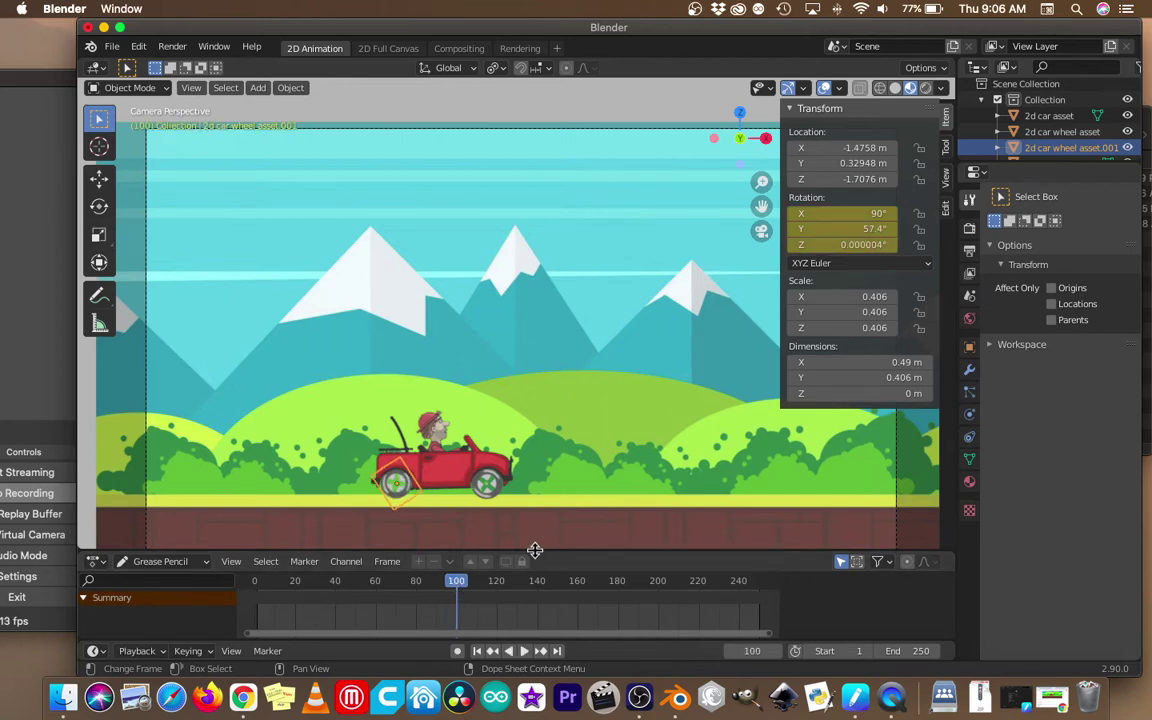
{"action": "key", "text": "Right"}
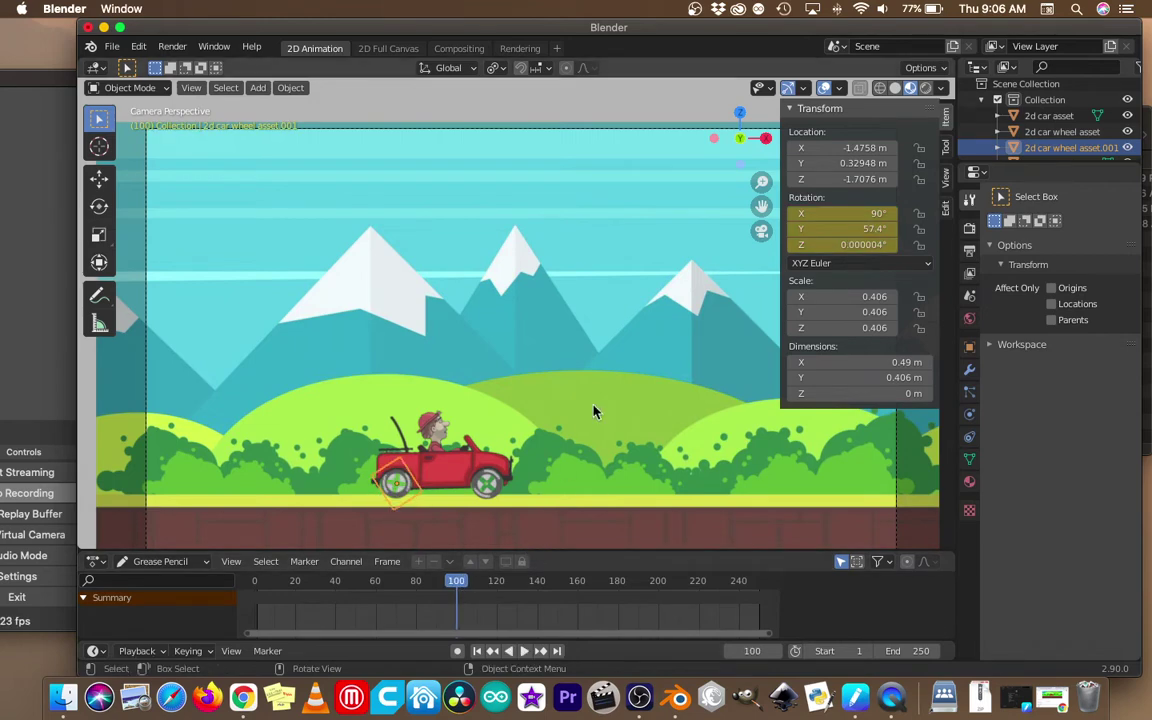
{"action": "key", "text": "Left"}
{"action": "key", "text": "Right"}
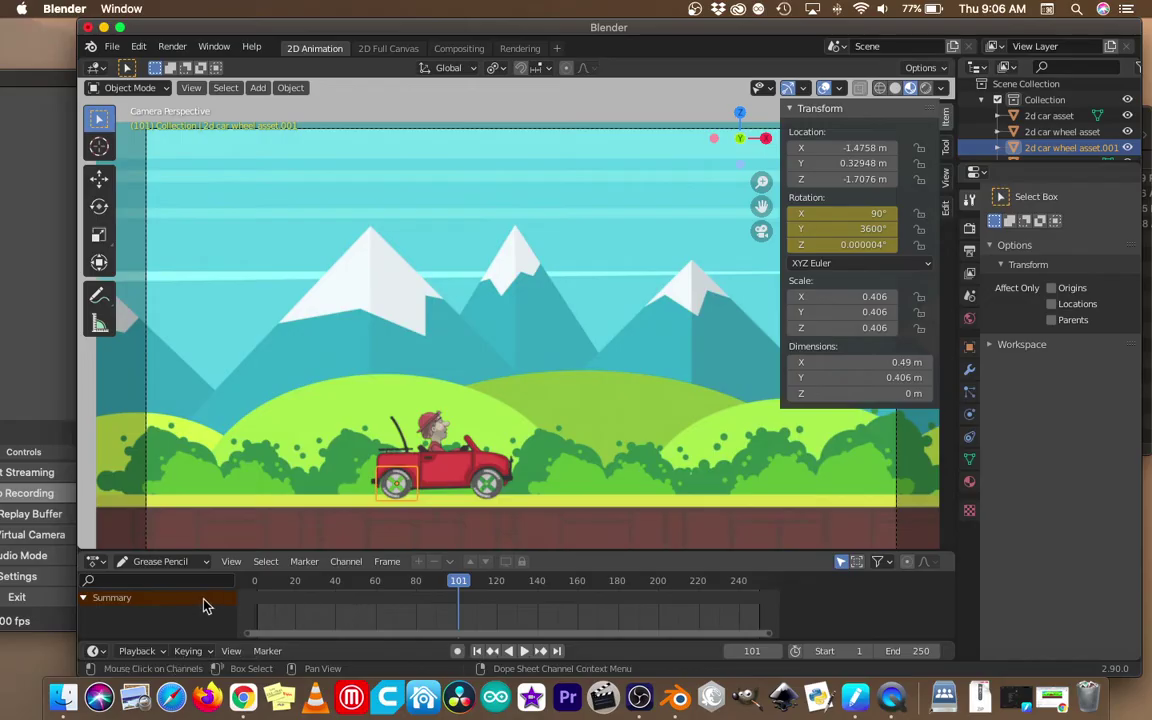
Turn off the dope sheet's selected-only filter, return to frame 1, and enlarge the dope sheet with its Summary collapsed.
{"action": "left_click", "coordinate": [94, 562]}
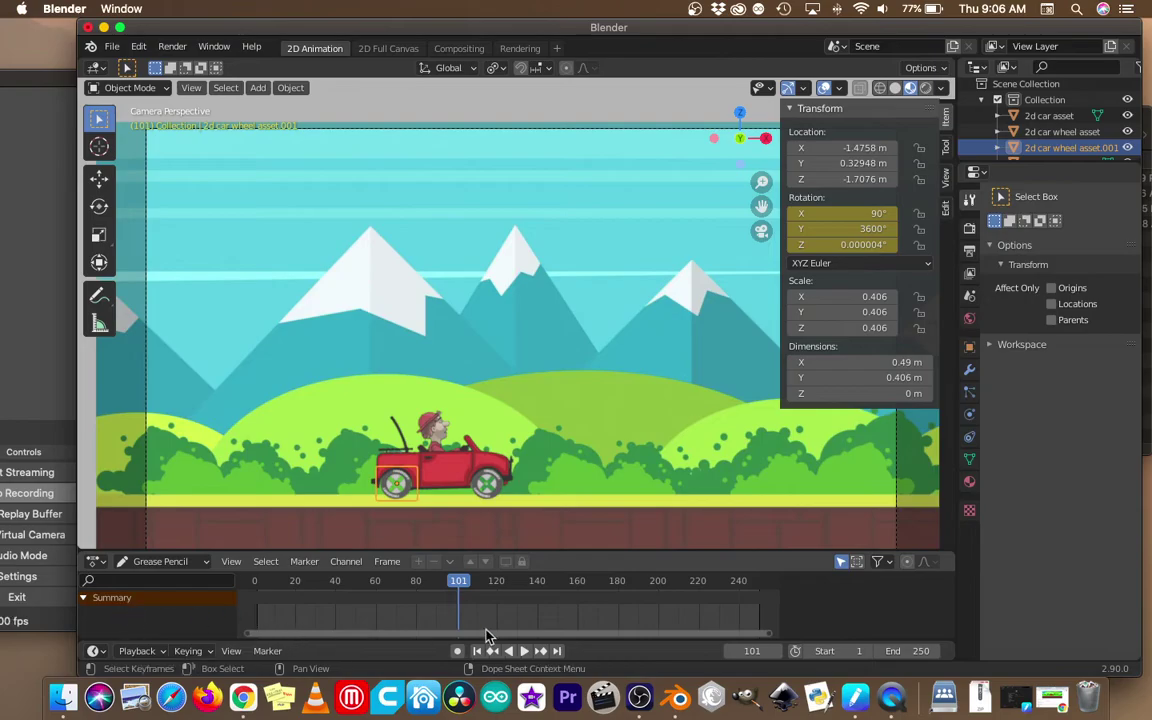
{"action": "left_click", "coordinate": [841, 562]}
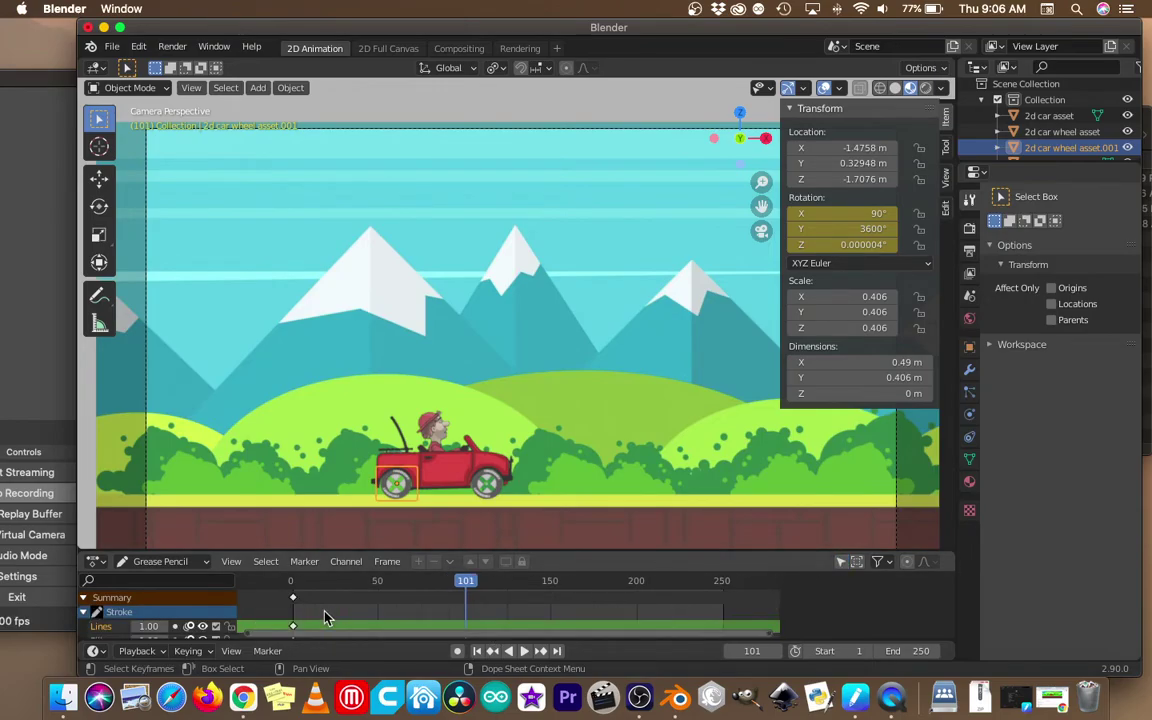
{"action": "scroll", "coordinate": [322, 617], "scroll_direction": "down", "scroll_amount": 4}
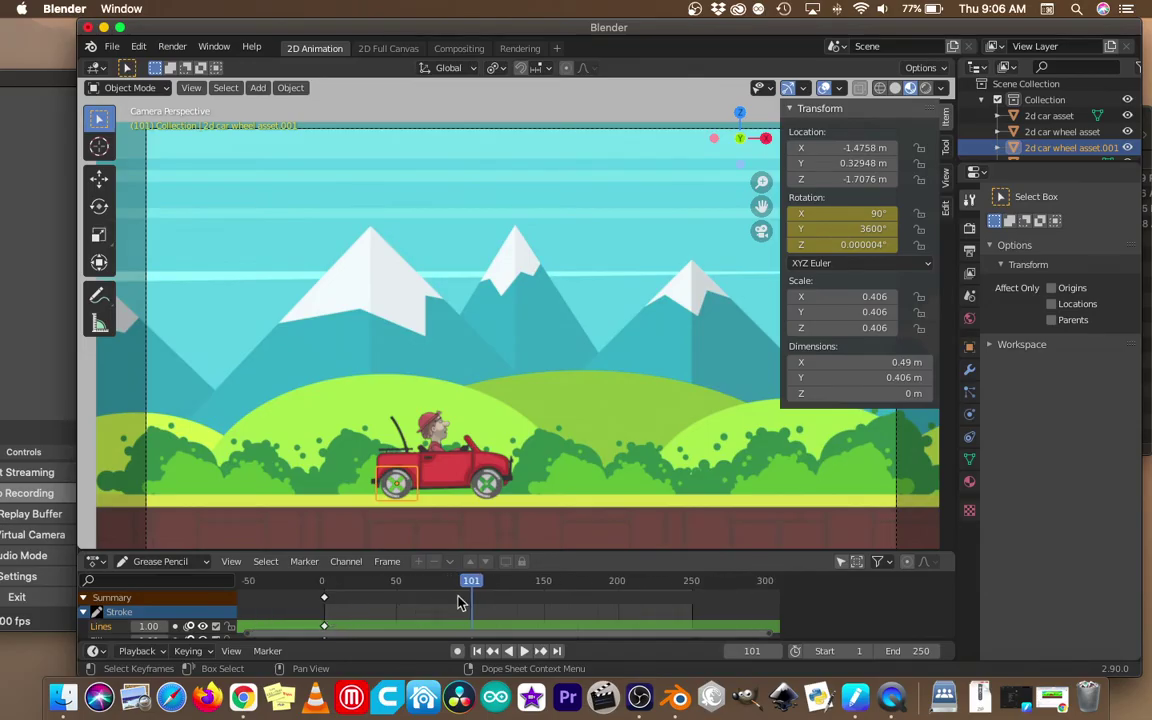
{"action": "key", "text": "shift+Left"}
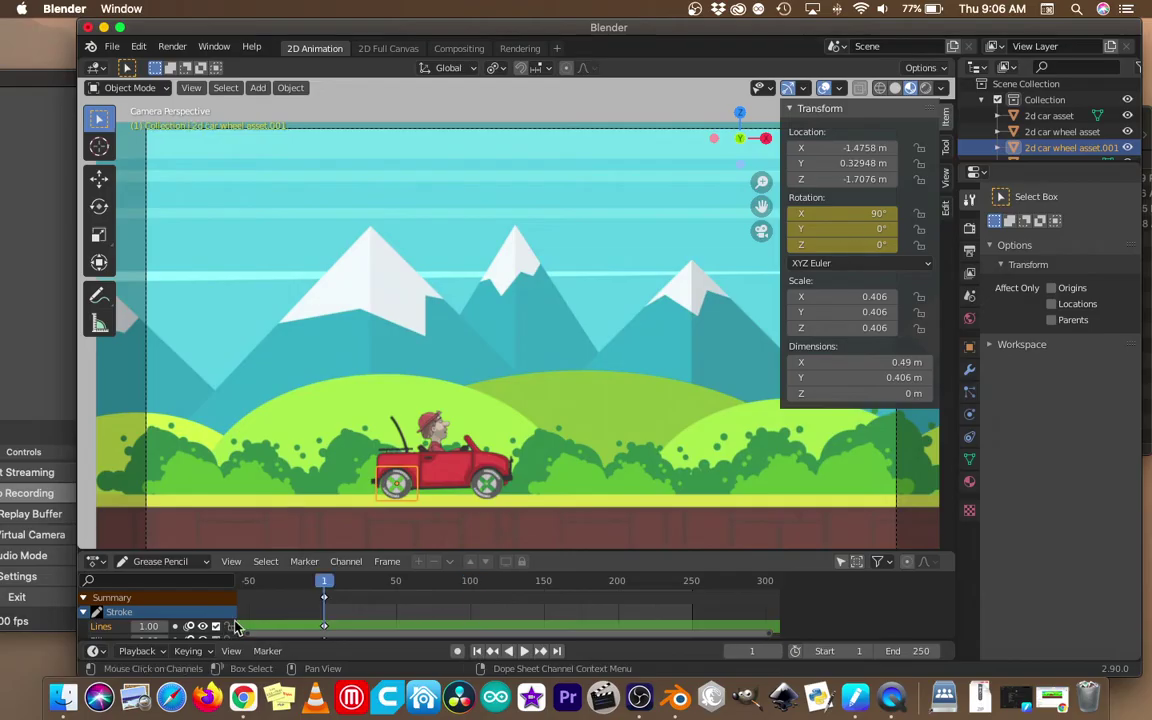
{"action": "left_click_drag", "start_coordinate": [304, 551], "coordinate": [278, 453]}
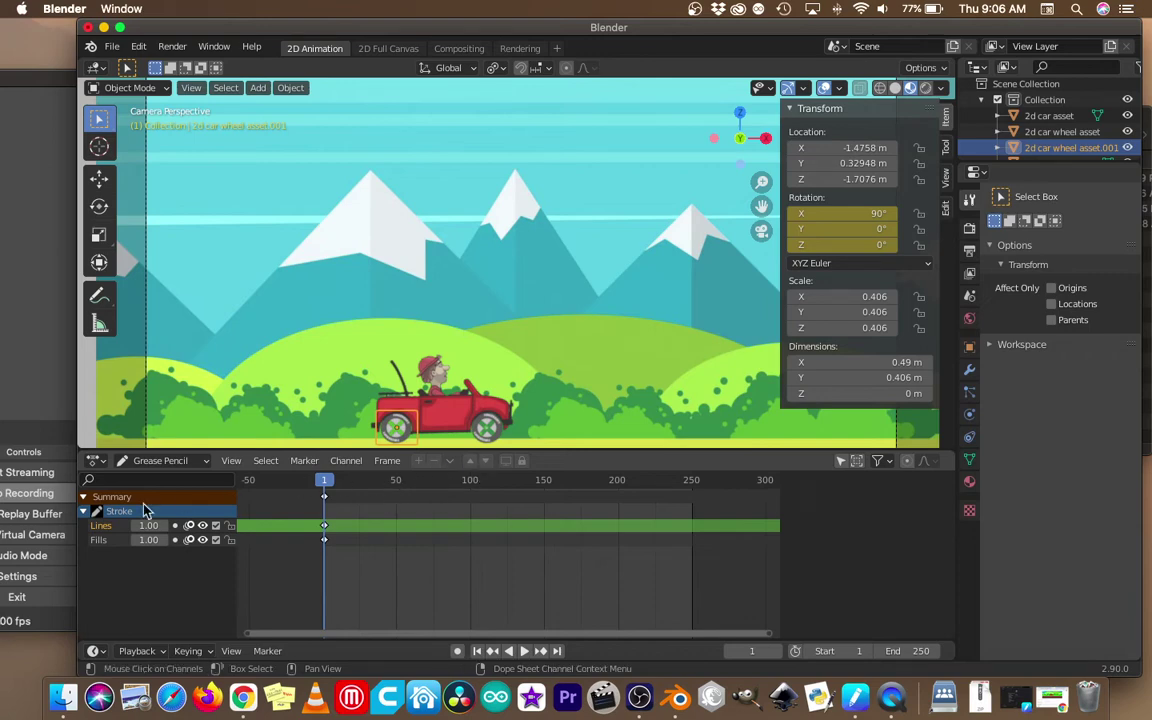
{"action": "left_click", "coordinate": [84, 498]}
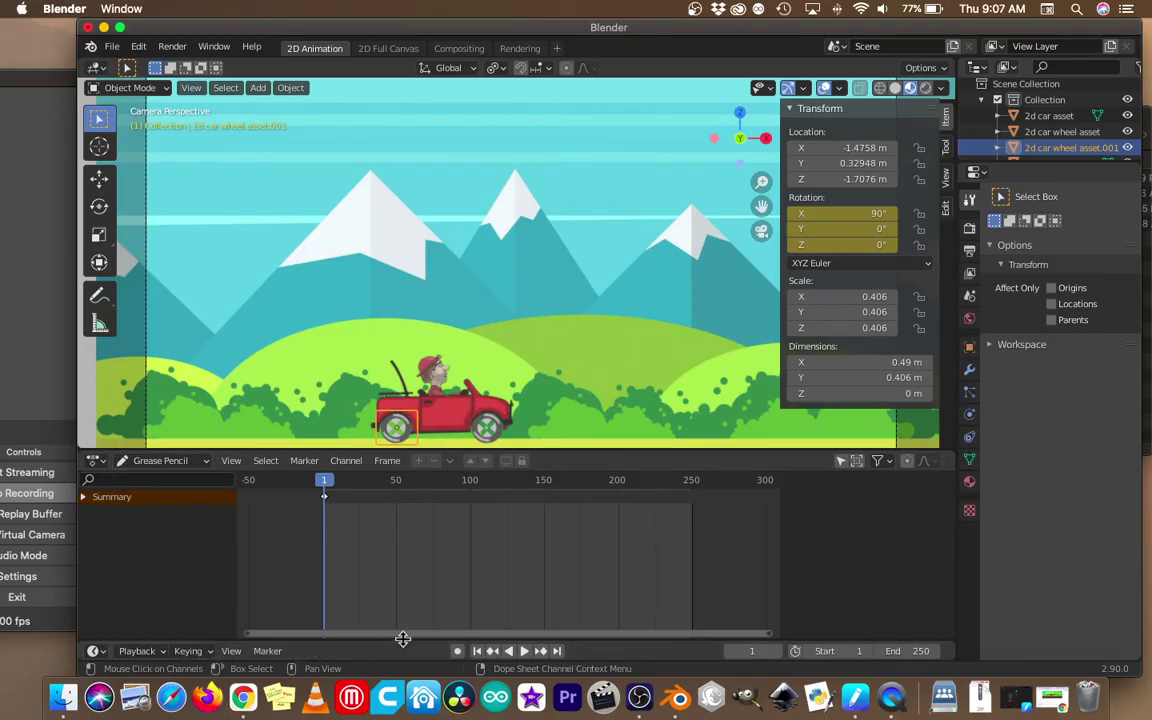
Enlarge the timeline enough to show its keyframes and shrink the dope sheet above it to a thin strip.
{"action": "left_click_drag", "start_coordinate": [399, 641], "coordinate": [392, 553]}
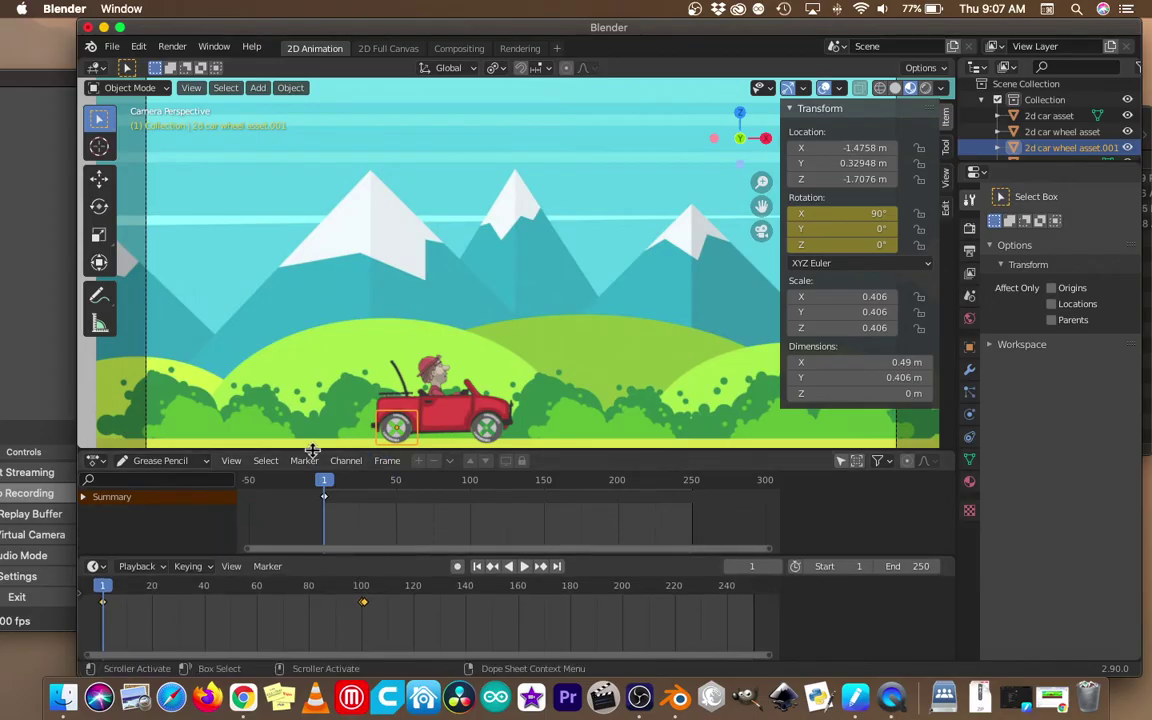
{"action": "left_click_drag", "start_coordinate": [312, 447], "coordinate": [306, 497]}
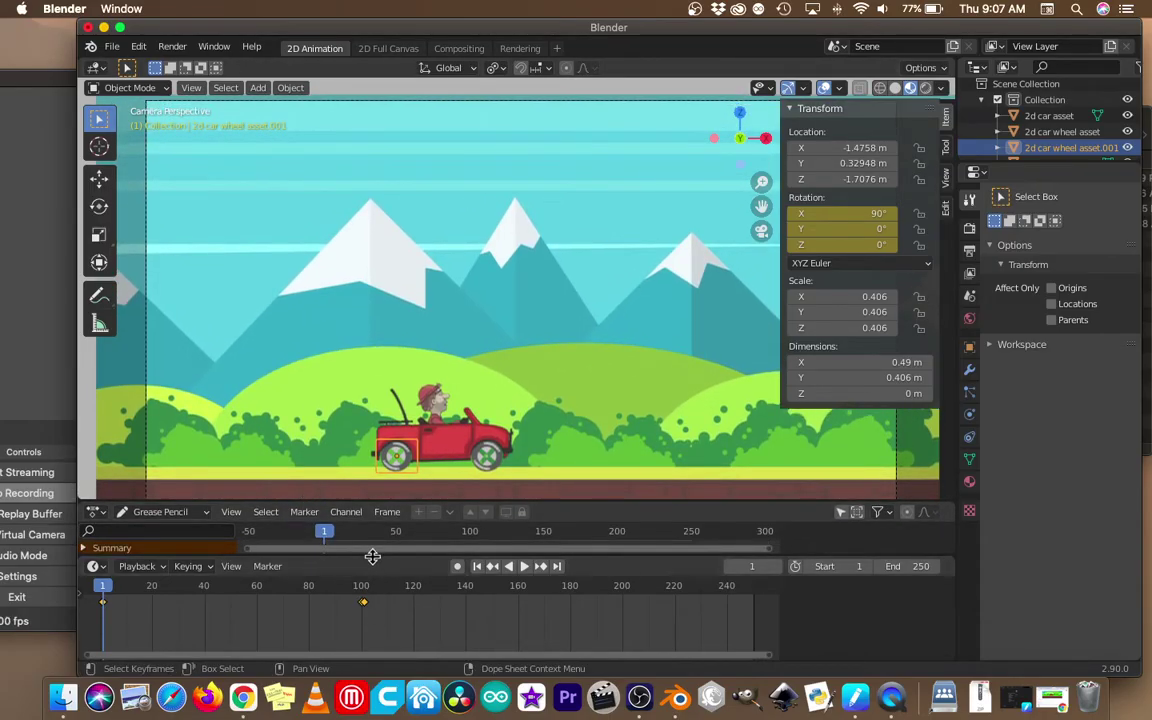
{"action": "left_click_drag", "start_coordinate": [368, 559], "coordinate": [371, 588]}
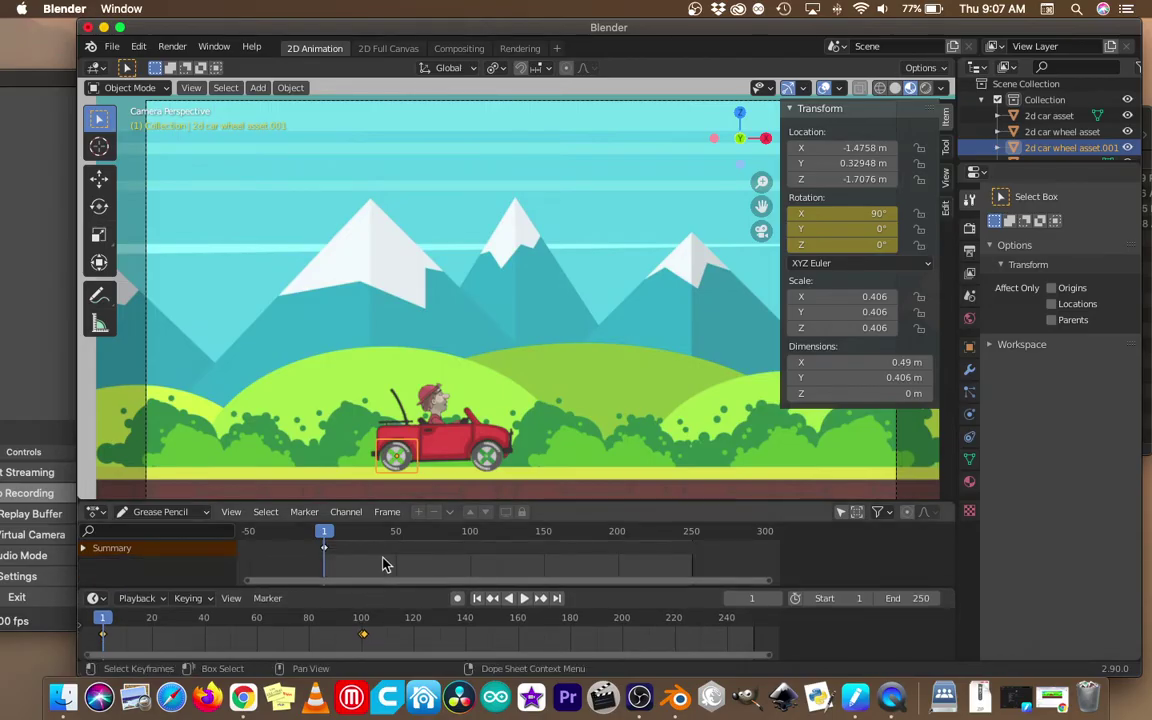
{"action": "left_click_drag", "start_coordinate": [381, 500], "coordinate": [380, 543]}
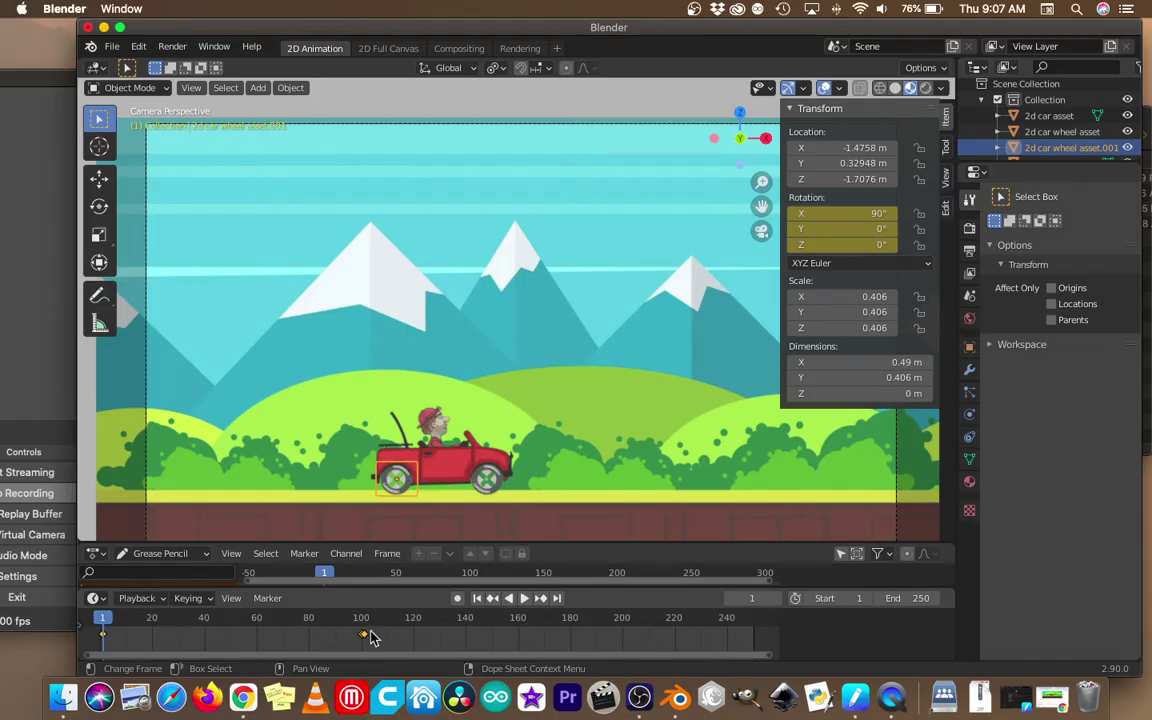
Delete the rear wheel's extra keyframe at frame 101 in the timeline.
{"action": "scroll", "coordinate": [365, 640], "scroll_direction": "up", "scroll_amount": 6}
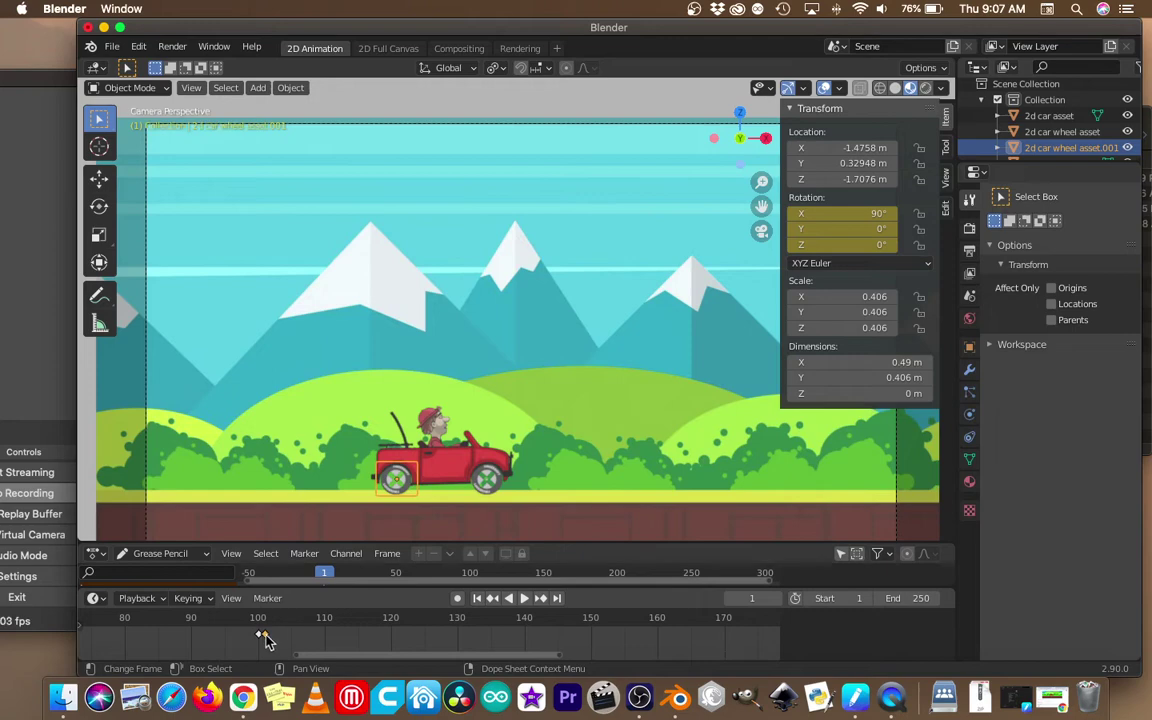
{"action": "key", "text": "x"}
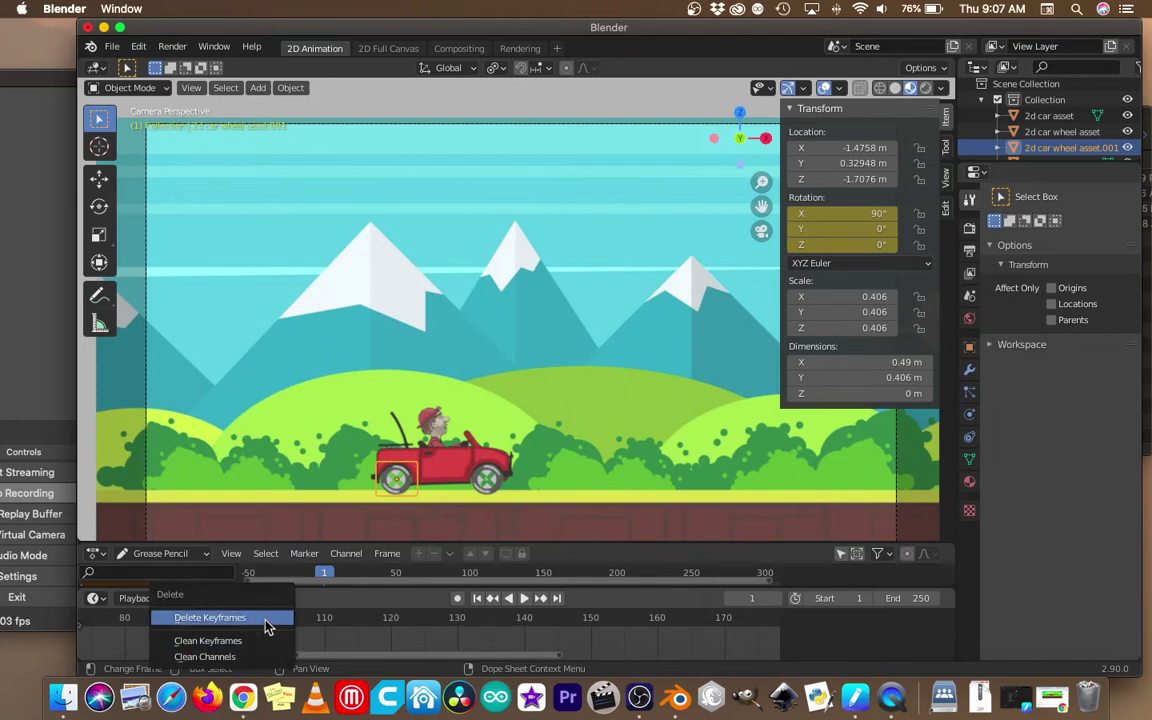
{"action": "left_click", "coordinate": [265, 620]}
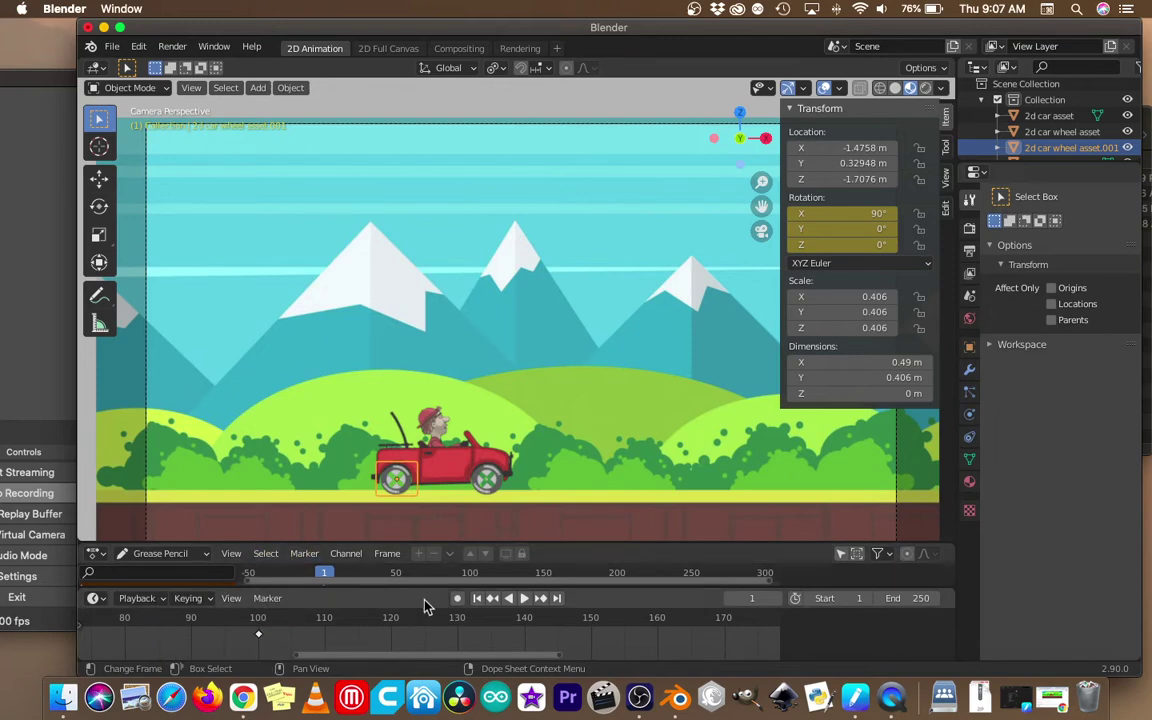
Go to frame 100, set the rear wheel's Y rotation to 3600° and insert a Rotation keyframe.
{"action": "left_click", "coordinate": [259, 620]}
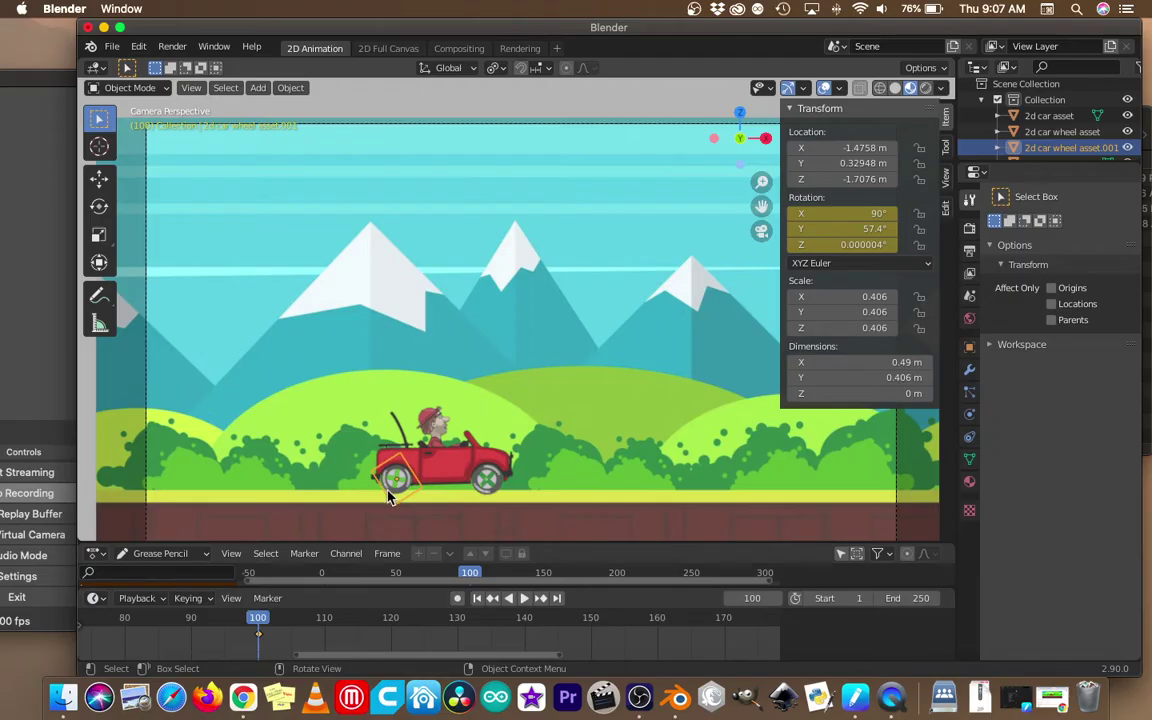
{"action": "left_click", "coordinate": [855, 228]}
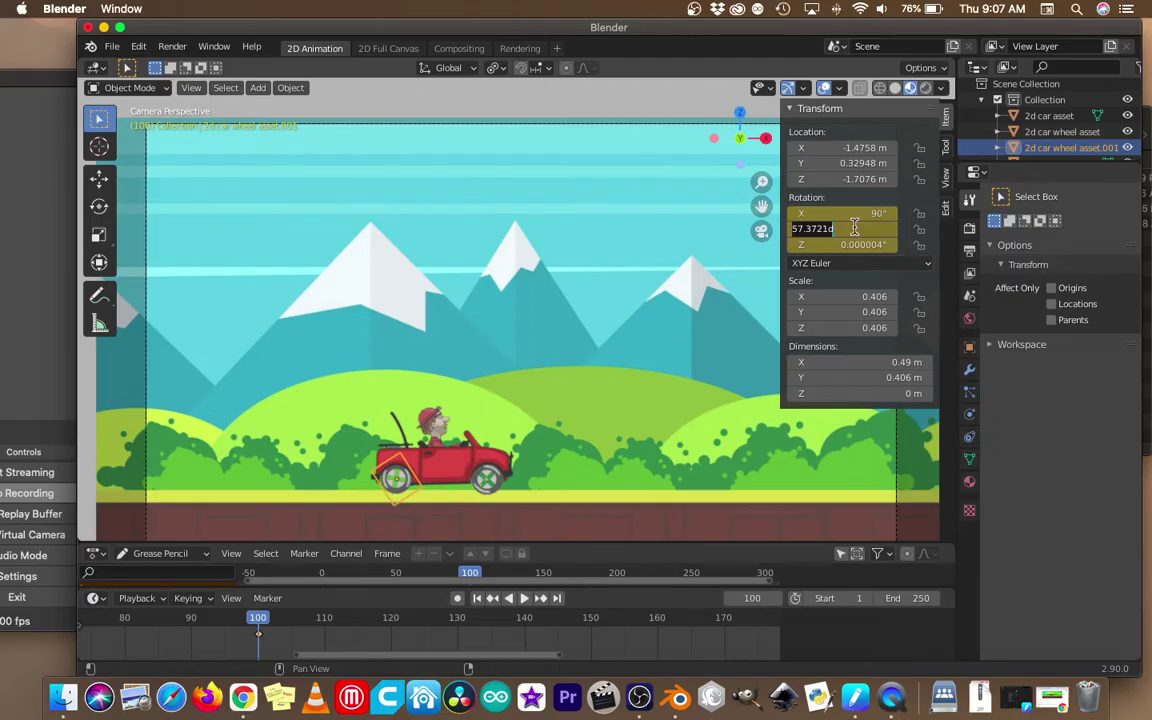
{"action": "type", "text": "3600"}
{"action": "key", "text": "Return"}
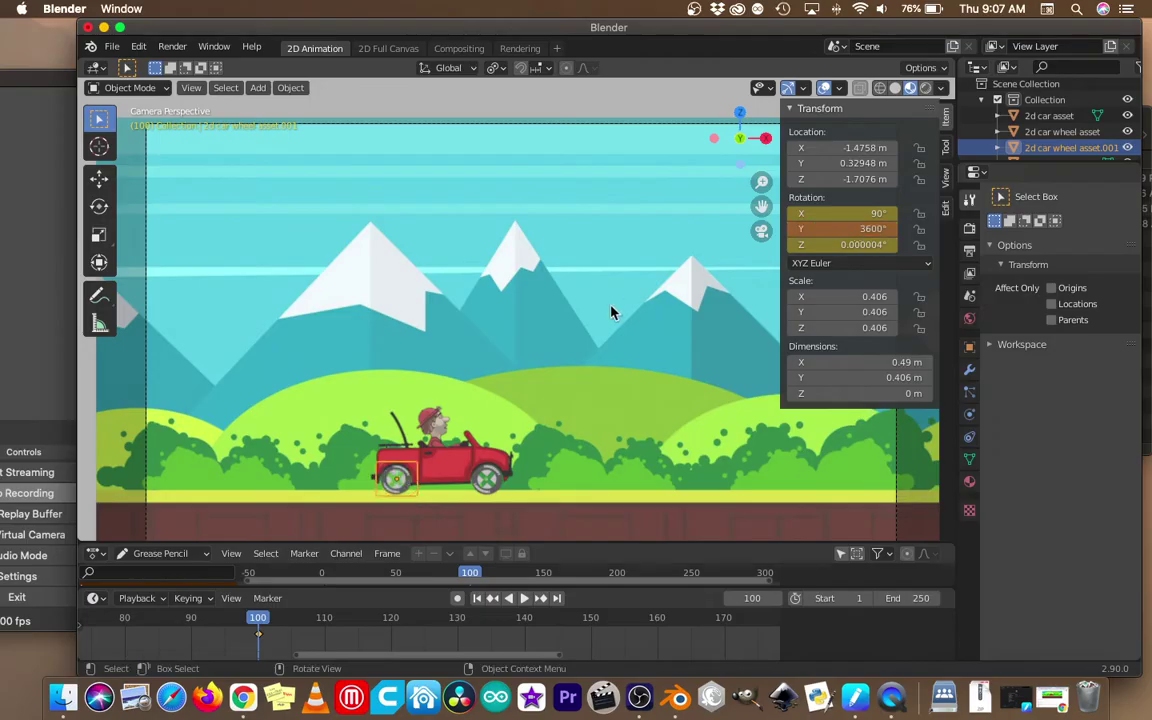
{"action": "key", "text": "i"}
{"action": "left_click", "coordinate": [590, 374]}
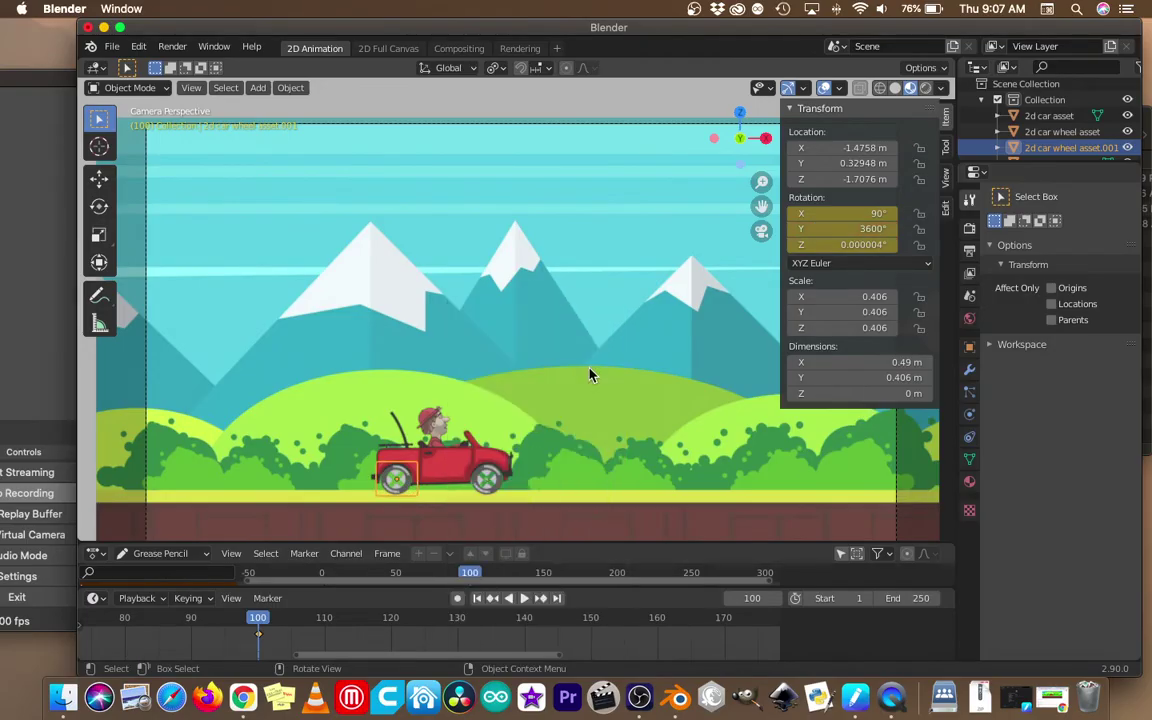
Play the animation from frame 1 past frame 100 to check the wheels' spin, and return to the start.
{"action": "left_click", "coordinate": [477, 598]}
{"action": "left_click", "coordinate": [525, 600]}
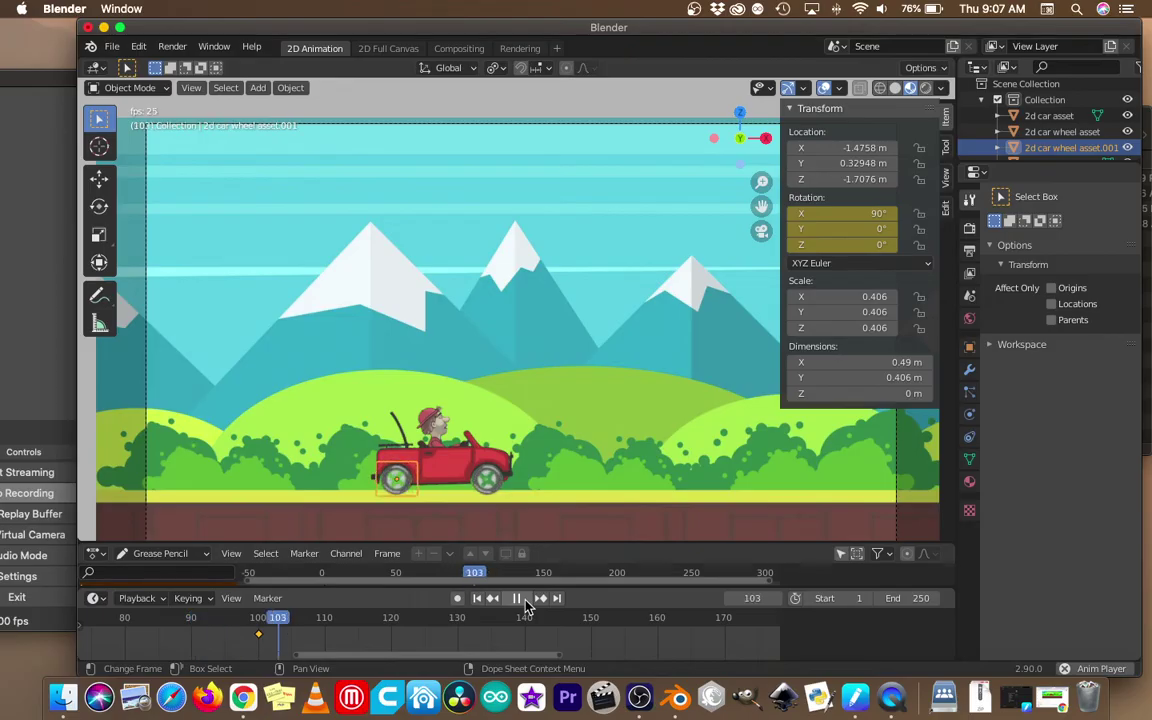
{"action": "left_click", "coordinate": [518, 598]}
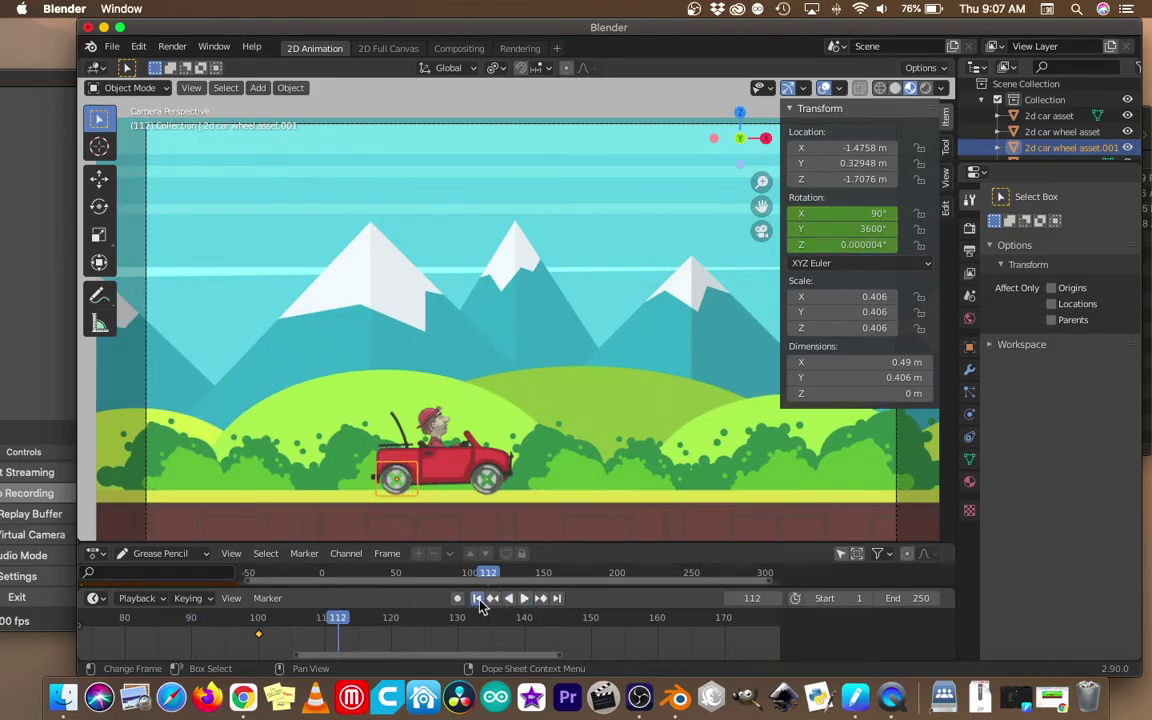
{"action": "left_click", "coordinate": [479, 599]}
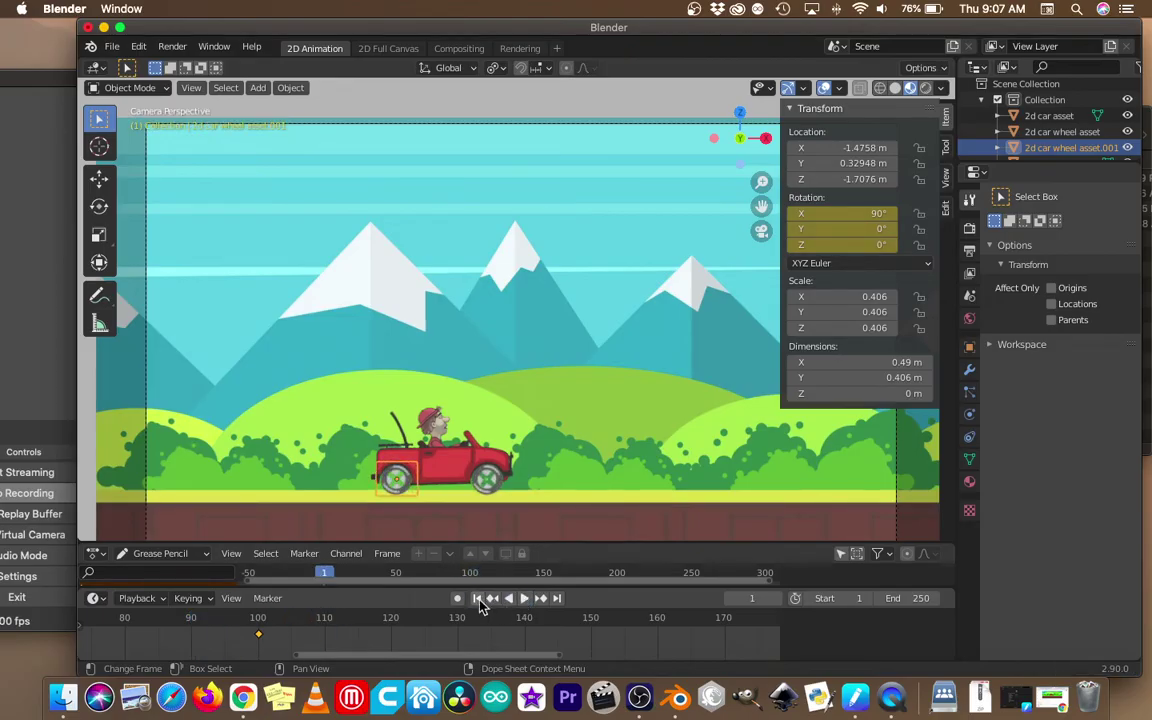
Set the animation's end frame to 100, with both keyframes in view in the timeline.
{"action": "scroll", "coordinate": [474, 634], "scroll_direction": "down", "scroll_amount": 3}
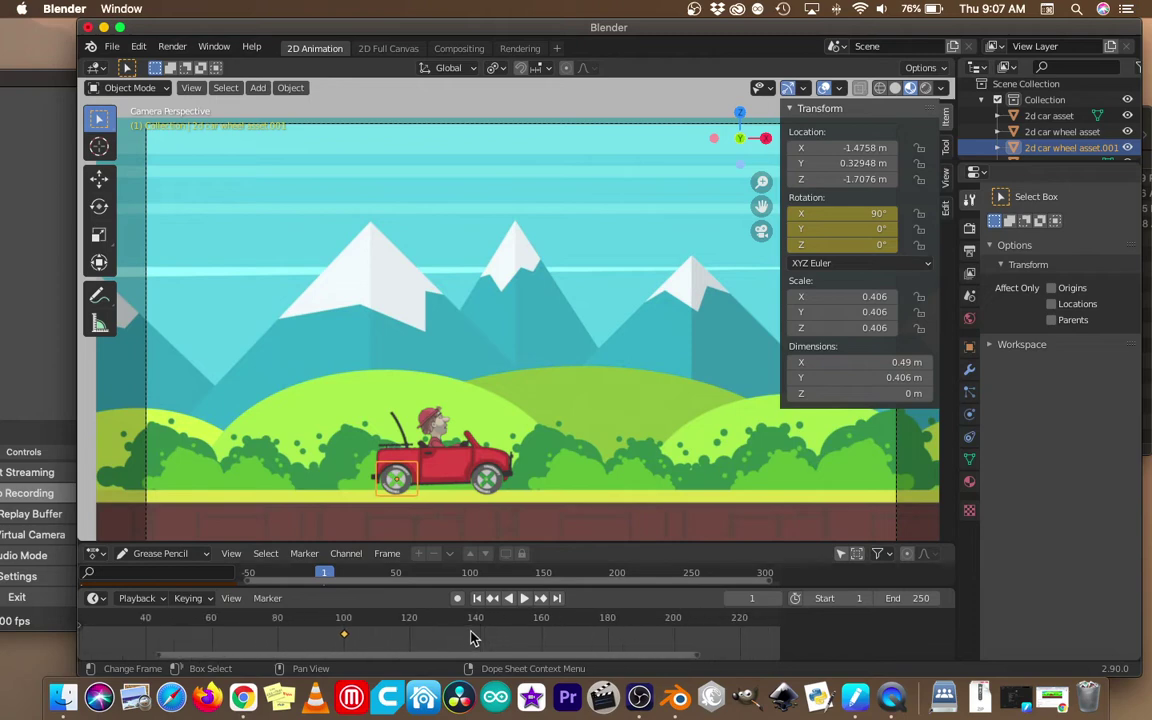
{"action": "scroll", "coordinate": [474, 638], "scroll_direction": "down", "scroll_amount": 2}
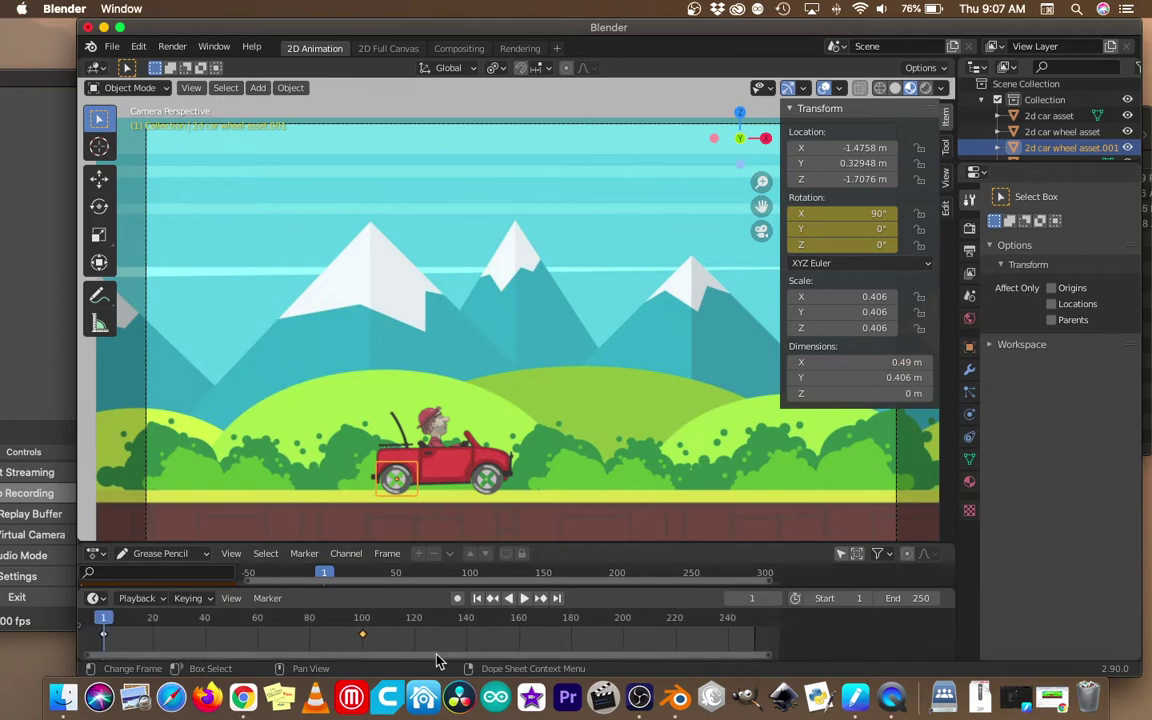
{"action": "left_click_drag", "start_coordinate": [436, 657], "coordinate": [424, 657]}
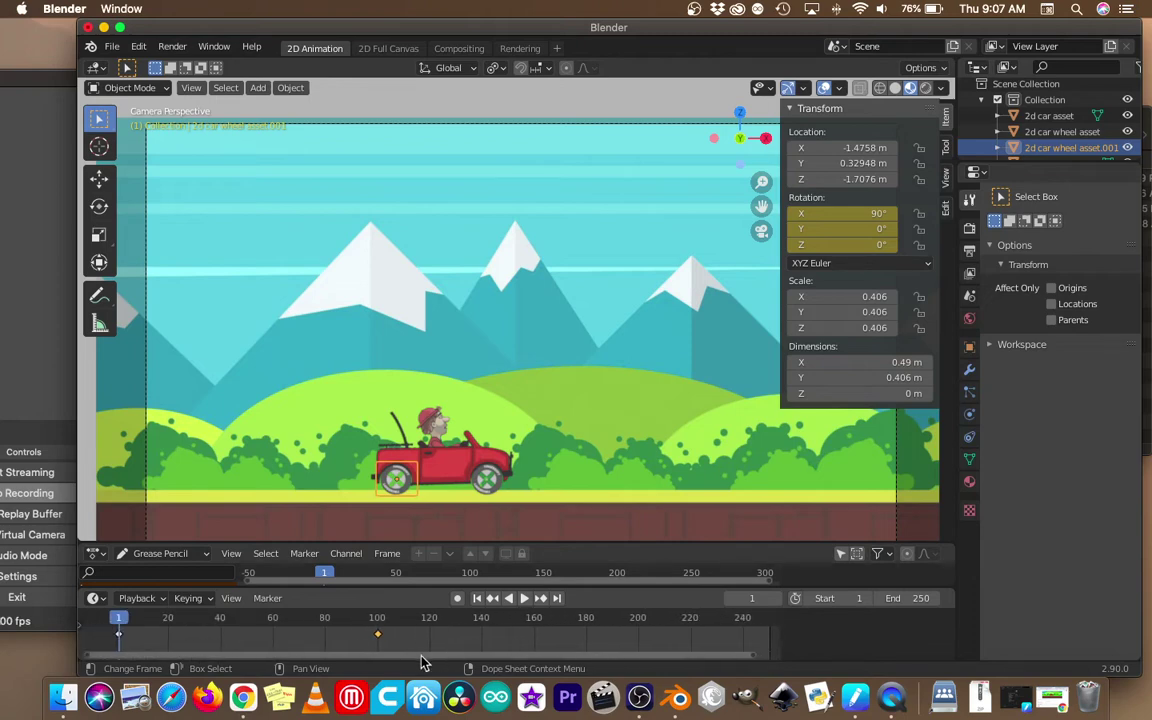
{"action": "left_click", "coordinate": [905, 599]}
{"action": "type", "text": "100"}
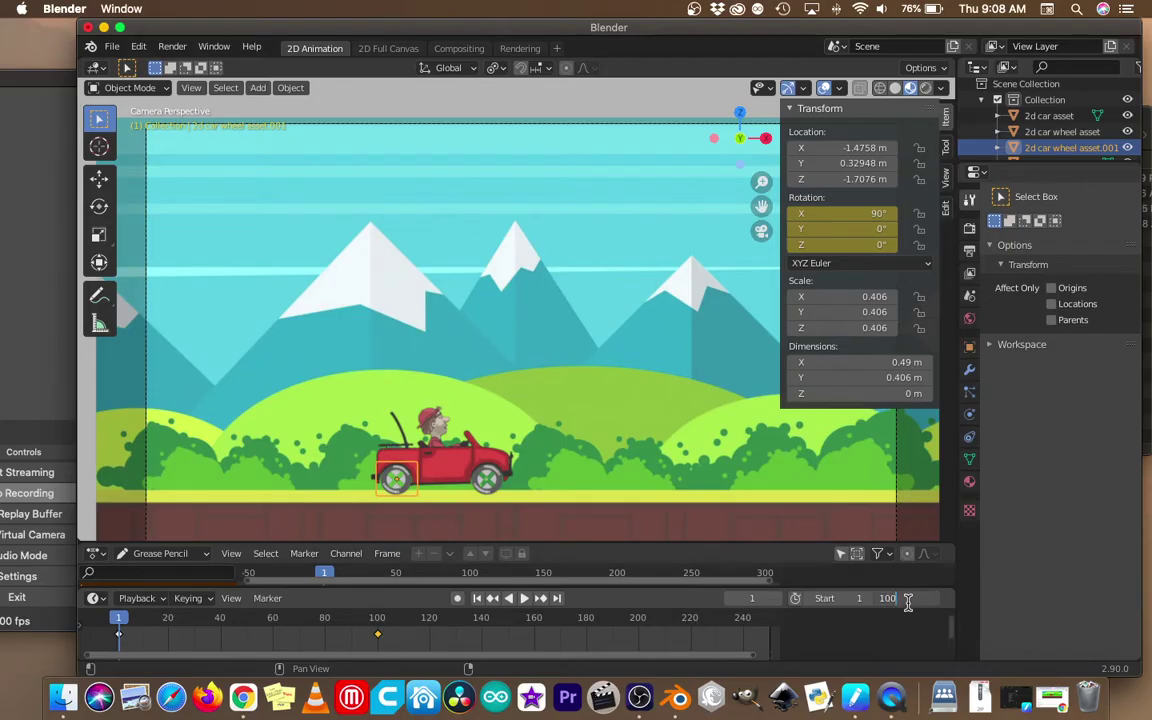
{"action": "key", "text": "Return"}
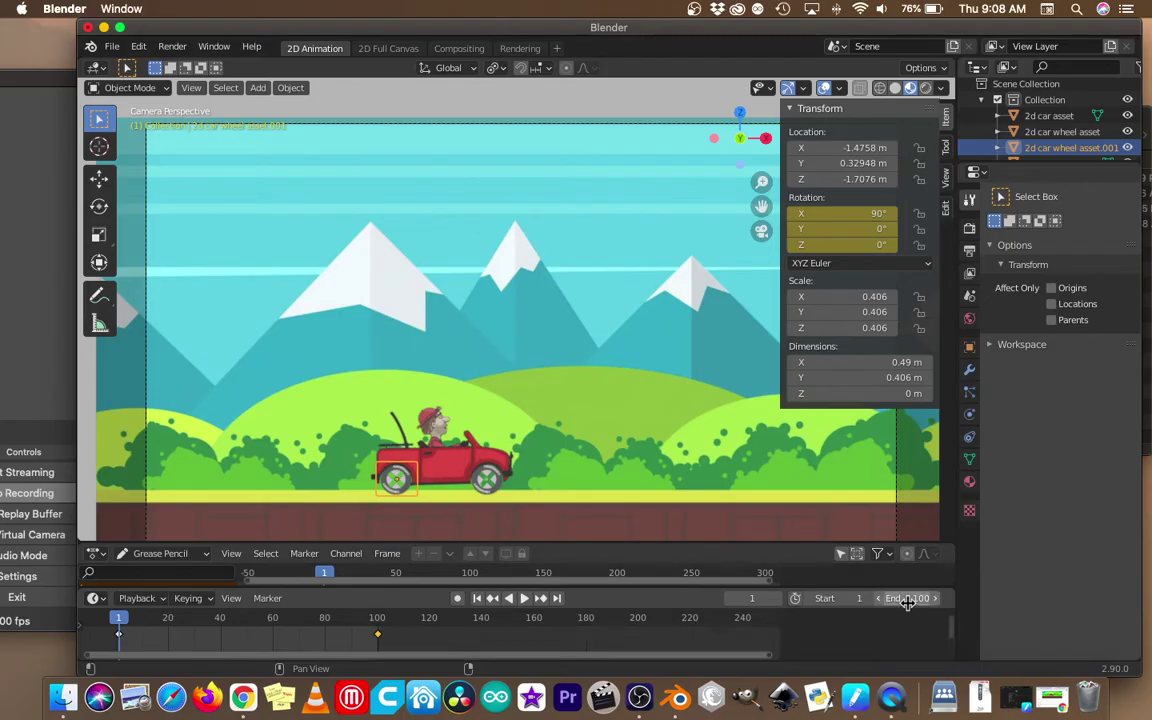
Set the animation's end frame to 99.
{"action": "left_click", "coordinate": [907, 599]}
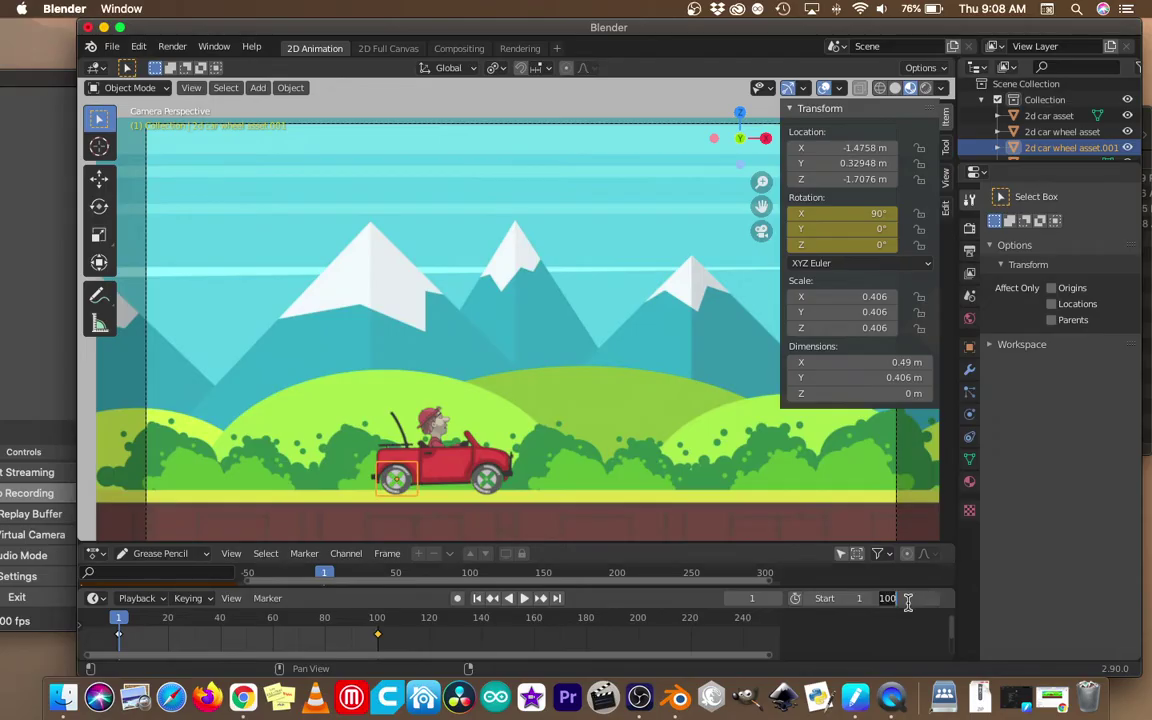
{"action": "type", "text": "99"}
{"action": "key", "text": "Return"}
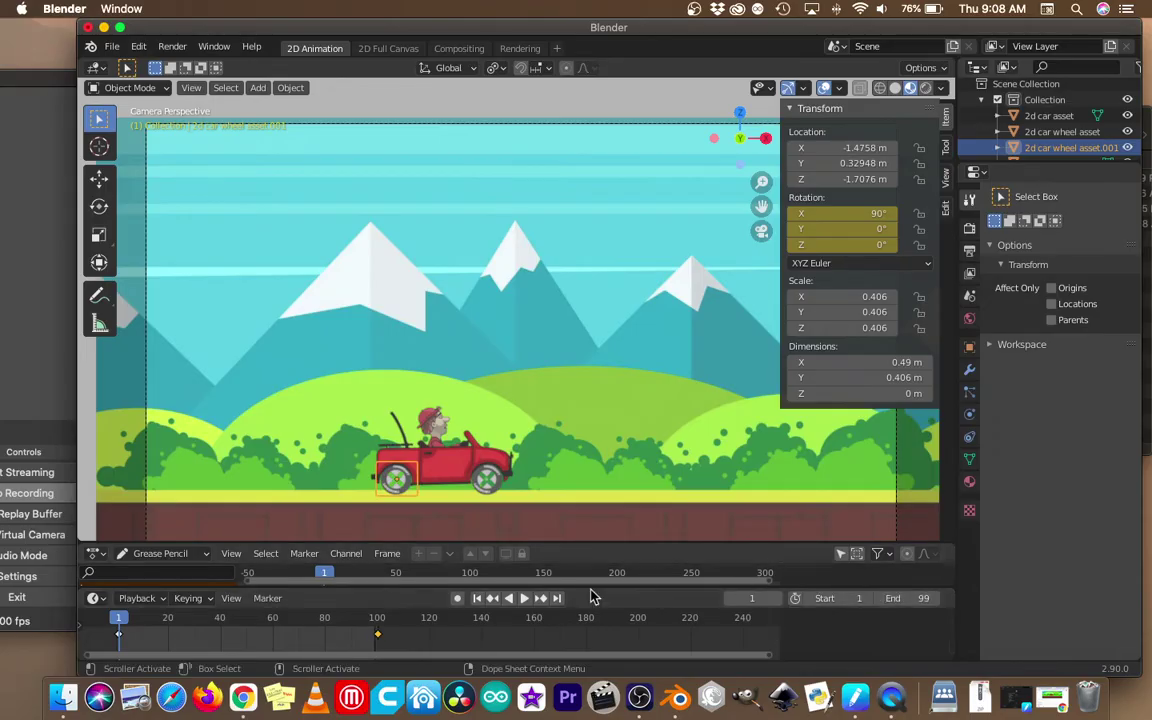
Play the 99-frame animation to check that the wheel spin loops smoothly, and return to the first frame.
{"action": "left_click", "coordinate": [378, 635]}
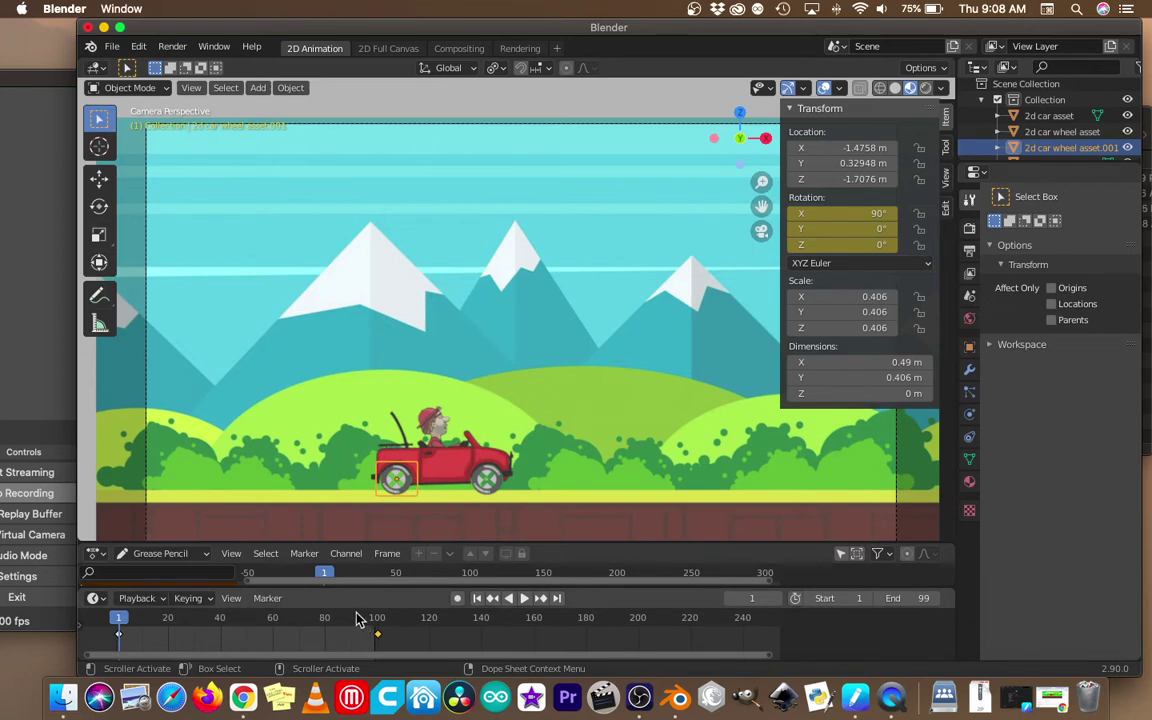
{"action": "key", "text": "space"}
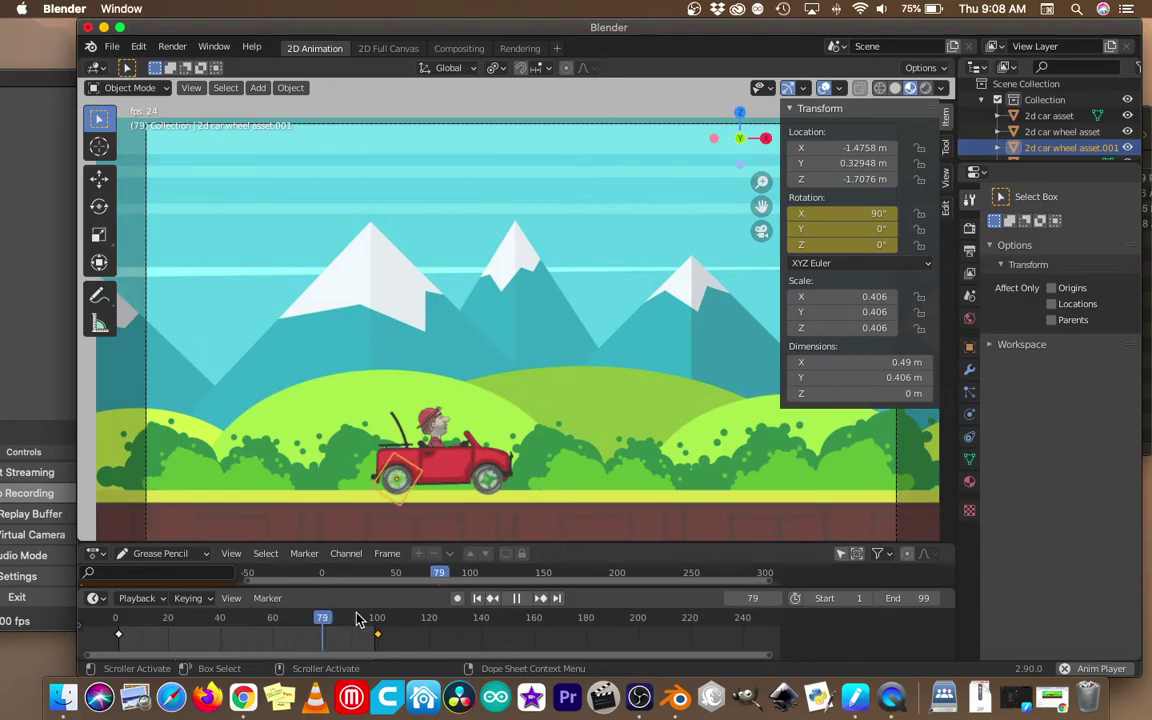
{"action": "key", "text": "space"}
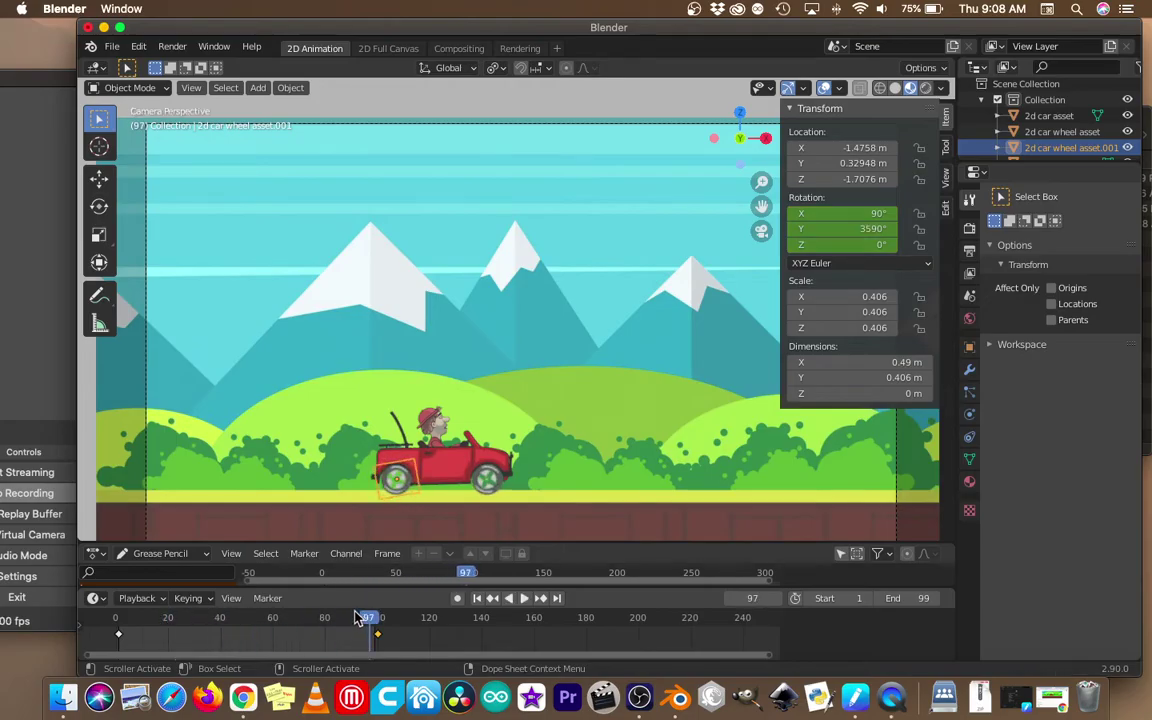
{"action": "left_click", "coordinate": [477, 598]}
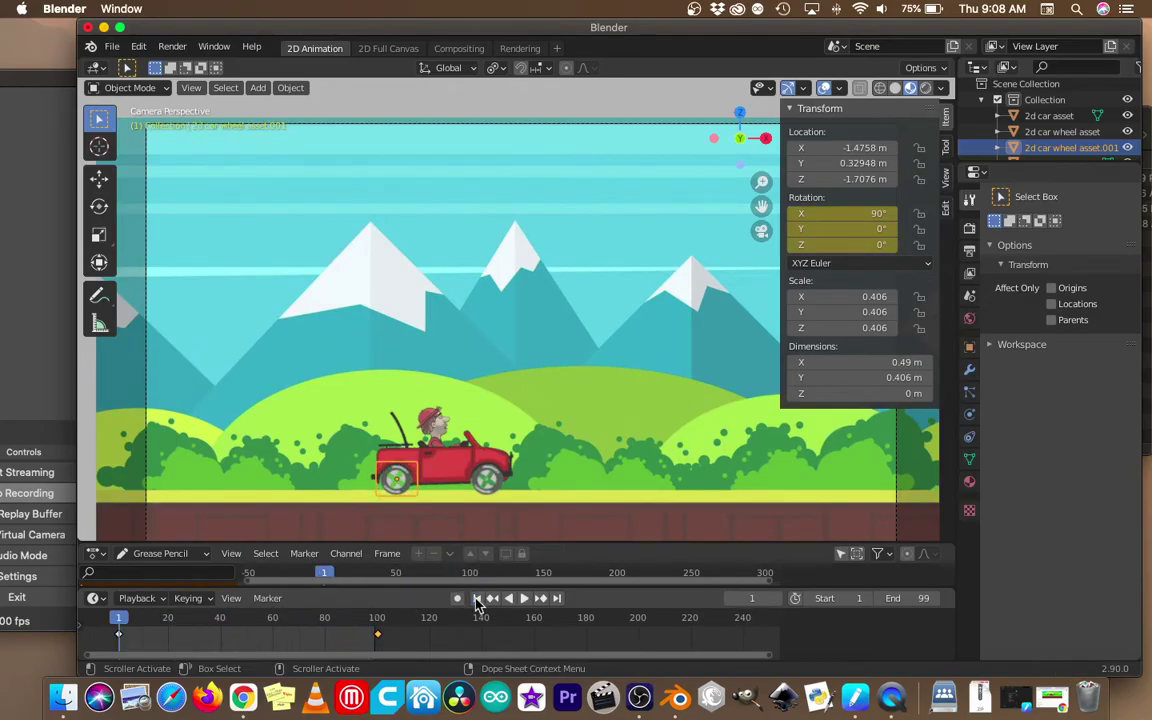
Add an Array modifier with a count of 4 to the roadtrip background and inspect the repeated strip in perspective and camera view.
{"action": "left_click", "coordinate": [345, 395]}
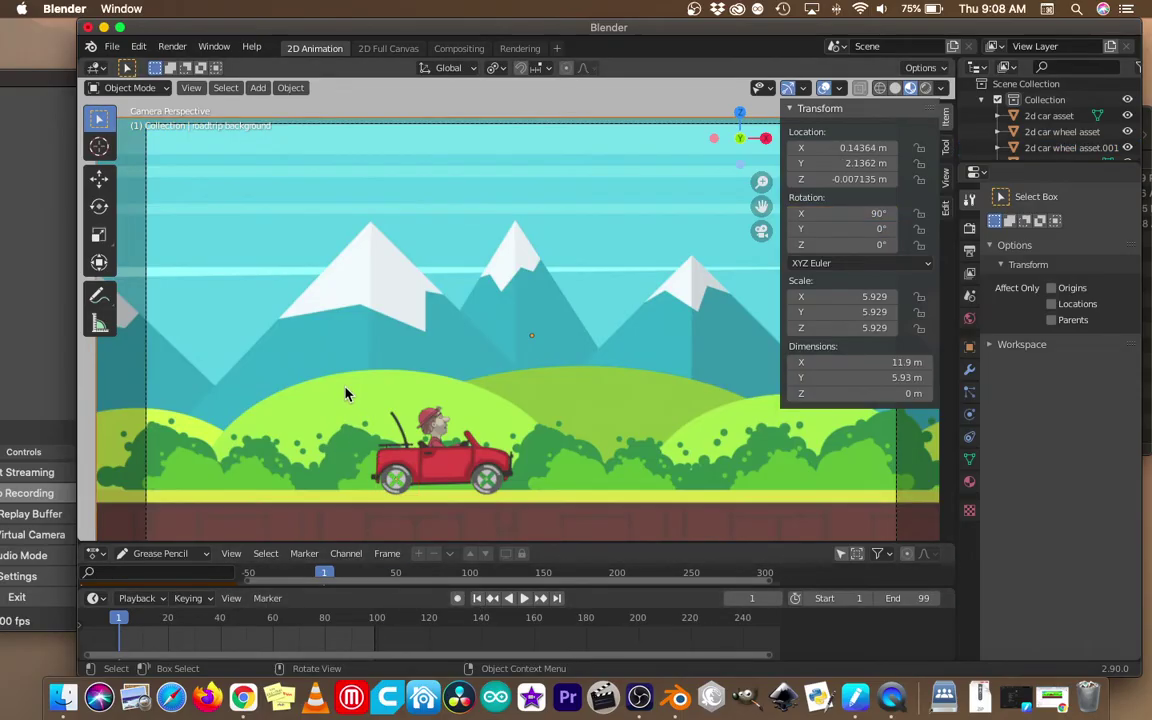
{"action": "key", "text": "shift"}
{"action": "scroll", "coordinate": [345, 395], "scroll_direction": "down", "scroll_amount": 7}
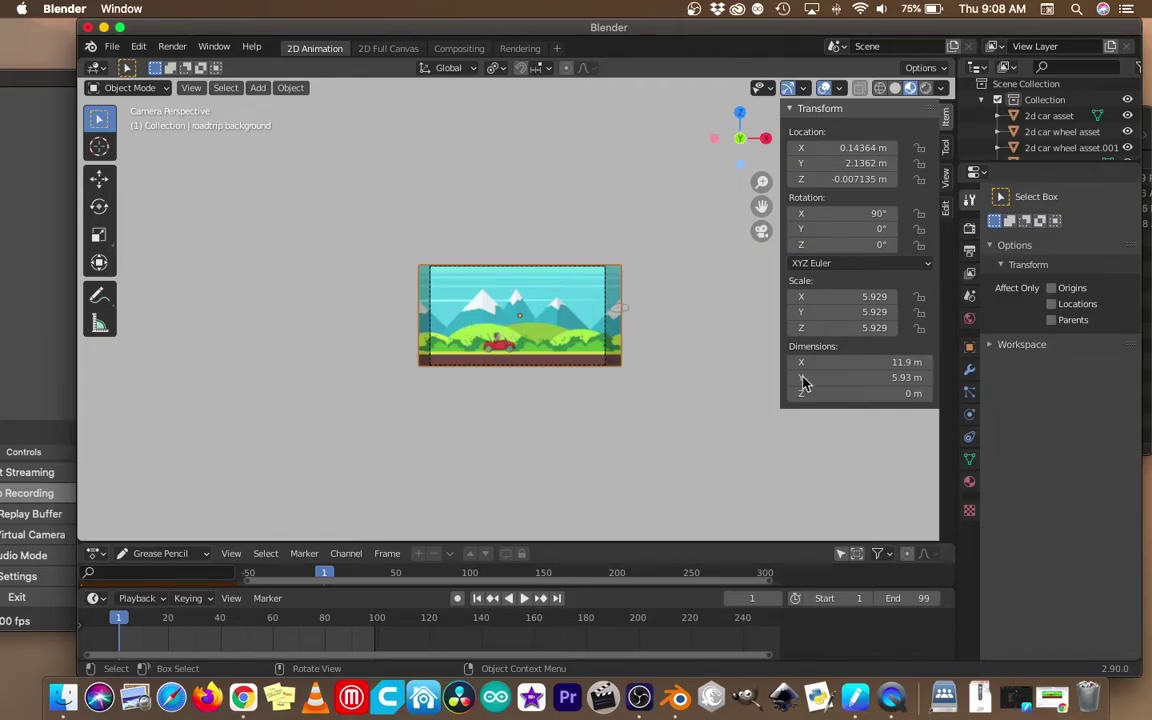
{"action": "left_click", "coordinate": [968, 372]}
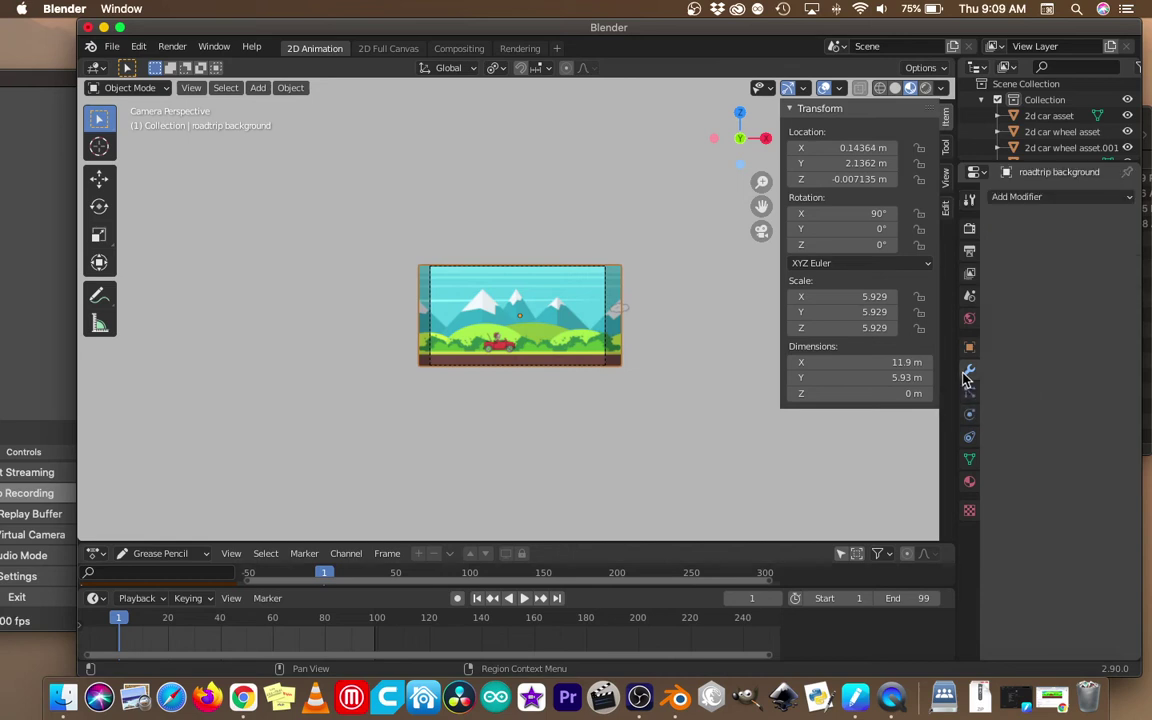
{"action": "left_click", "coordinate": [1034, 198]}
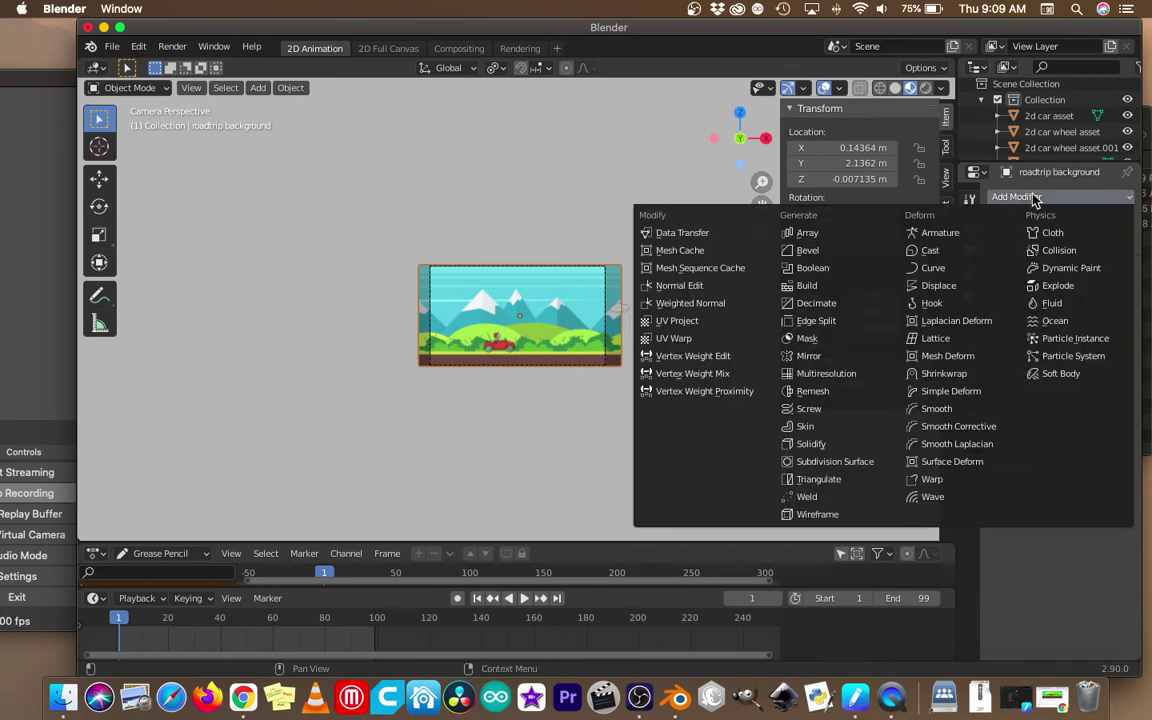
{"action": "left_click", "coordinate": [808, 233]}
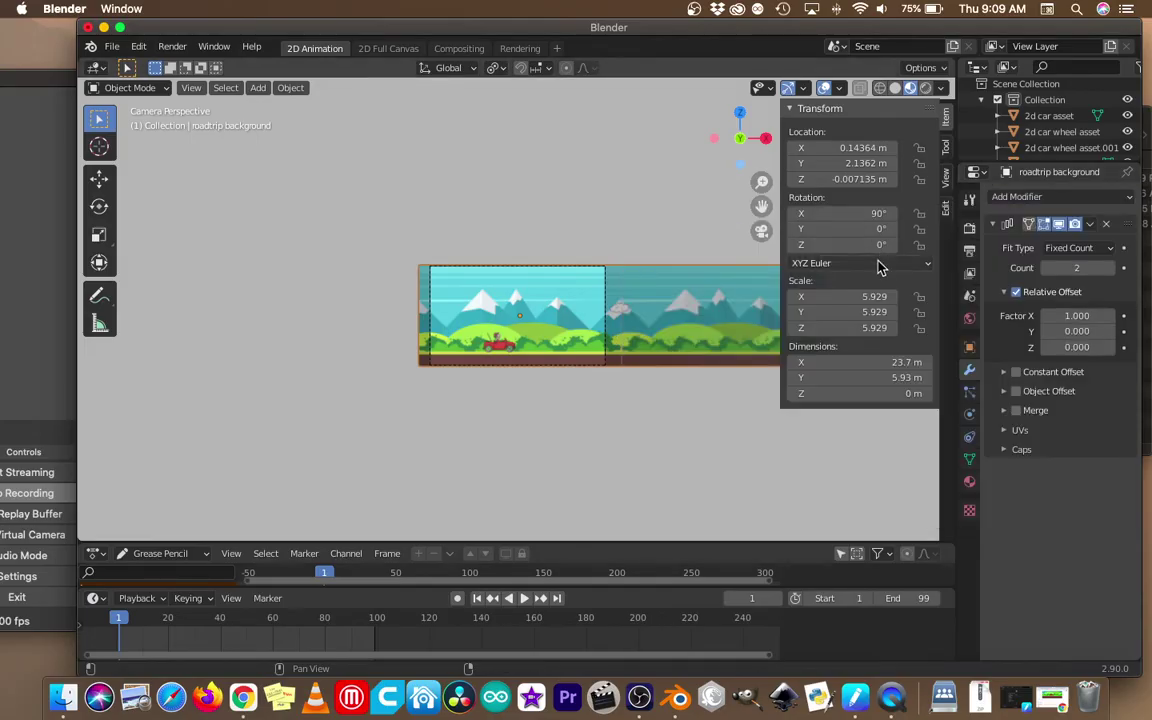
{"action": "middle_click_drag", "start_coordinate": [645, 481], "coordinate": [424, 514], "text": "shift"}
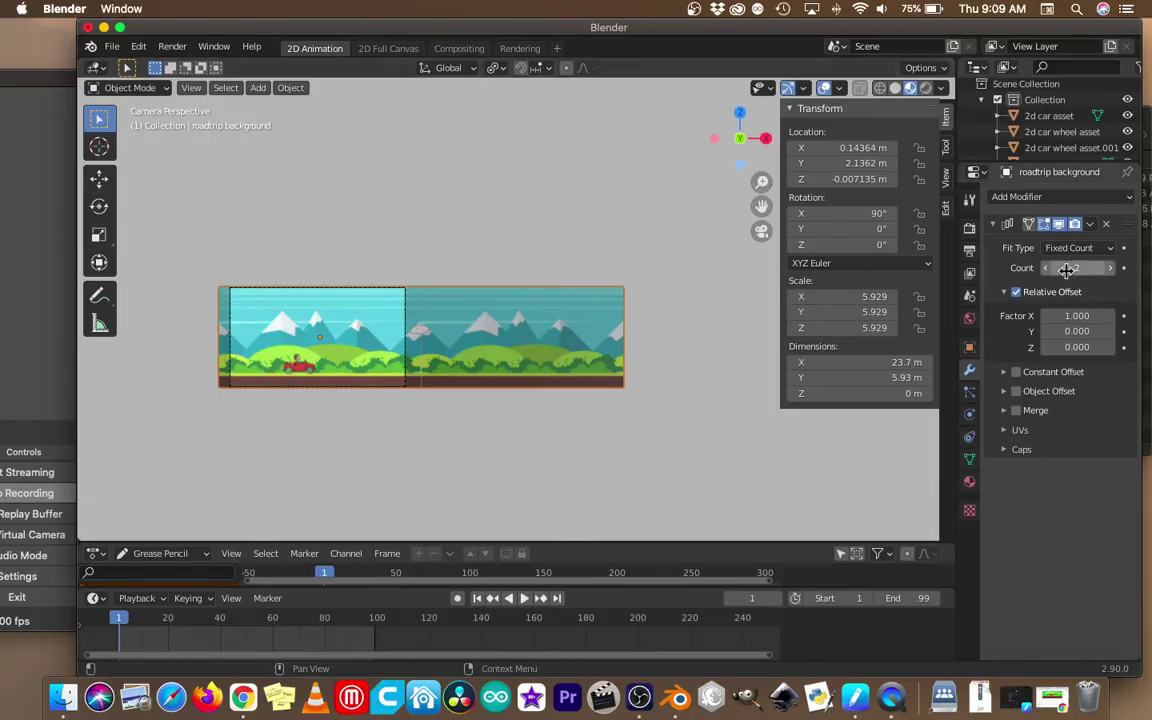
{"action": "left_click", "coordinate": [1109, 268]}
{"action": "left_click", "coordinate": [1109, 268]}
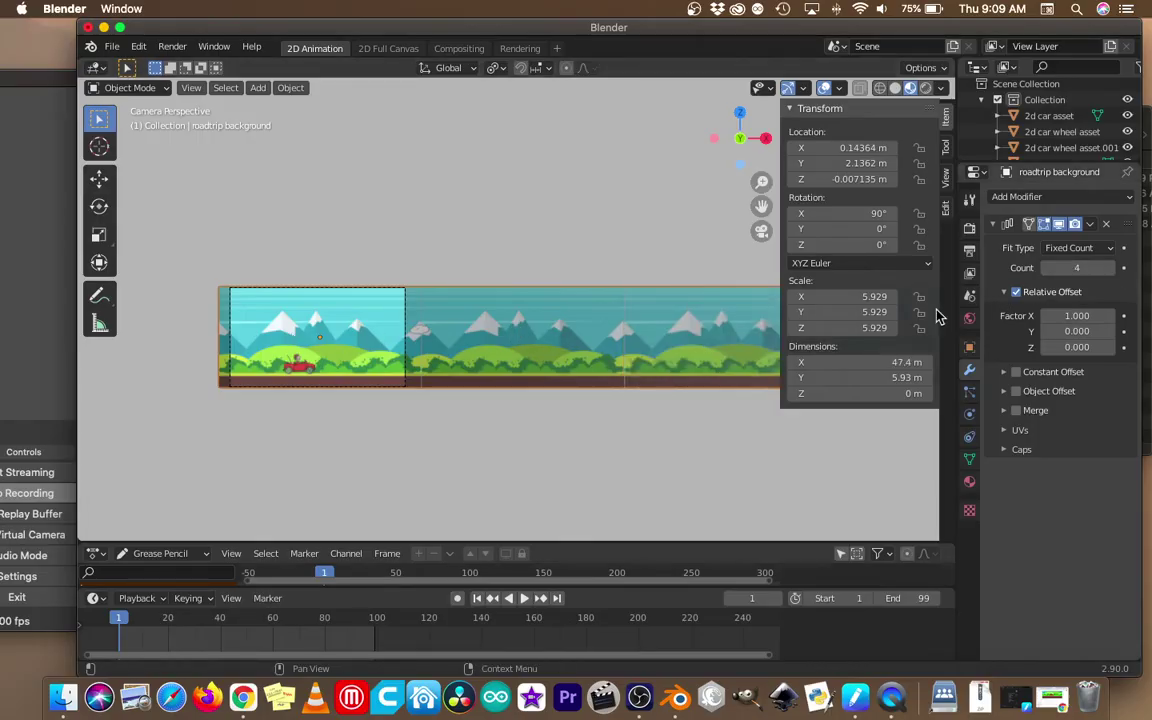
{"action": "middle_click_drag", "start_coordinate": [496, 494], "coordinate": [546, 502]}
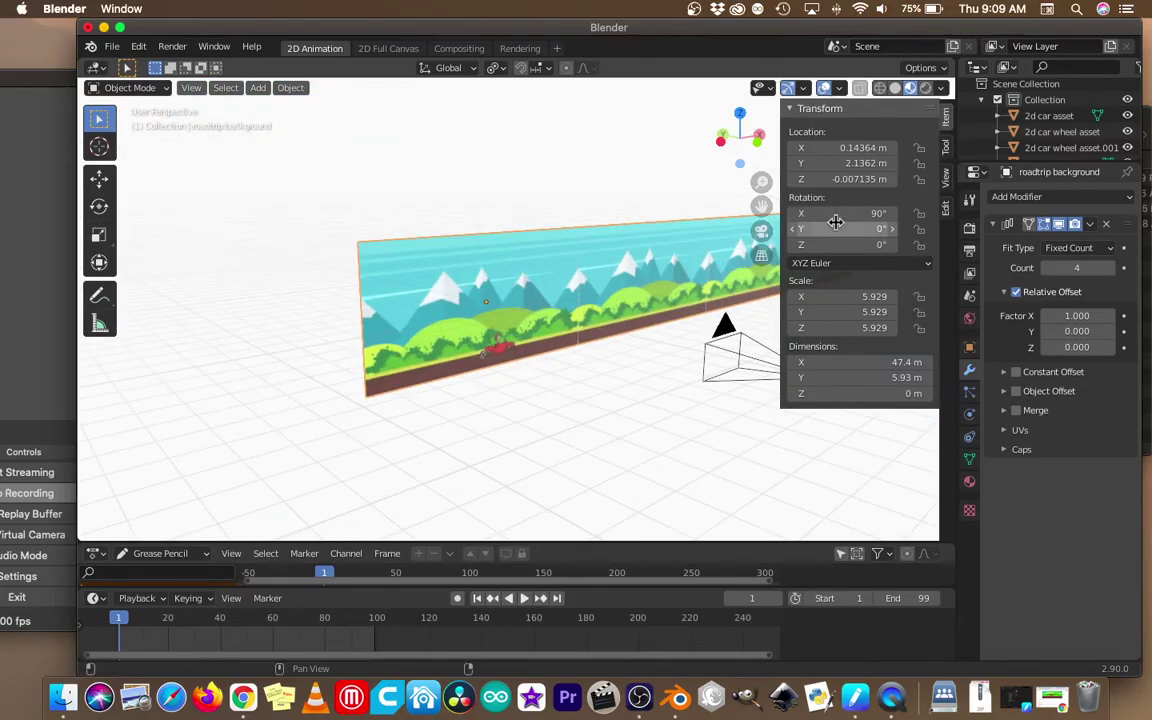
{"action": "left_click", "coordinate": [761, 231]}
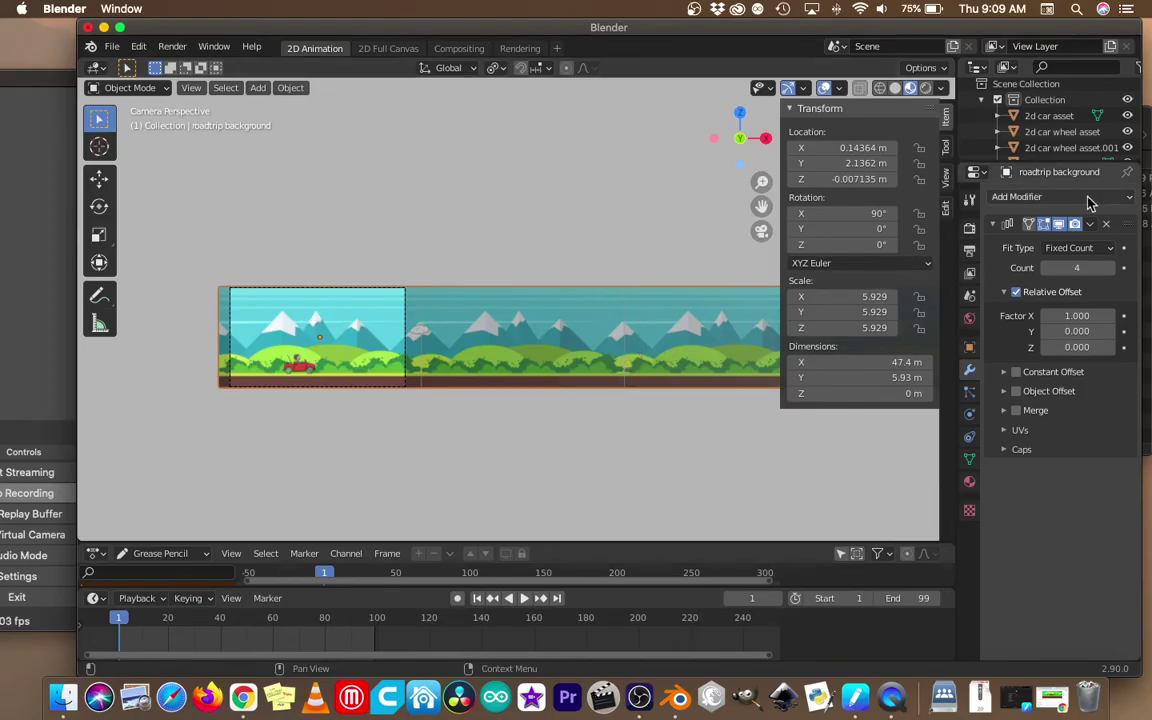
Collapse the Array modifier's settings and insert a Location keyframe for the roadtrip background at frame 1.
{"action": "left_click", "coordinate": [992, 223]}
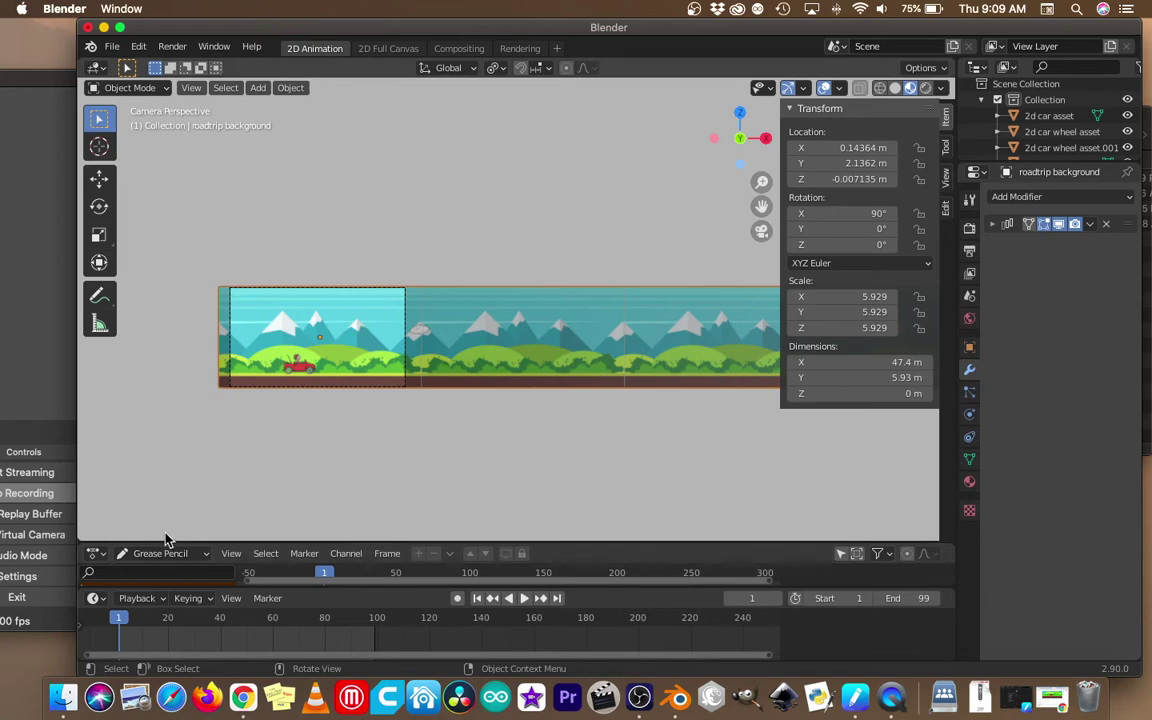
{"action": "key", "text": "i"}
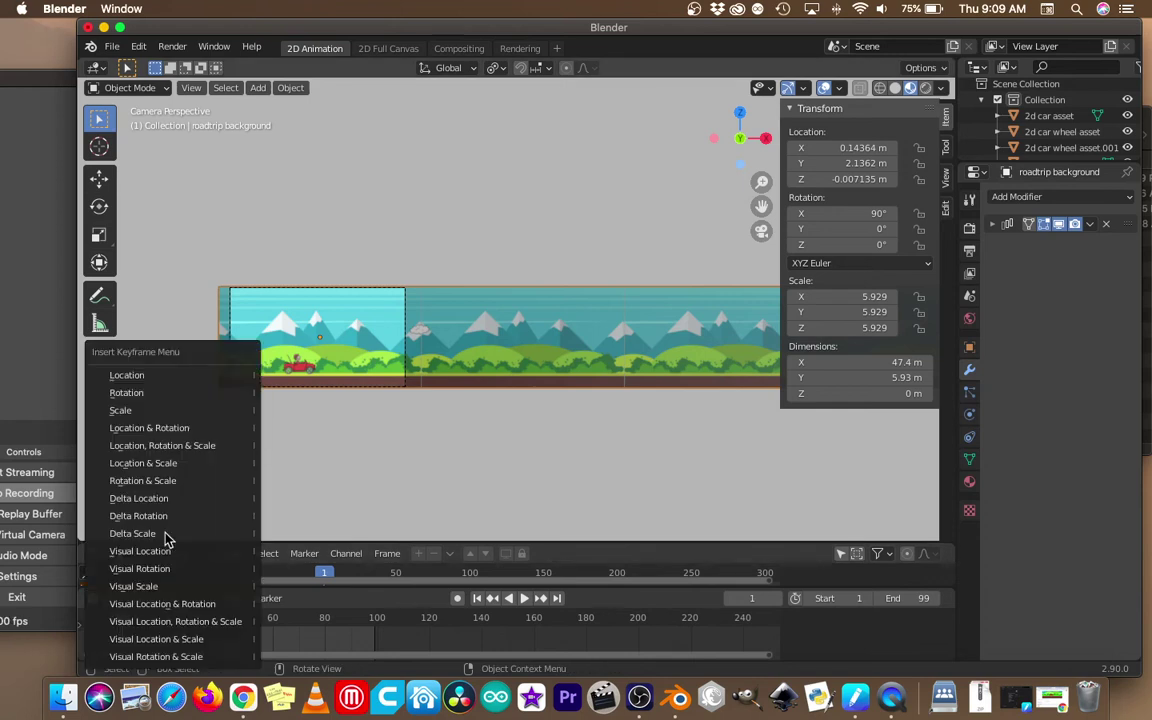
{"action": "left_click", "coordinate": [128, 377]}
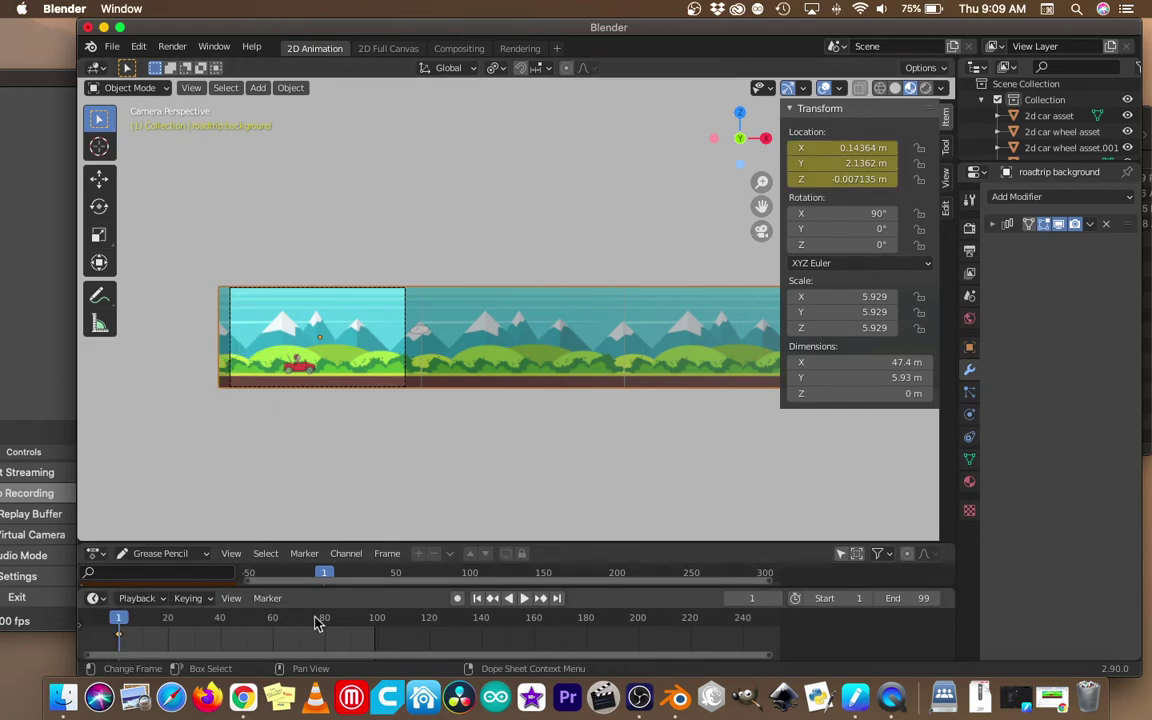
Go to frame 100 and move the roadtrip background about -36.34 m along the X axis, onto its last repeat behind the car.
{"action": "left_click", "coordinate": [377, 619]}
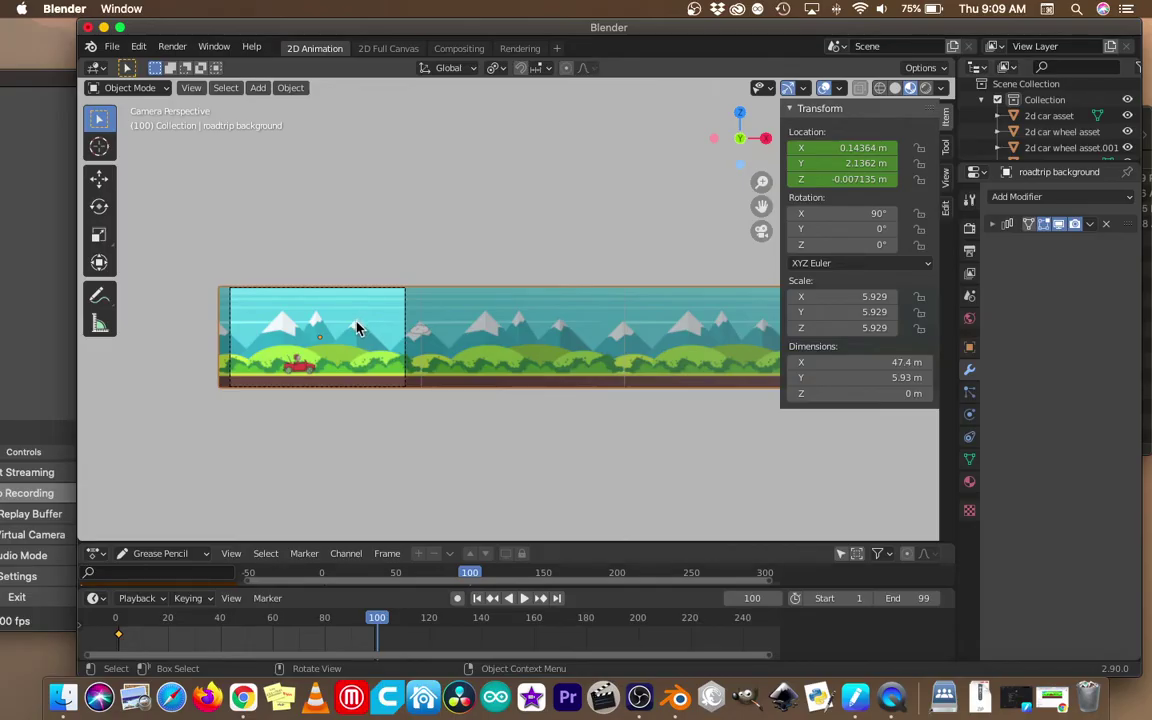
{"action": "left_click", "coordinate": [758, 232]}
{"action": "left_click", "coordinate": [758, 232]}
{"action": "scroll", "coordinate": [280, 390], "scroll_direction": "up", "scroll_amount": 8}
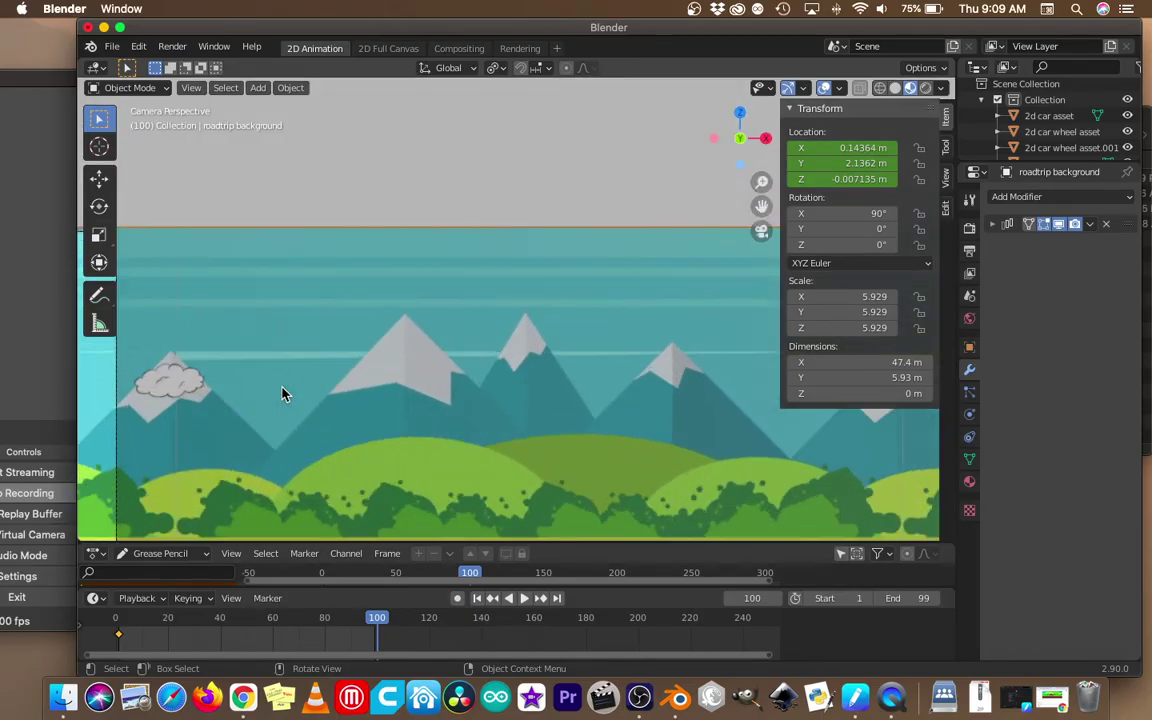
{"action": "key", "text": "Home"}
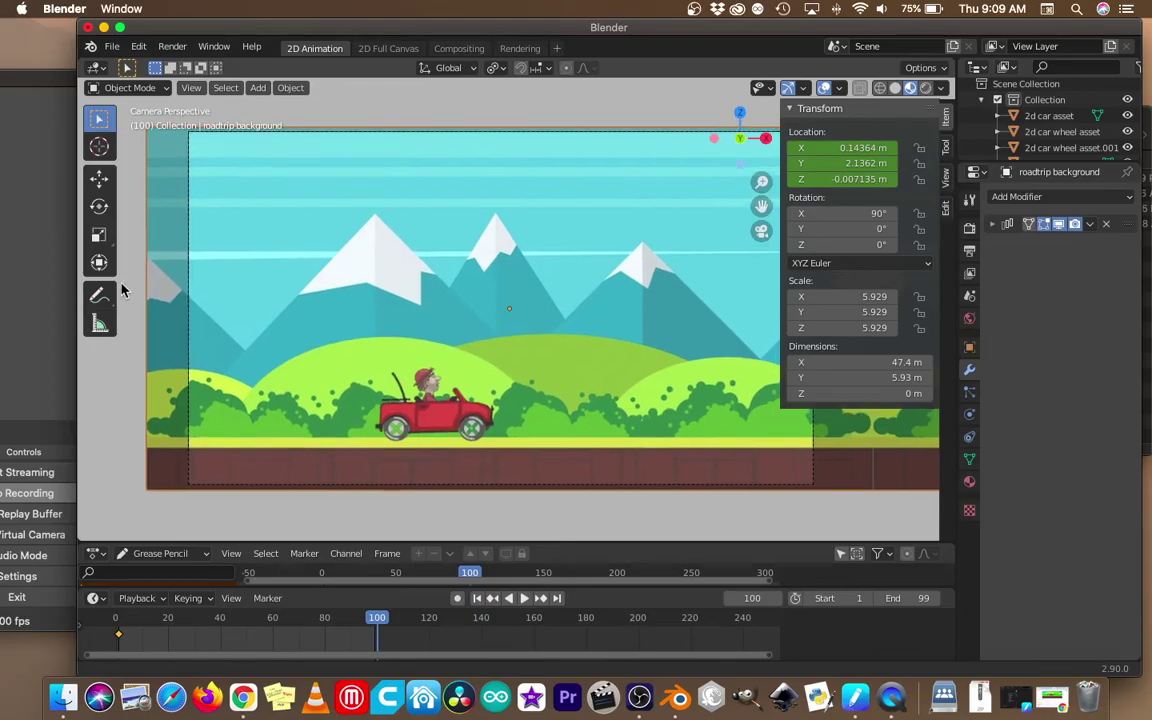
{"action": "scroll", "coordinate": [240, 340], "scroll_direction": "up", "scroll_amount": 4}
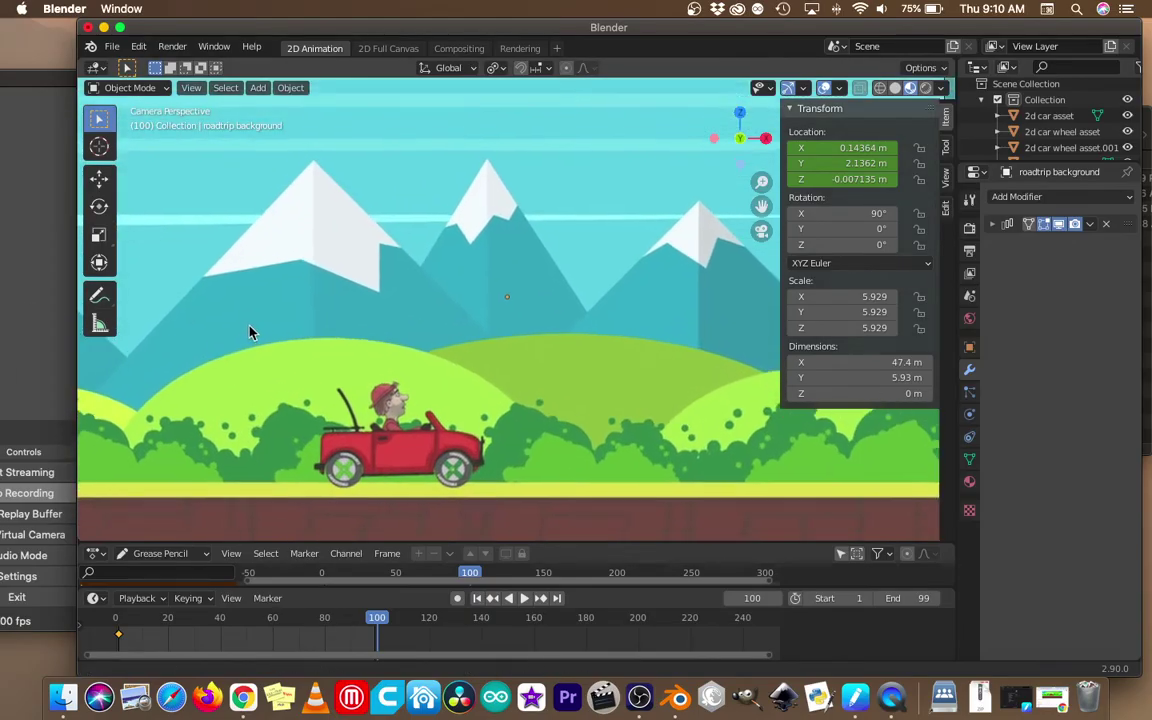
{"action": "middle_click_drag", "start_coordinate": [252, 325], "coordinate": [244, 273], "text": "shift"}
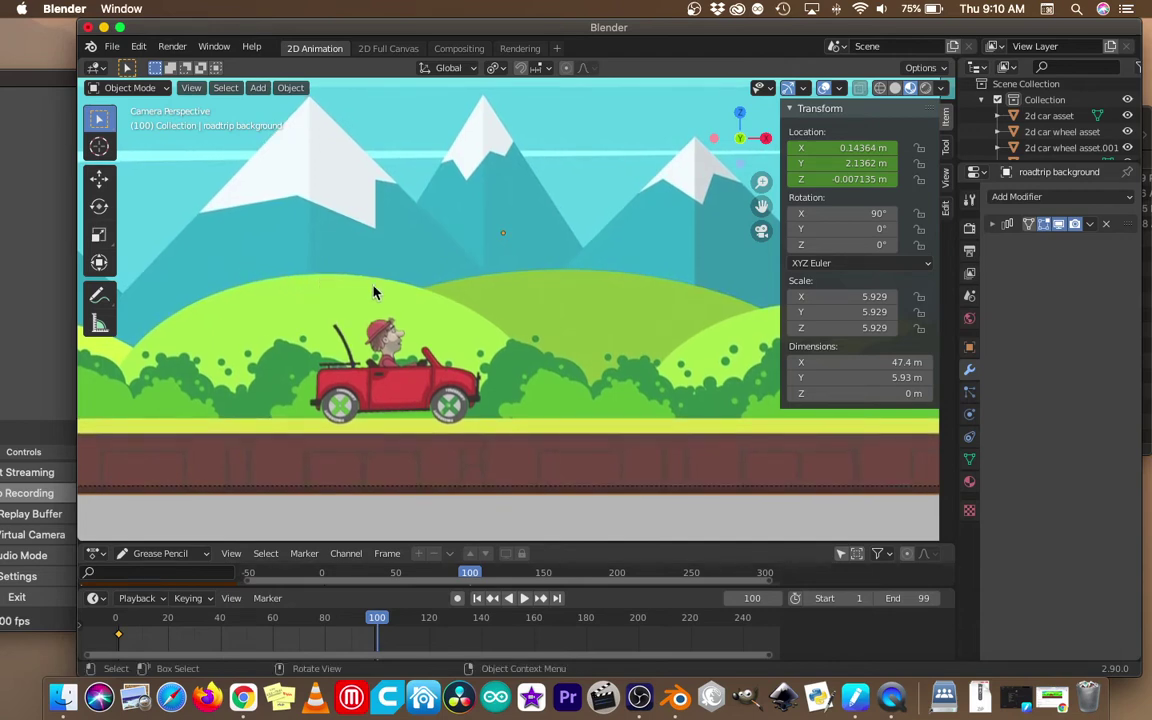
{"action": "key", "text": "g"}
{"action": "key", "text": "x"}
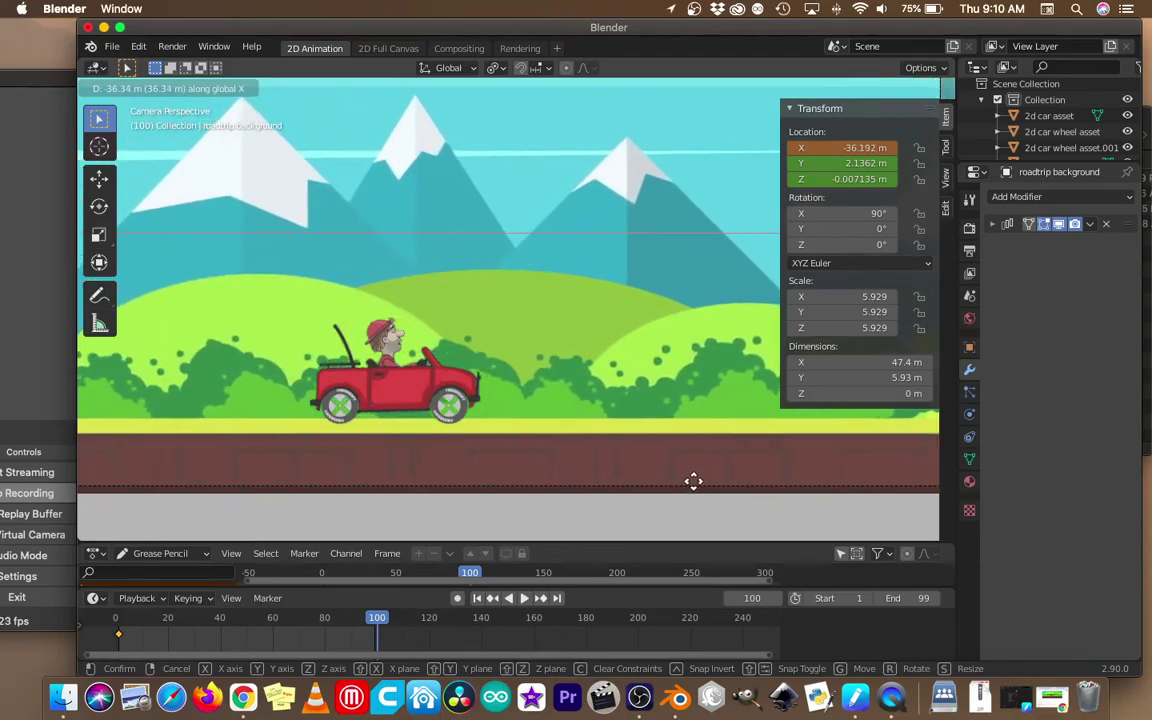
{"action": "left_click", "coordinate": [693, 480]}
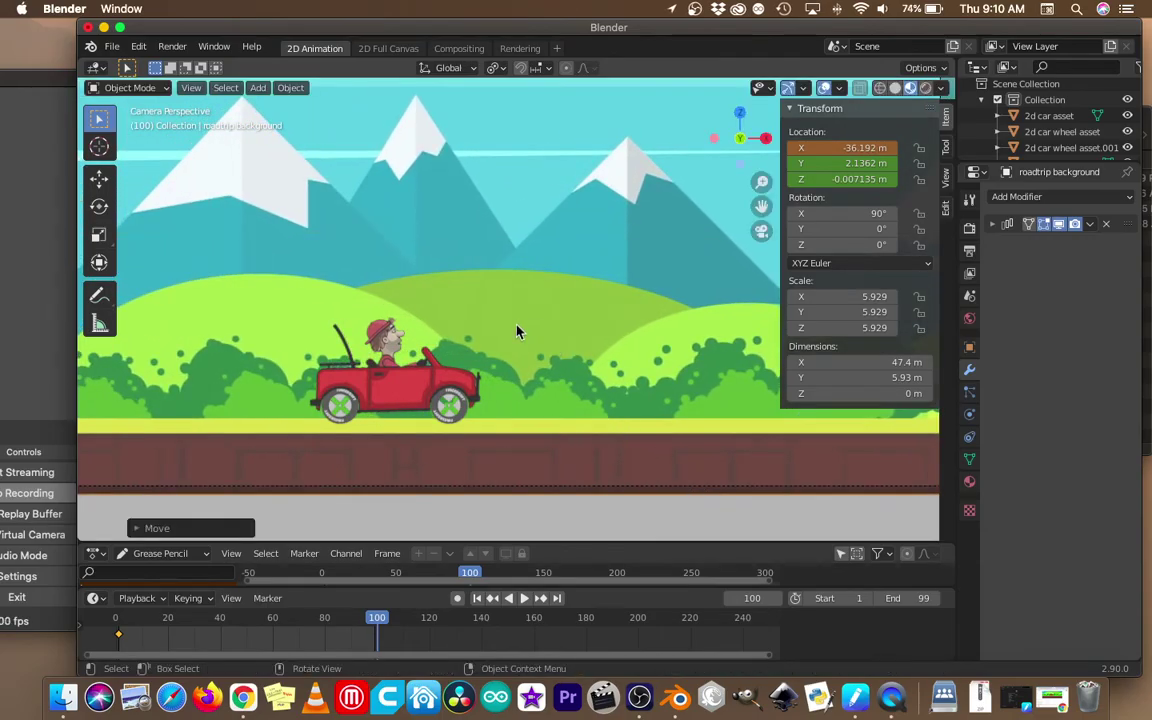
Nudge the background to about X -35.43 m and Z -0.052 m to match its starting view, and insert a Location keyframe at frame 100.
{"action": "key", "text": "g"}
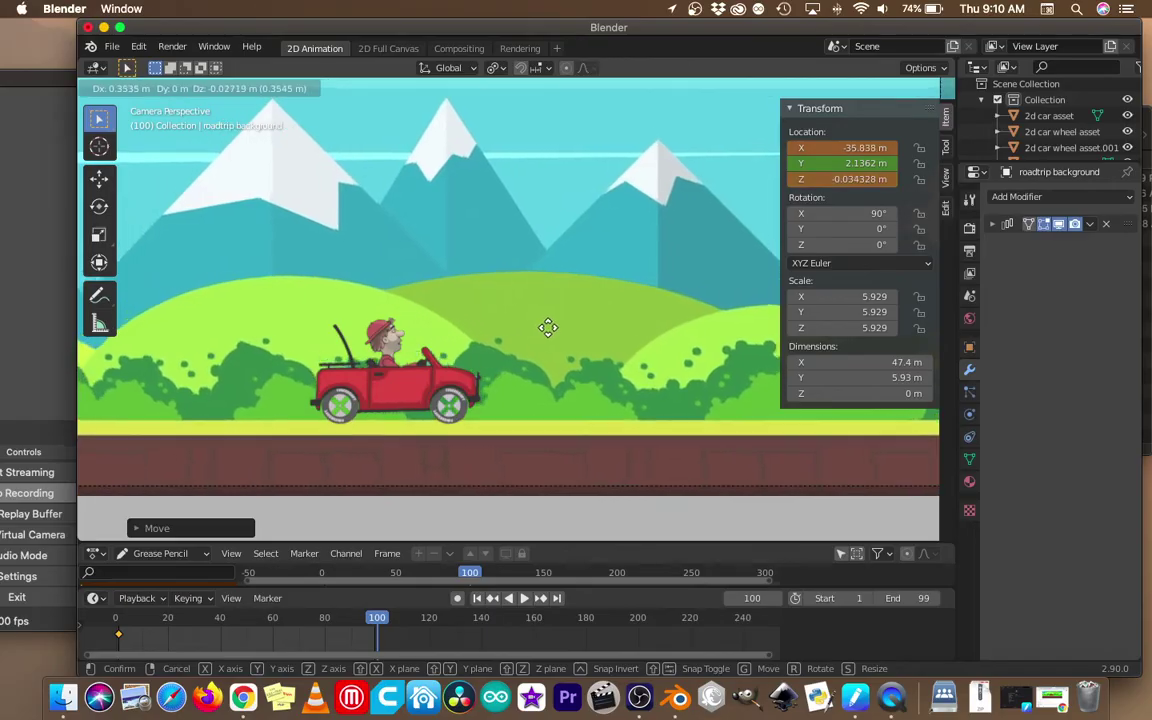
{"action": "left_click", "coordinate": [548, 327]}
{"action": "key", "text": "g"}
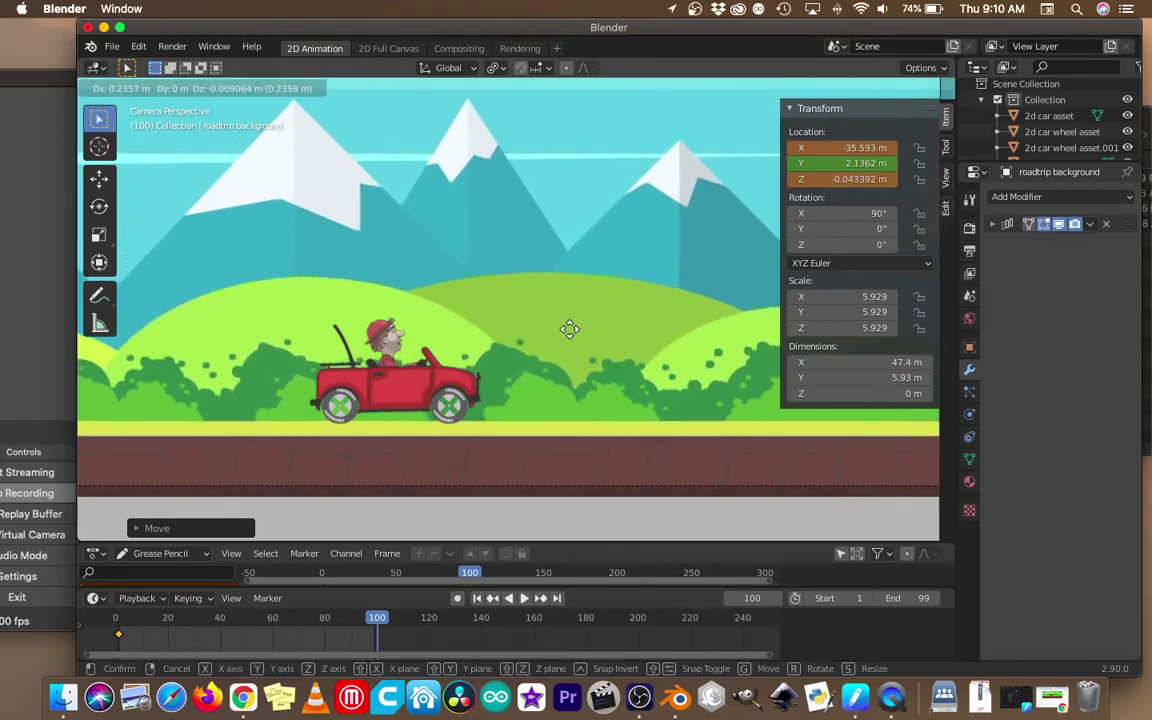
{"action": "left_click", "coordinate": [570, 331]}
{"action": "key", "text": "g"}
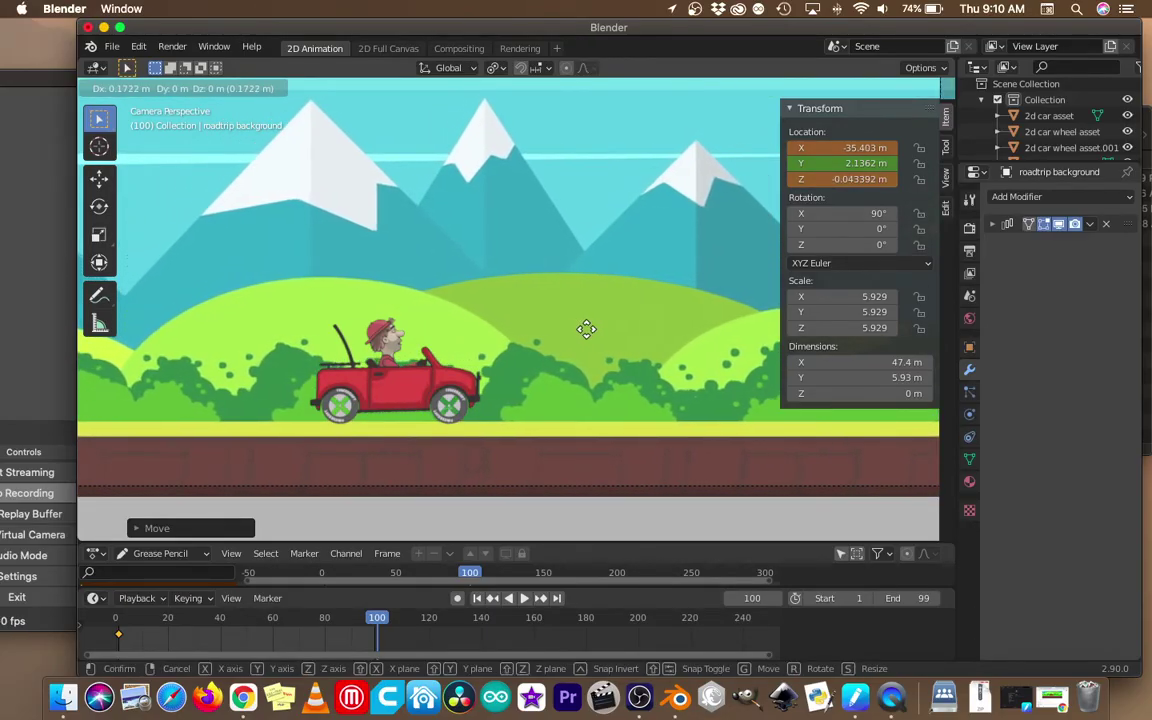
{"action": "left_click", "coordinate": [586, 329]}
{"action": "key", "text": "g"}
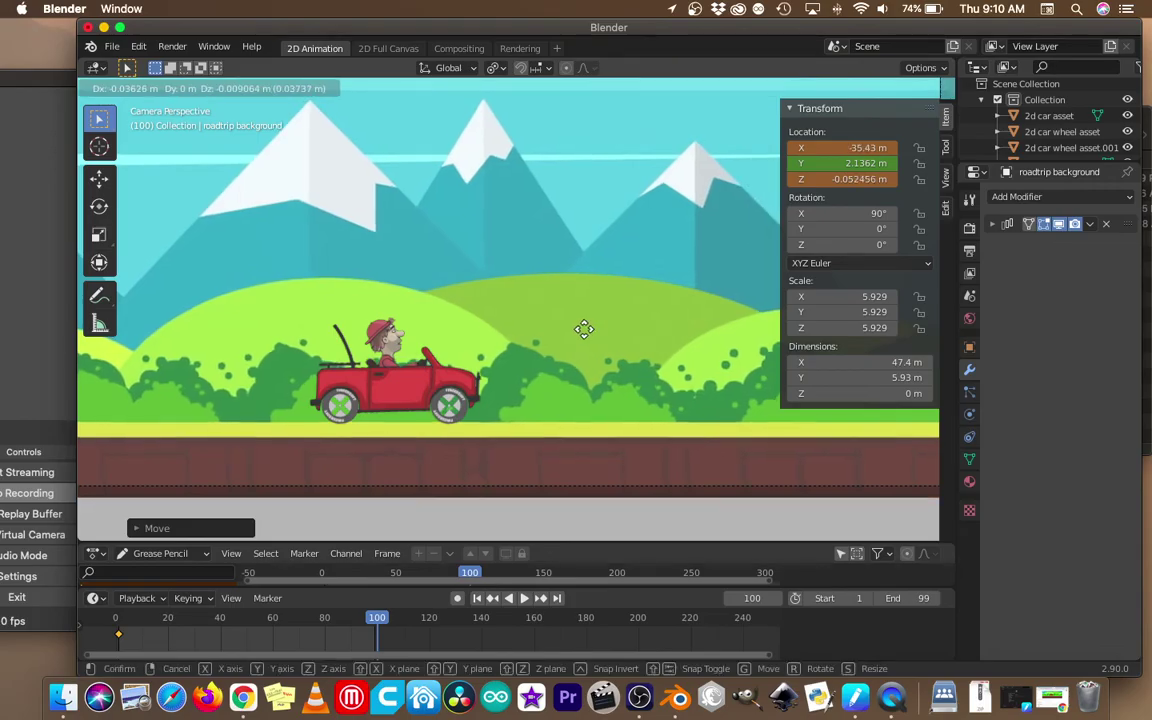
{"action": "left_click", "coordinate": [584, 329]}
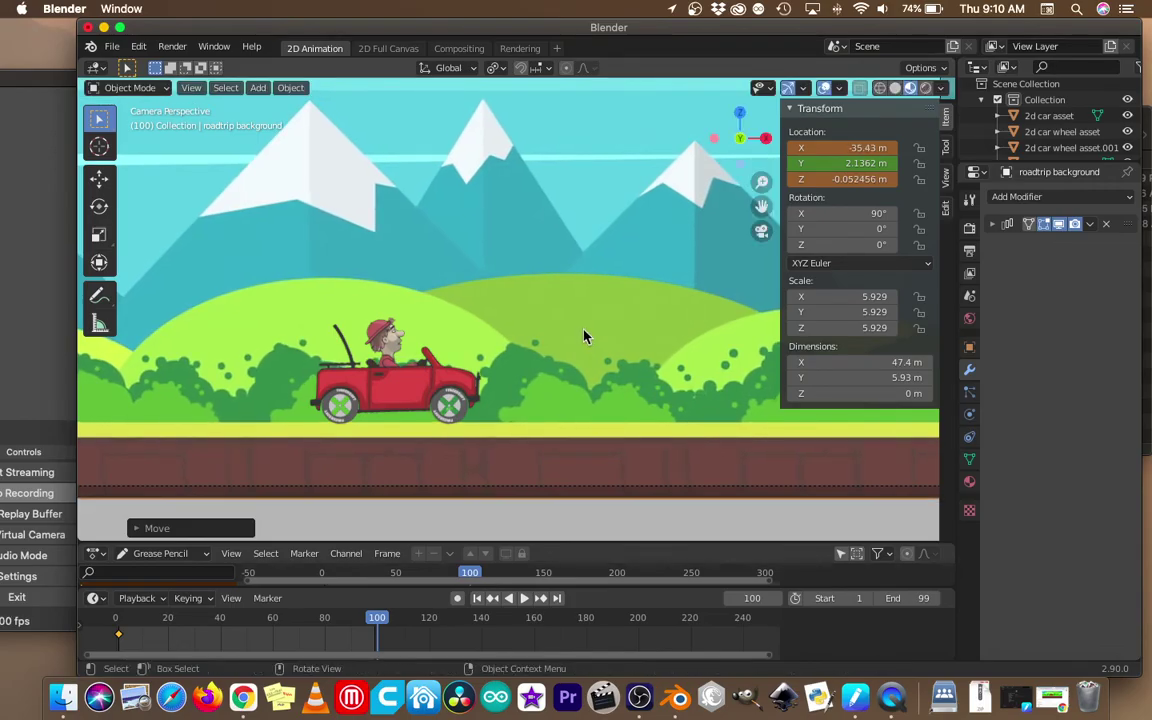
{"action": "key", "text": "i"}
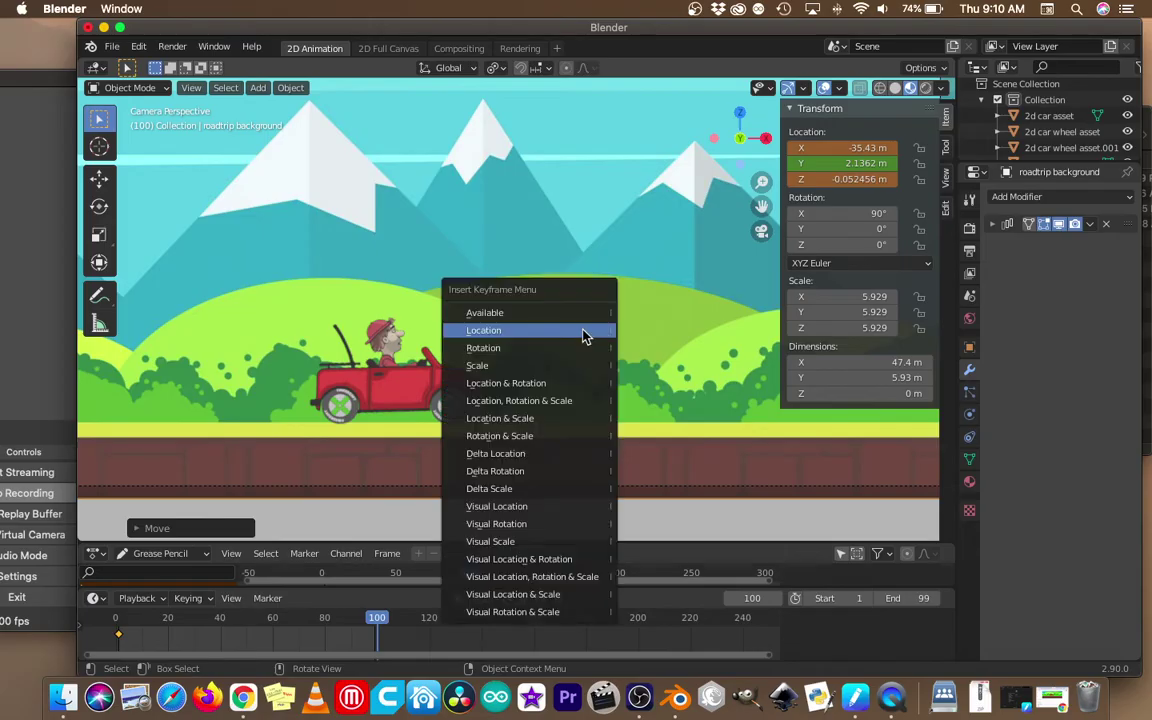
{"action": "left_click", "coordinate": [585, 336]}
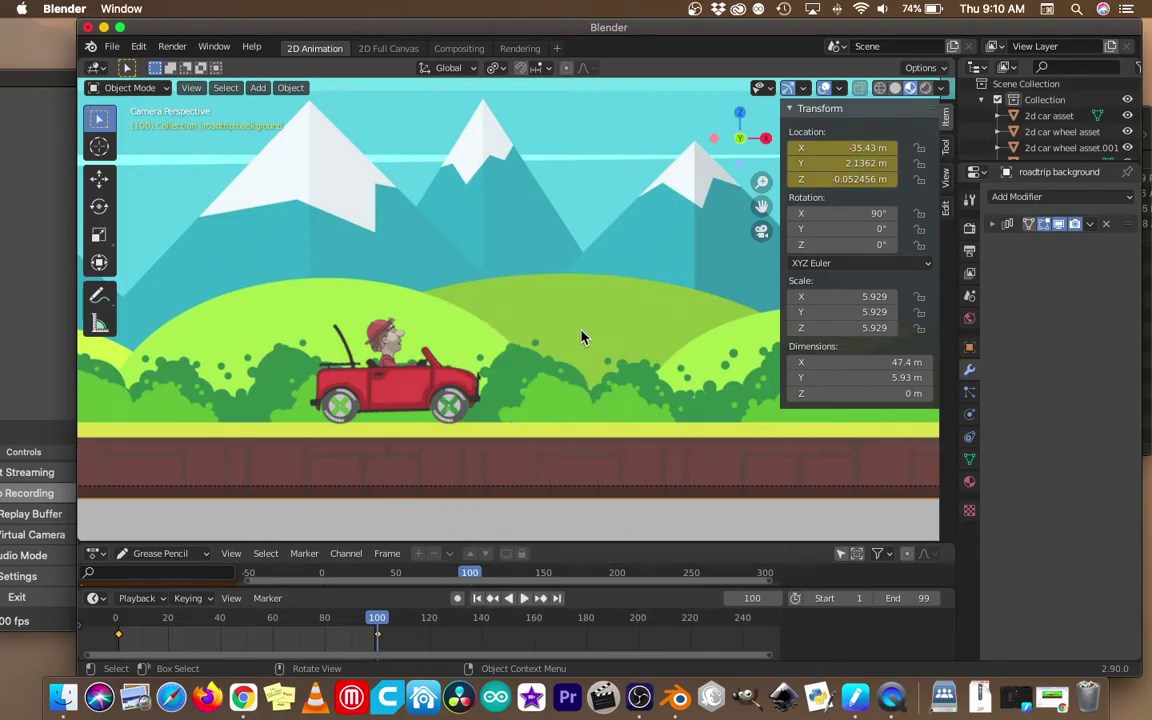
Play the animation to check the scrolling background's loop inside the camera frame, and return to frame 1.
{"action": "key", "text": "space"}
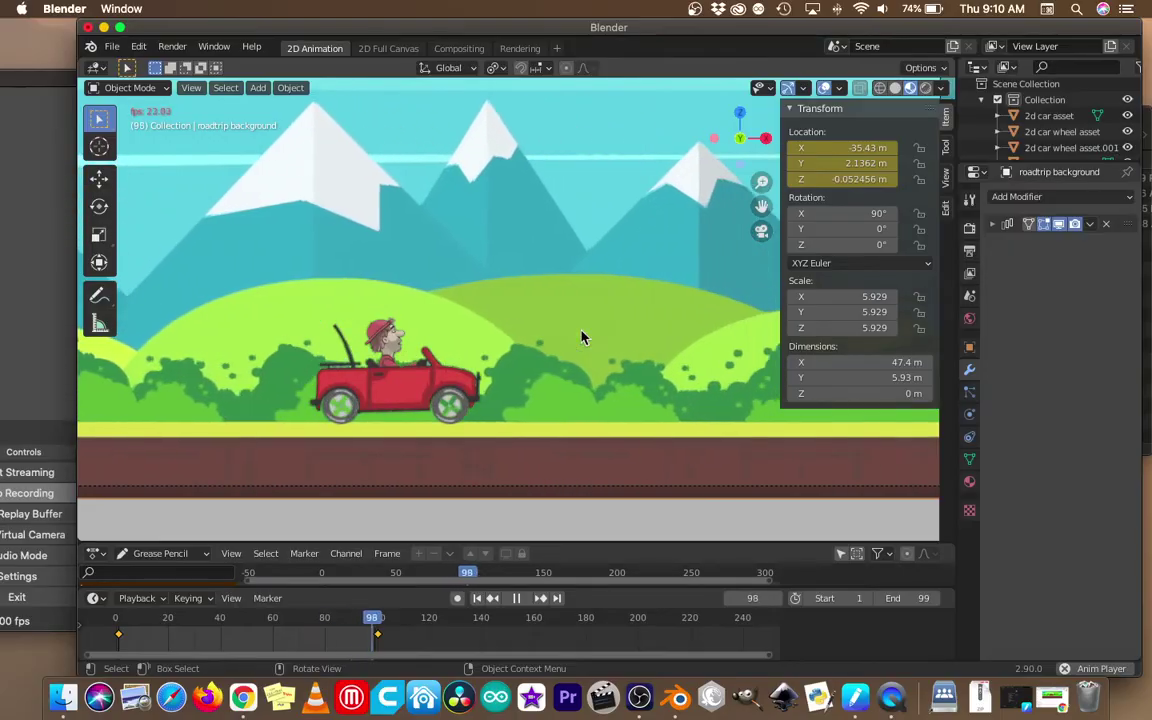
{"action": "scroll", "coordinate": [583, 334], "scroll_direction": "down", "scroll_amount": 3}
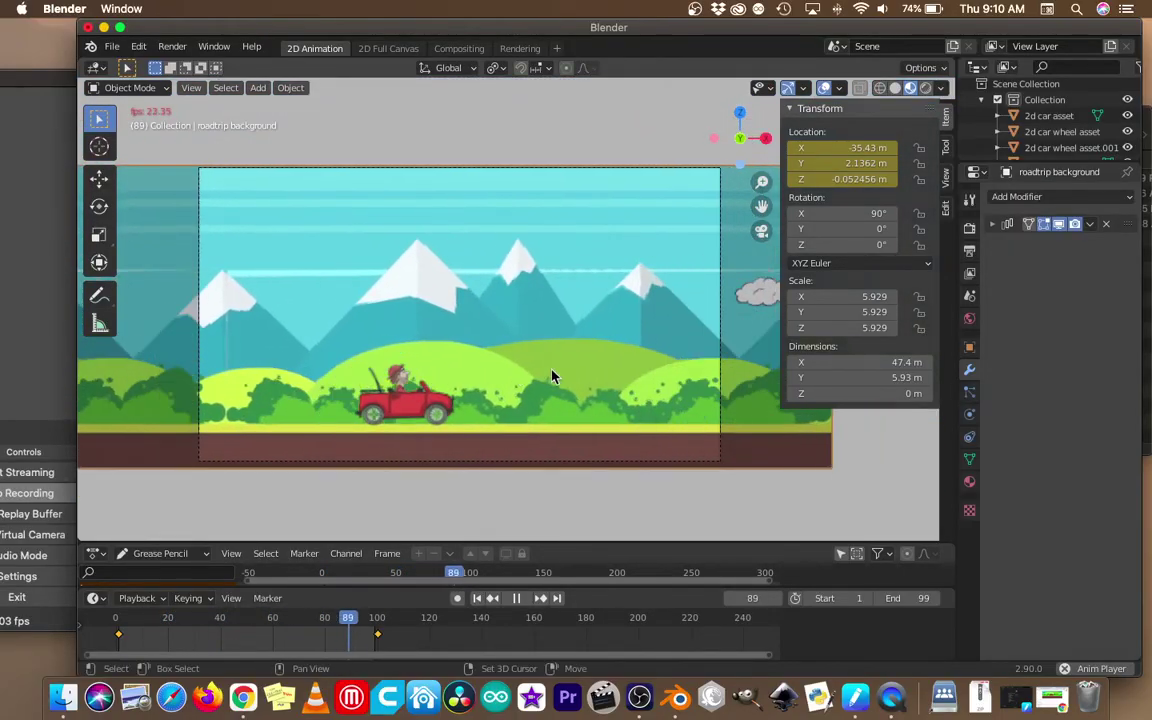
{"action": "scroll", "coordinate": [550, 377], "scroll_direction": "up", "scroll_amount": 3}
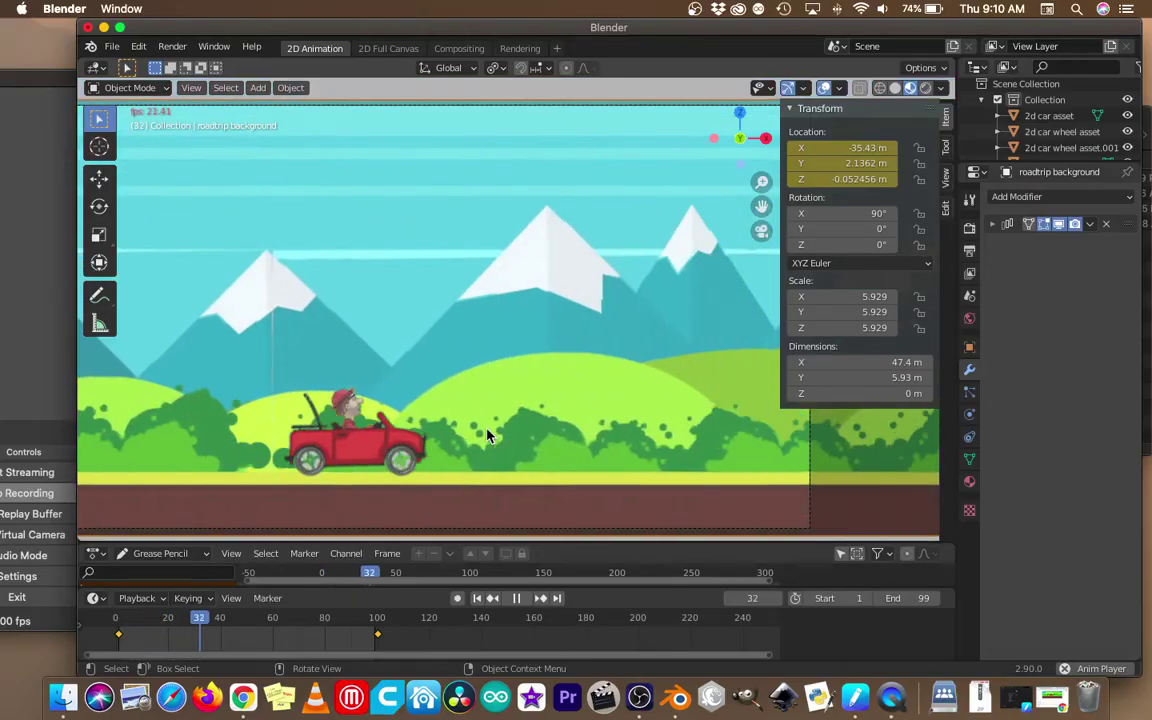
{"action": "key", "text": "space"}
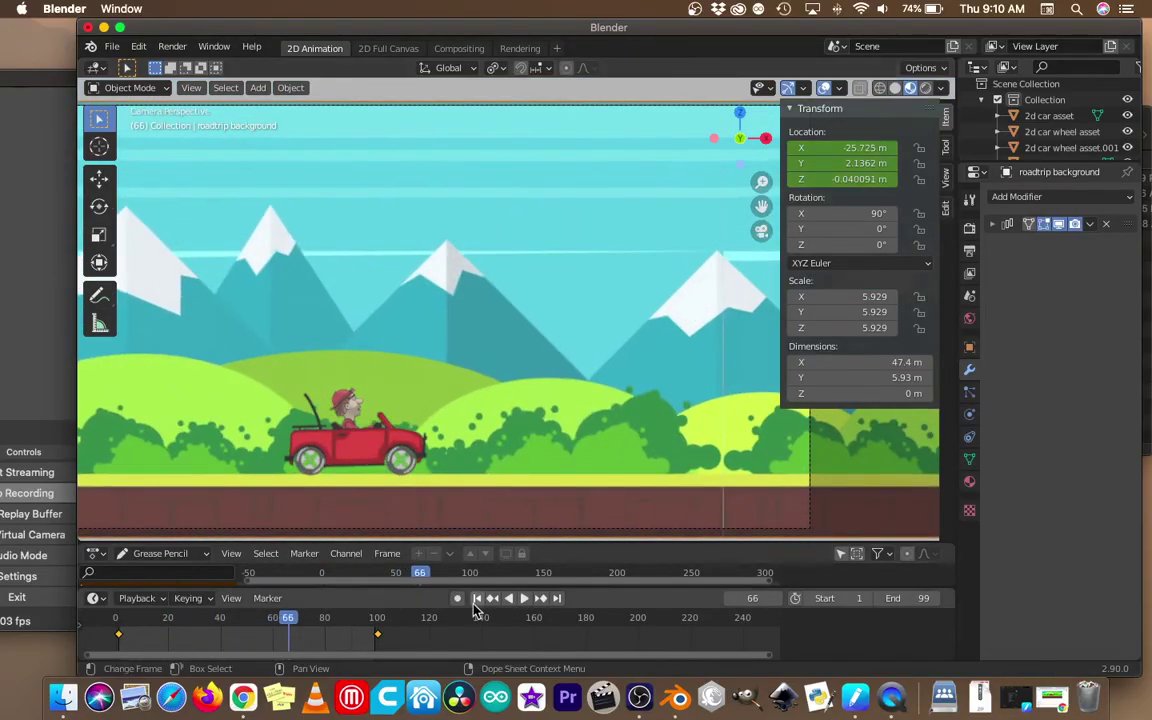
{"action": "left_click", "coordinate": [477, 600]}
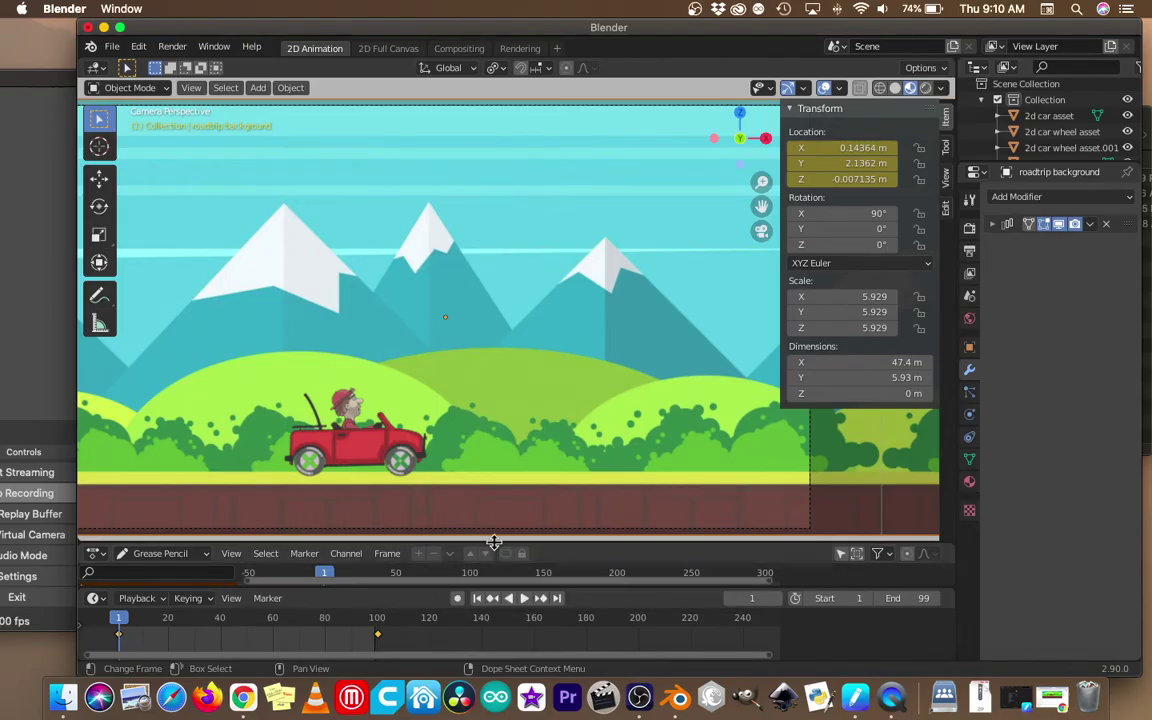
{"action": "scroll", "coordinate": [543, 494], "scroll_direction": "down", "scroll_amount": 3}
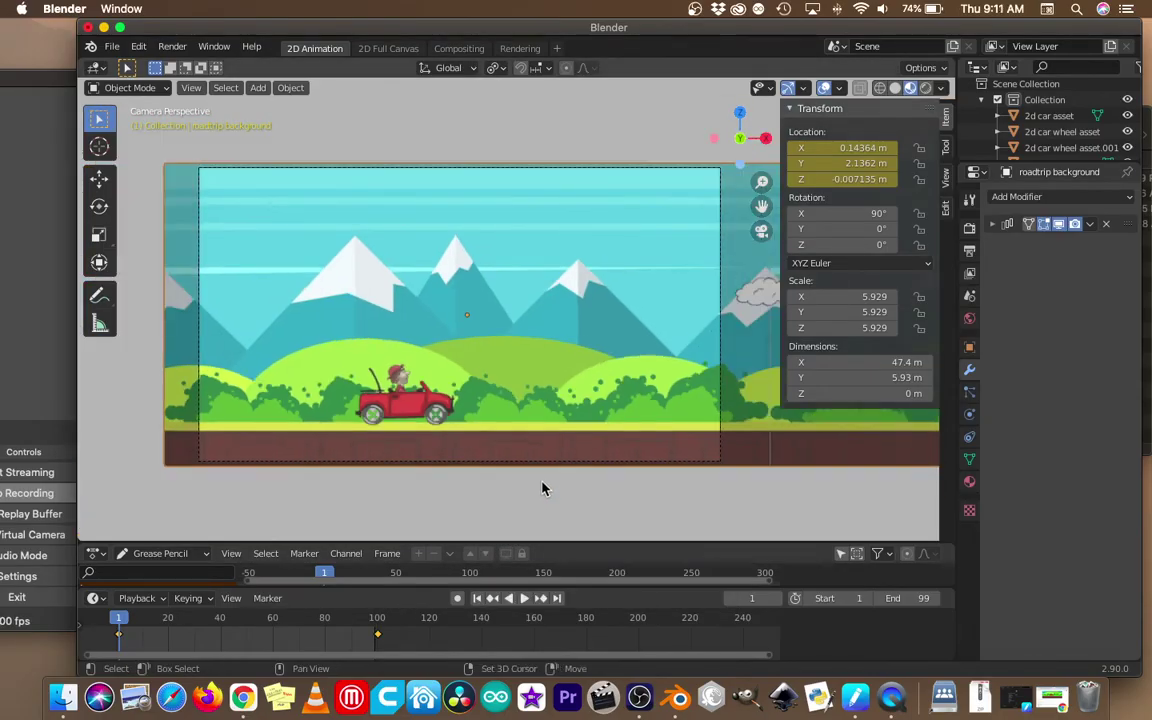
{"action": "middle_click_drag", "start_coordinate": [543, 486], "coordinate": [517, 496], "text": "shift"}
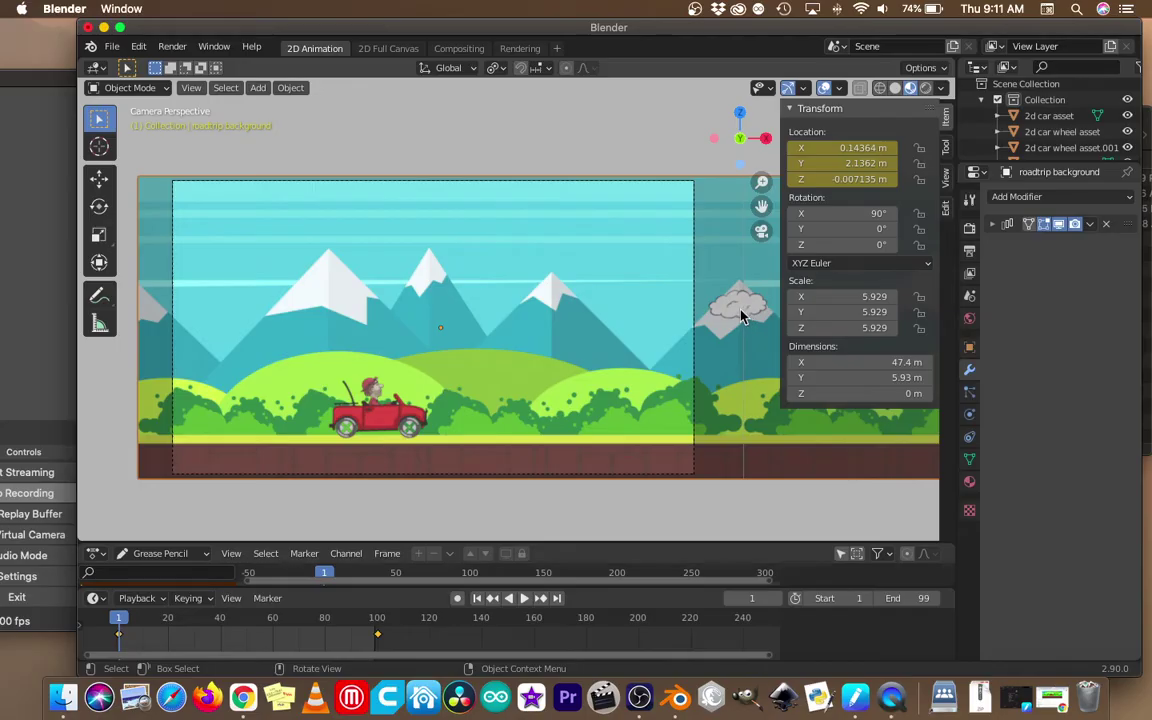
{"action": "left_click", "coordinate": [736, 317]}
{"action": "key", "text": "g"}
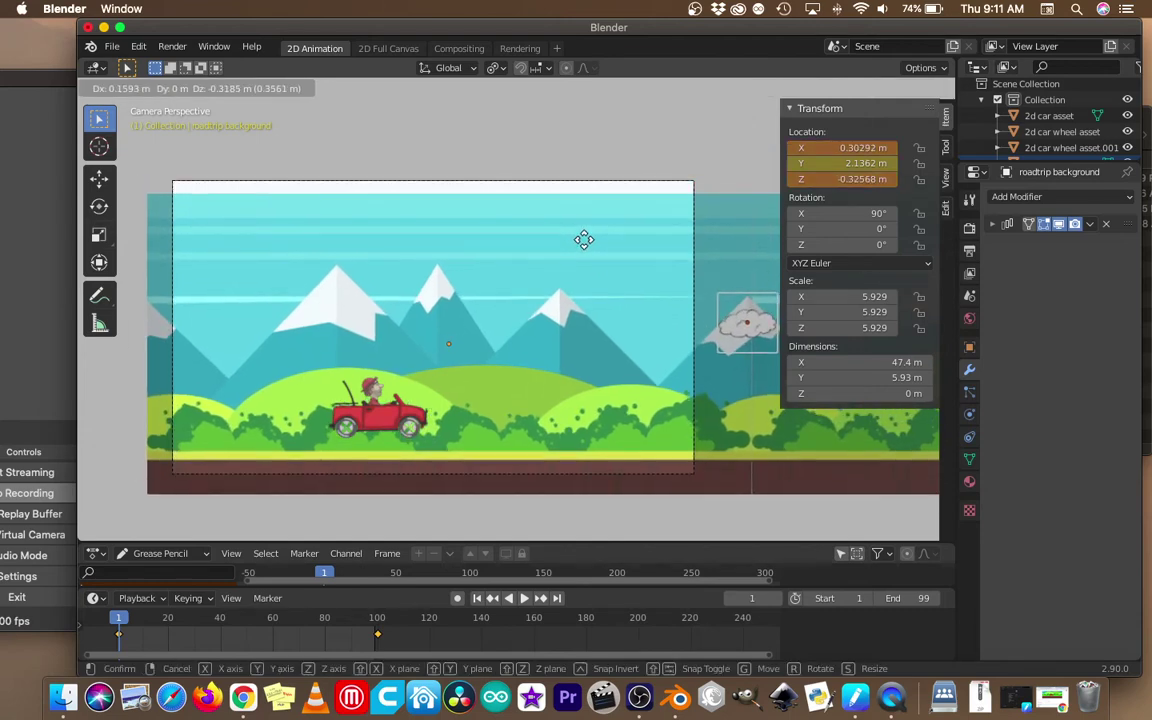
{"action": "left_click", "coordinate": [577, 222]}
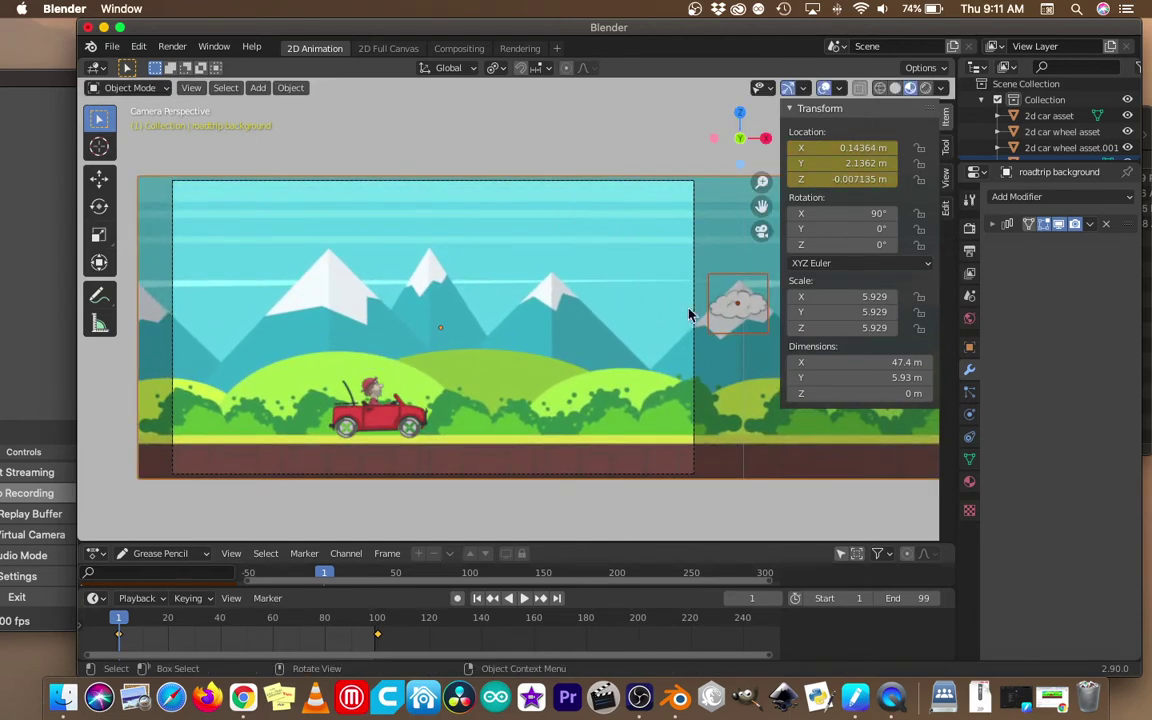
{"action": "left_click", "coordinate": [620, 113]}
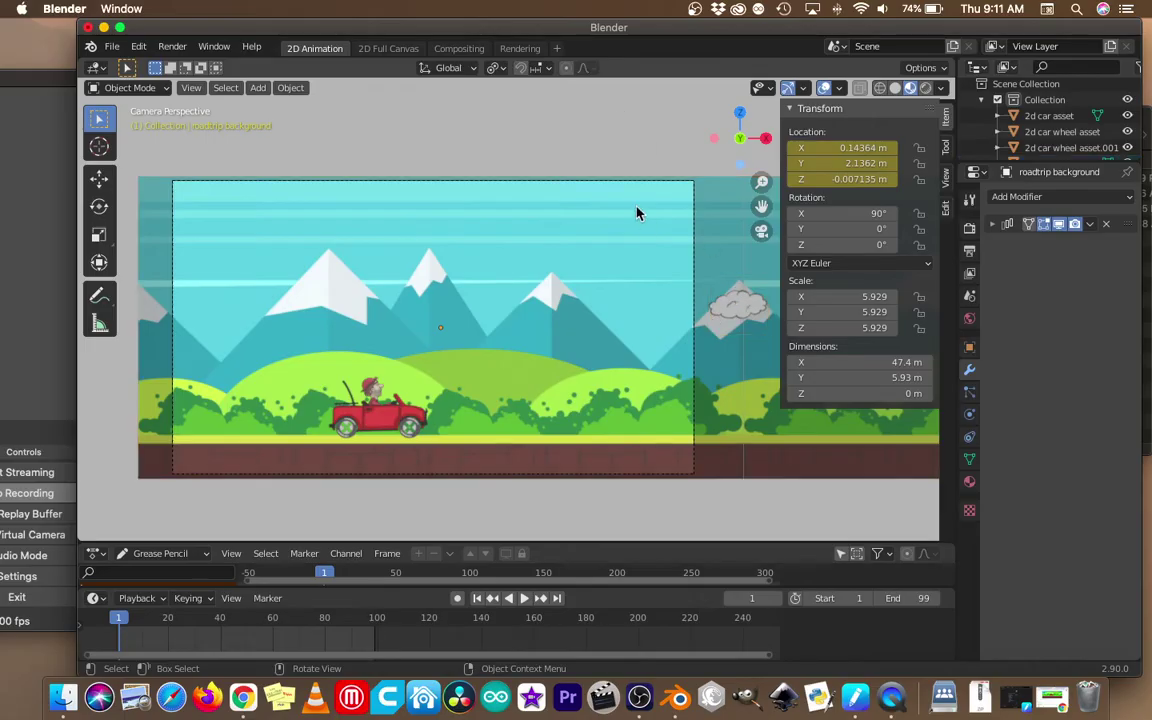
Move the 2d cloud sprite to about X 5.71 m, Z -0.23 m, outside the camera frame, and insert a Location keyframe at frame 1.
{"action": "left_click", "coordinate": [736, 316]}
{"action": "key", "text": "g"}
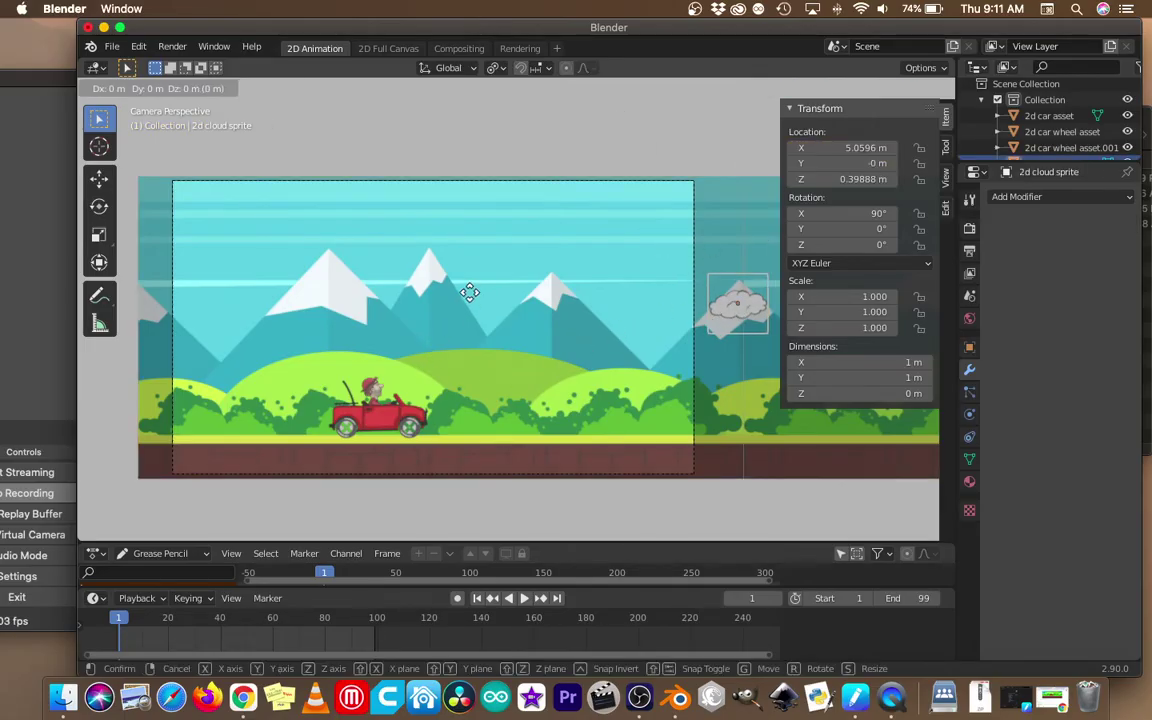
{"action": "left_click", "coordinate": [509, 330]}
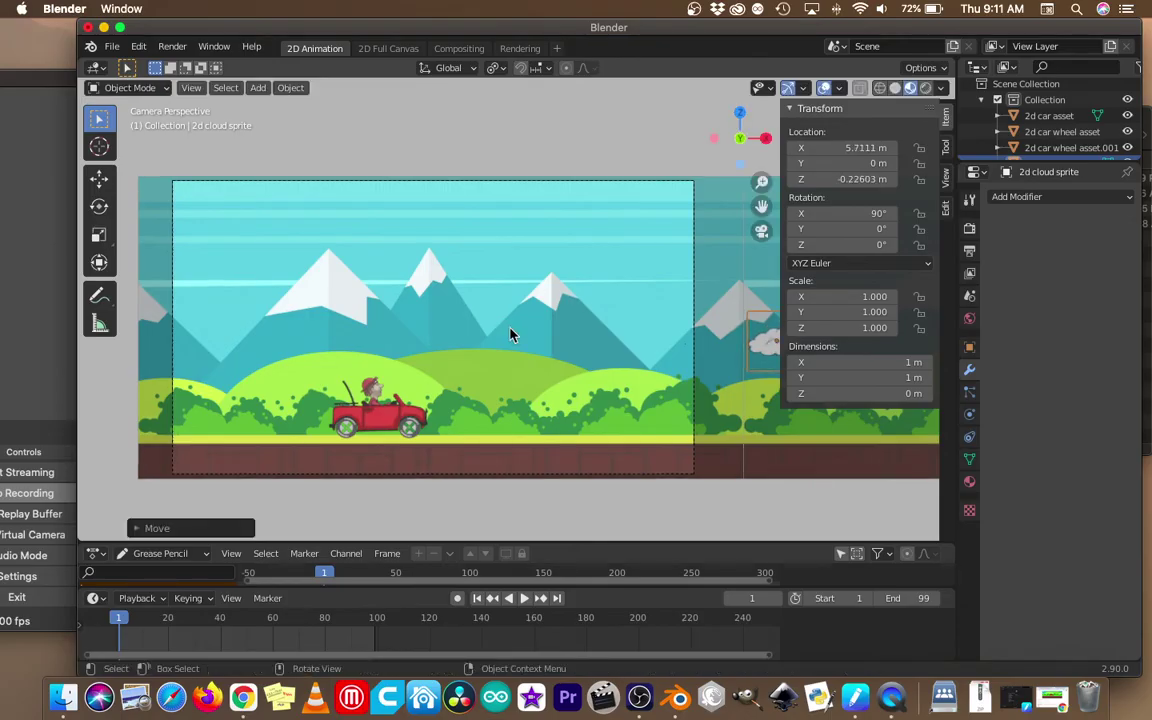
{"action": "key", "text": "i"}
{"action": "left_click", "coordinate": [509, 330]}
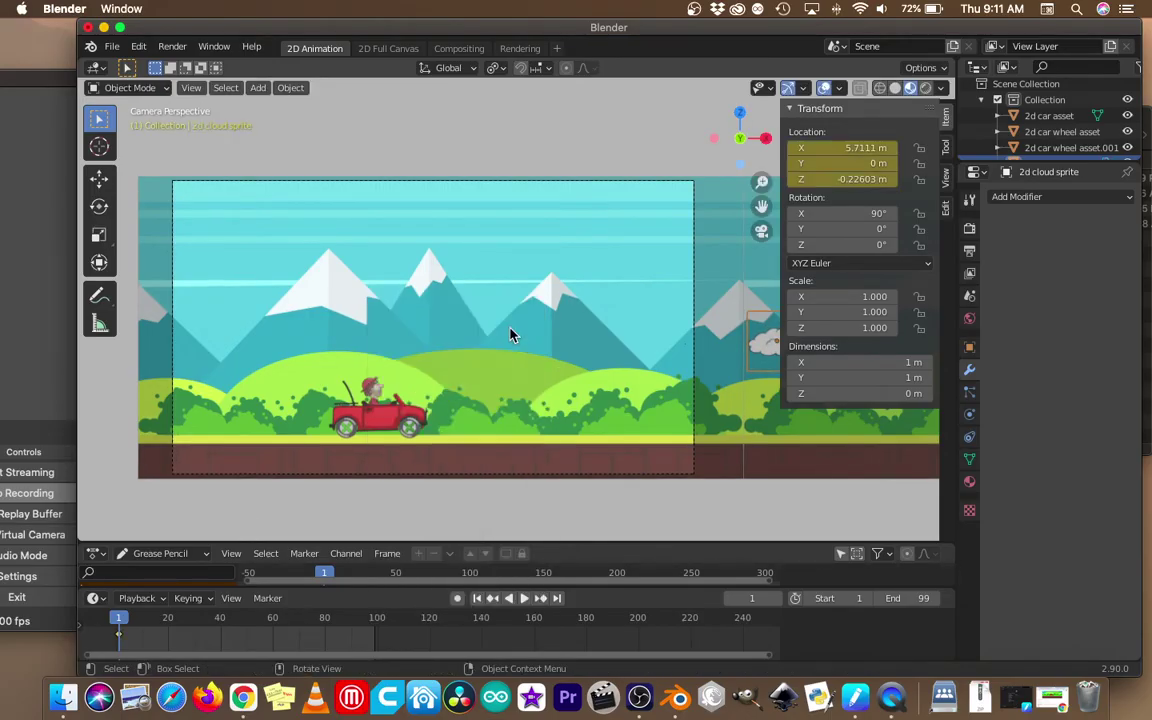
Go to frame 100, move the cloud past the camera frame to about X -4.95 m, Z 0.19 m, and insert a Location keyframe.
{"action": "left_click", "coordinate": [375, 620]}
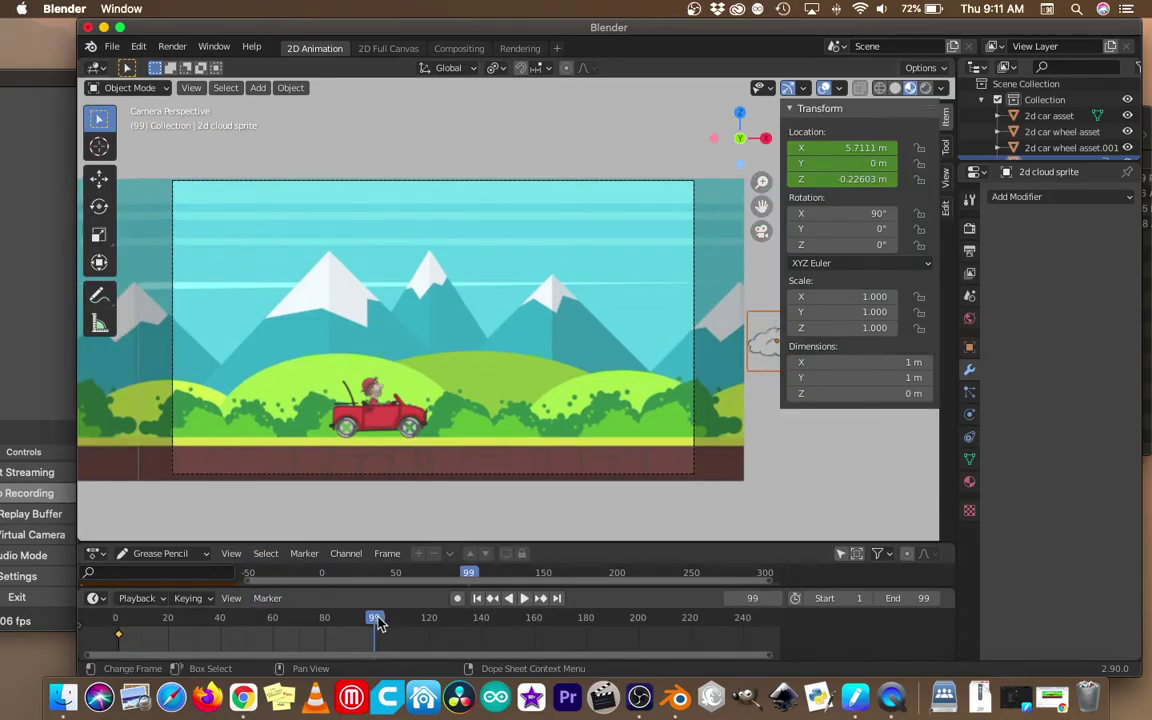
{"action": "left_click_drag", "start_coordinate": [375, 620], "coordinate": [377, 620]}
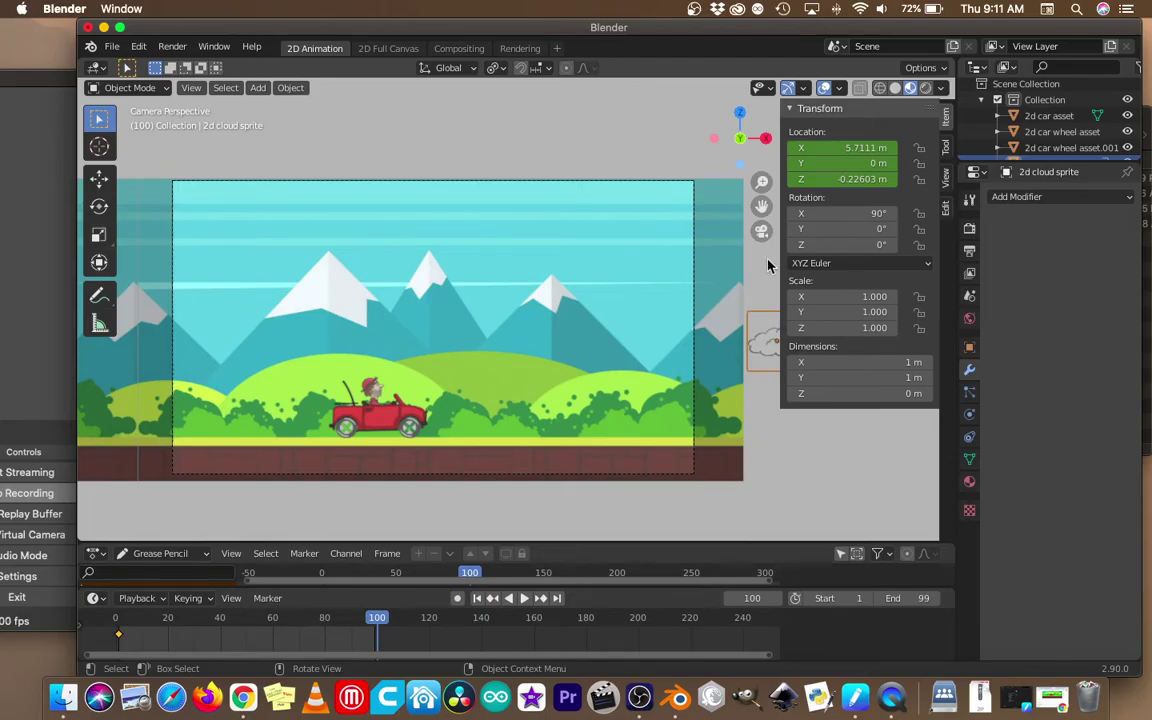
{"action": "key", "text": "g"}
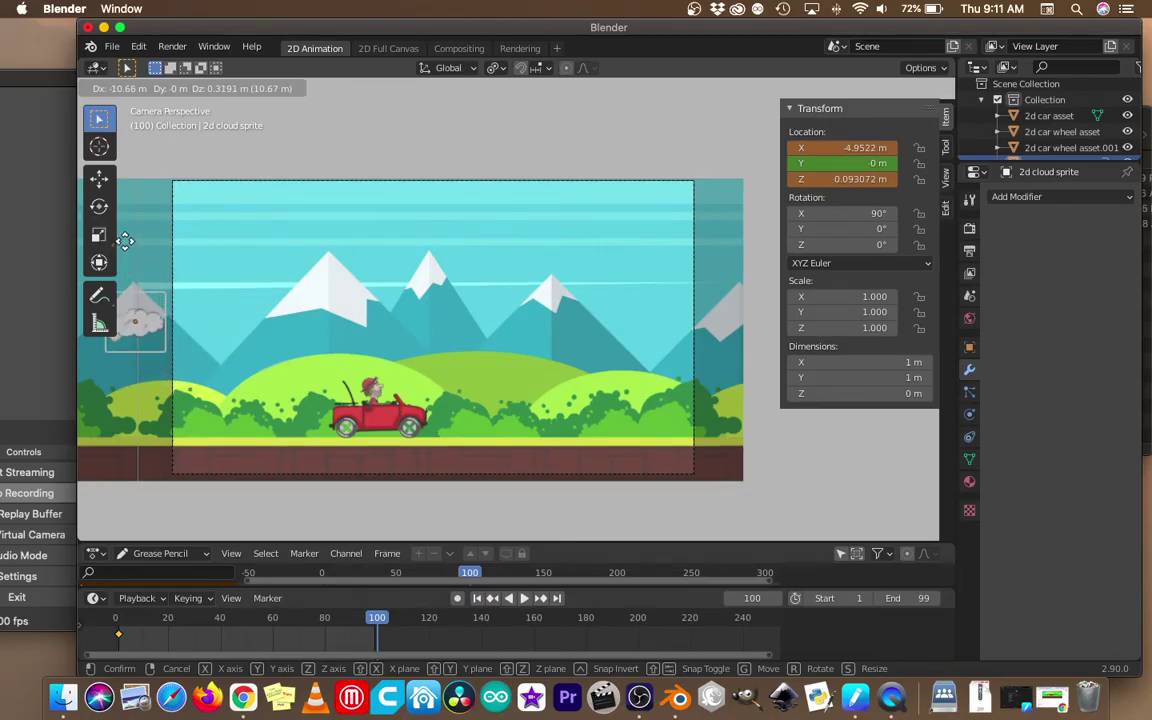
{"action": "left_click", "coordinate": [125, 235]}
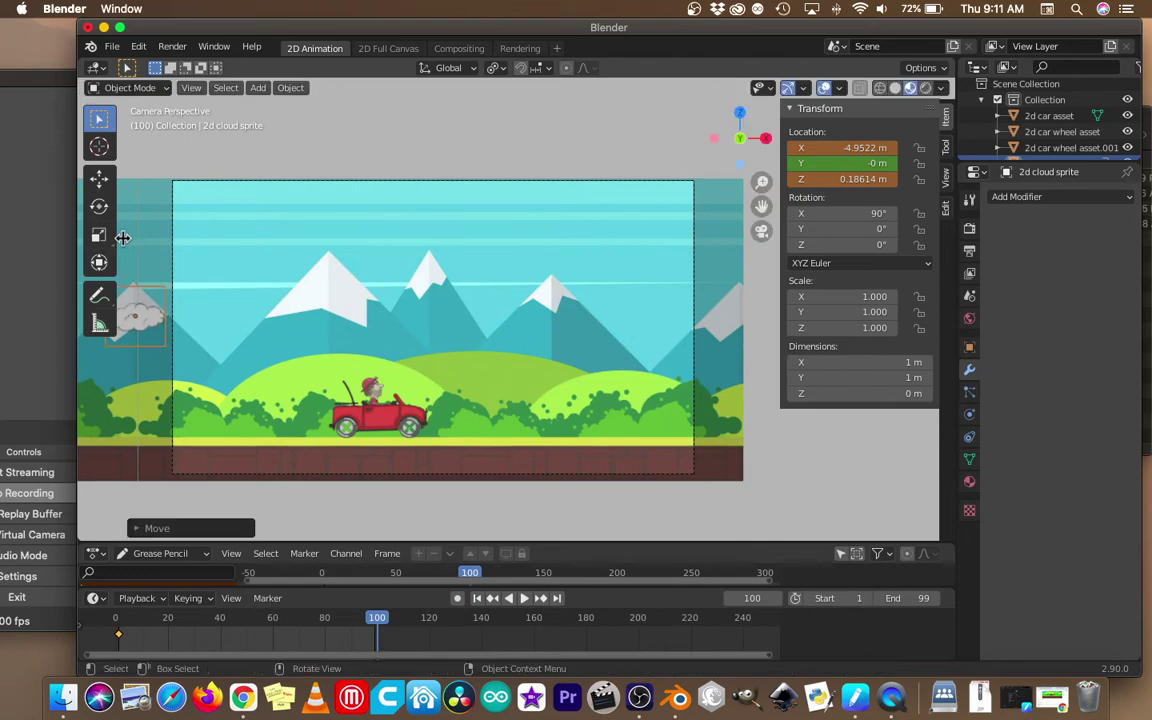
{"action": "key", "text": "i"}
{"action": "left_click", "coordinate": [277, 287]}
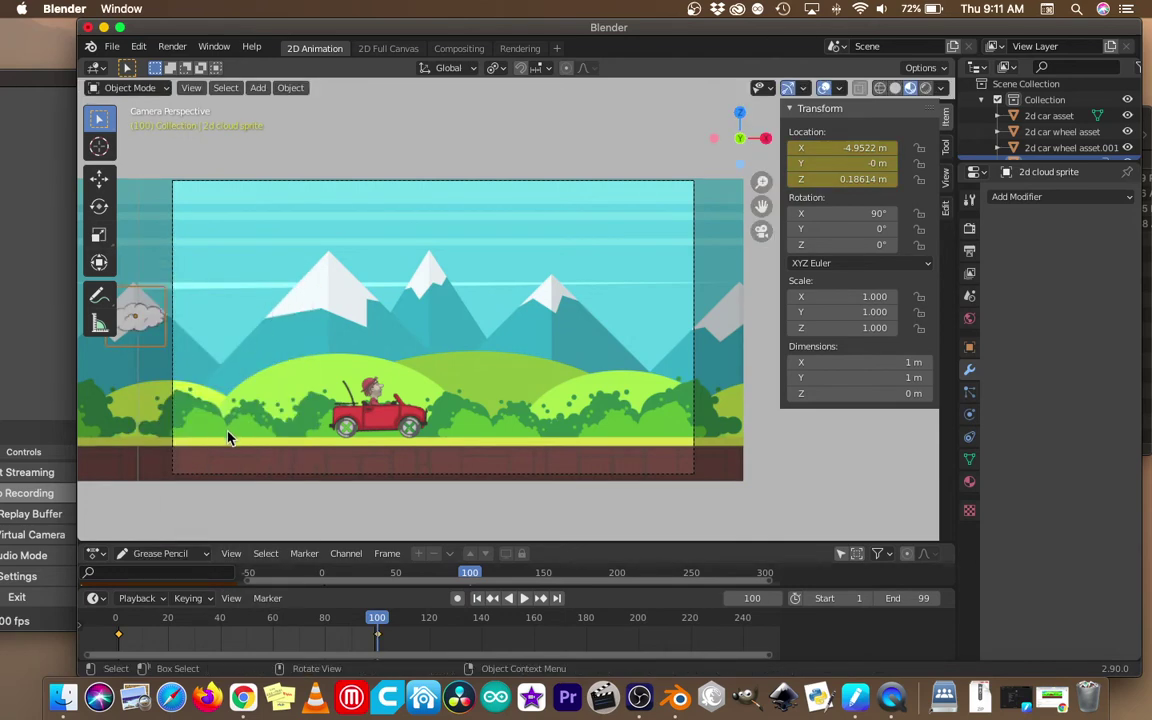
Play the animation to check the cloud drifting past the car, and return to frame 1.
{"action": "key", "text": "space"}
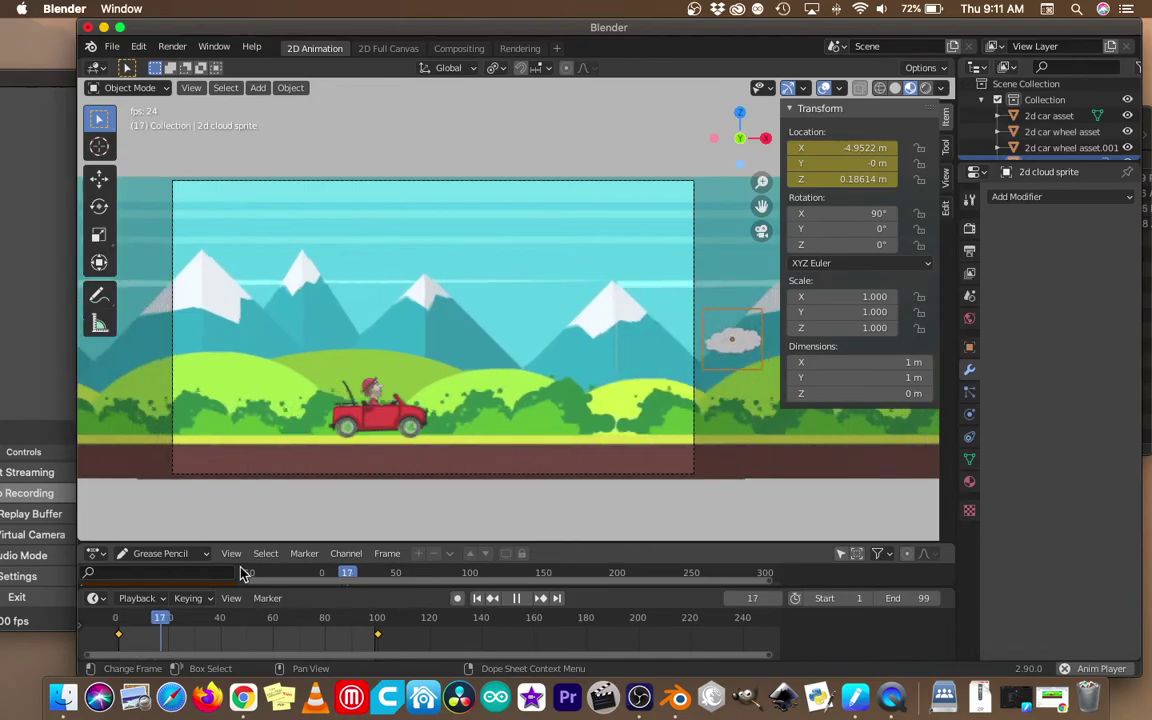
{"action": "key", "text": "space"}
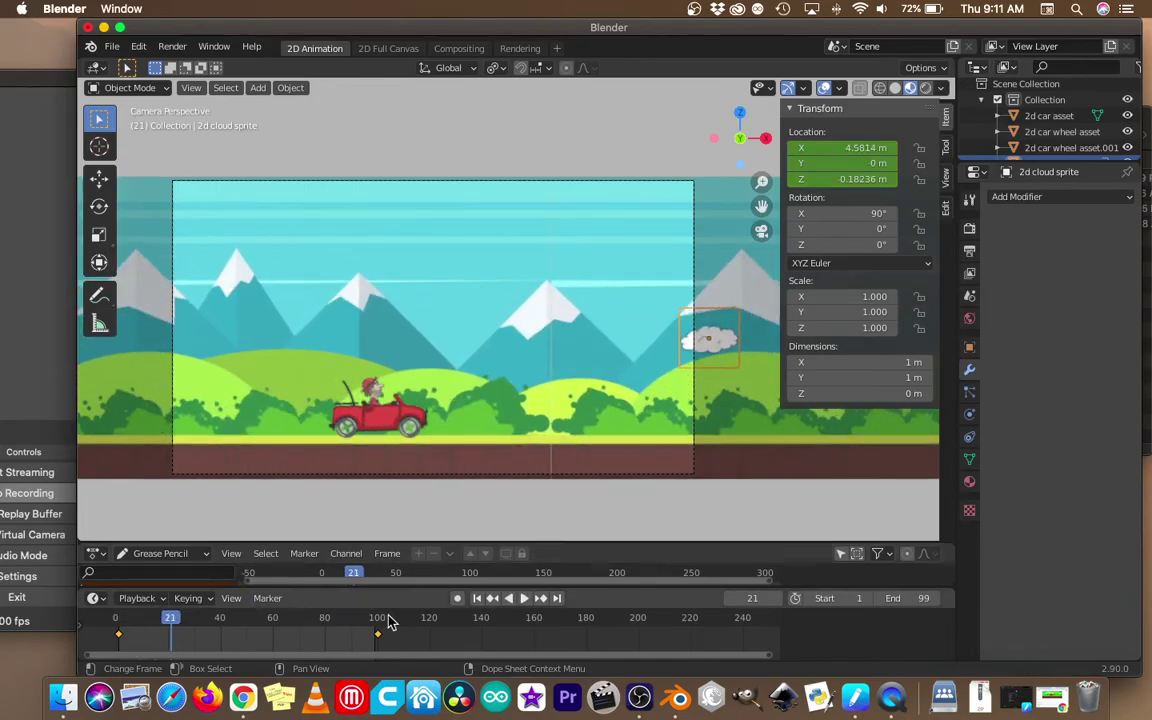
{"action": "left_click", "coordinate": [478, 598]}
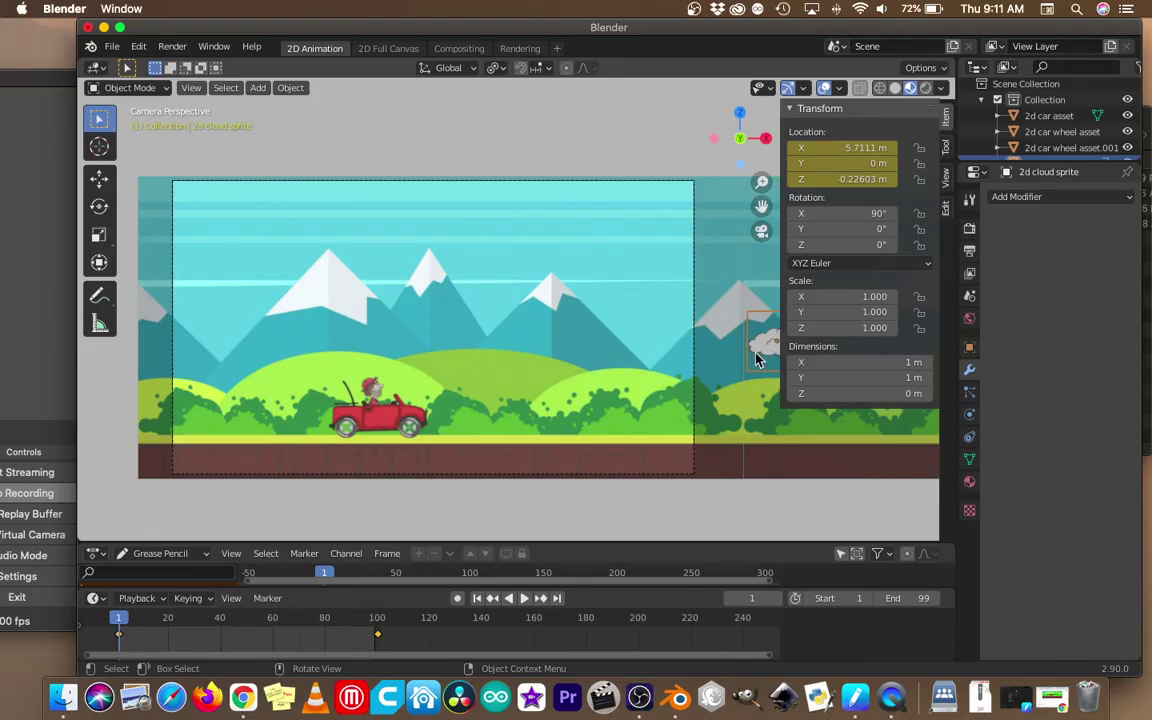
Duplicate the cloud sprite twice, placing the copies above it at about X 5.38 m, with Z 1.01 m and Z 1.85 m.
{"action": "key", "text": "shift"}
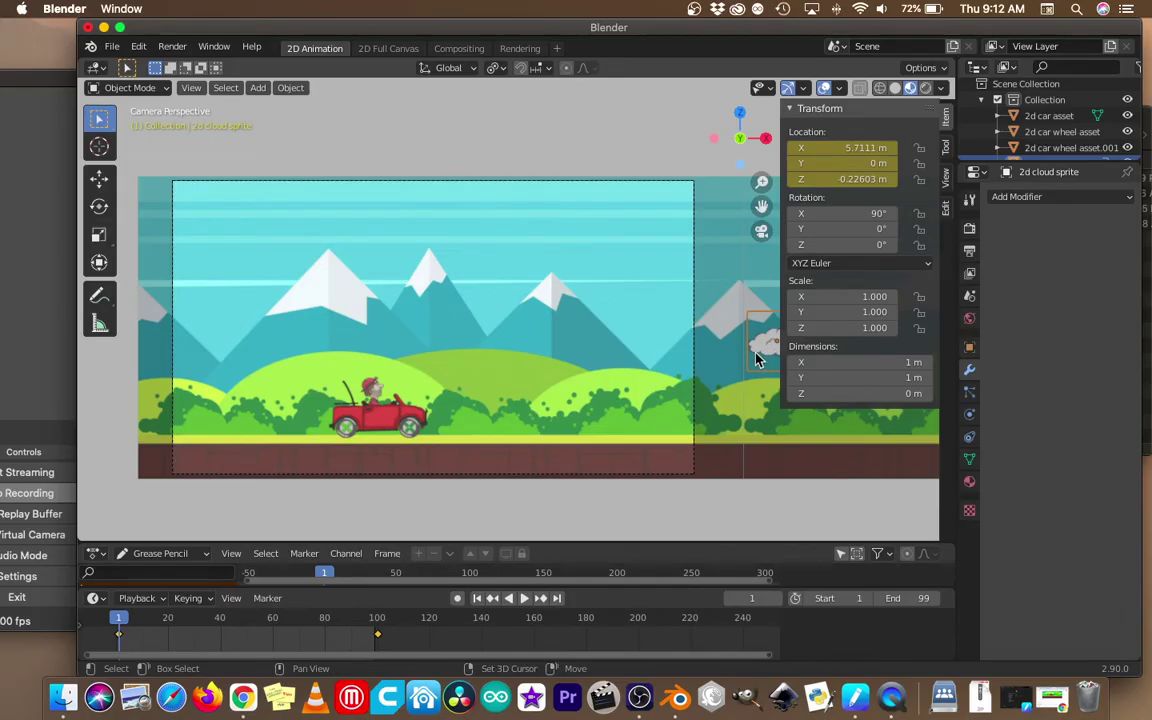
{"action": "key", "text": "shift+d"}
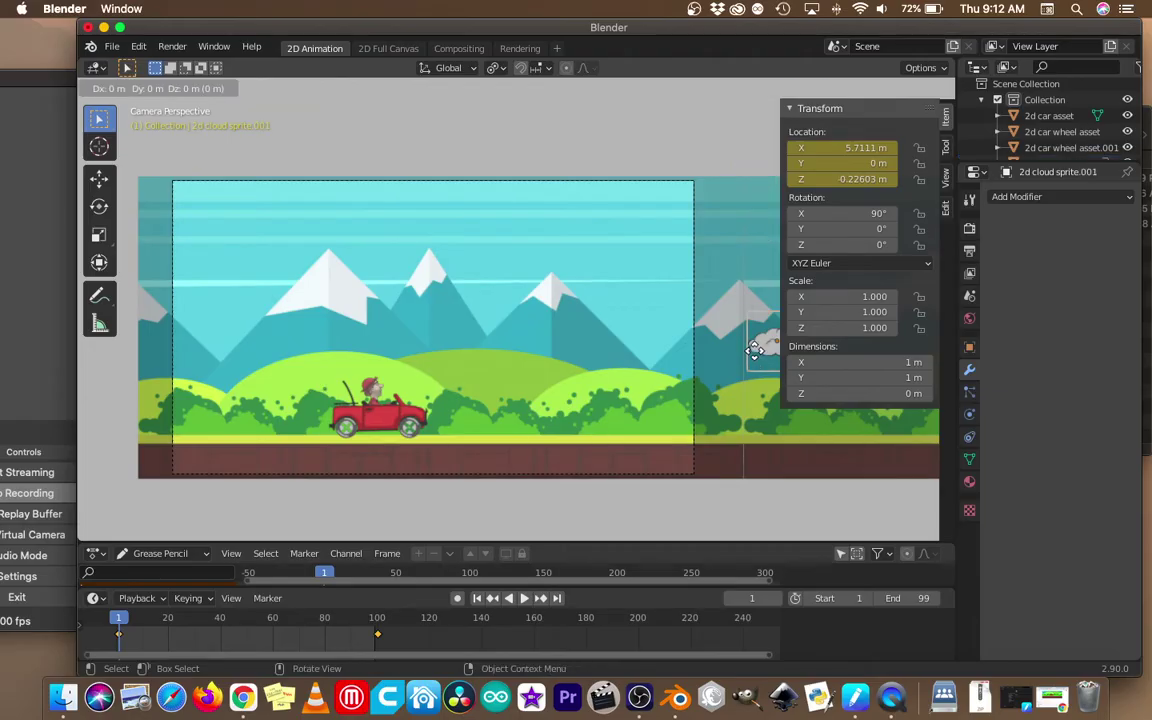
{"action": "left_click", "coordinate": [733, 288]}
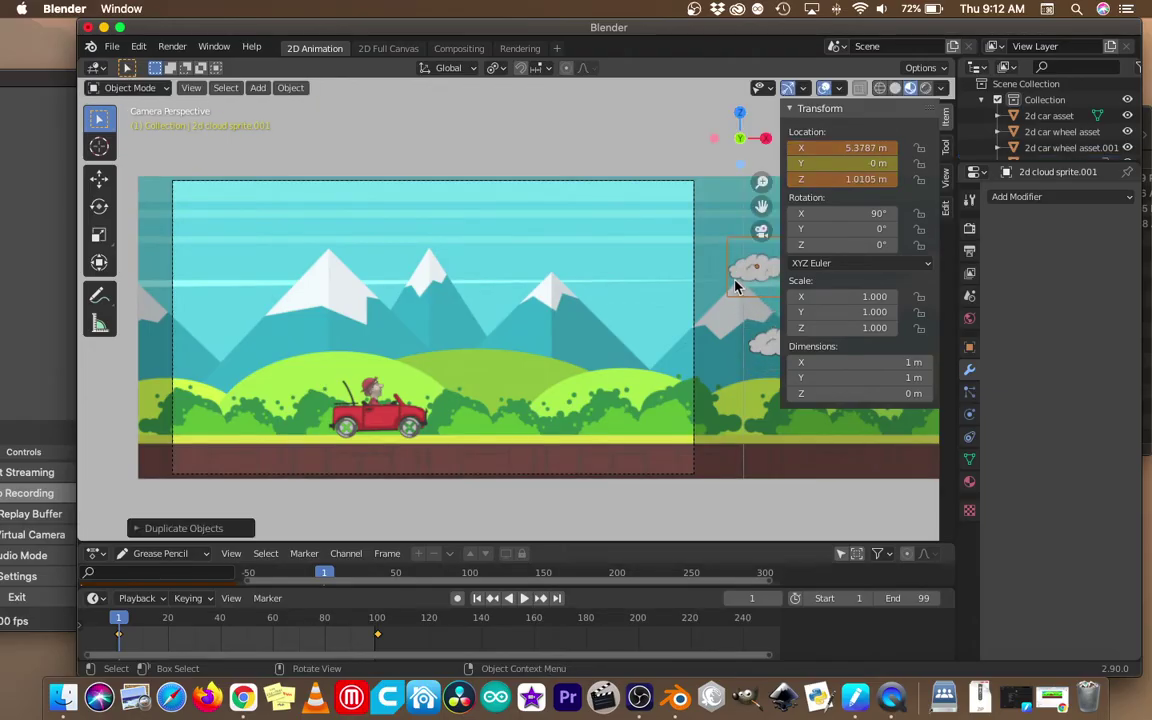
{"action": "key", "text": "shift+d"}
{"action": "left_click", "coordinate": [735, 237]}
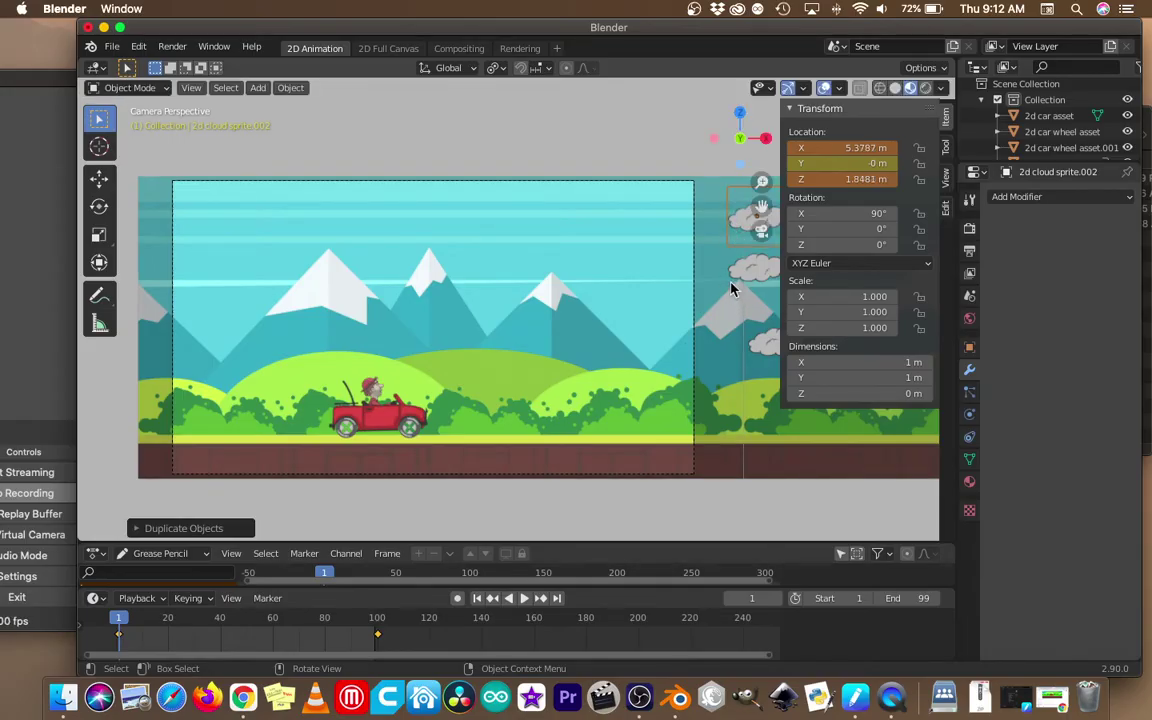
Play the animation to check how the duplicated clouds move, return to frame 1, and inspect the scene before restoring the camera view.
{"action": "key", "text": "space"}
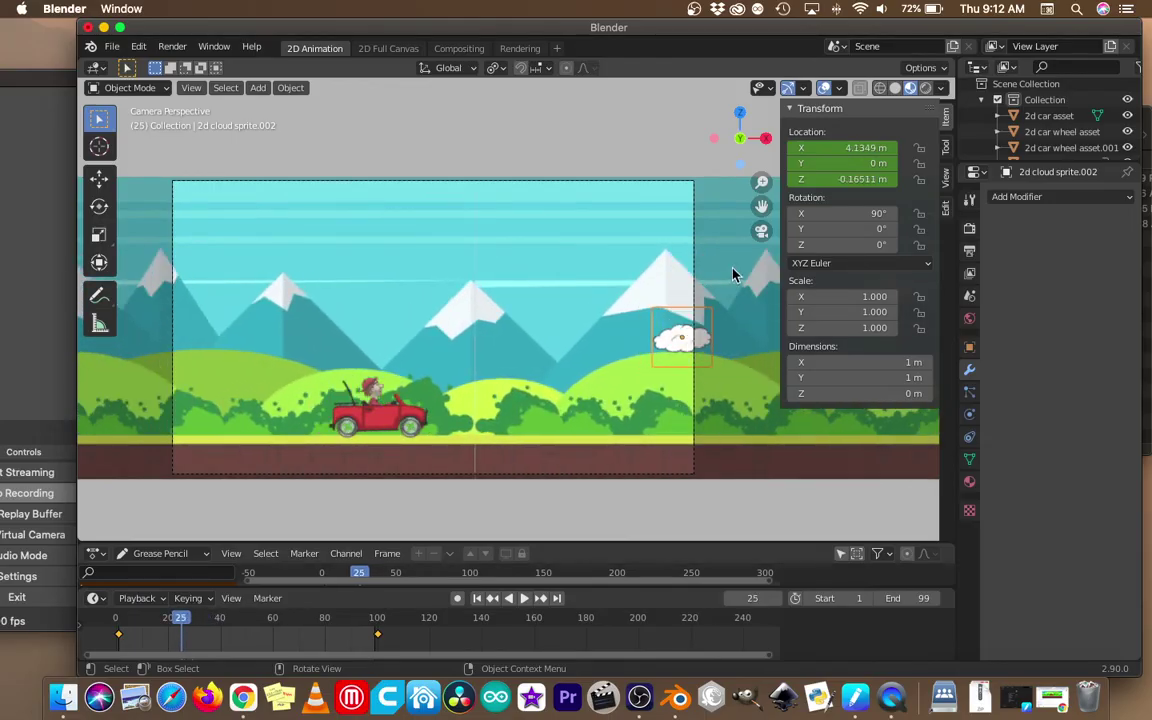
{"action": "scroll", "coordinate": [600, 520], "scroll_direction": "down", "scroll_amount": 5}
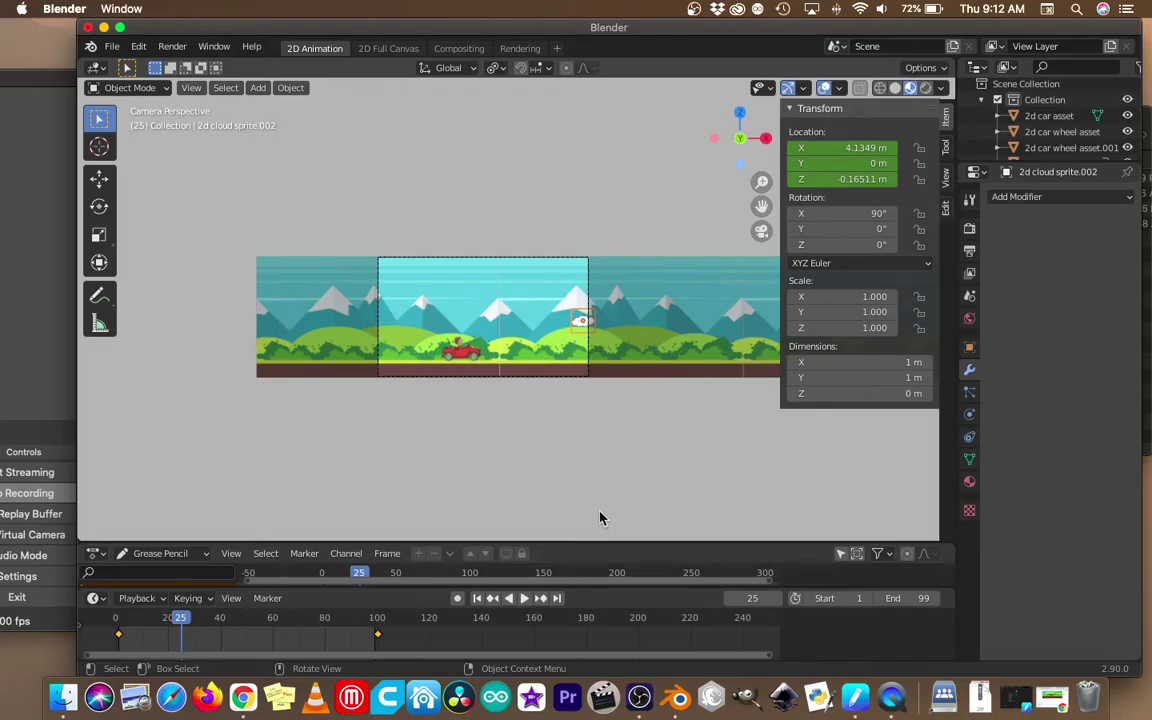
{"action": "scroll", "coordinate": [600, 518], "scroll_direction": "down", "scroll_amount": 2}
{"action": "scroll", "coordinate": [600, 516], "scroll_direction": "up", "scroll_amount": 5}
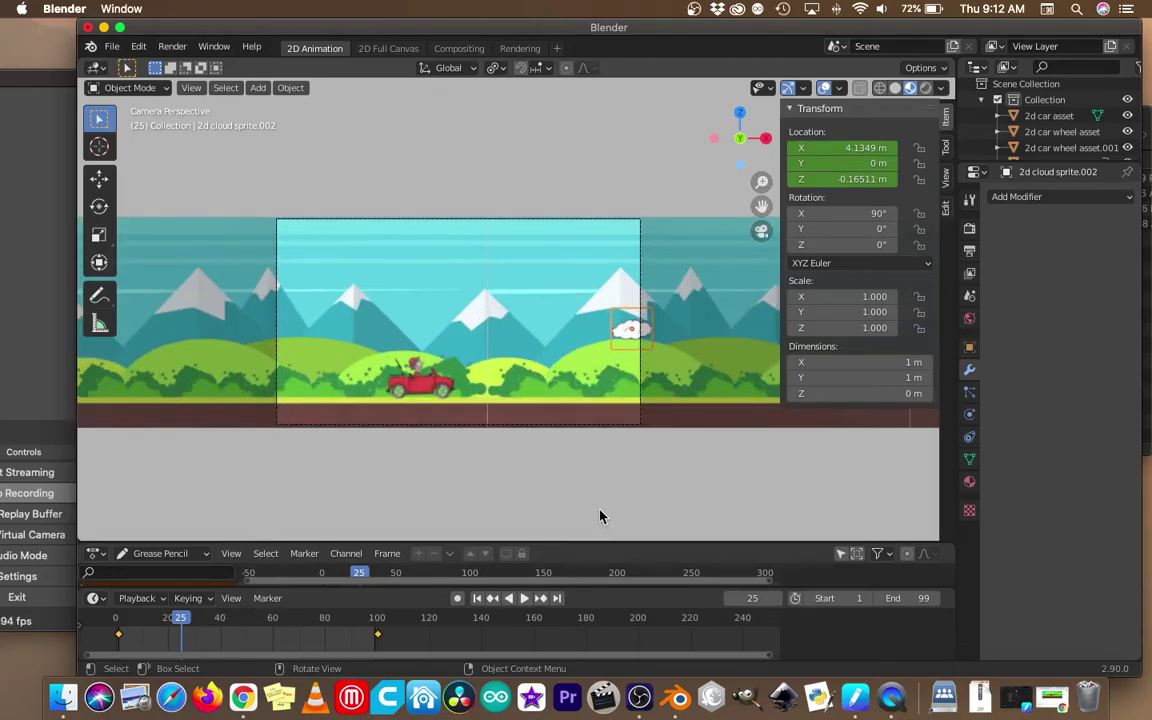
{"action": "scroll", "coordinate": [600, 516], "scroll_direction": "down", "scroll_amount": 2}
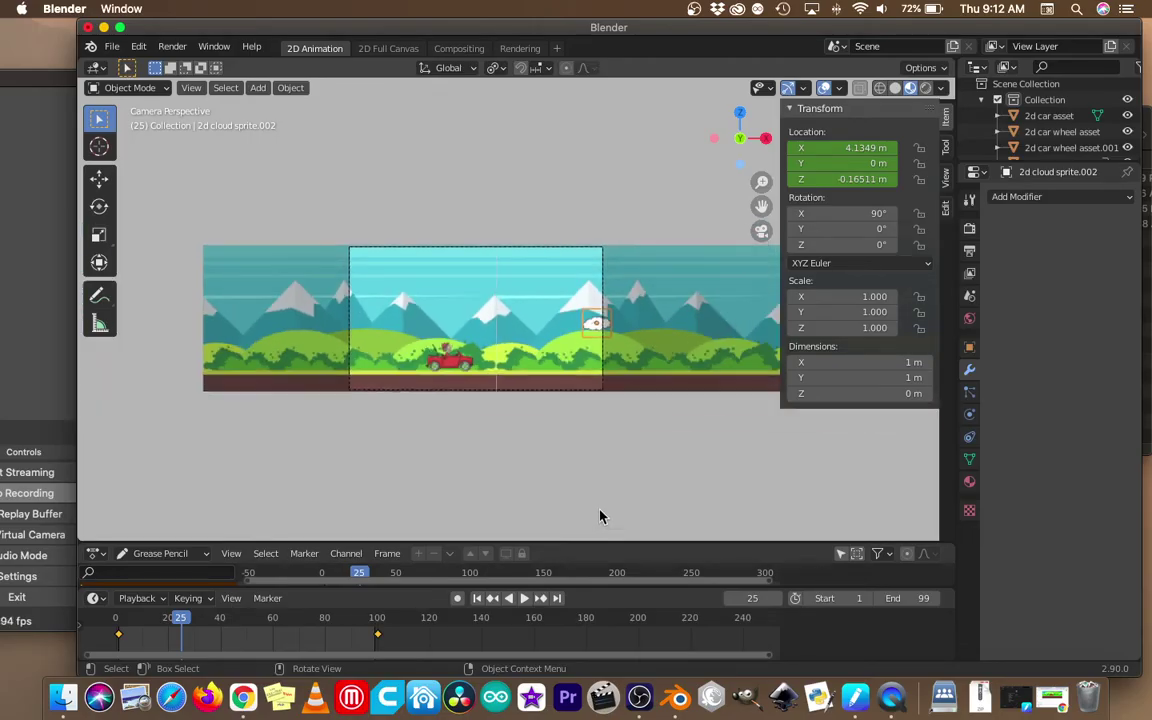
{"action": "left_click", "coordinate": [477, 599]}
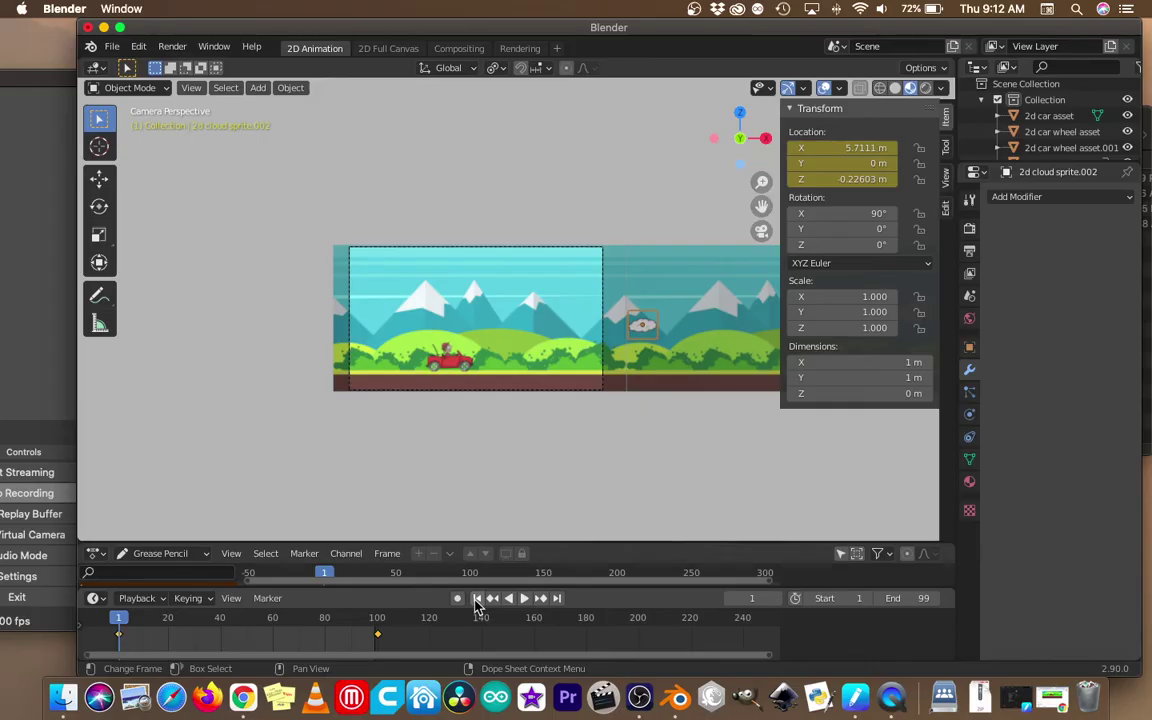
{"action": "middle_click_drag", "start_coordinate": [545, 494], "coordinate": [600, 470]}
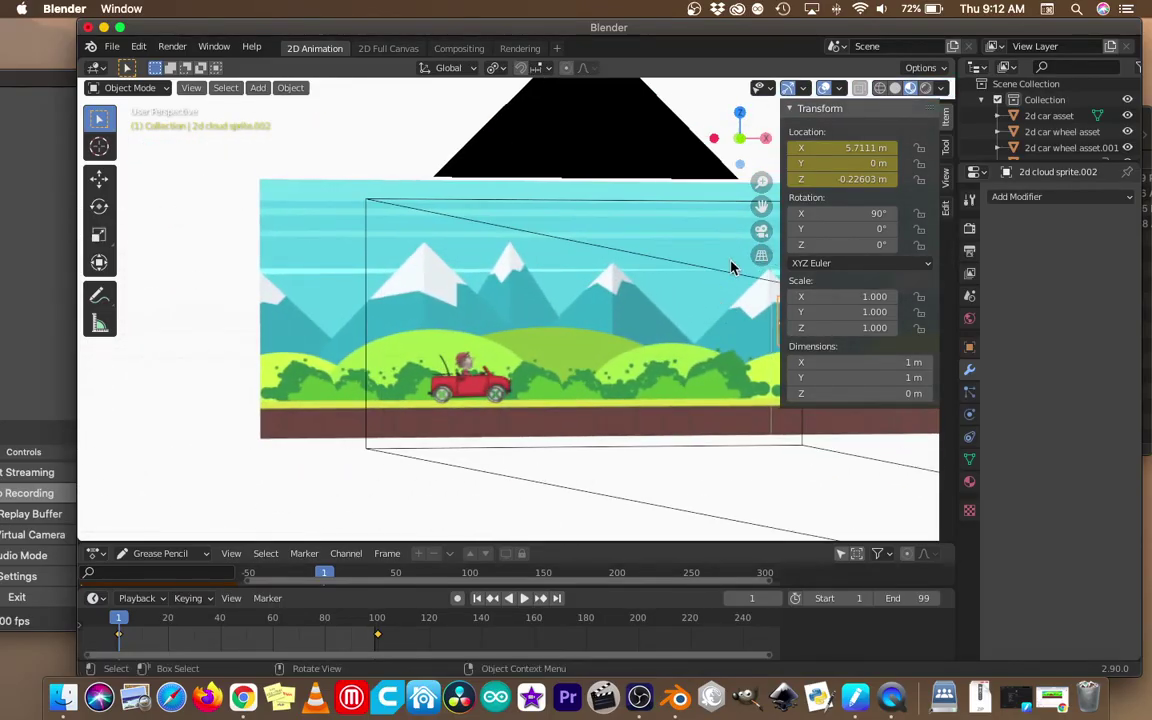
{"action": "left_click", "coordinate": [761, 231]}
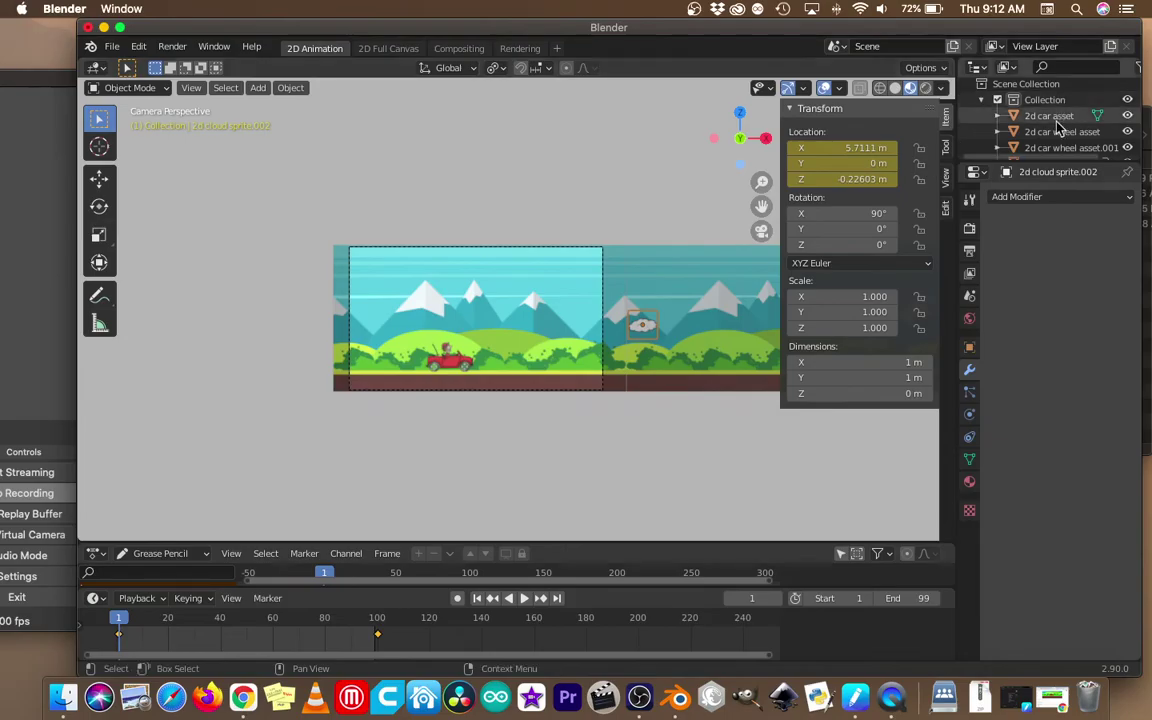
Enlarge the Outliner to list all objects, and move 2d cloud sprite.001 above the original cloud to about X 5.63 m, Z 0.60 m.
{"action": "left_click_drag", "start_coordinate": [1025, 162], "coordinate": [1010, 379]}
{"action": "left_click", "coordinate": [1064, 184]}
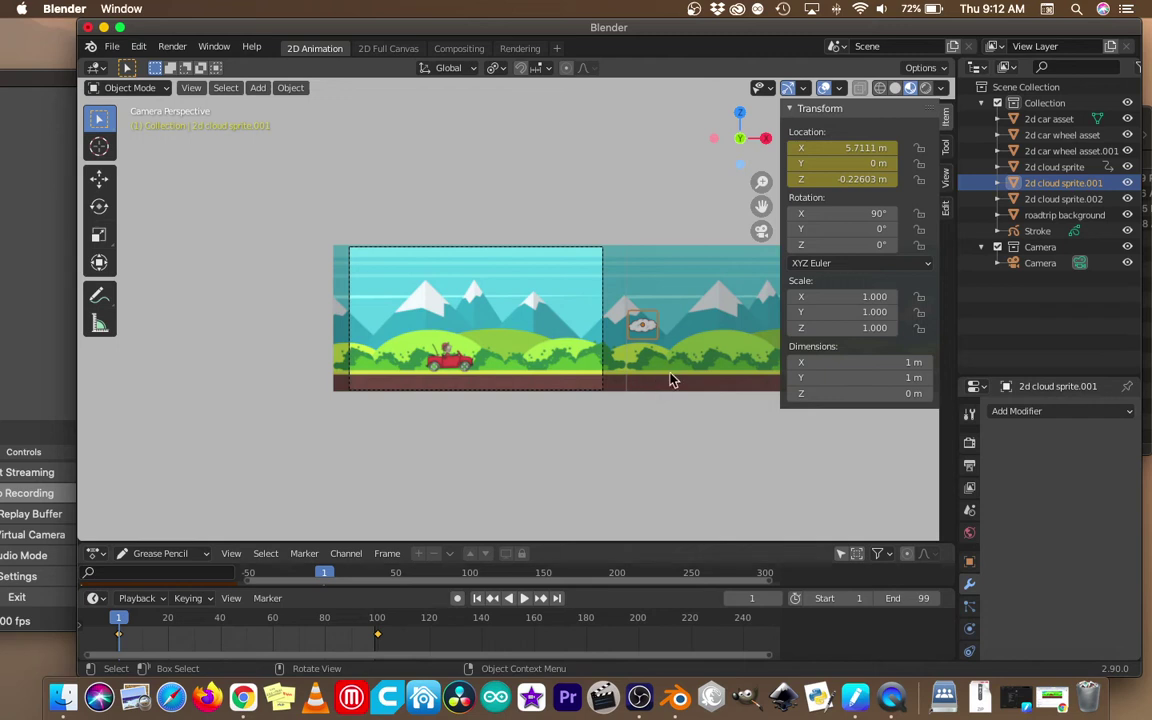
{"action": "key", "text": "g"}
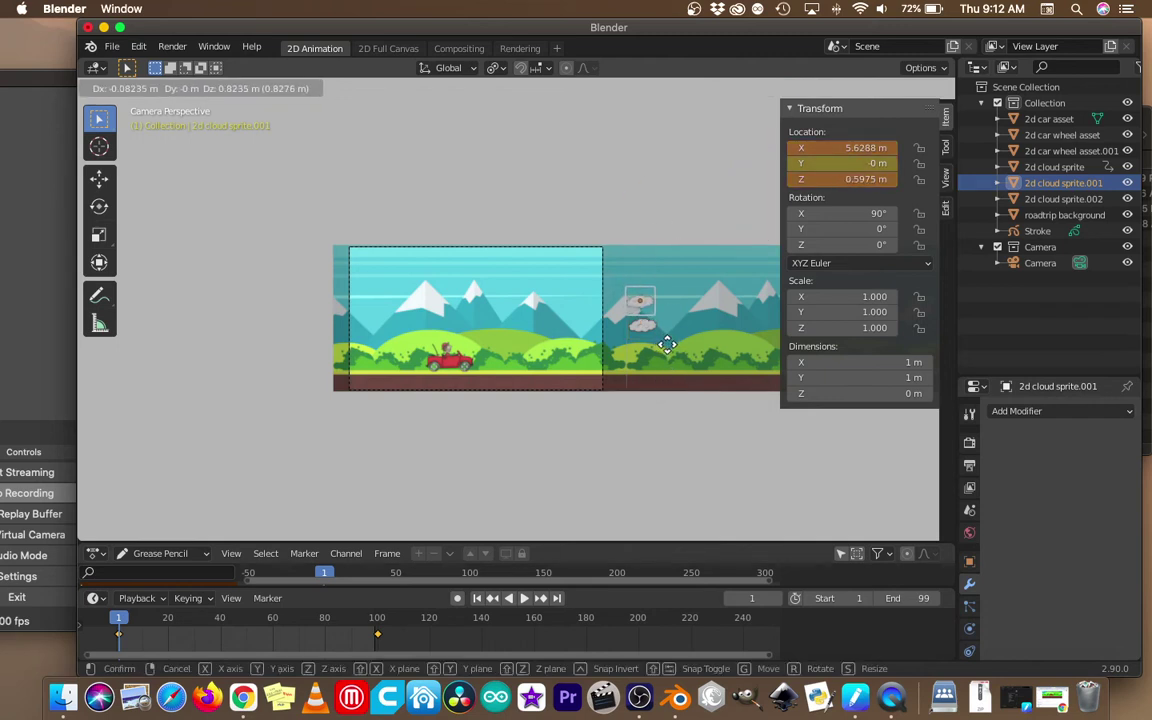
{"action": "left_click", "coordinate": [668, 347]}
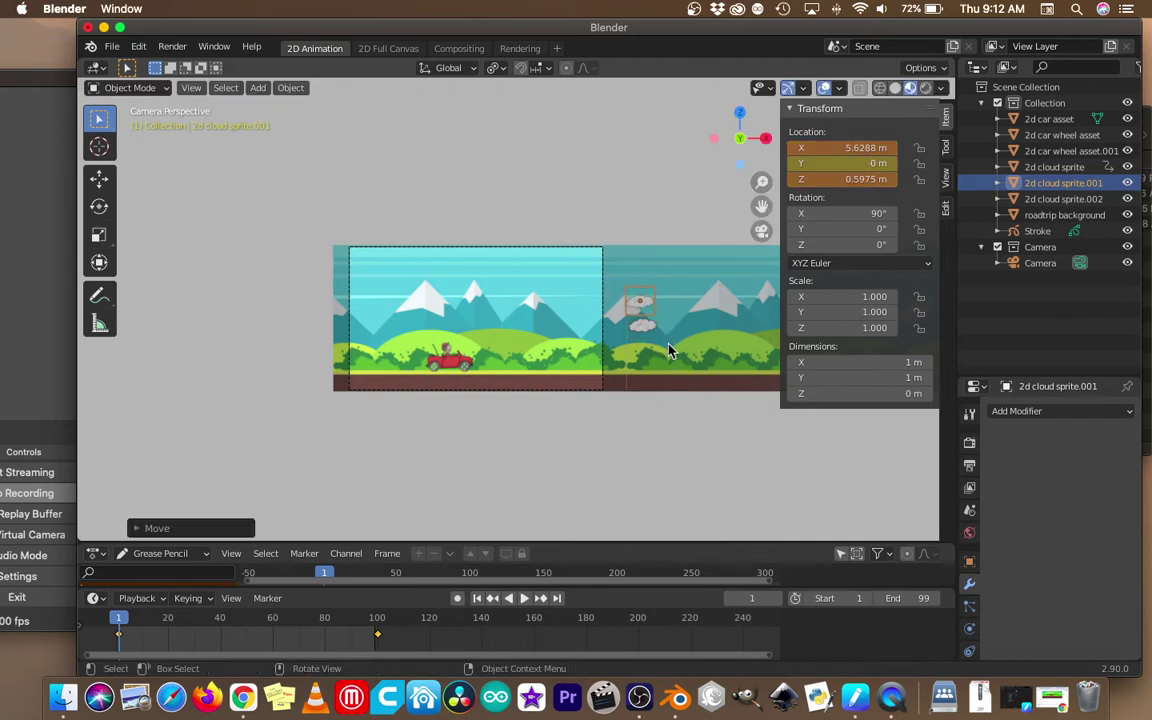
Try moving 2d cloud sprite.002 above the other two clouds to about X 5.77 m, Z 1.70 m at frame 1.
{"action": "left_click", "coordinate": [1022, 200]}
{"action": "key", "text": "g"}
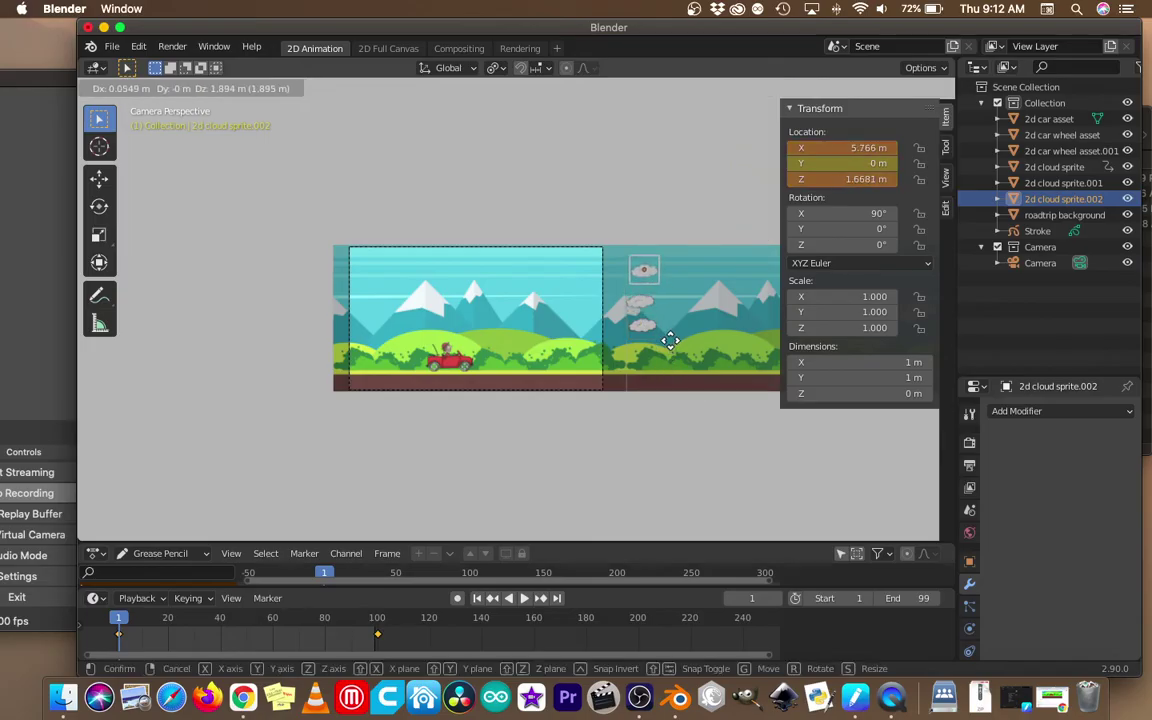
{"action": "left_click", "coordinate": [668, 340]}
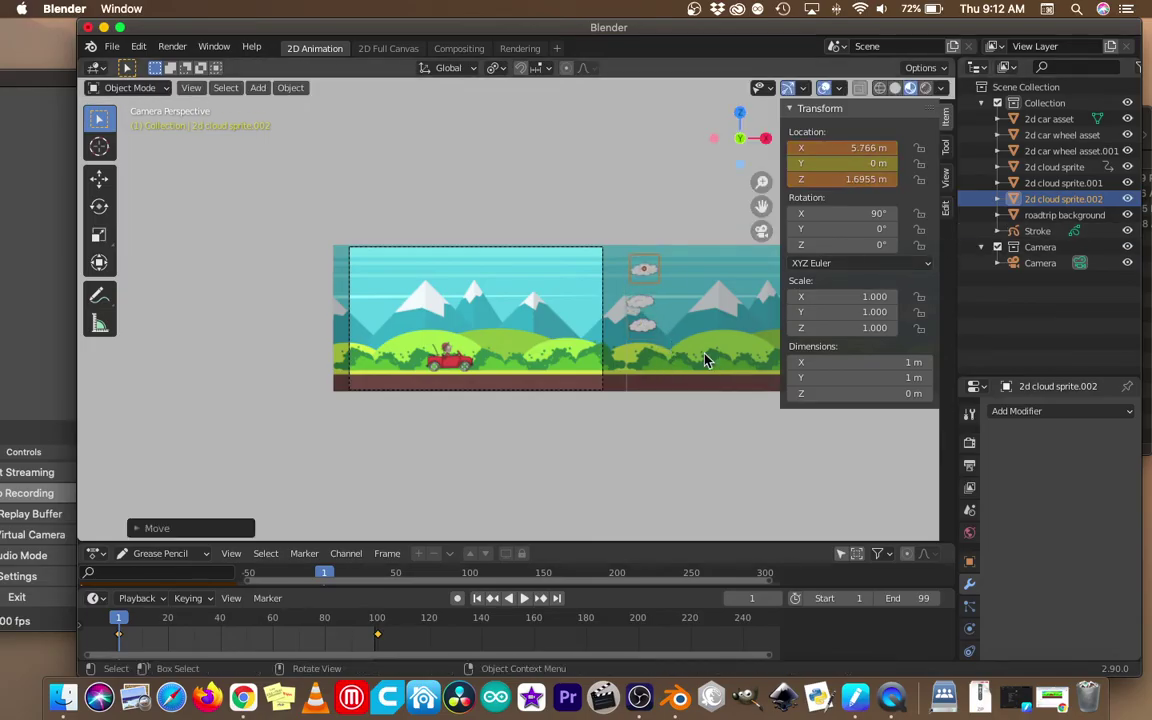
Try moving 2d cloud sprite.002 to about X 4.27 m, Z 0.85 m at frame 25, and return to frame 1.
{"action": "left_click", "coordinate": [181, 621]}
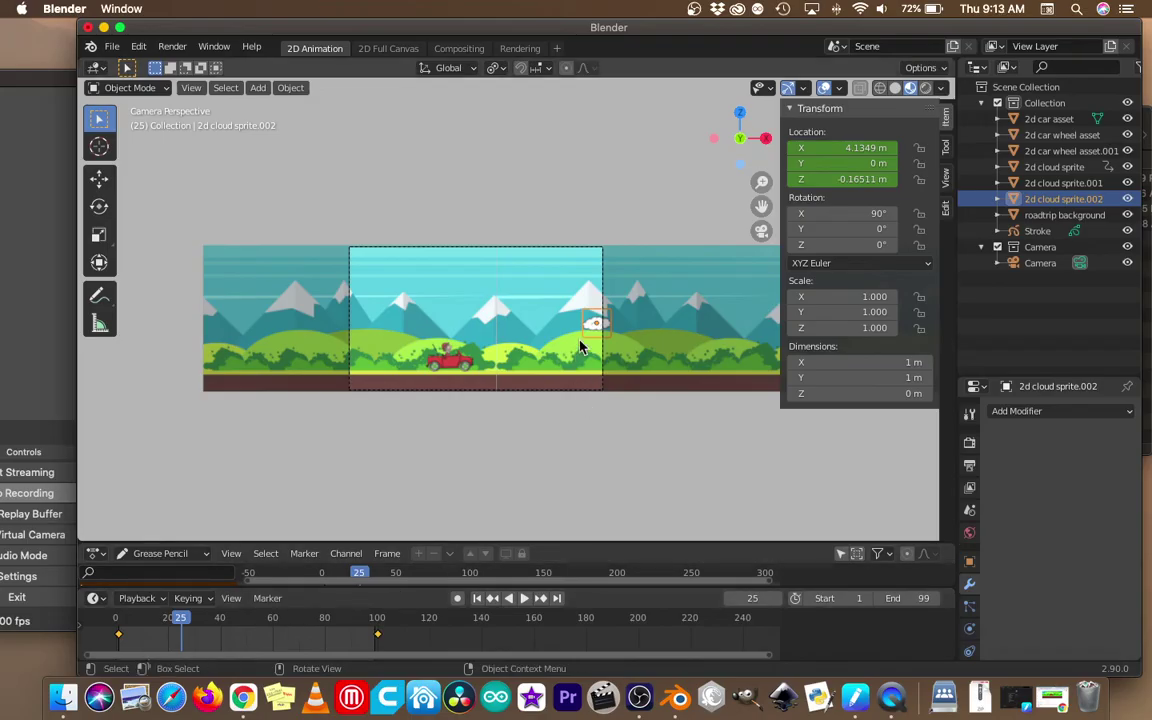
{"action": "key", "text": "g"}
{"action": "left_click", "coordinate": [600, 284]}
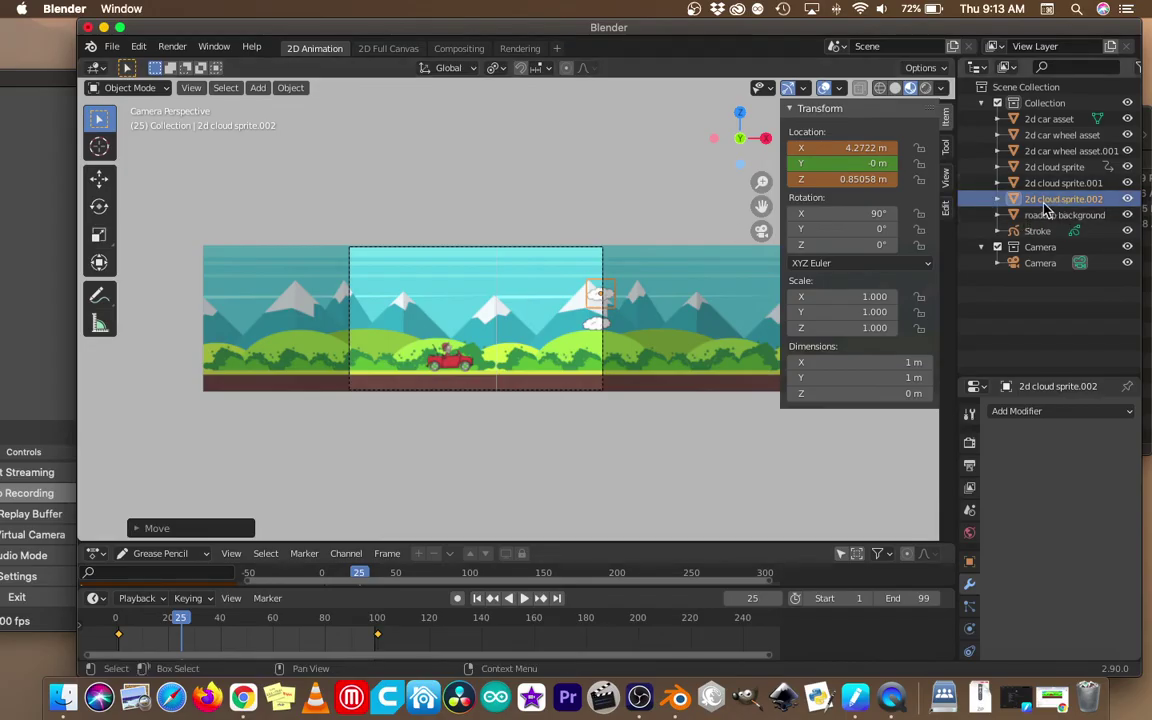
{"action": "key", "text": "shift+Left"}
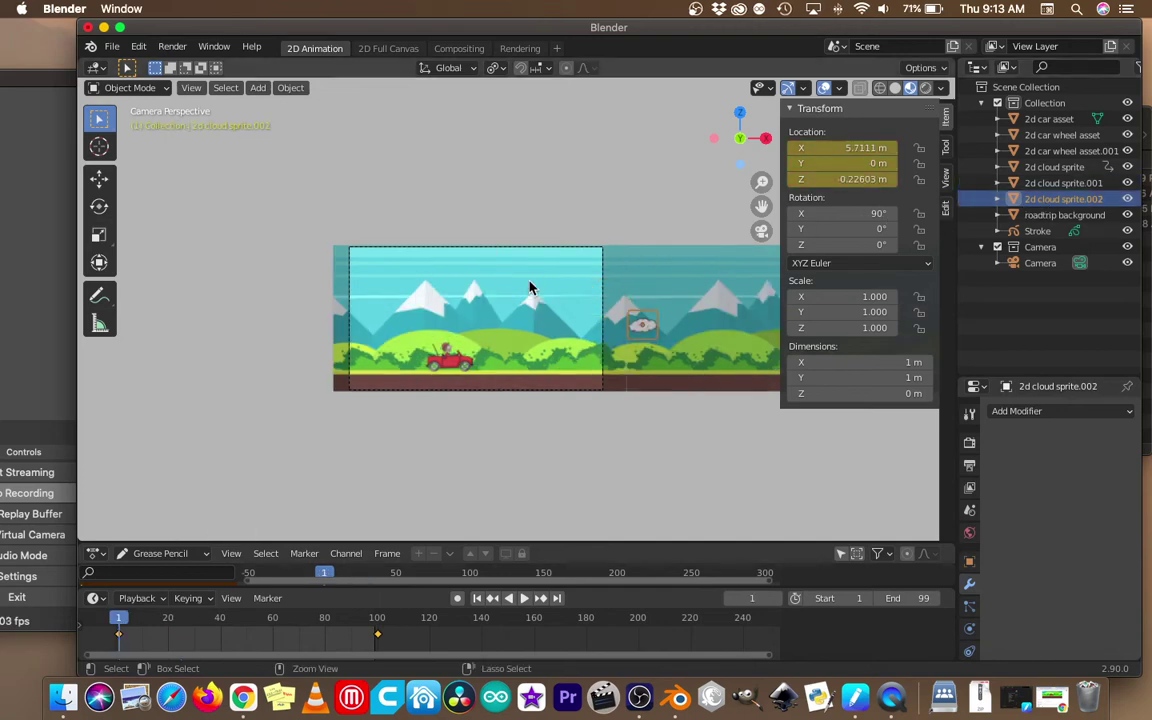
Undo the cloud duplications and moves, leaving only the original keyframed 2d cloud sprite.
{"action": "key", "text": "ctrl+z"}
{"action": "key", "text": "ctrl+z"}
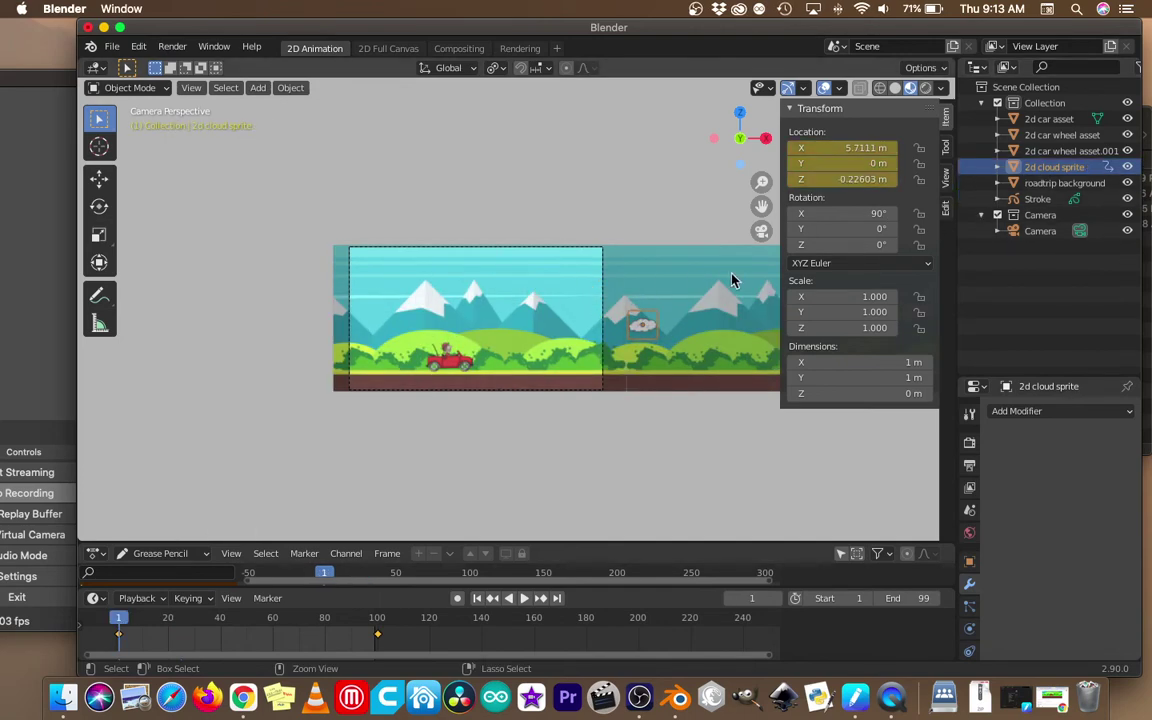
{"action": "key", "text": "ctrl+z"}
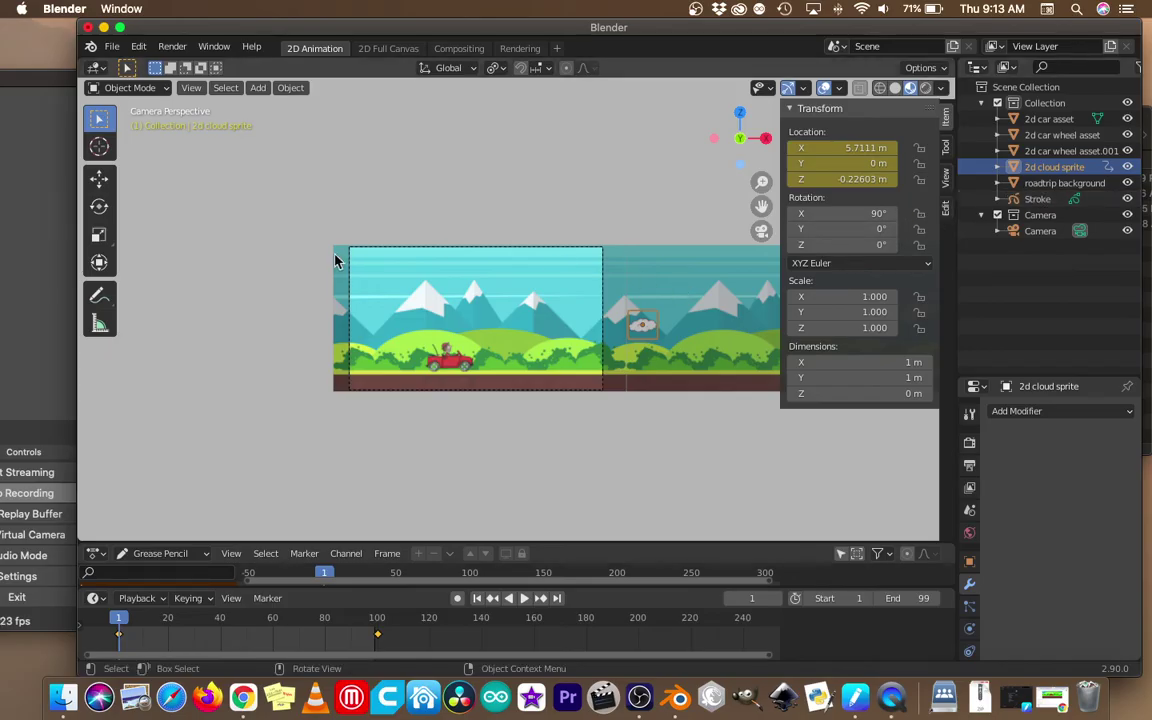
Import 2d cloud sprite.png from the 2d car assets folder as an image plane.
{"action": "left_click", "coordinate": [110, 47]}
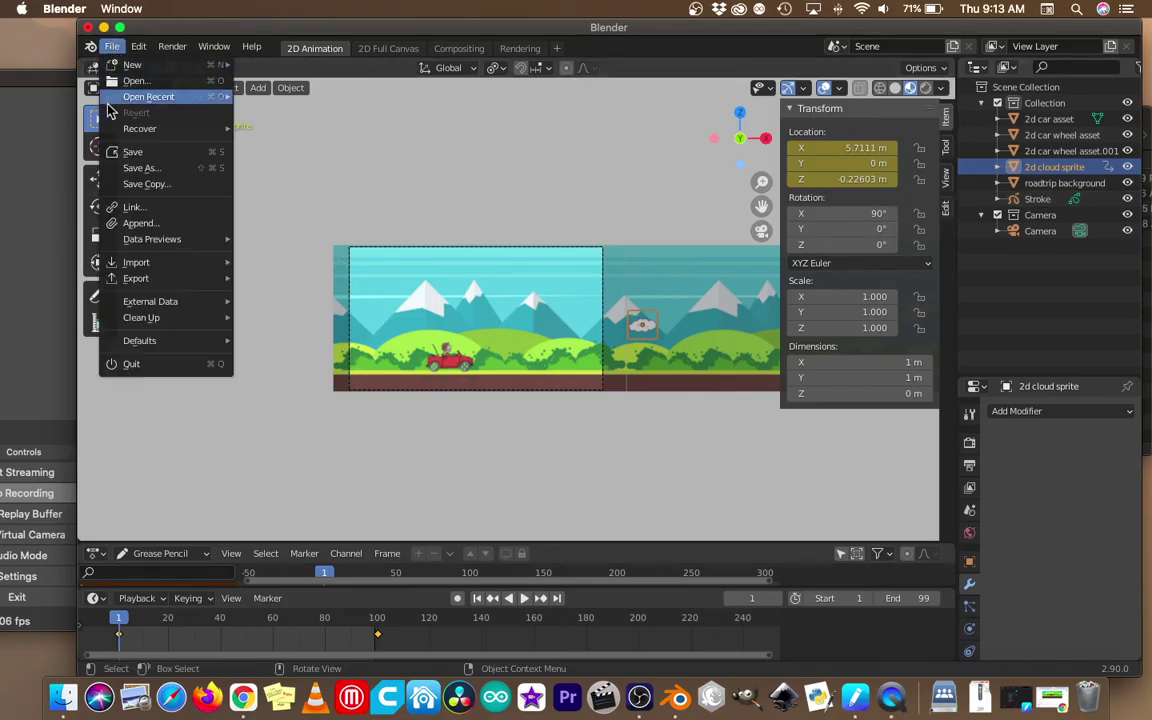
{"action": "mouse_move", "coordinate": [150, 263]}
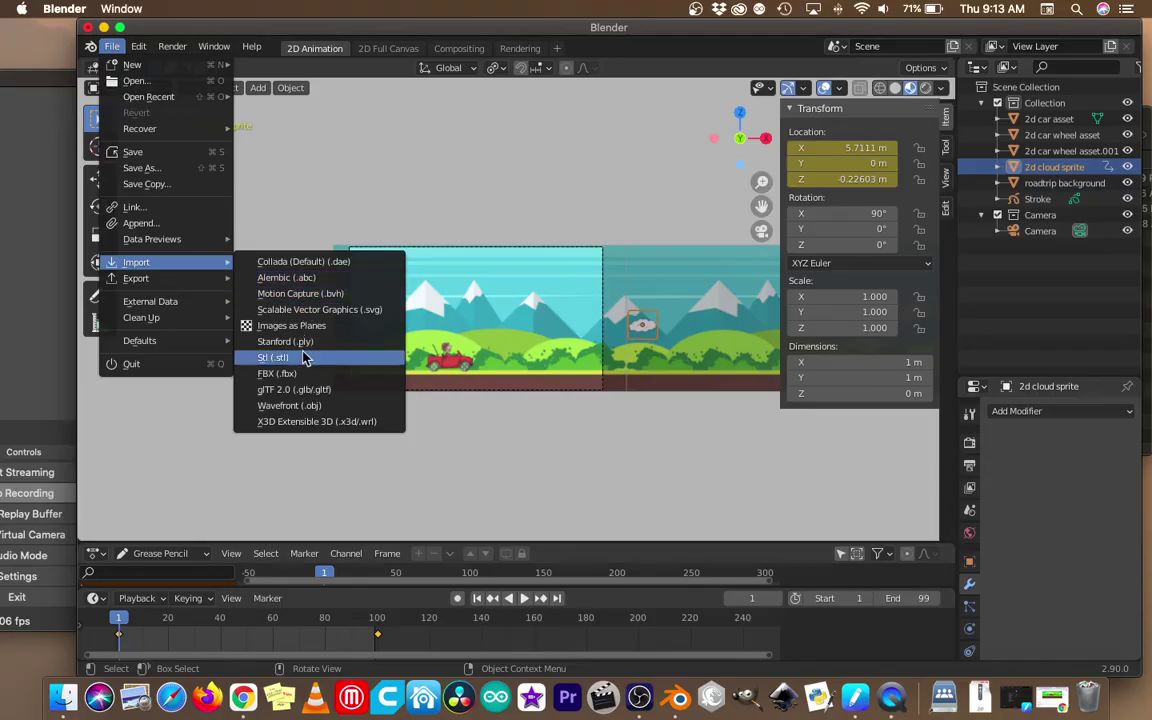
{"action": "left_click", "coordinate": [286, 325]}
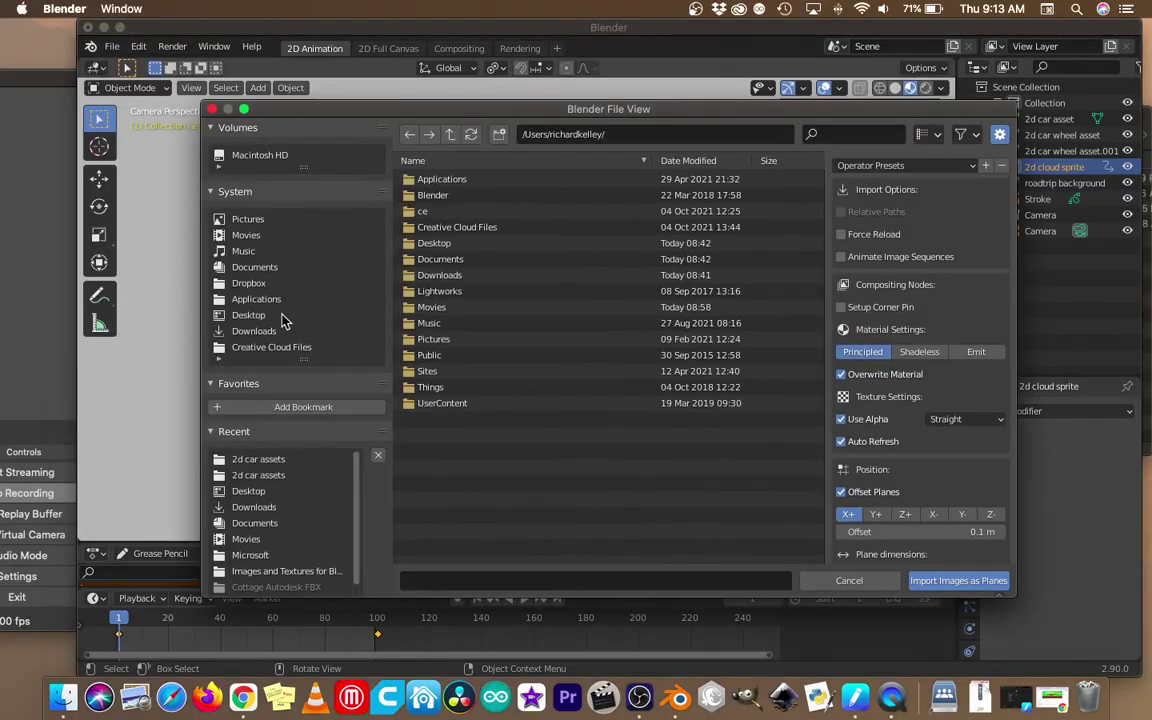
{"action": "left_click", "coordinate": [252, 463]}
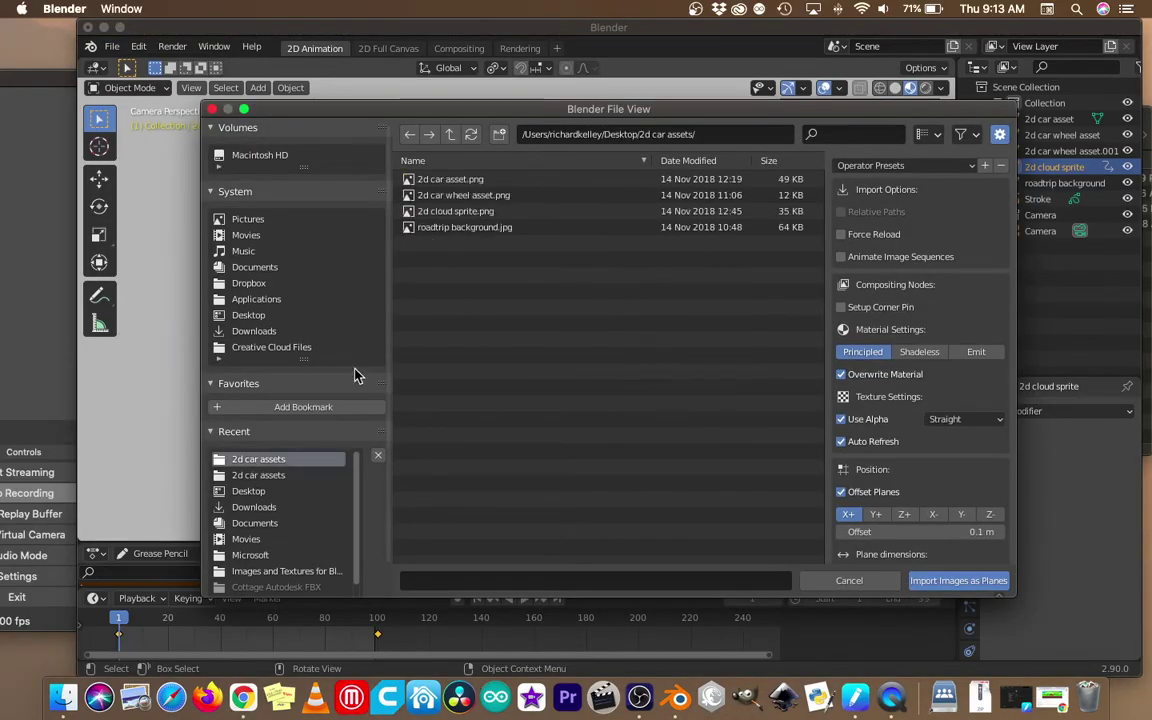
{"action": "left_click", "coordinate": [460, 212]}
{"action": "double_click", "coordinate": [460, 213]}
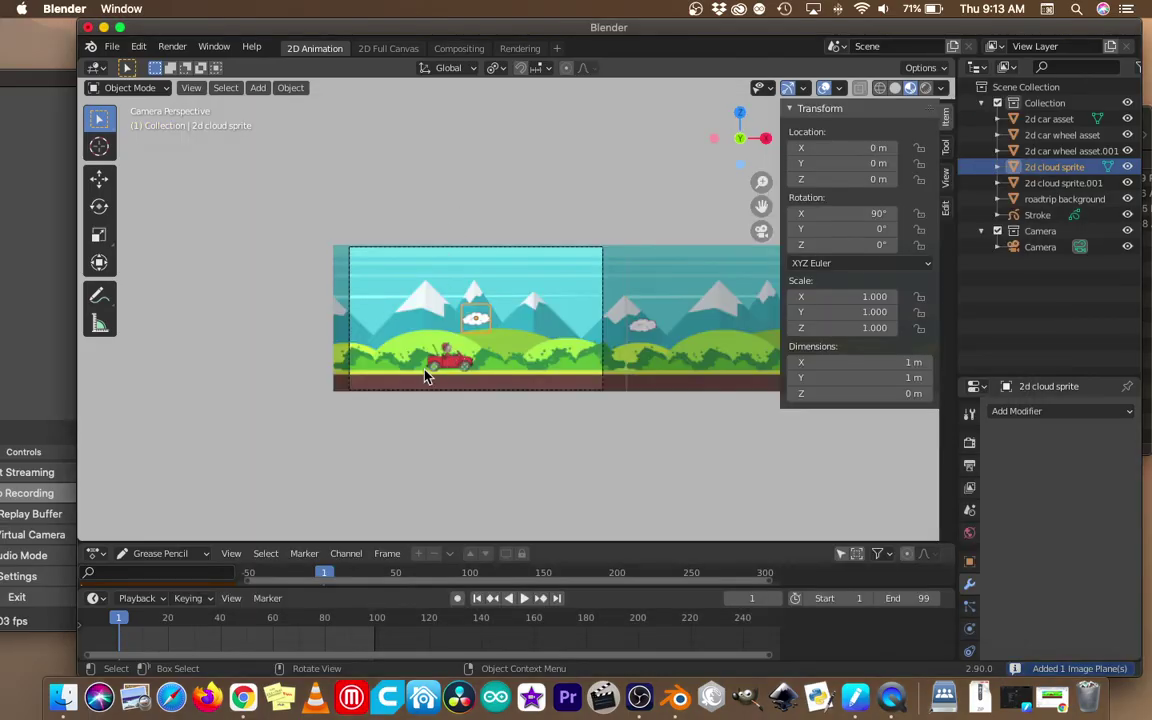
Play the animation to check the newly imported cloud against the keyframed one, and return to frame 1.
{"action": "key", "text": "space"}
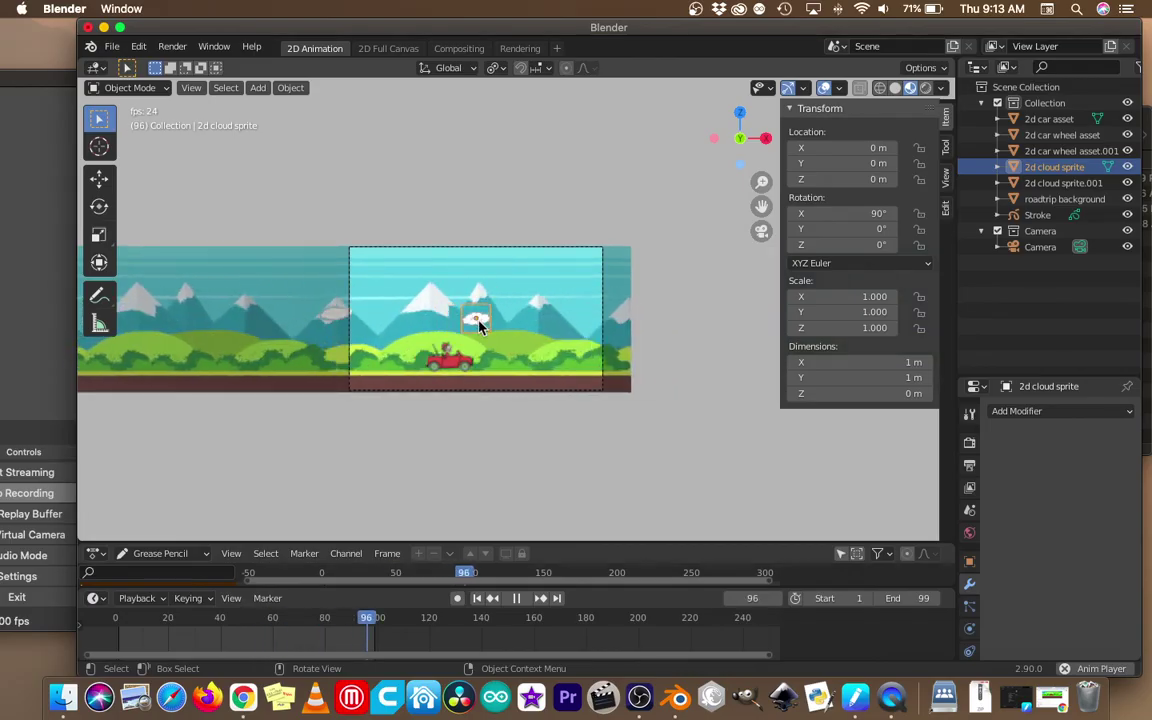
{"action": "left_click", "coordinate": [516, 598]}
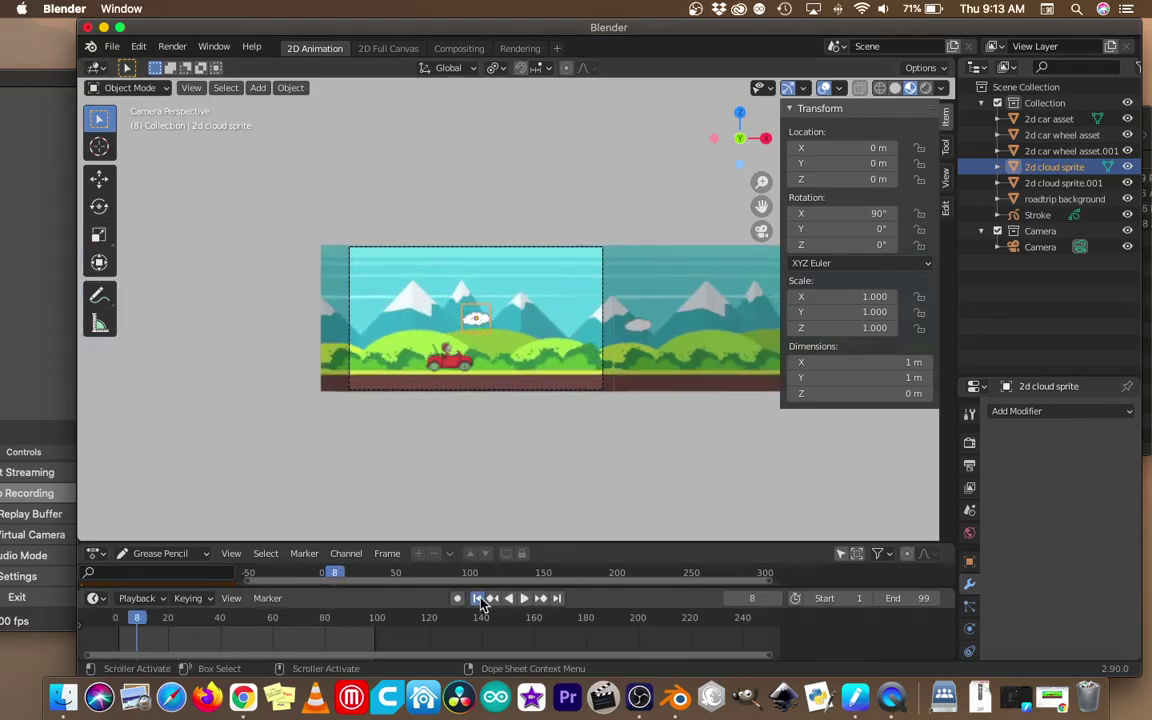
{"action": "left_click", "coordinate": [478, 598]}
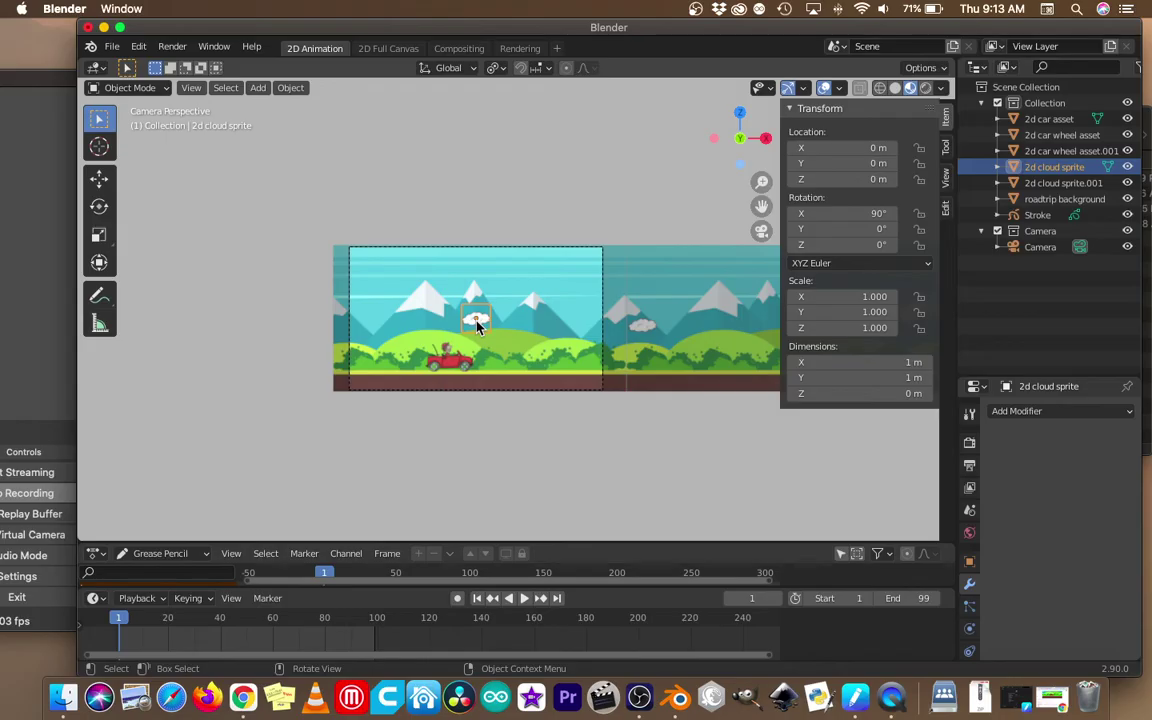
Move the new cloud to about X 6.26 m, Z 0.77 m, and place two duplicates near X 6.31 m, Z 1.70 m and X 7.69 m, Z 0.96 m.
{"action": "left_click_drag", "start_coordinate": [476, 323], "coordinate": [658, 303]}
{"action": "key", "text": "shift+d"}
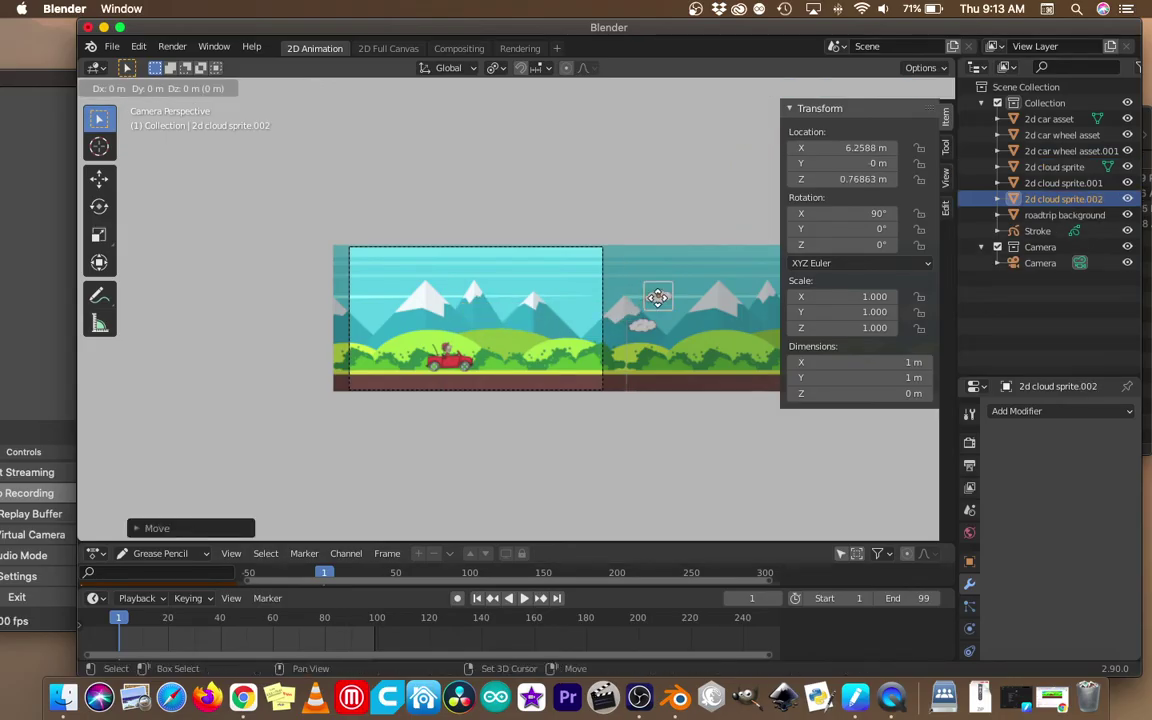
{"action": "left_click", "coordinate": [659, 274]}
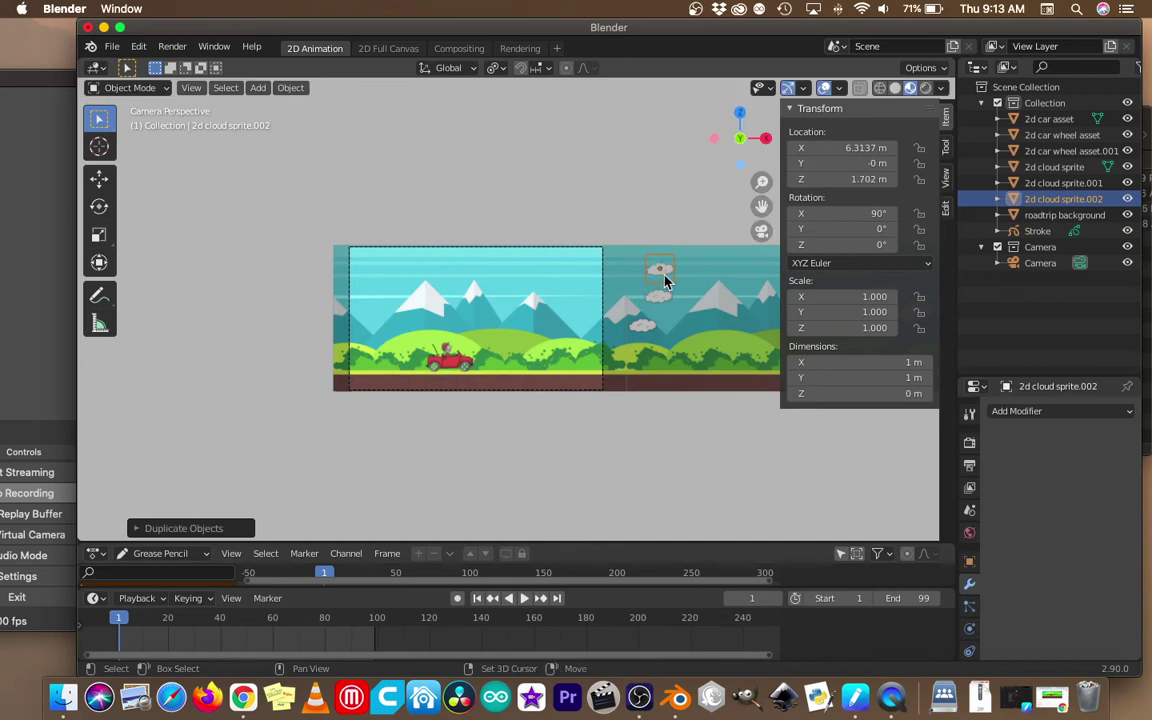
{"action": "key", "text": "shift+d"}
{"action": "left_click", "coordinate": [687, 307]}
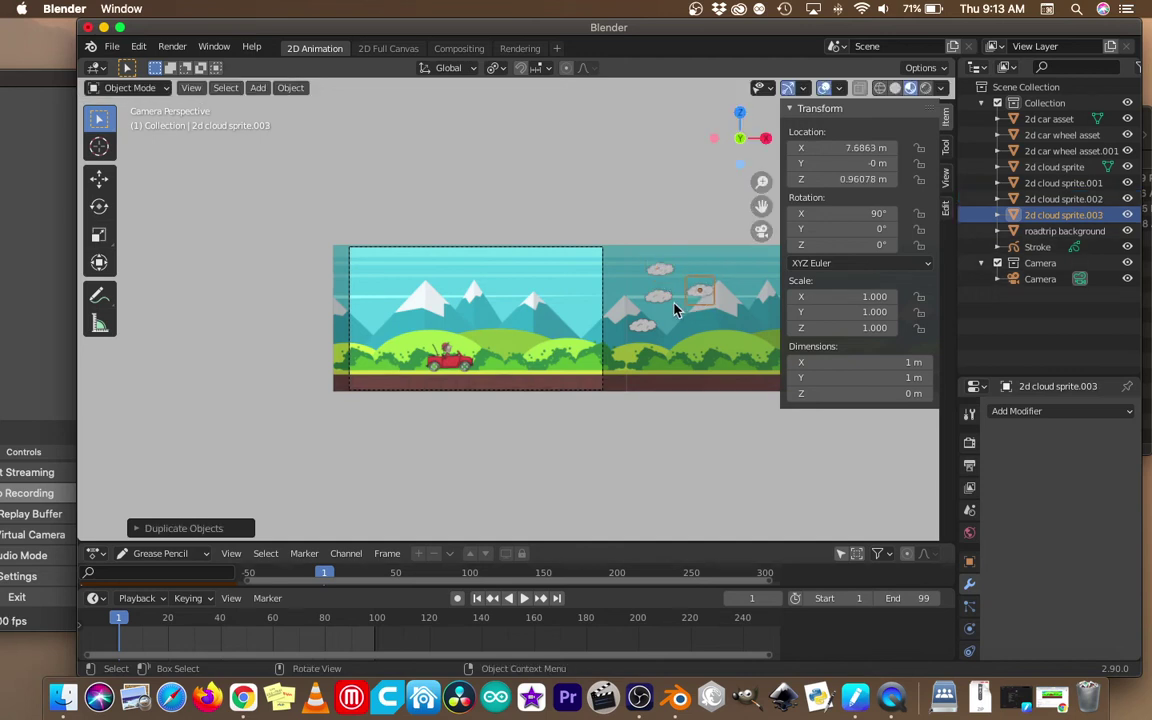
Insert a location keyframe for 2d cloud sprite.003 at frame 25.
{"action": "left_click", "coordinate": [190, 617]}
{"action": "key", "text": "Left"}
{"action": "key", "text": "Left"}
{"action": "key", "text": "Left"}
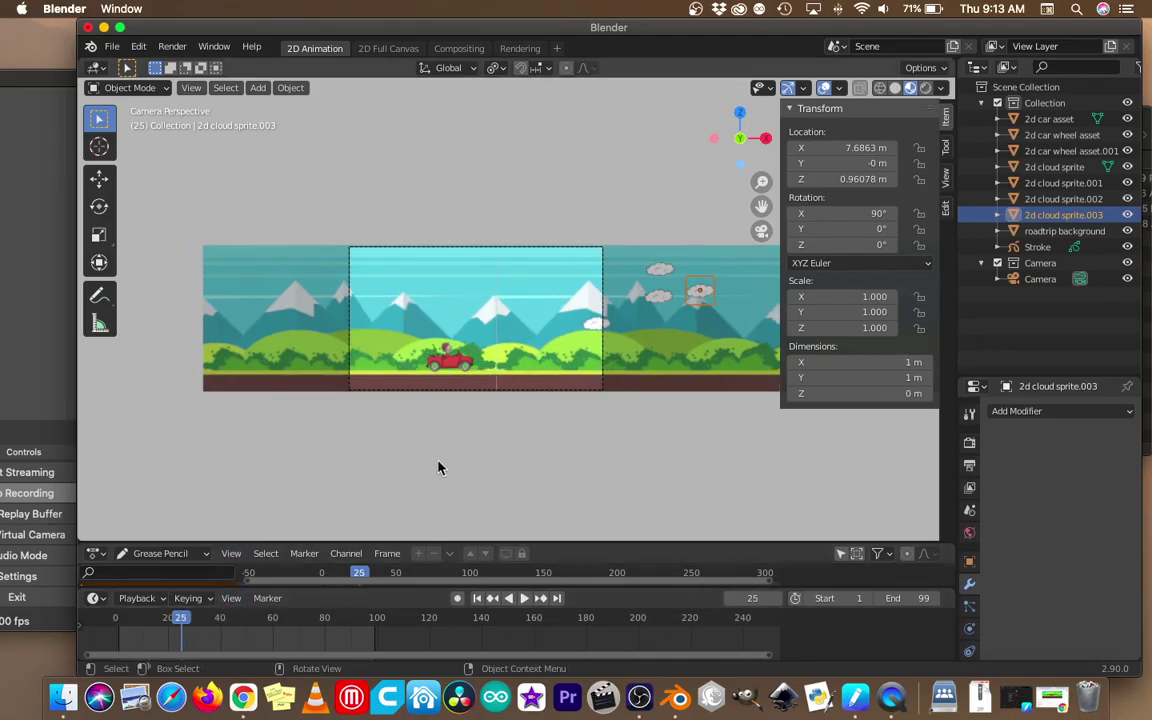
{"action": "key", "text": "i"}
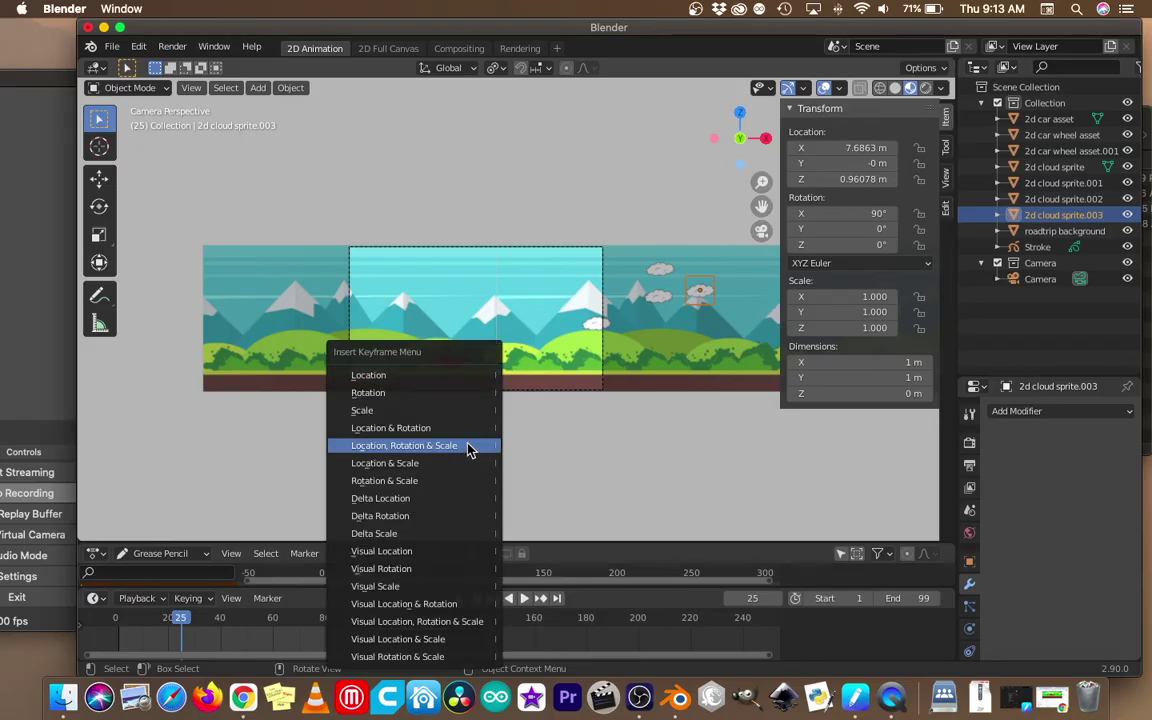
{"action": "left_click", "coordinate": [426, 376]}
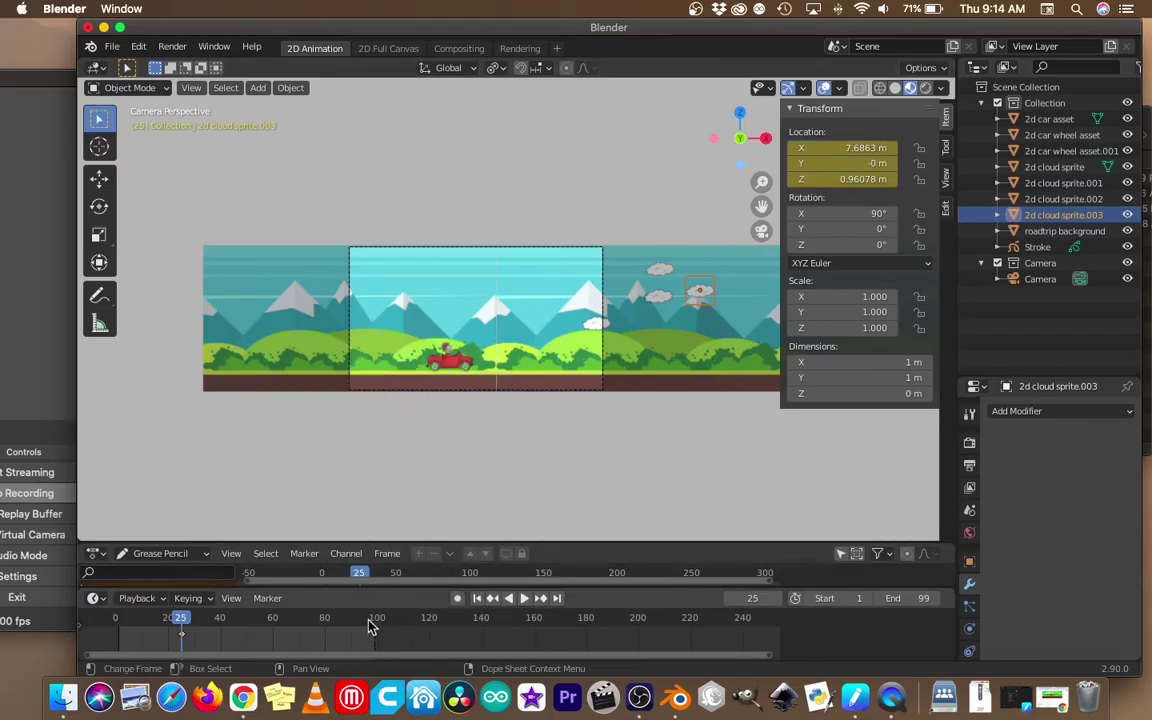
At frame 80, move 2d cloud sprite.003 past the camera frame to about X -5.02 m, Z -0.58 m, and keyframe its location.
{"action": "left_click", "coordinate": [327, 622]}
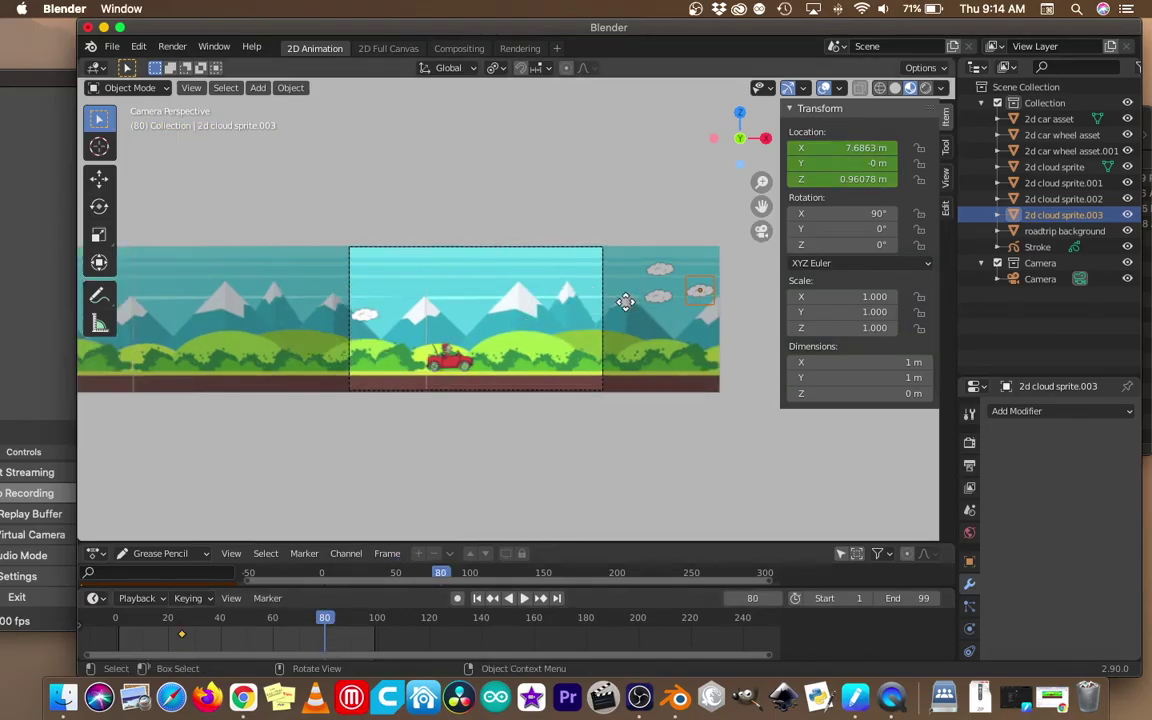
{"action": "key", "text": "g"}
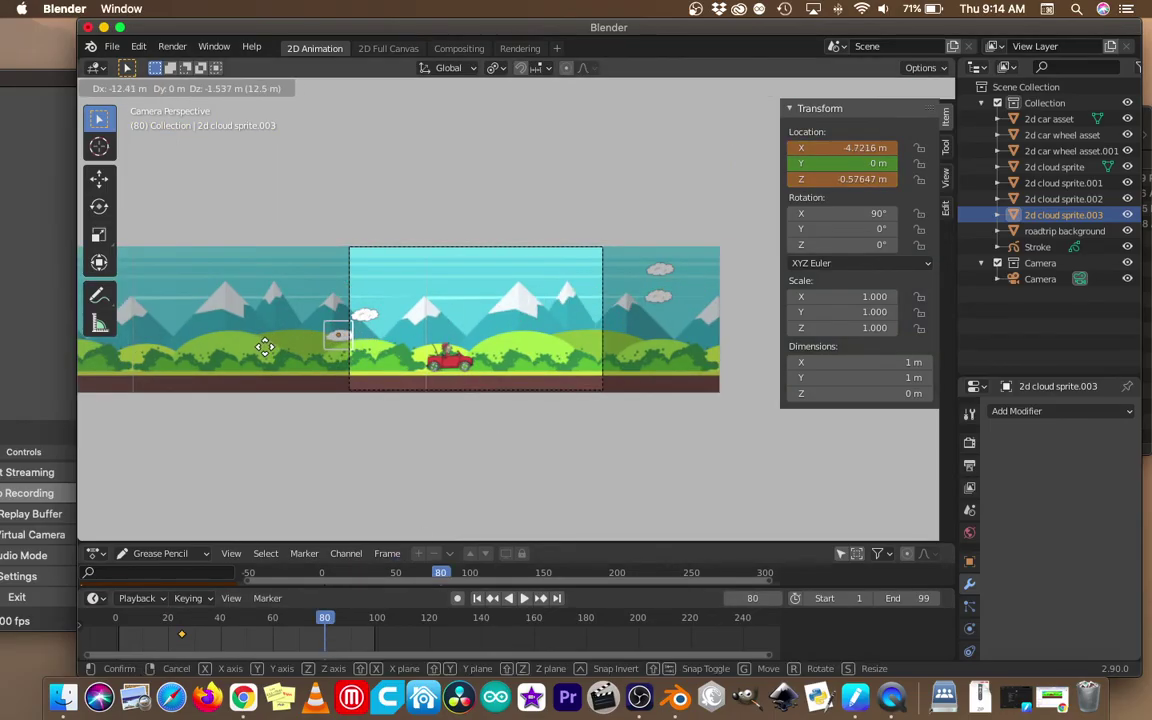
{"action": "left_click", "coordinate": [257, 353]}
{"action": "key", "text": "i"}
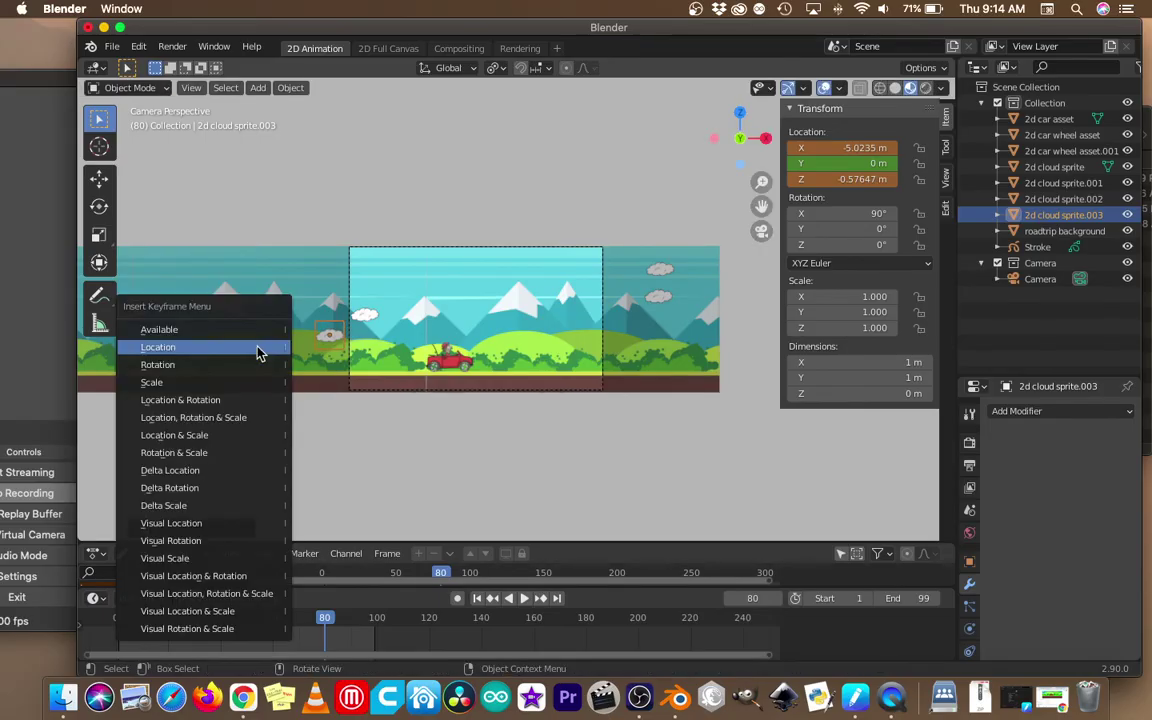
{"action": "left_click", "coordinate": [257, 353]}
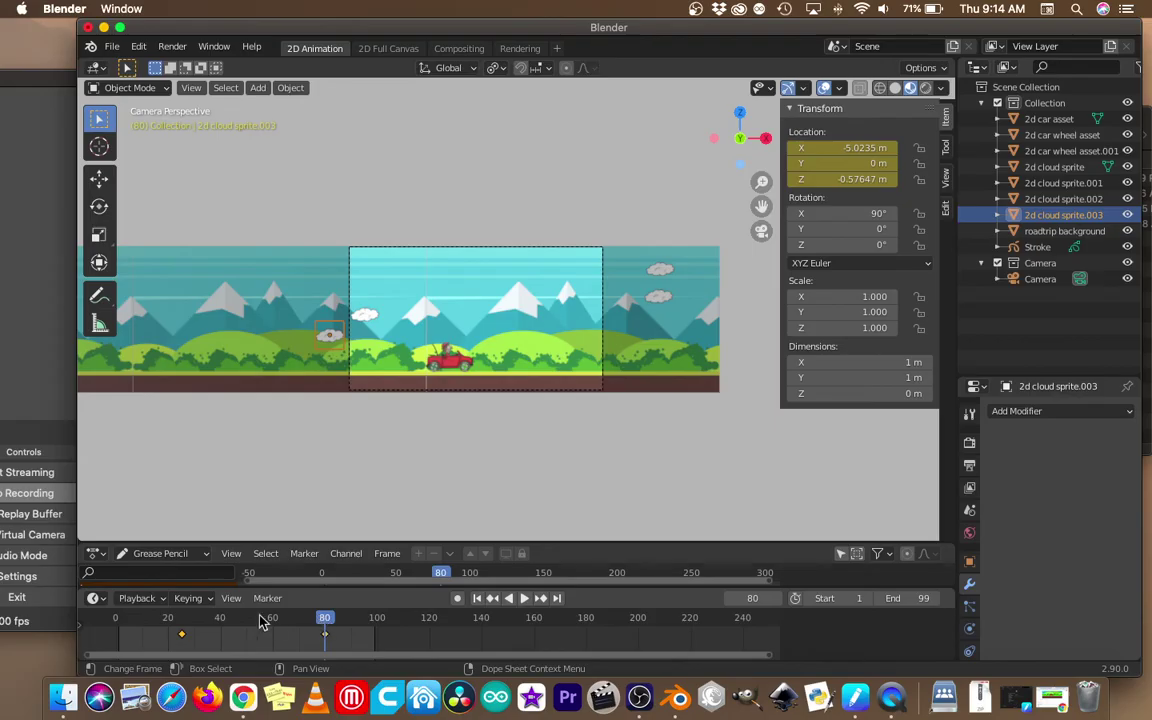
Return to frame 1 and insert a location keyframe for the uppermost cloud, 2d cloud sprite.002.
{"action": "left_click_drag", "start_coordinate": [323, 624], "coordinate": [119, 622]}
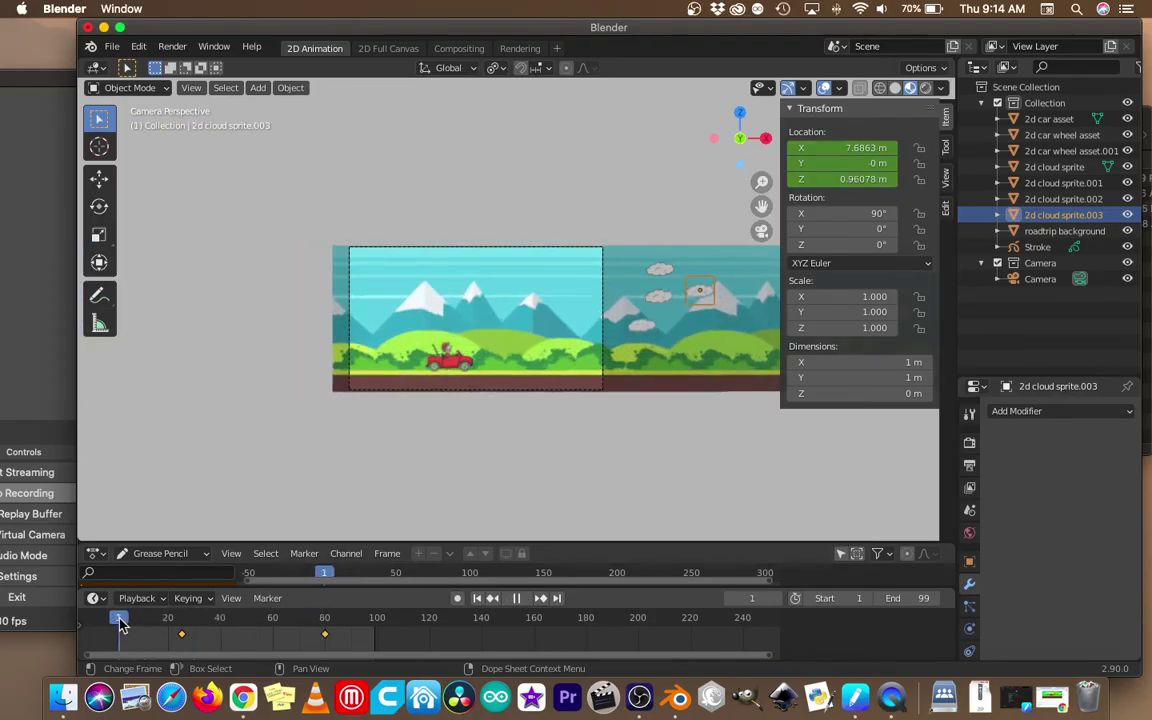
{"action": "left_click", "coordinate": [657, 272]}
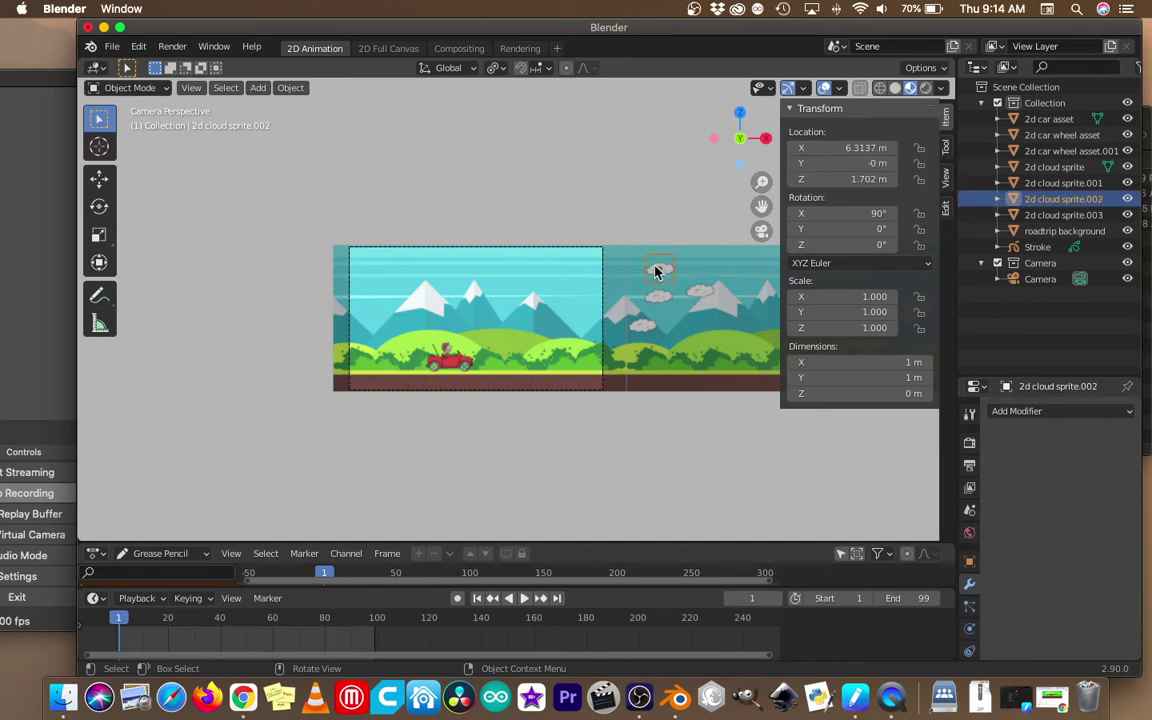
{"action": "key", "text": "i"}
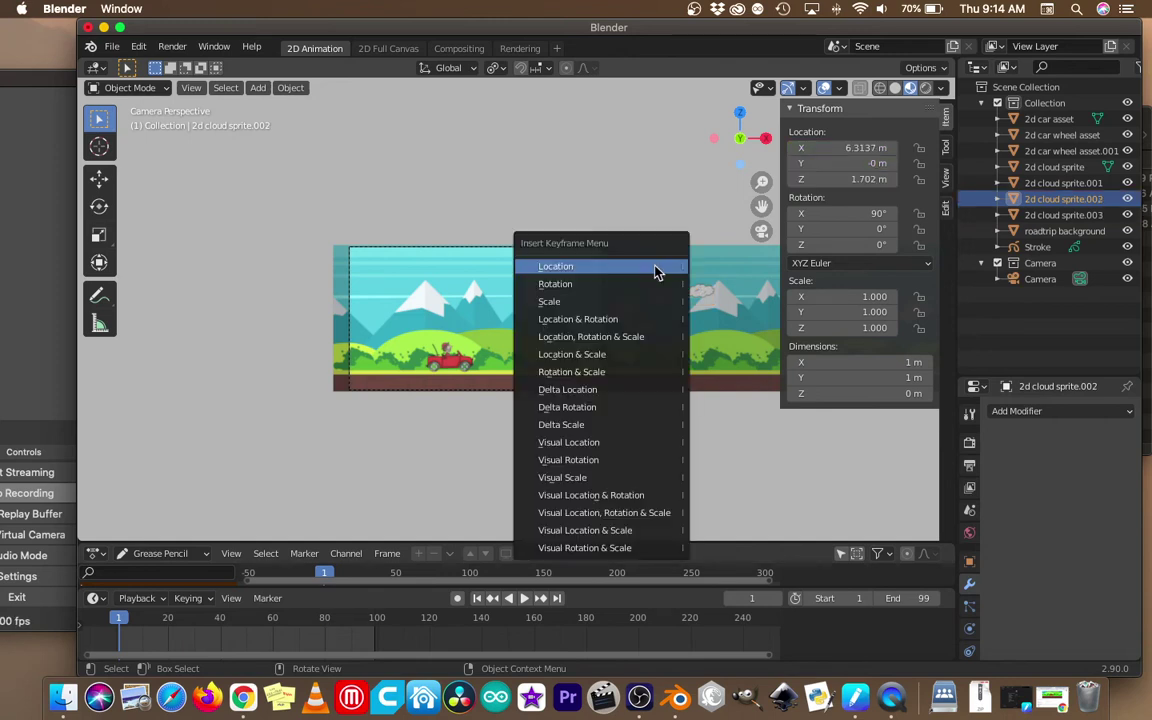
{"action": "left_click", "coordinate": [657, 272]}
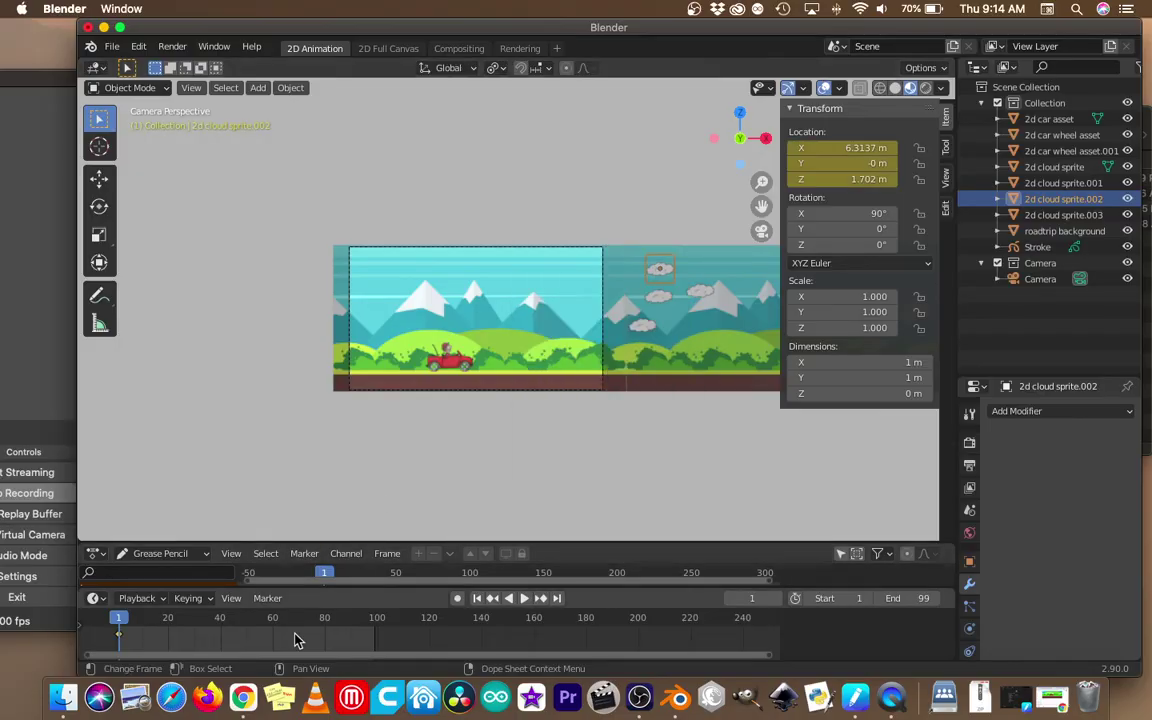
At frame 90, move 2d cloud sprite.002 past the camera frame to about X -5.05 m, Z 2.11 m, and keyframe its location.
{"action": "left_click", "coordinate": [352, 627]}
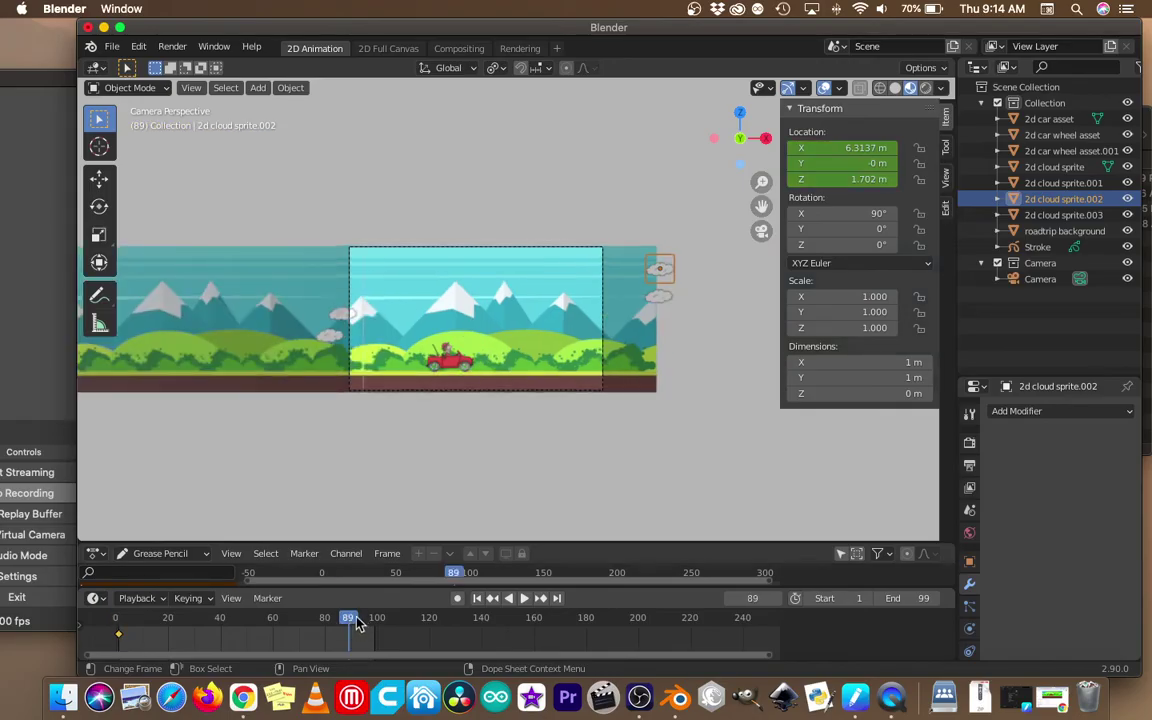
{"action": "key", "text": "Right"}
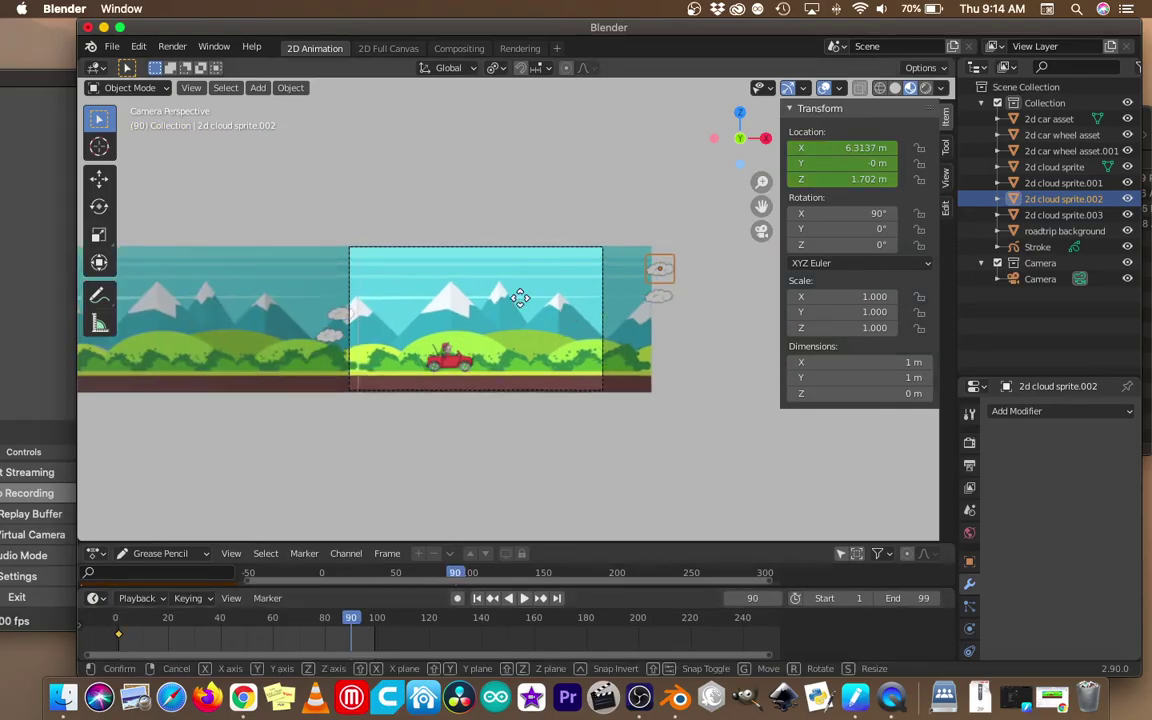
{"action": "key", "text": "g"}
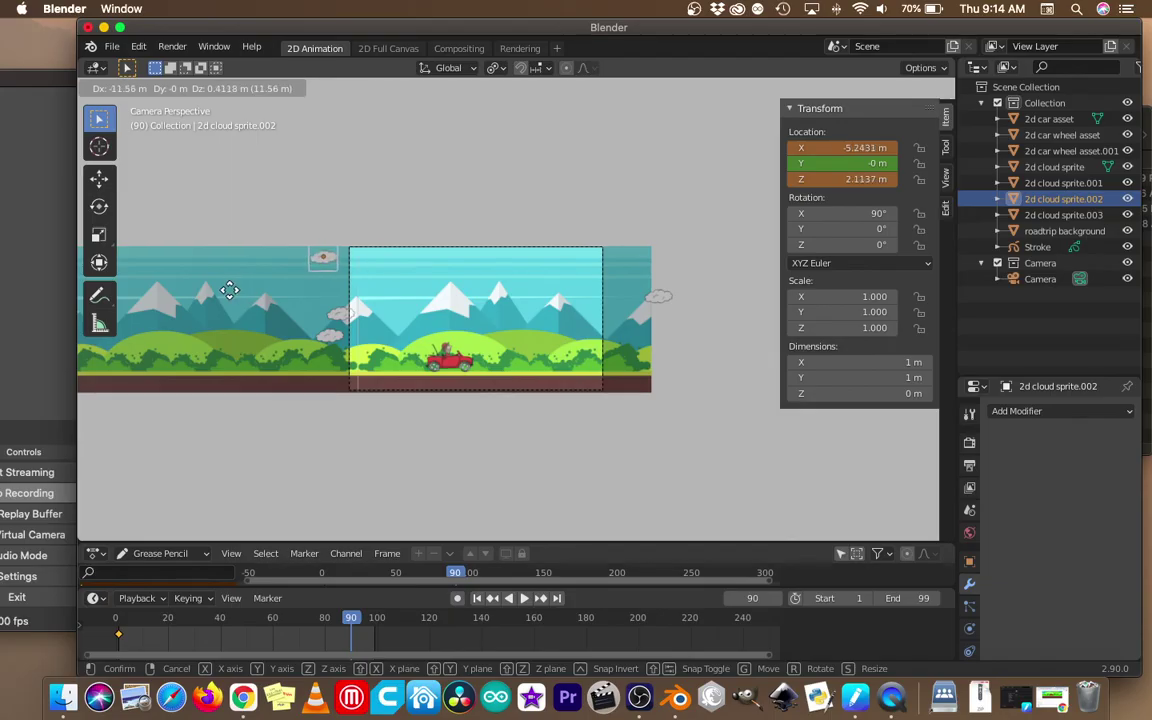
{"action": "left_click", "coordinate": [235, 293]}
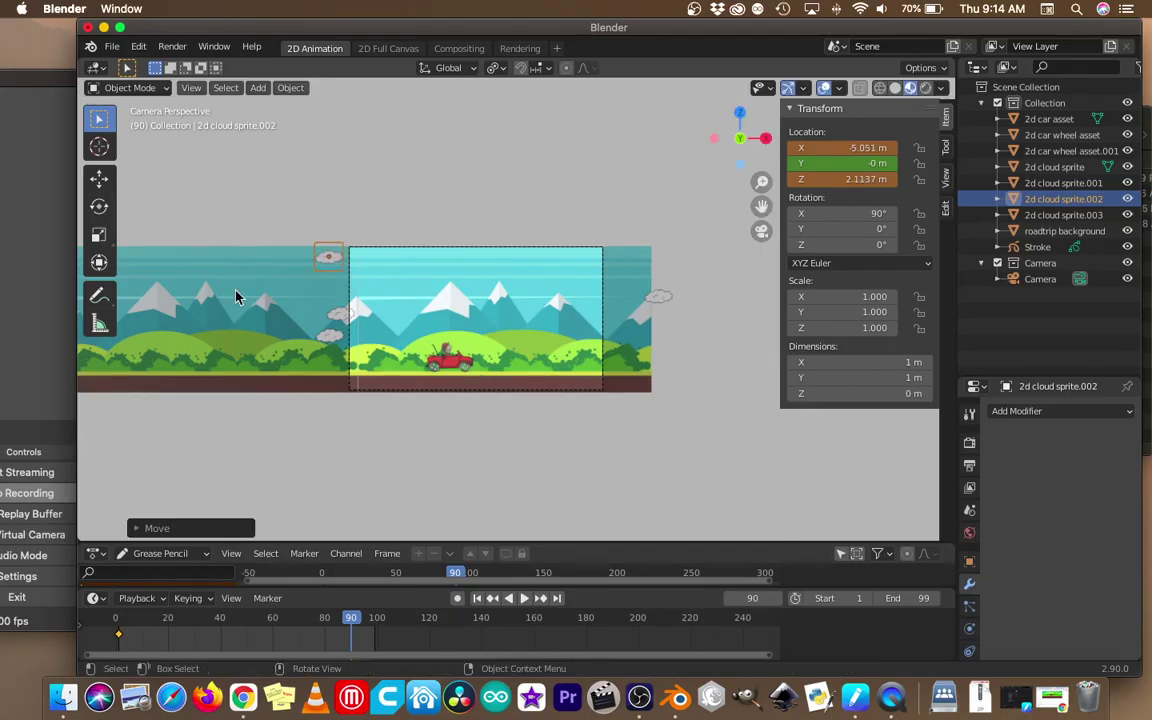
{"action": "key", "text": "i"}
{"action": "left_click", "coordinate": [236, 295]}
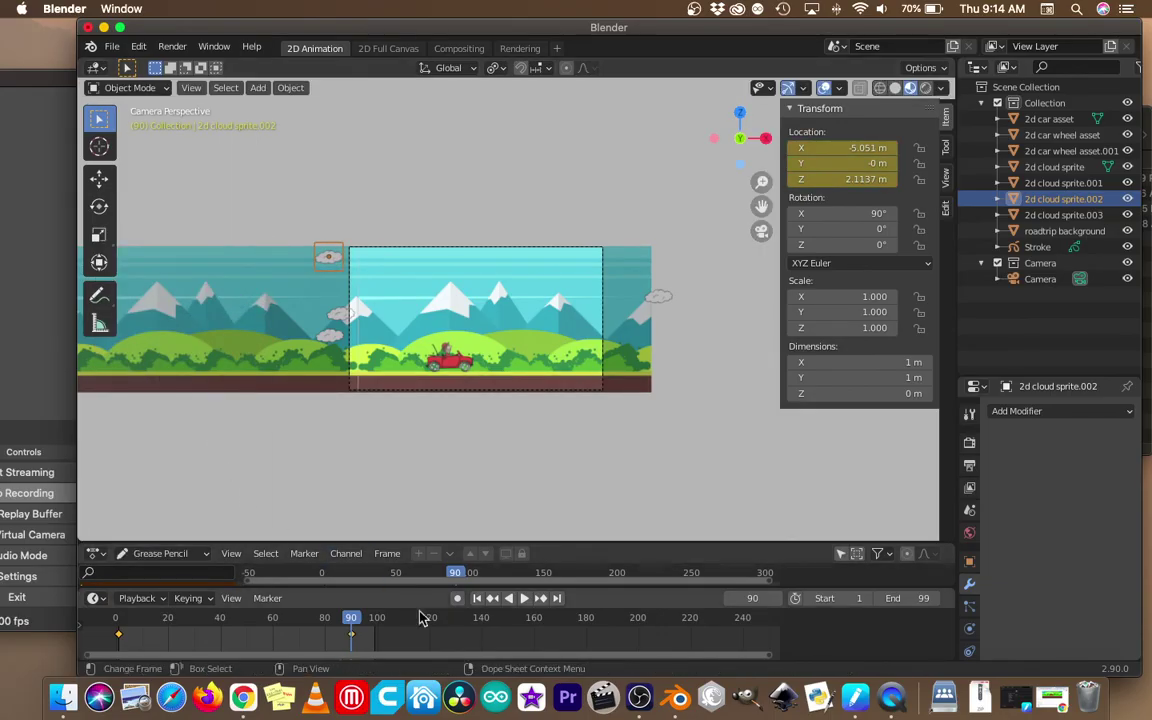
Return to frame 1 and insert a location keyframe for the unnumbered 2d cloud sprite.
{"action": "left_click", "coordinate": [478, 598]}
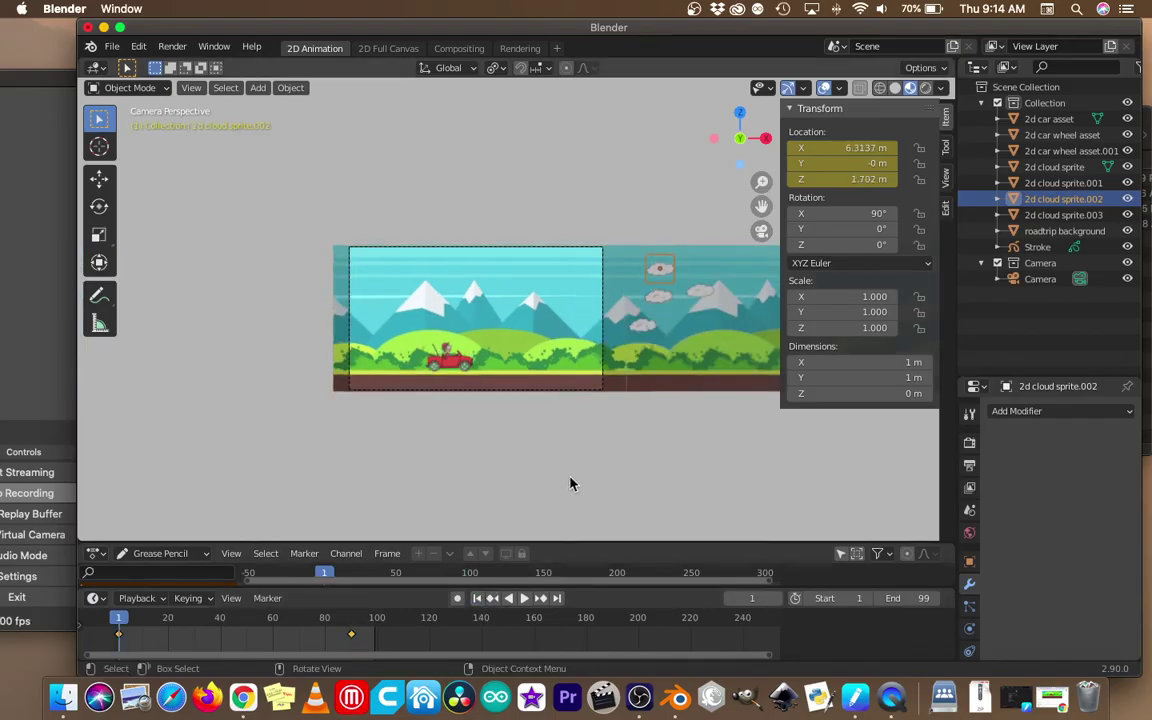
{"action": "left_click", "coordinate": [662, 298]}
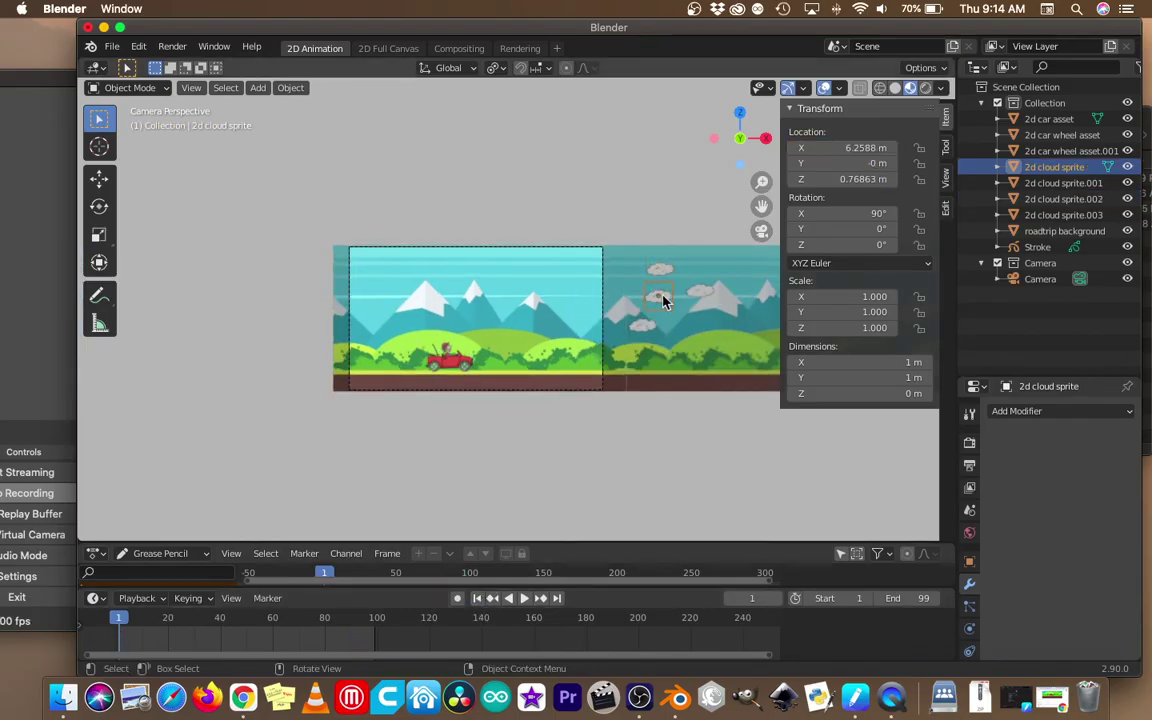
{"action": "key", "text": "i"}
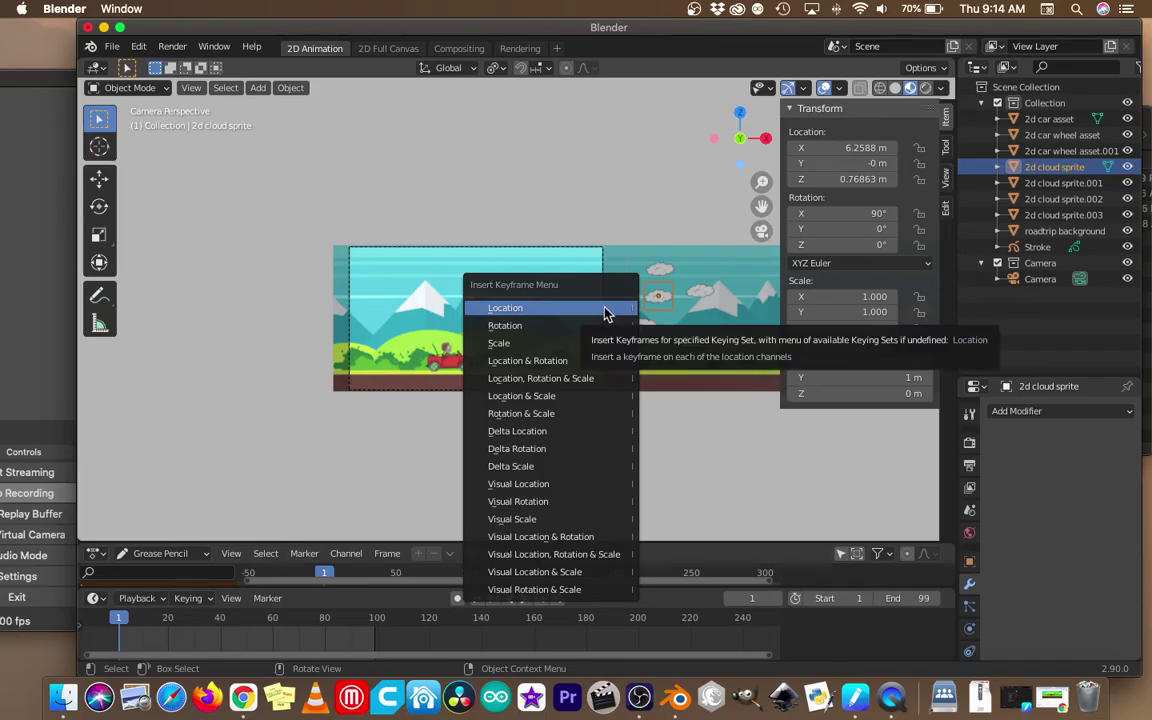
{"action": "left_click", "coordinate": [604, 311]}
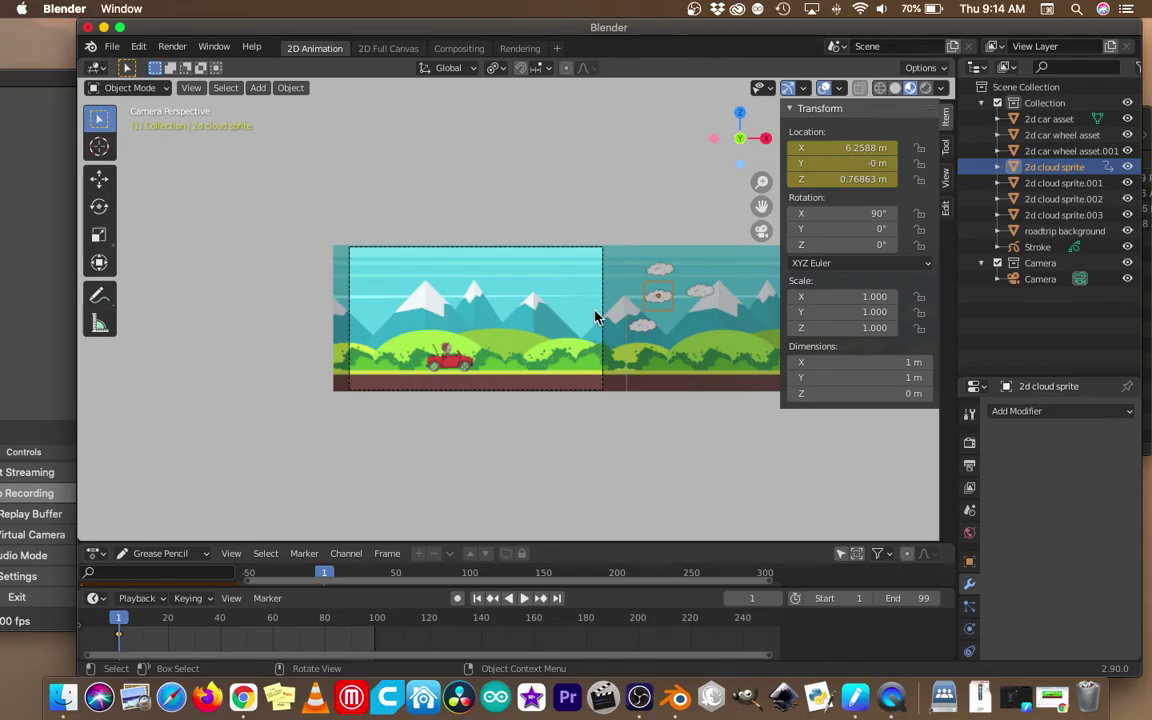
At frame 1, move the unnumbered 2d cloud sprite above the car to about X -0.80 m, Z -0.47 m, and keyframe its location.
{"action": "key", "text": "g"}
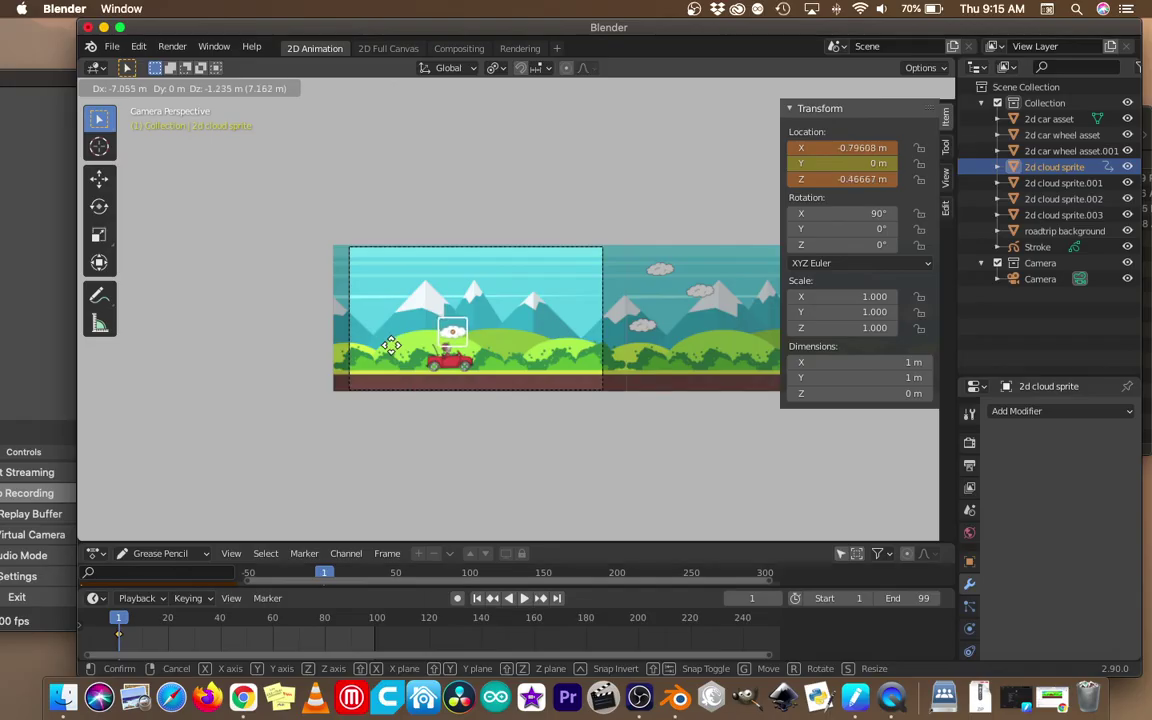
{"action": "left_click", "coordinate": [472, 308]}
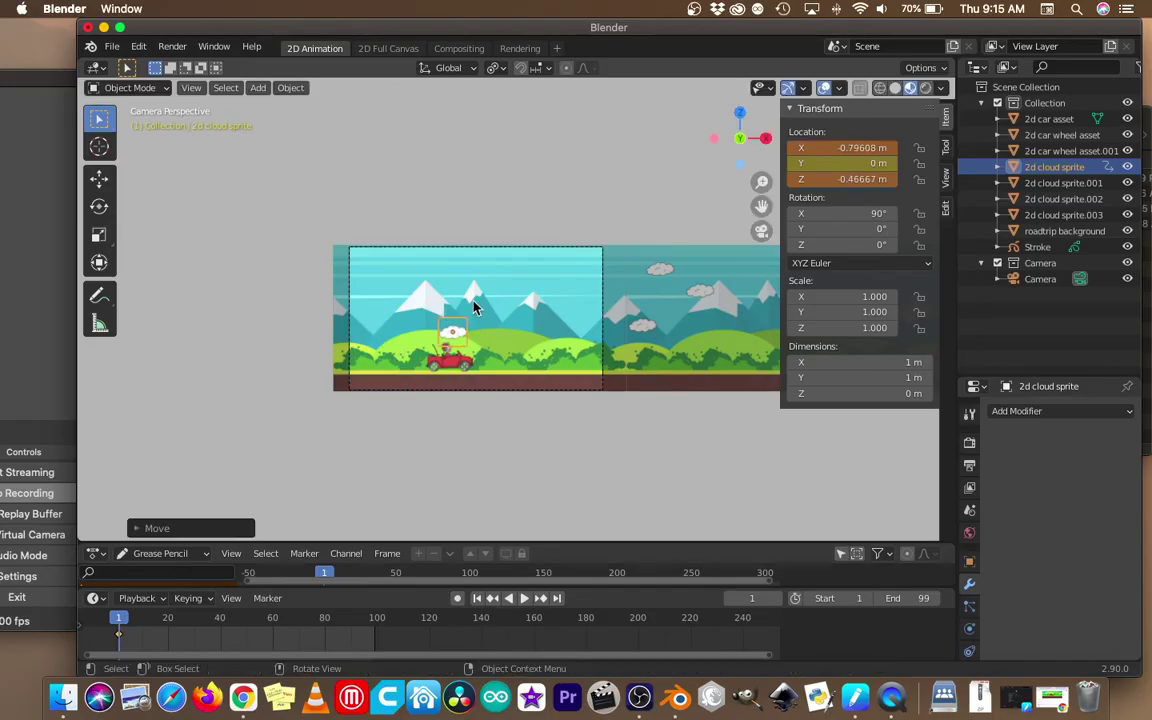
{"action": "key", "text": "i"}
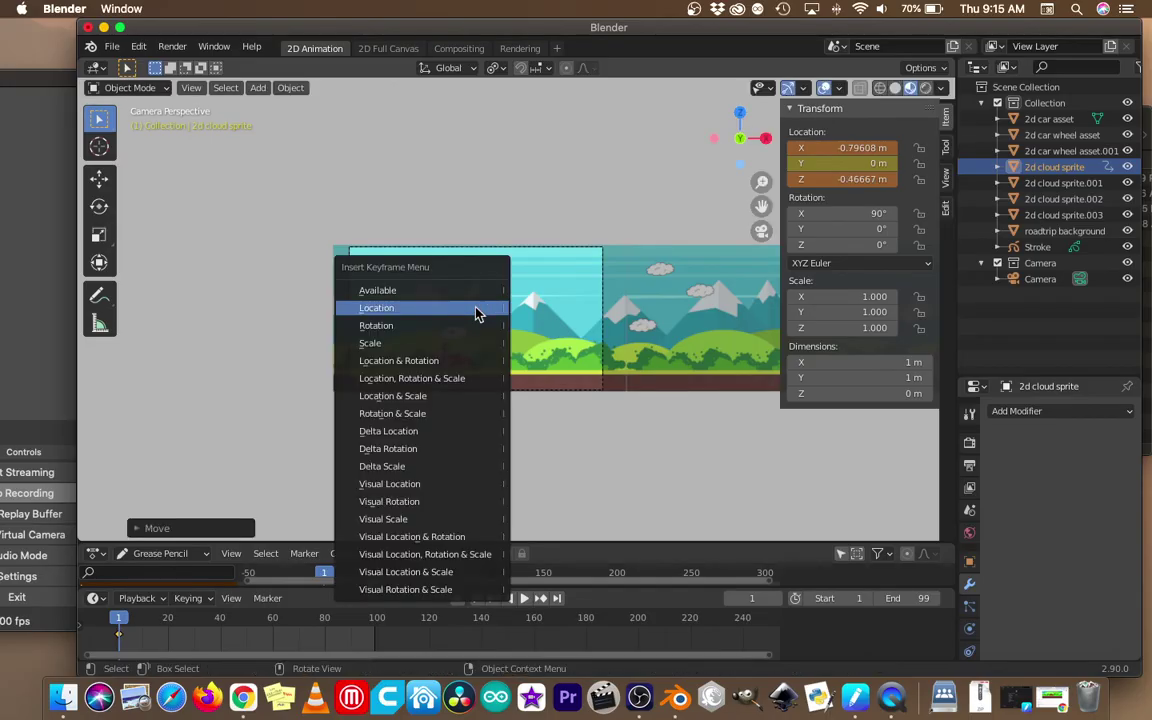
{"action": "left_click", "coordinate": [476, 313]}
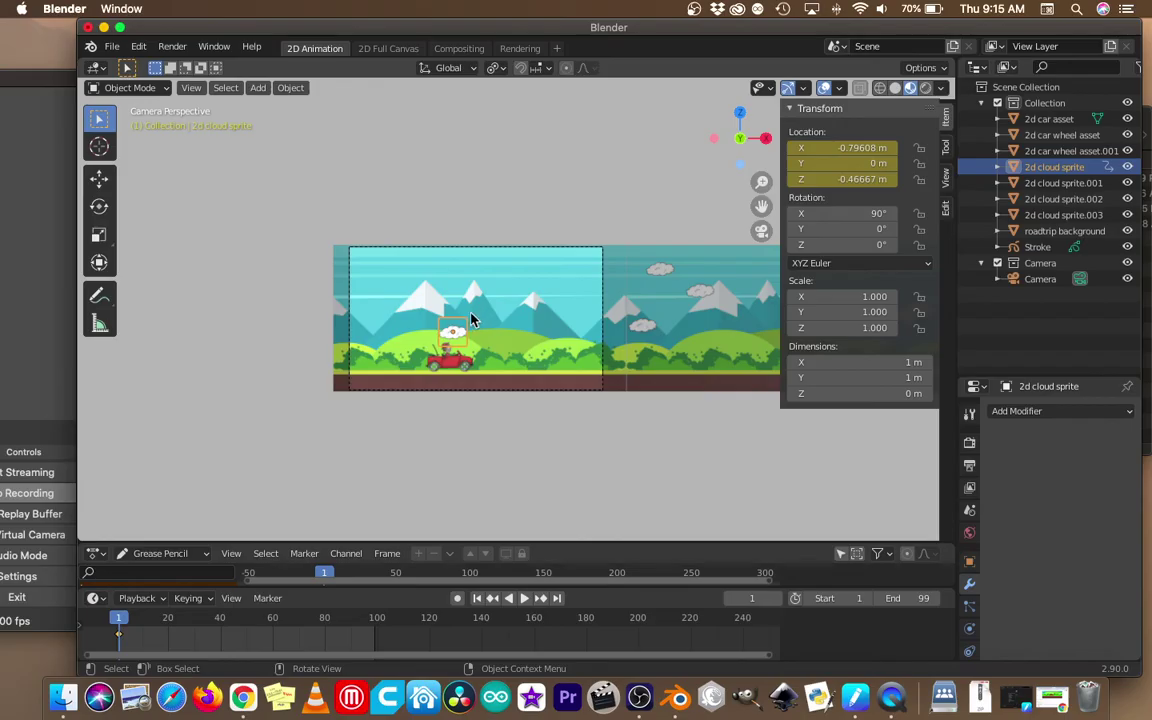
At frame 100, move the 2d cloud sprite slightly to about X -0.33 m, Z -0.05 m, and insert a location keyframe.
{"action": "left_click", "coordinate": [369, 622]}
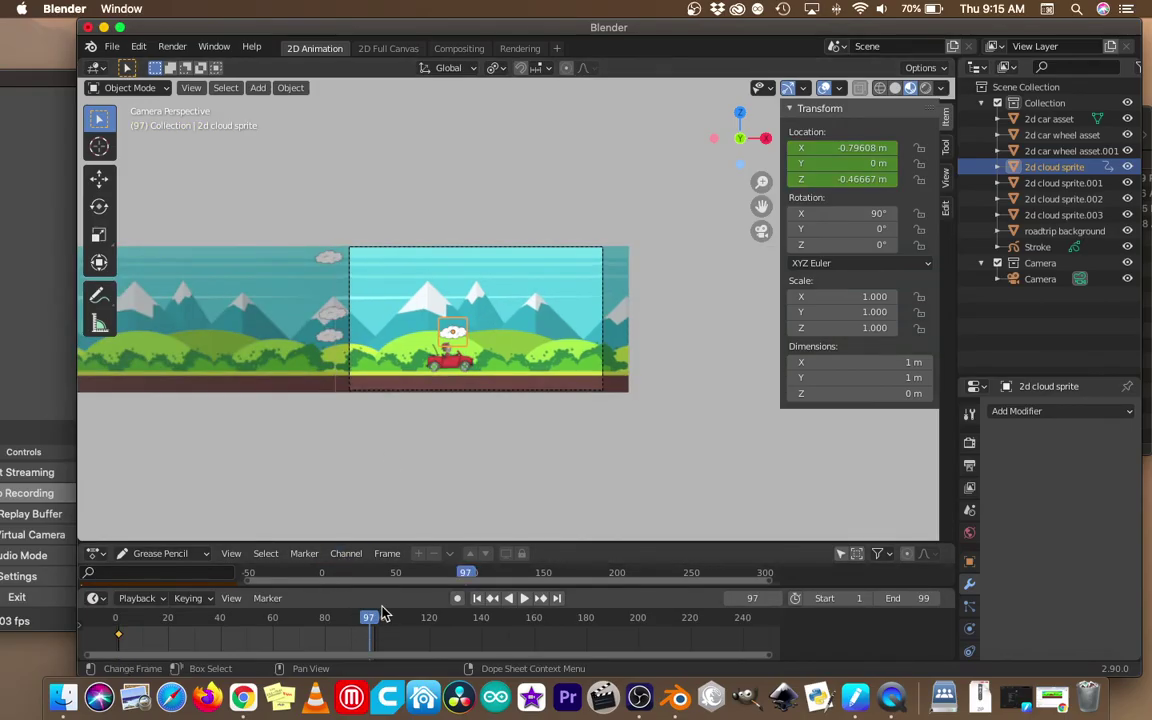
{"action": "key", "text": "Right"}
{"action": "key", "text": "Right"}
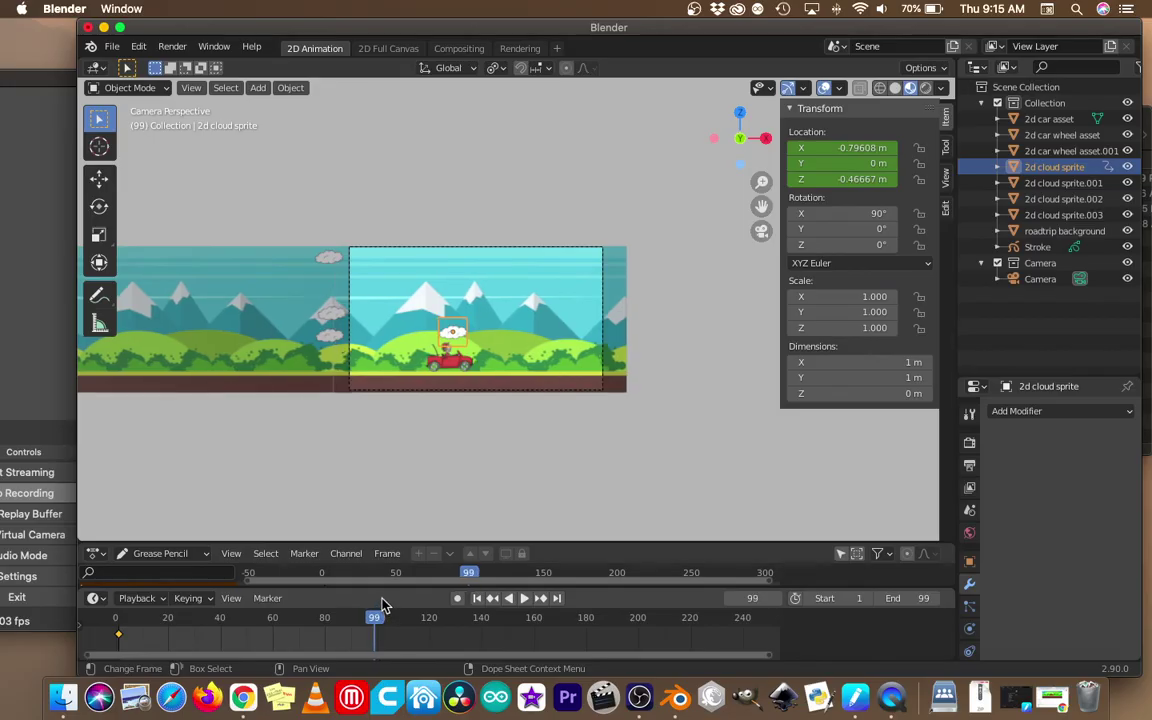
{"action": "key", "text": "Right"}
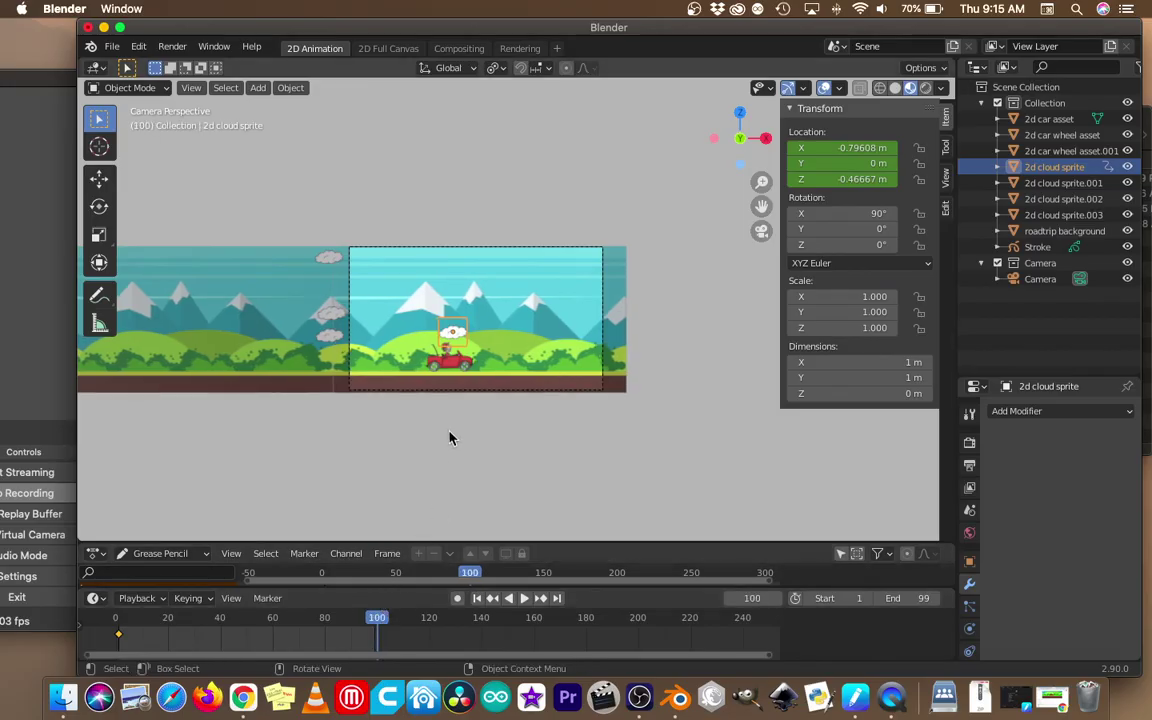
{"action": "key", "text": "g"}
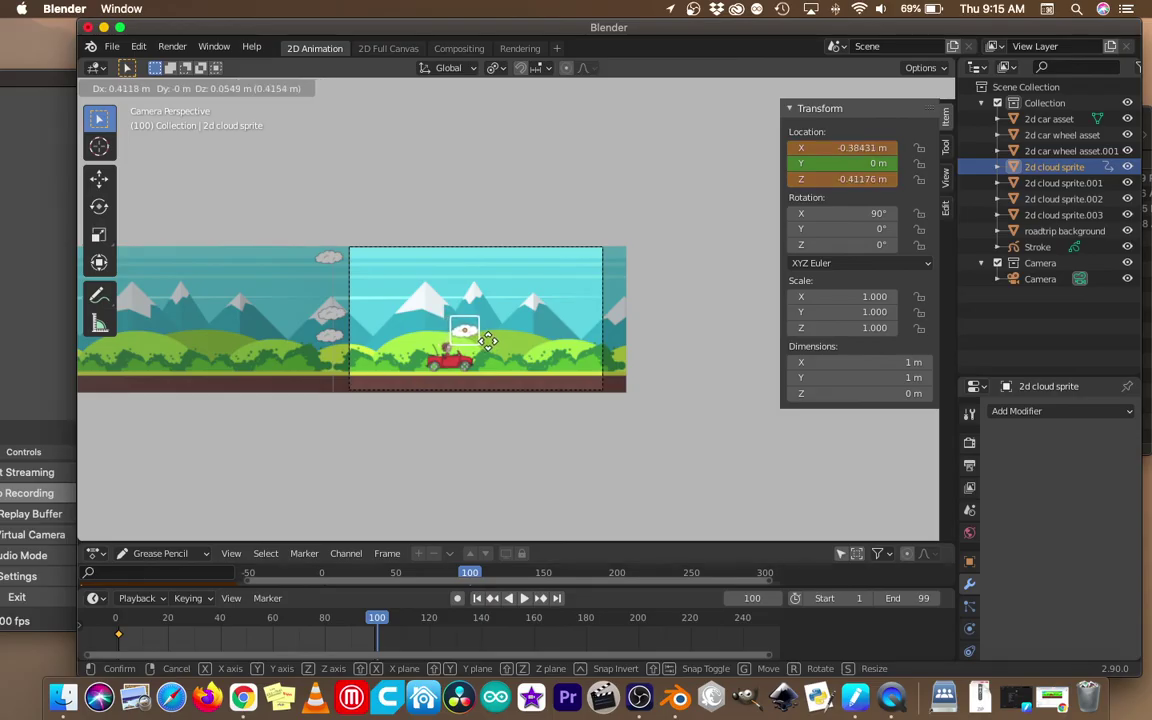
{"action": "left_click", "coordinate": [491, 338]}
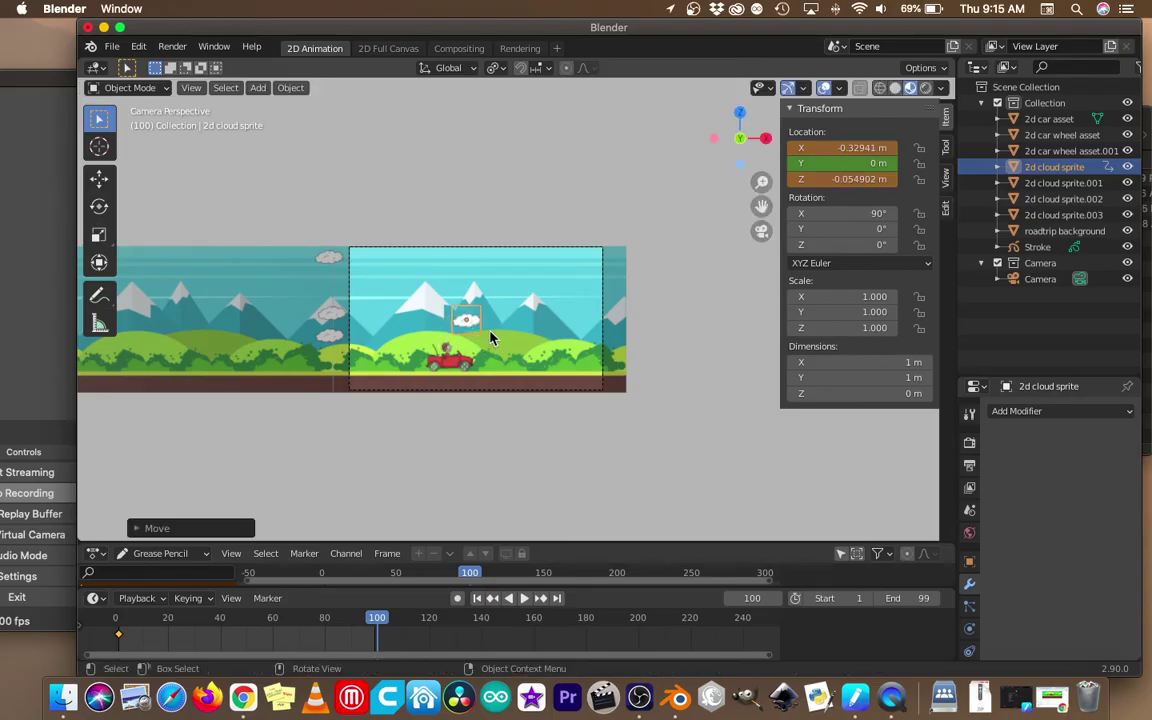
{"action": "key", "text": "i"}
{"action": "left_click", "coordinate": [491, 336]}
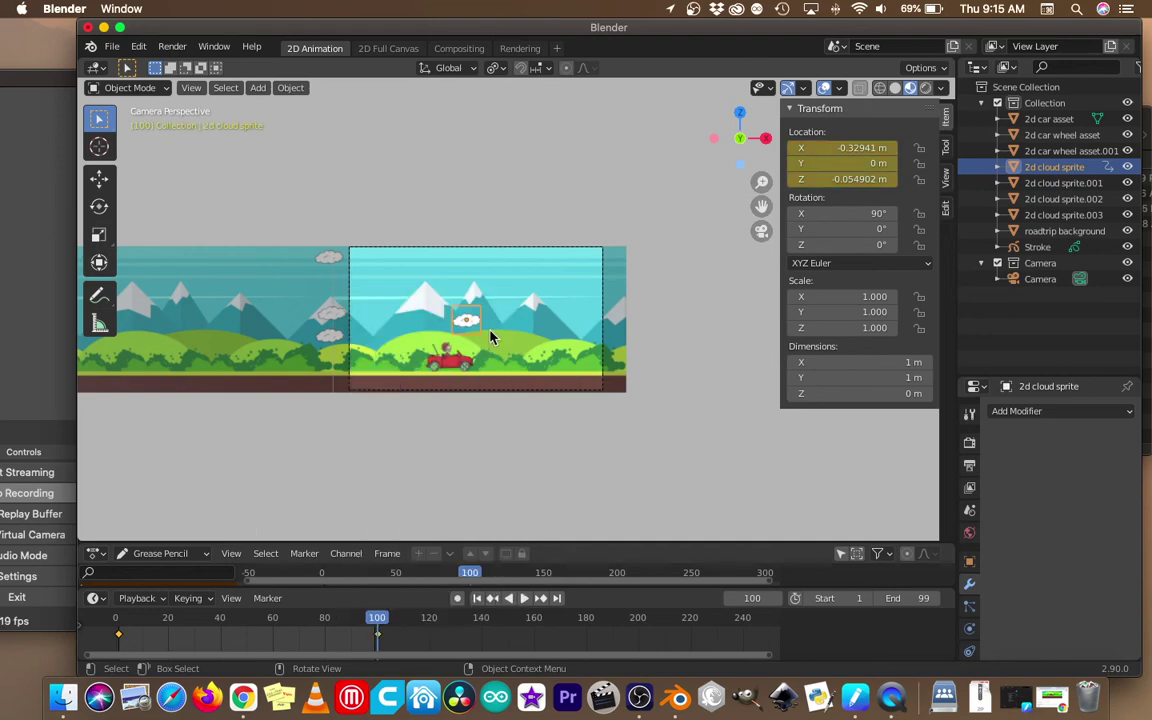
Play back the animation to check the drifting clouds and scrolling background, viewing the scene up close and from an angle, and stop it.
{"action": "scroll", "coordinate": [626, 350], "scroll_direction": "up", "scroll_amount": 10}
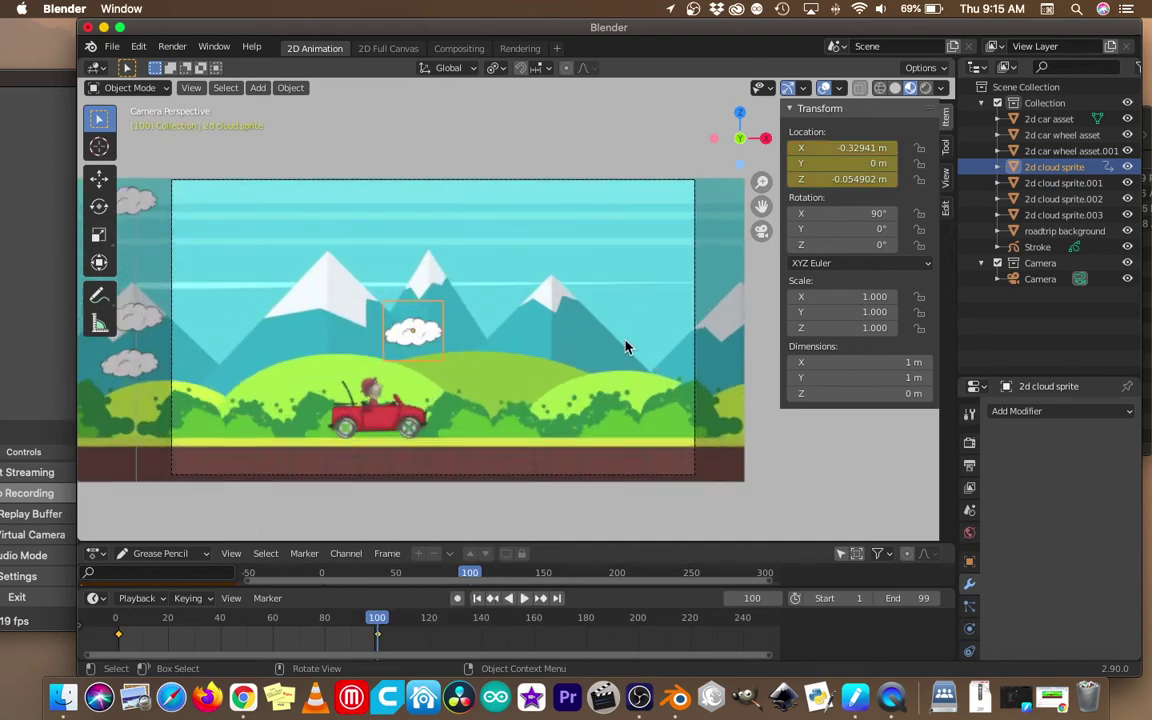
{"action": "scroll", "coordinate": [699, 334], "scroll_direction": "left", "scroll_amount": 5}
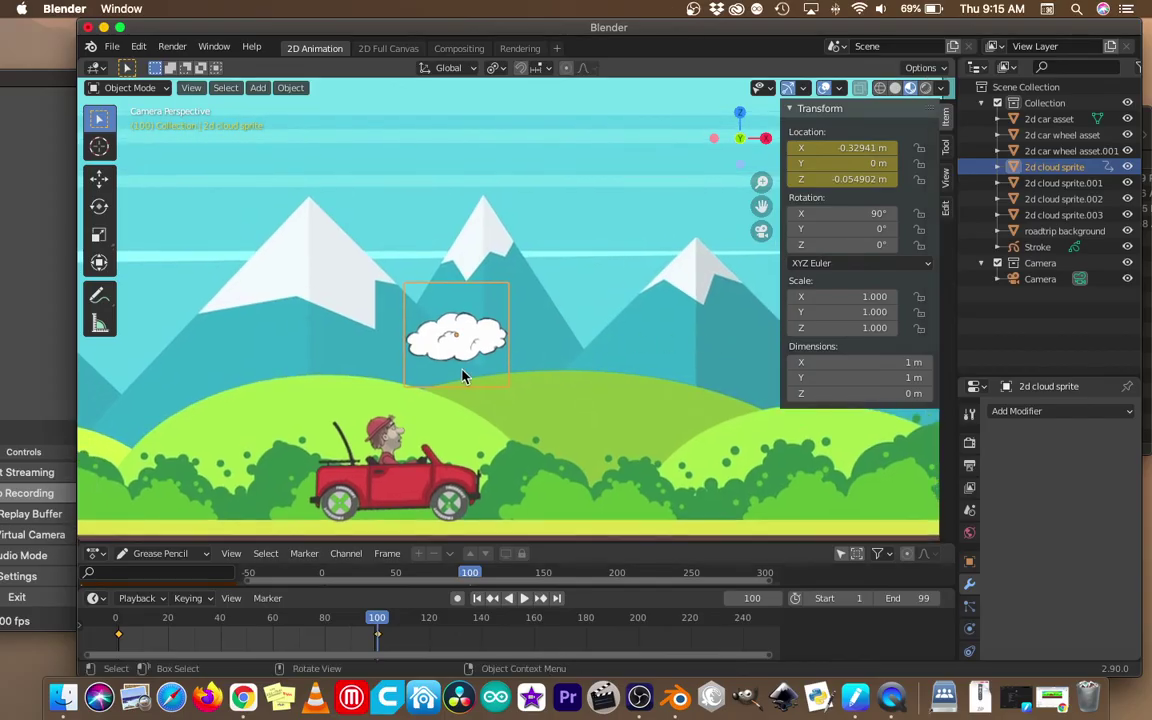
{"action": "key", "text": "space"}
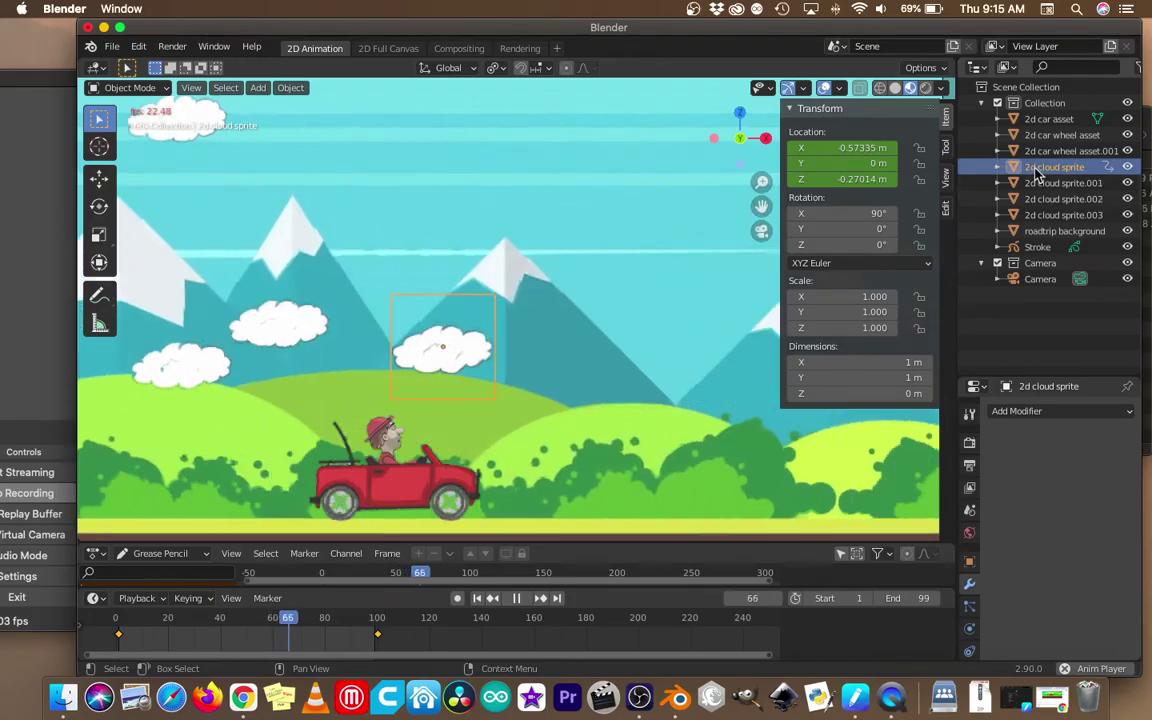
{"action": "left_click", "coordinate": [636, 455]}
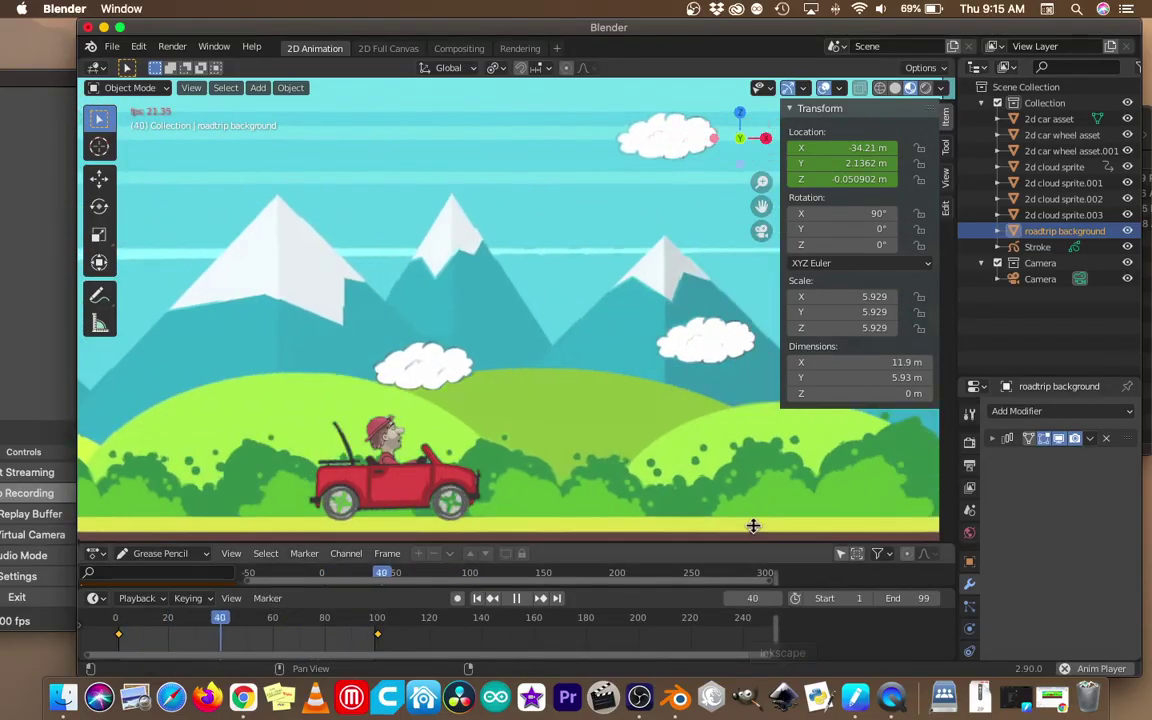
{"action": "middle_click_drag", "start_coordinate": [455, 460], "coordinate": [427, 309]}
{"action": "key", "text": "space"}
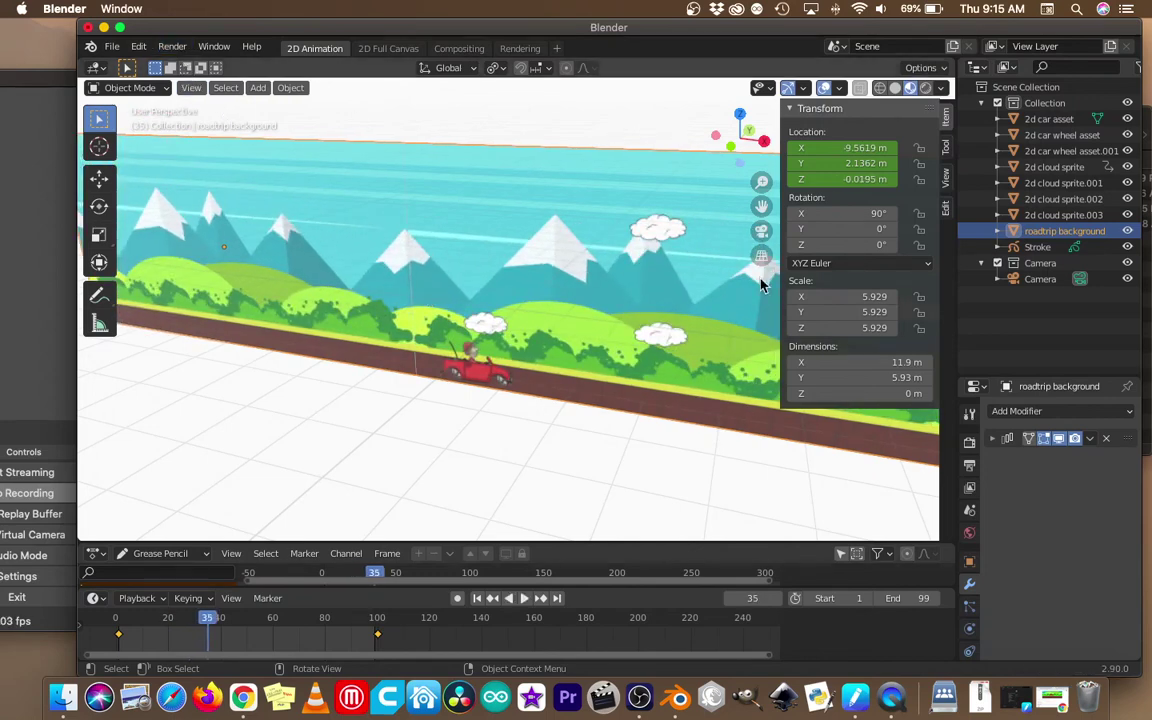
Set the render output path to the Desktop folder with the file name car.
{"action": "left_click", "coordinate": [971, 415]}
{"action": "left_click", "coordinate": [969, 465]}
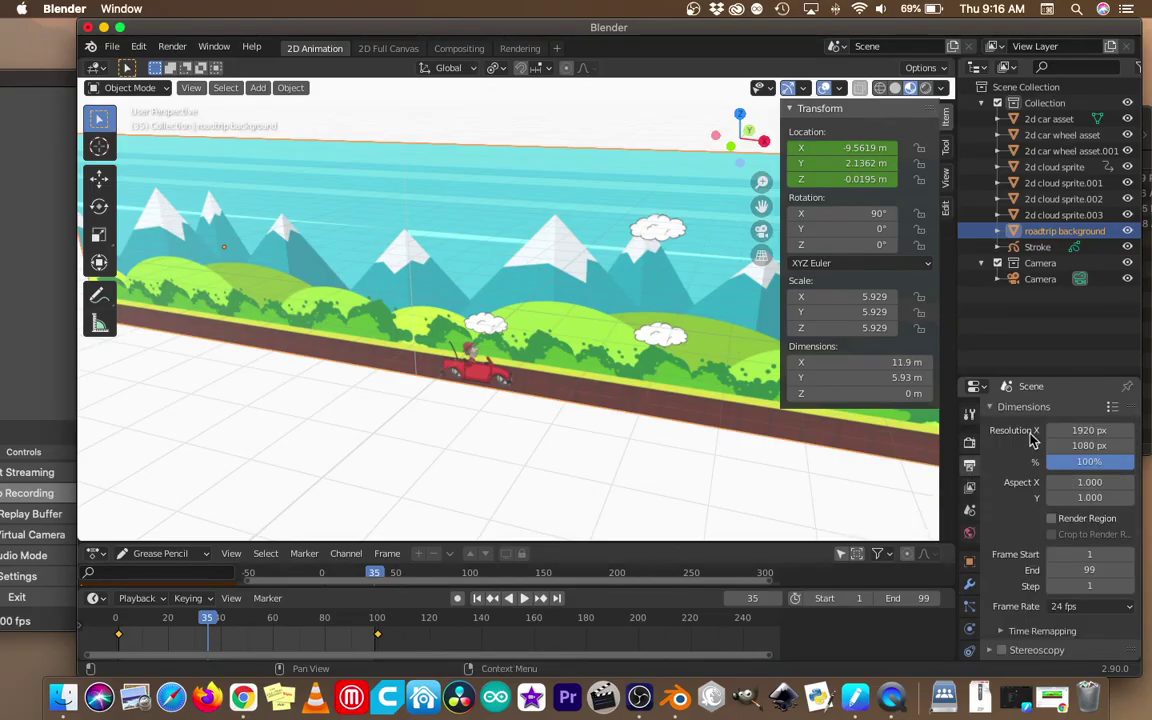
{"action": "scroll", "coordinate": [1033, 452], "scroll_direction": "down", "scroll_amount": 5}
{"action": "scroll", "coordinate": [1033, 452], "scroll_direction": "down", "scroll_amount": 3}
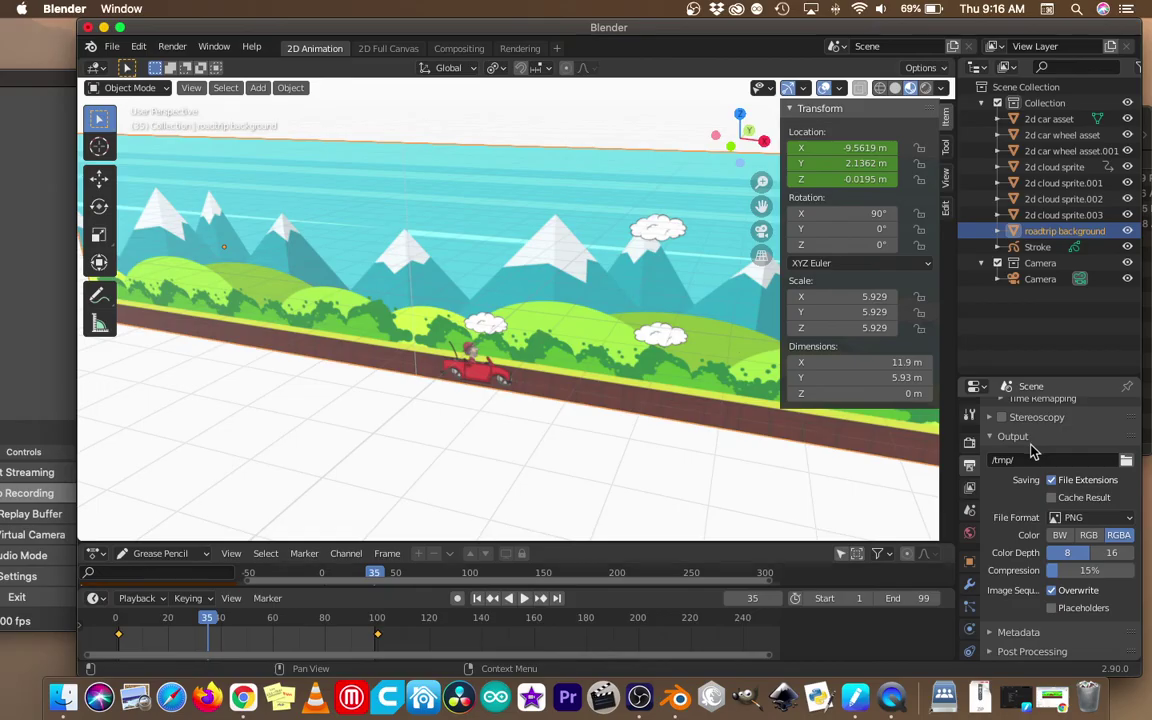
{"action": "left_click", "coordinate": [1126, 460]}
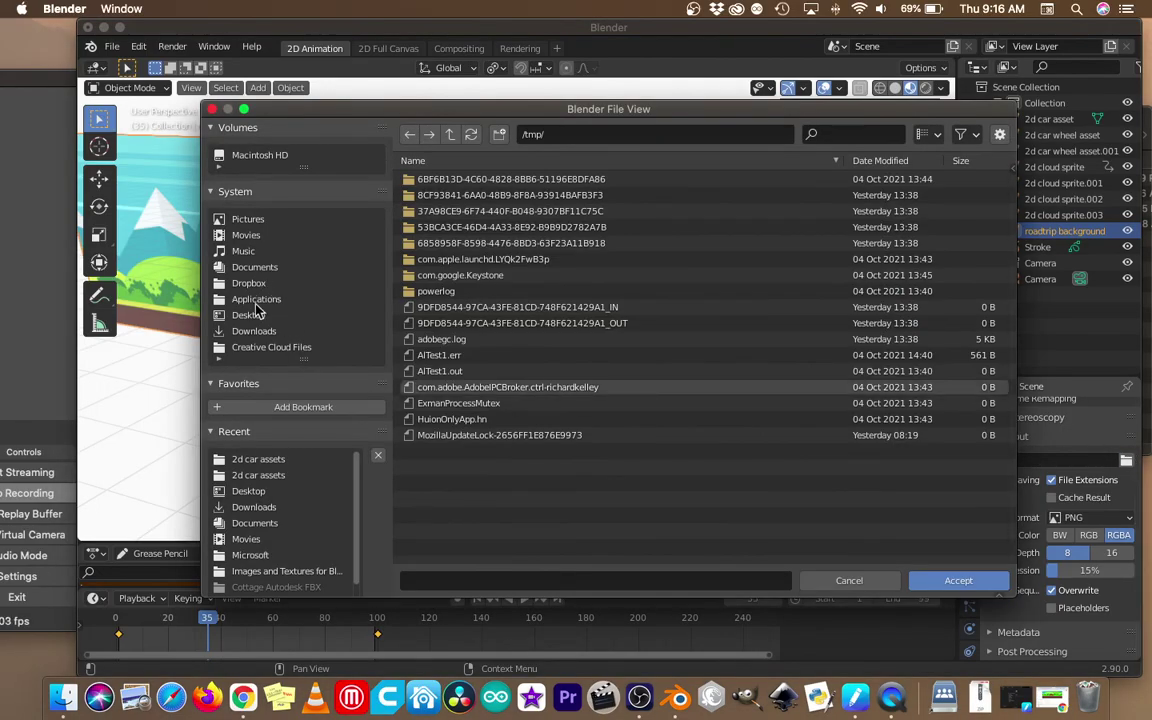
{"action": "left_click", "coordinate": [250, 315]}
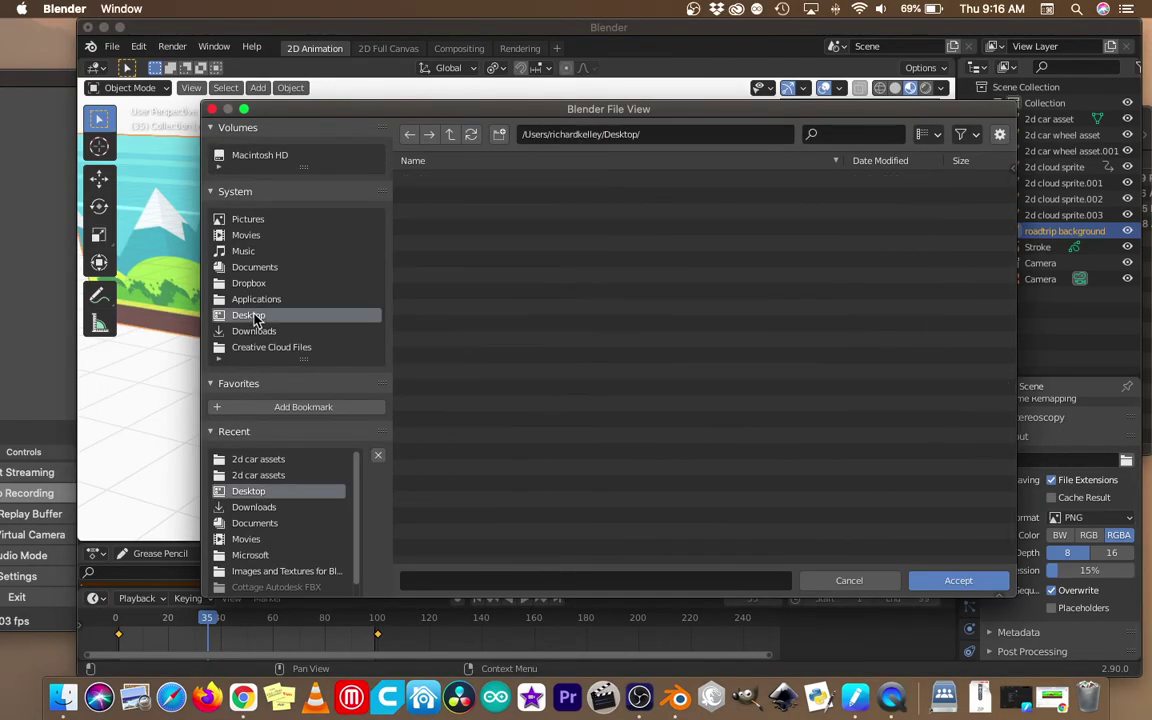
{"action": "left_click", "coordinate": [570, 580]}
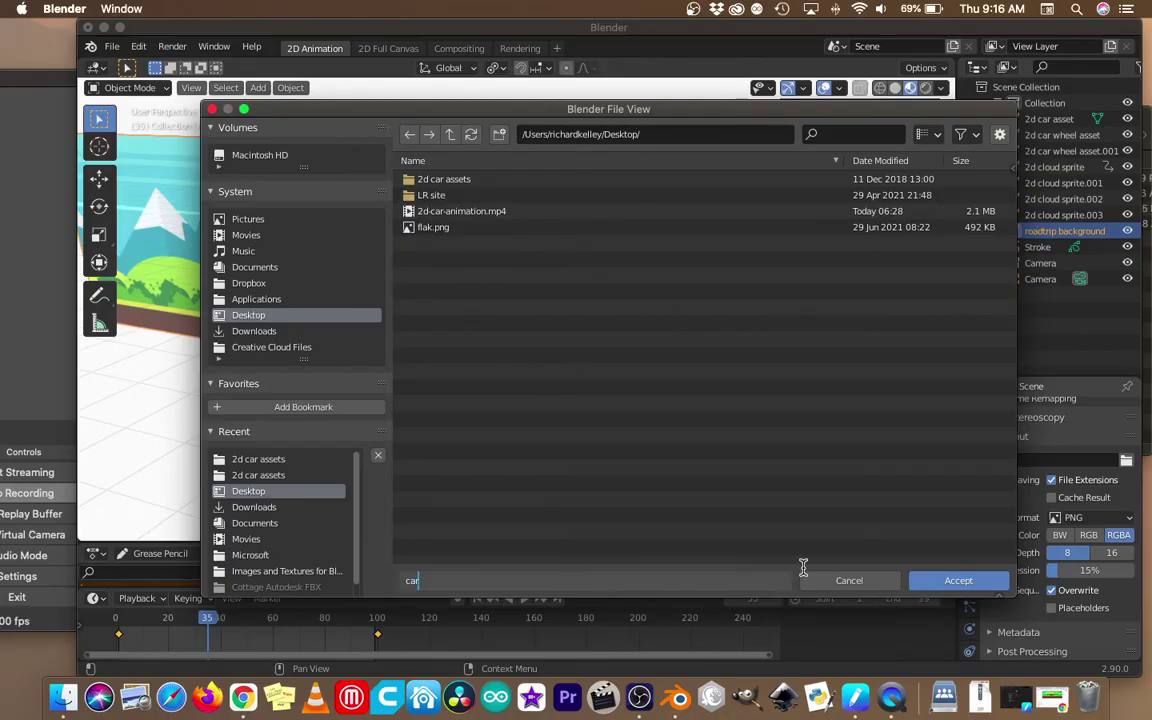
{"action": "type", "text": "car"}
{"action": "left_click", "coordinate": [958, 580]}
{"action": "left_click", "coordinate": [958, 580]}
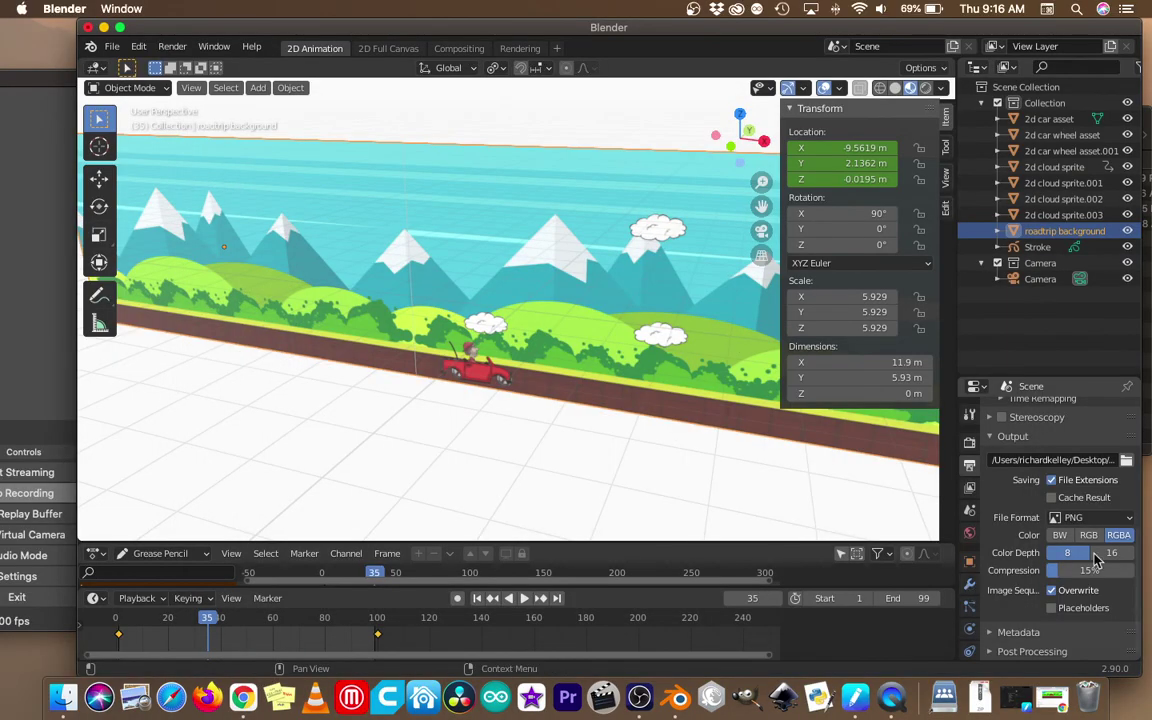
Set the output file format to FFmpeg video and its encoding container to MPEG-4.
{"action": "left_click", "coordinate": [1080, 517]}
{"action": "left_click", "coordinate": [1073, 431]}
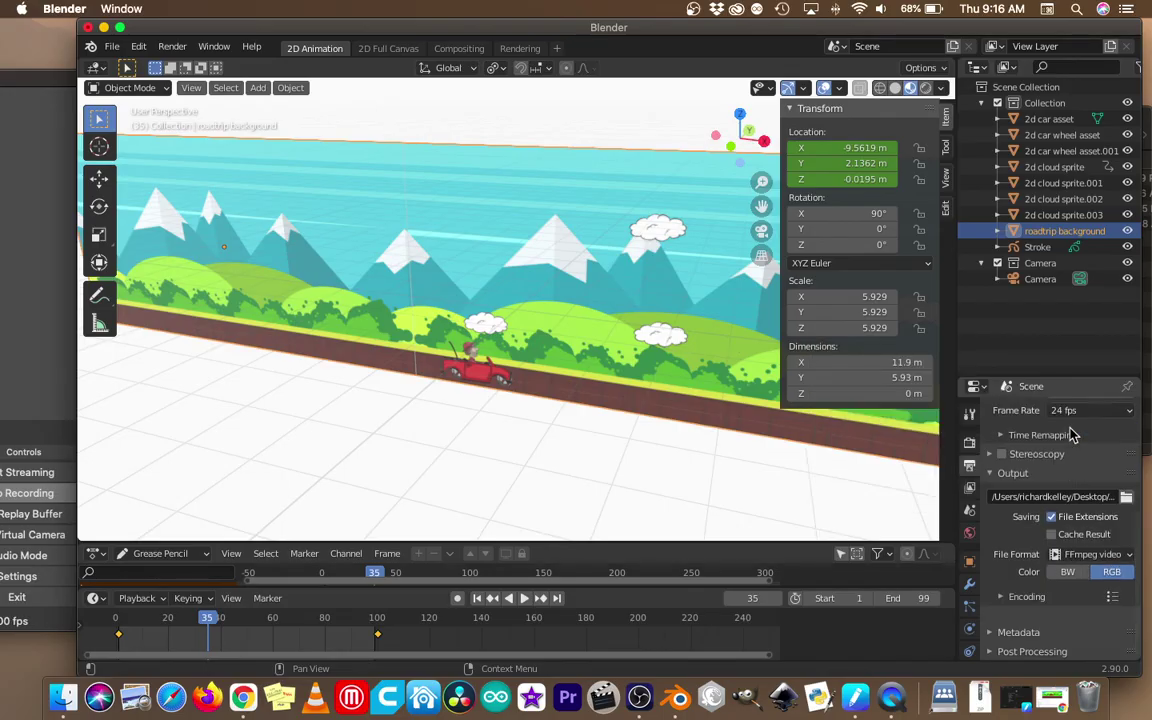
{"action": "scroll", "coordinate": [1070, 434], "scroll_direction": "up", "scroll_amount": 1}
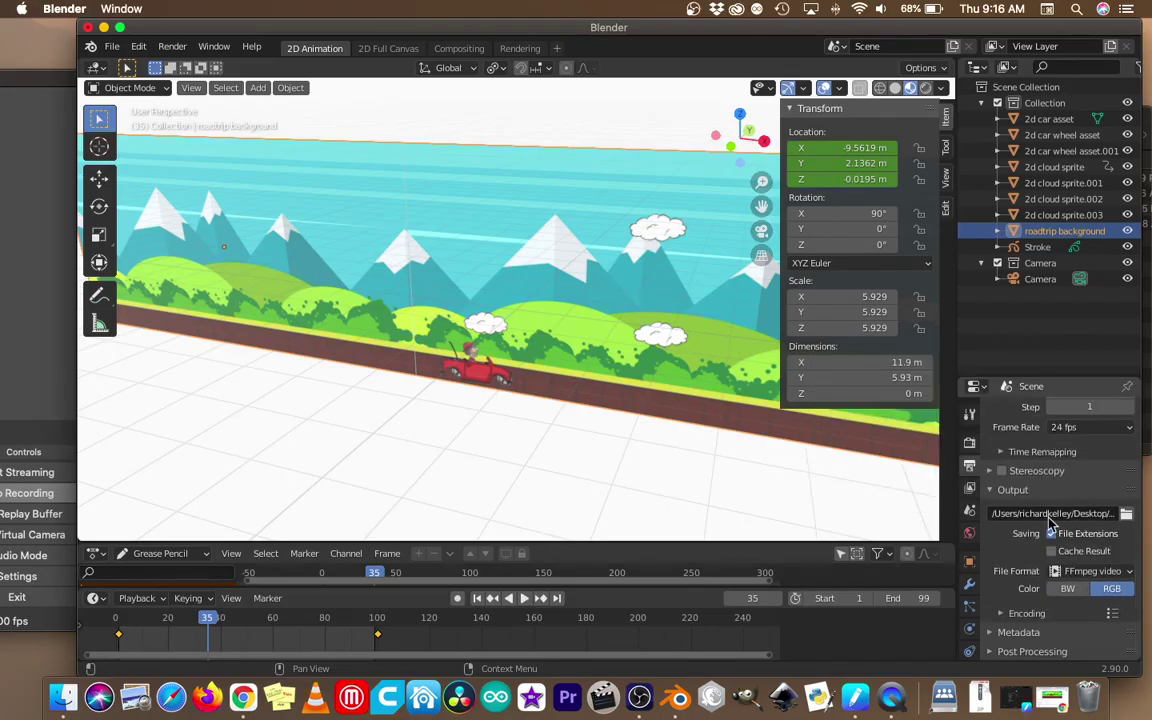
{"action": "left_click", "coordinate": [1077, 573]}
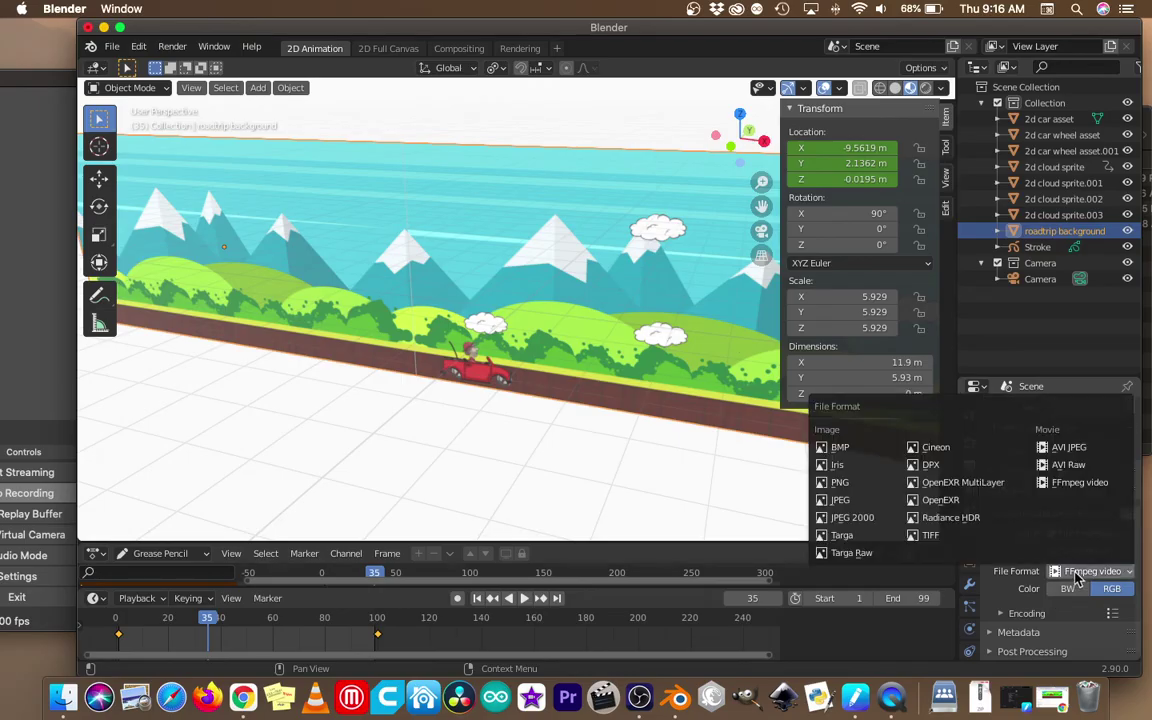
{"action": "left_click", "coordinate": [1077, 484]}
{"action": "left_click", "coordinate": [1024, 613]}
{"action": "left_click", "coordinate": [1088, 637]}
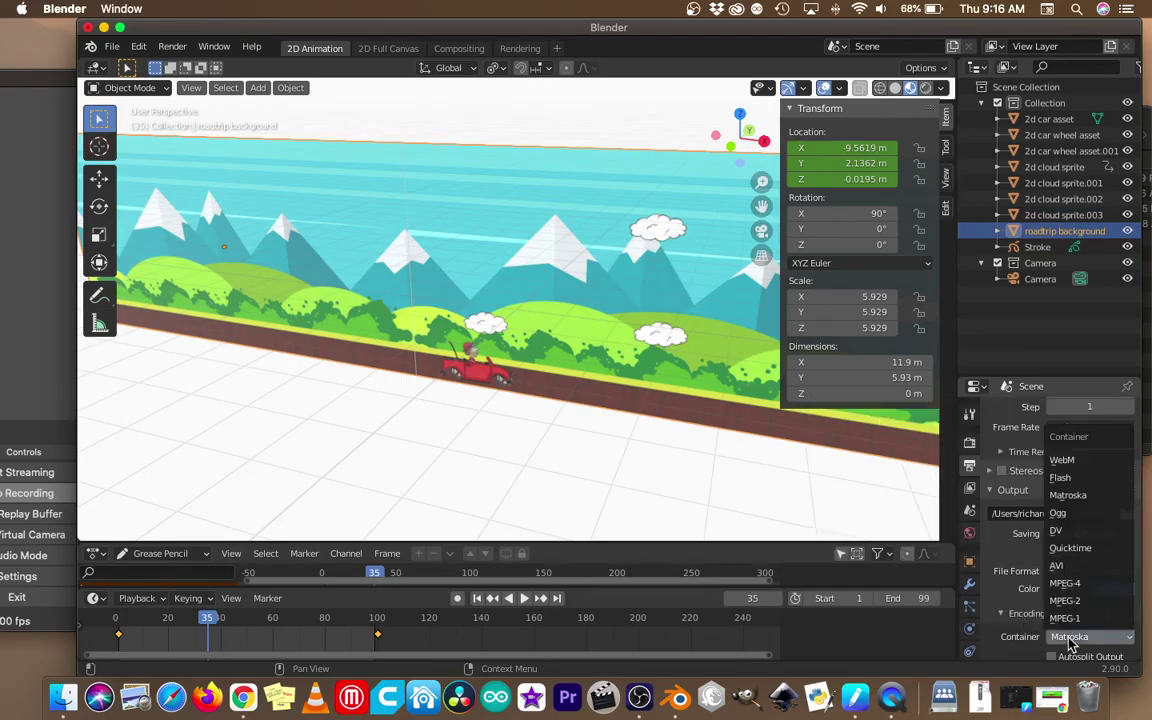
{"action": "left_click", "coordinate": [1065, 583]}
{"action": "scroll", "coordinate": [1000, 560], "scroll_direction": "down", "scroll_amount": 6}
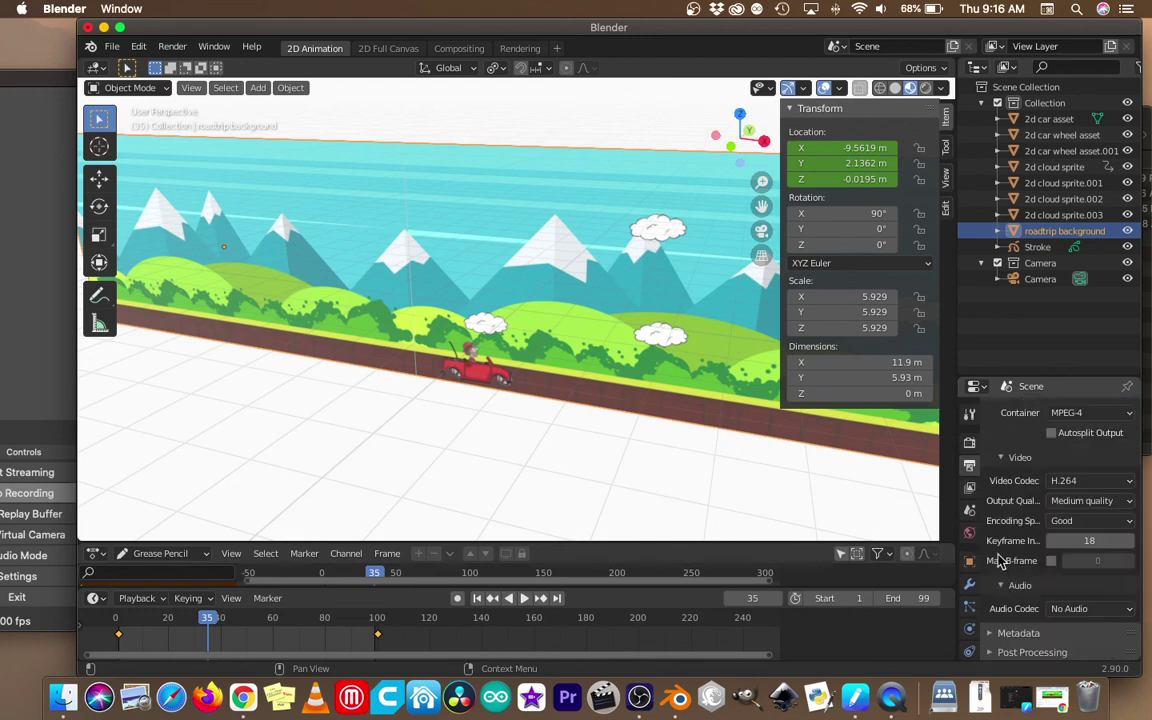
Render the full animation and move the render window aside to uncover the main window.
{"action": "left_click", "coordinate": [173, 47]}
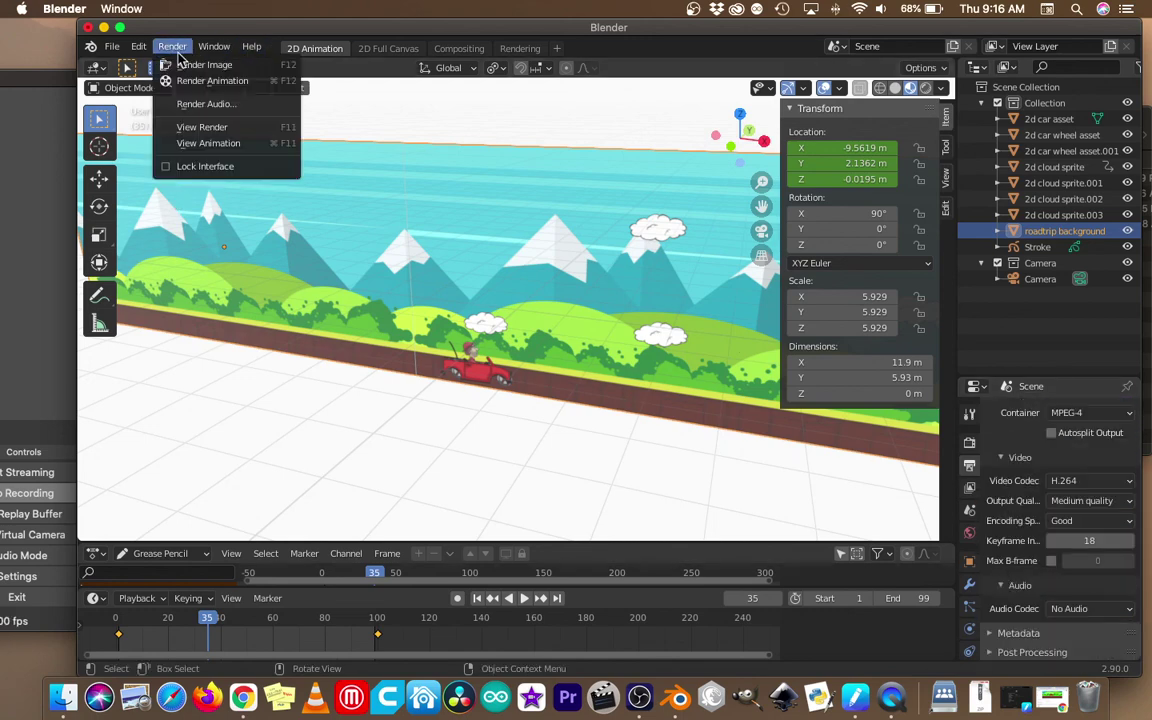
{"action": "left_click", "coordinate": [186, 80]}
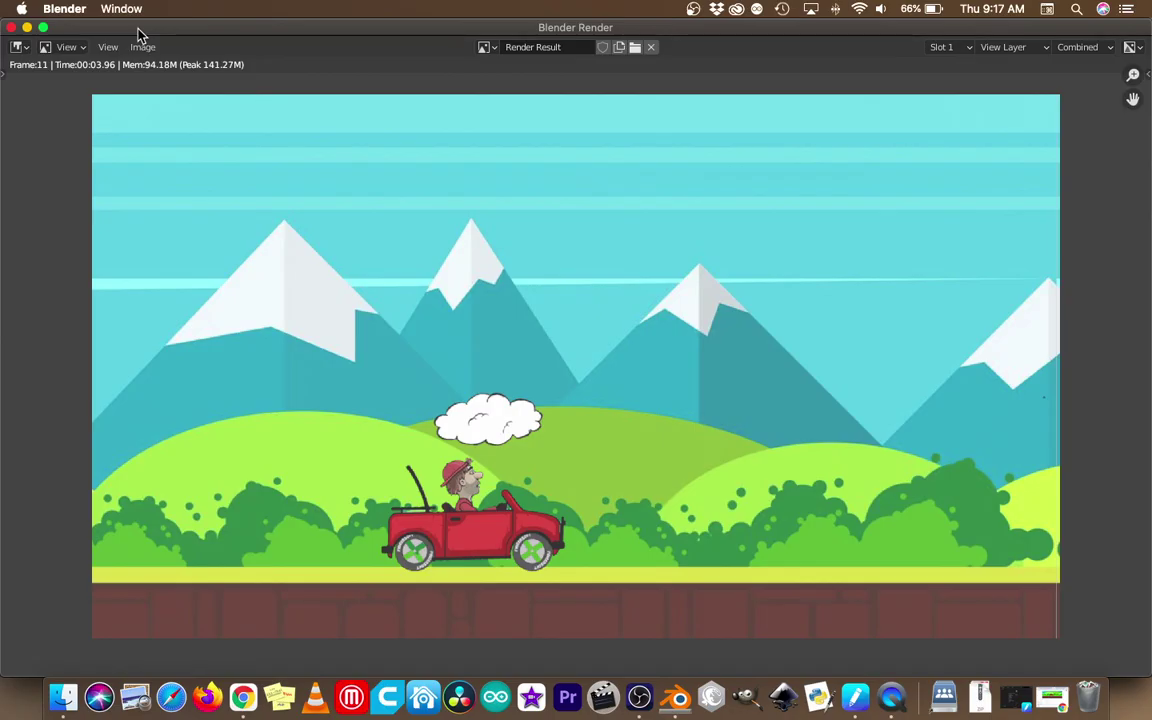
{"action": "left_click_drag", "start_coordinate": [140, 35], "coordinate": [308, 30]}
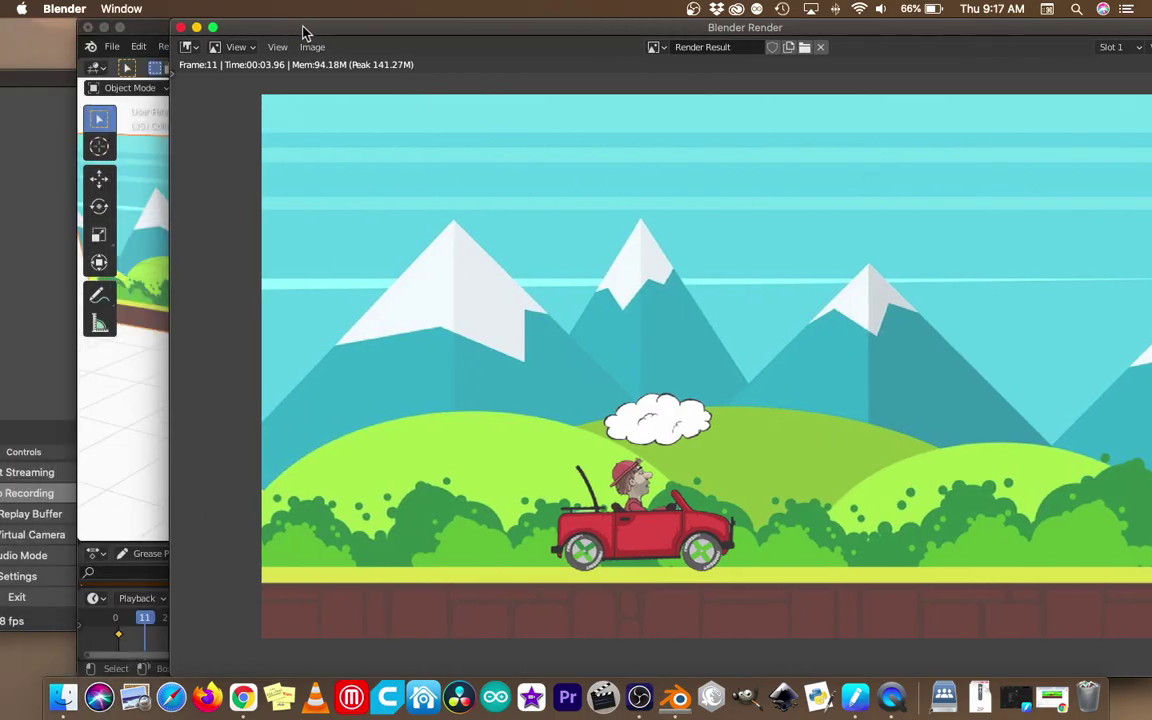